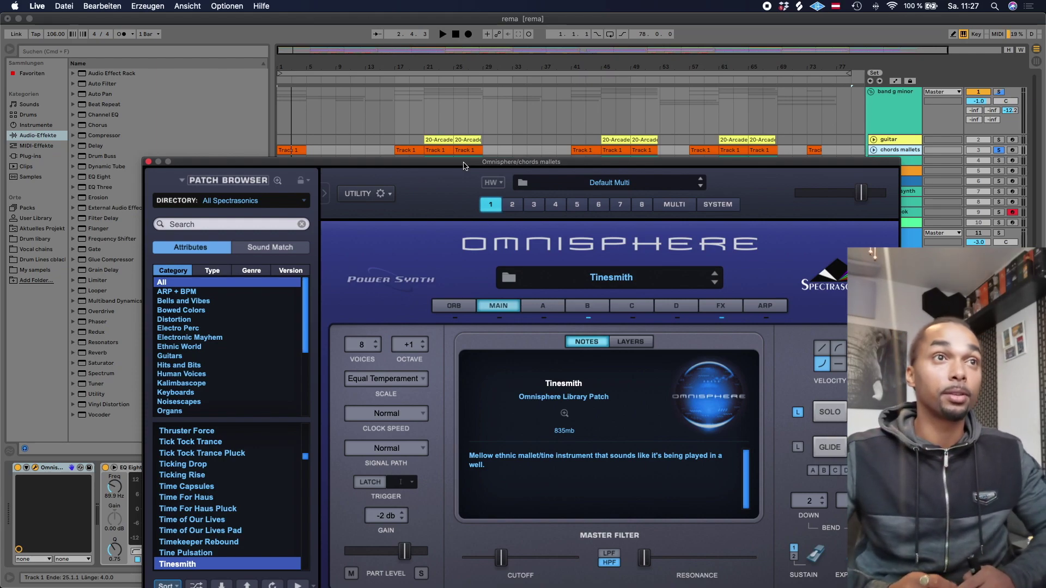
Loop the first four bars of the arrangement, lower the Omnisphere window clear of the tracks, and unfold the chords mallets track.
left_click_drag(463, 167, 453, 117)
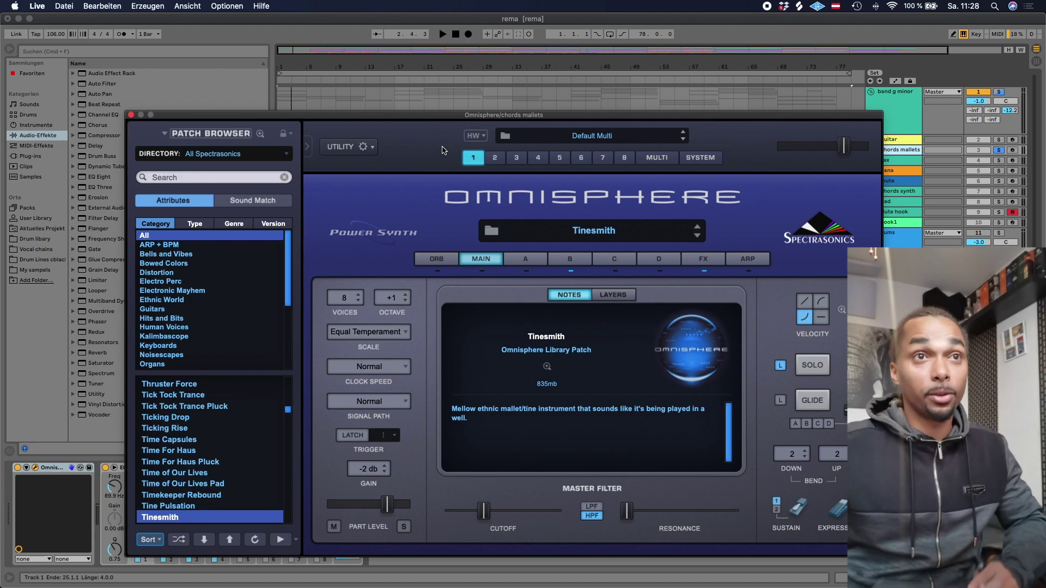
left_click_drag(435, 115, 422, 233)
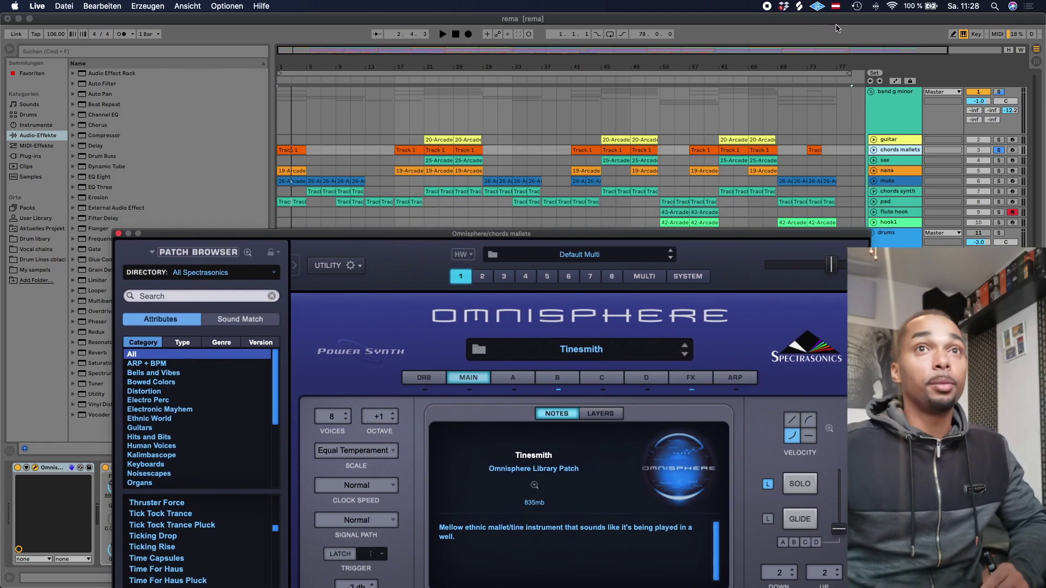
left_click_drag(848, 72, 306, 92)
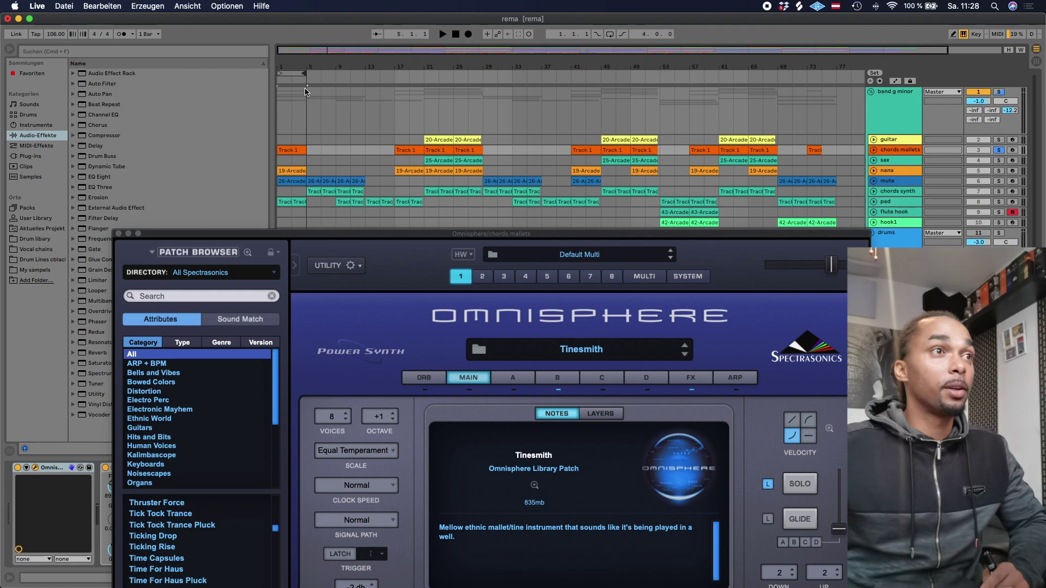
left_click_drag(432, 234, 417, 336)
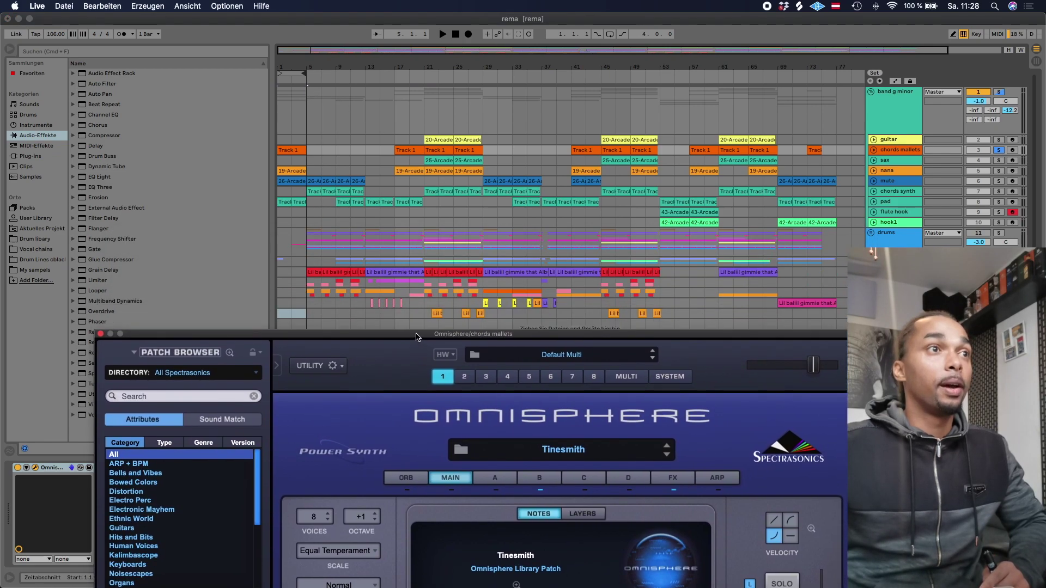
left_click(903, 150)
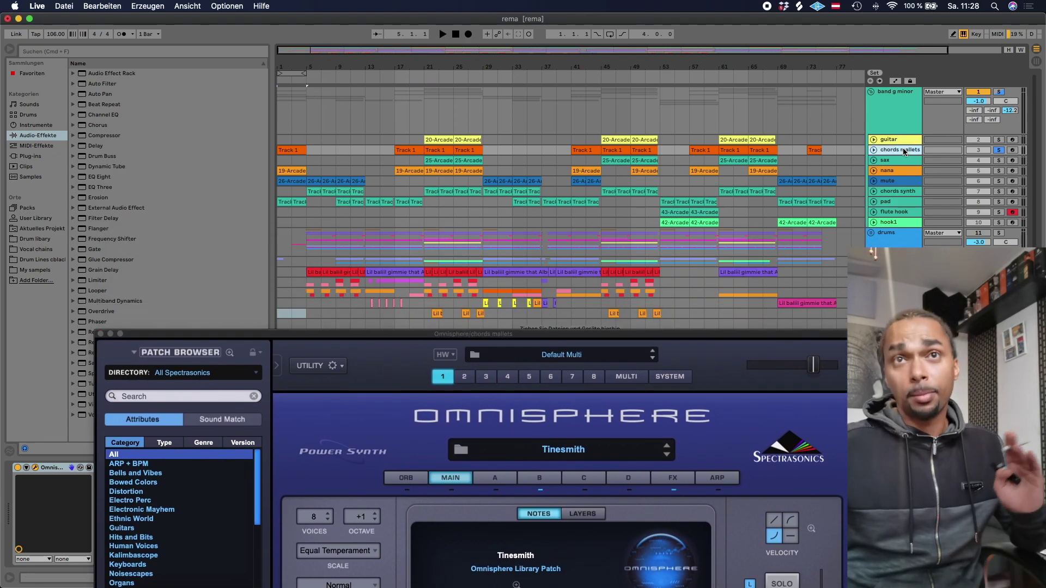
left_click(874, 150)
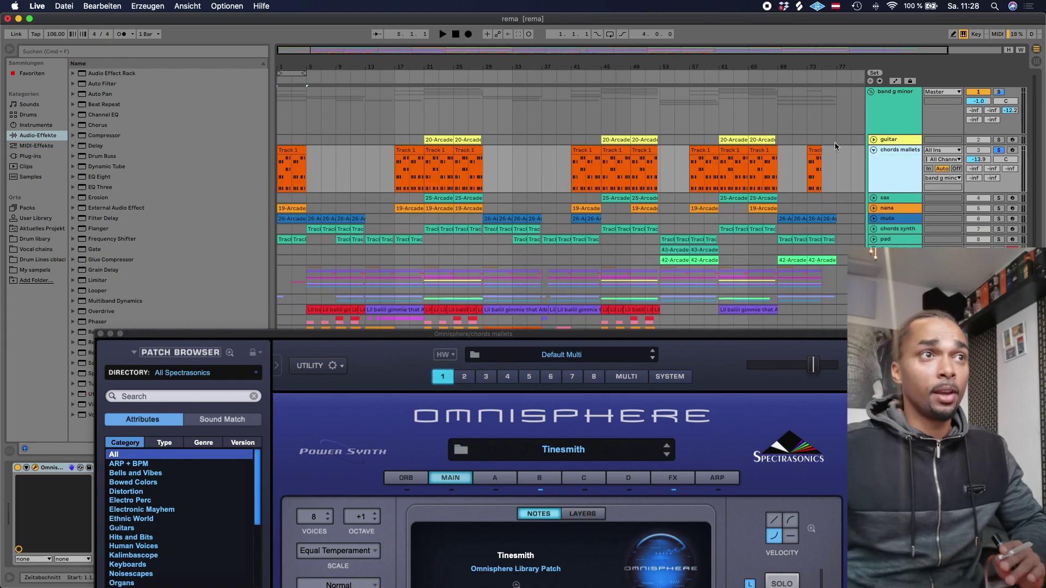
Load Captain Chords from the Mixed In Key plug-ins onto a new MIDI track and start writing in A minor.
left_click(35, 157)
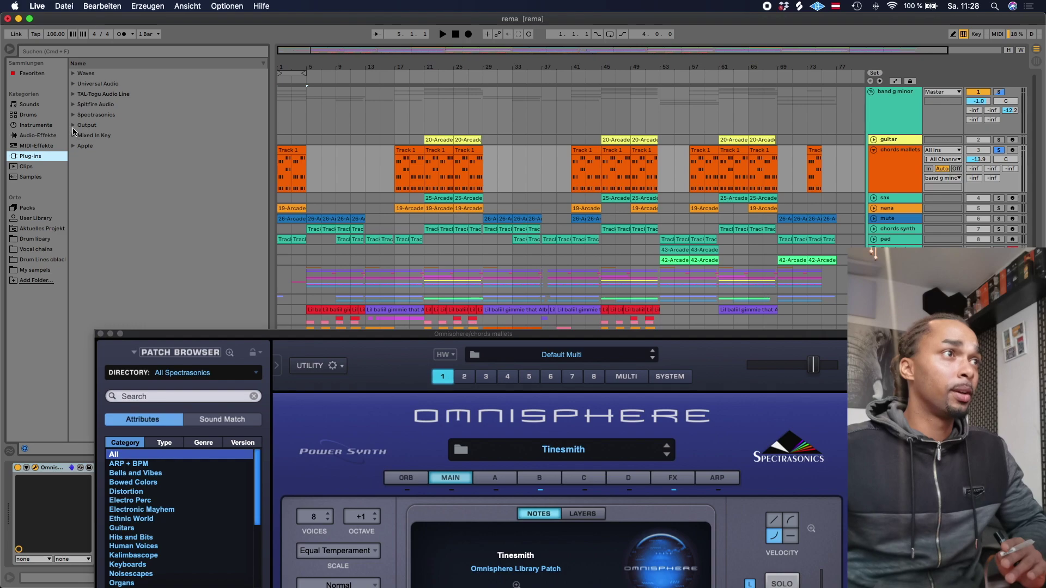
left_click(75, 127)
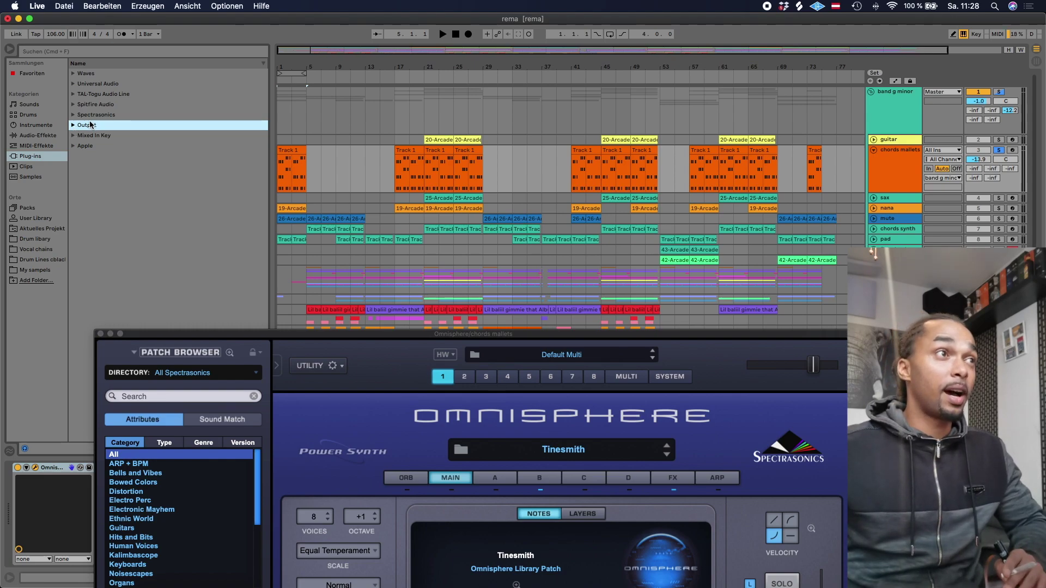
left_click(72, 135)
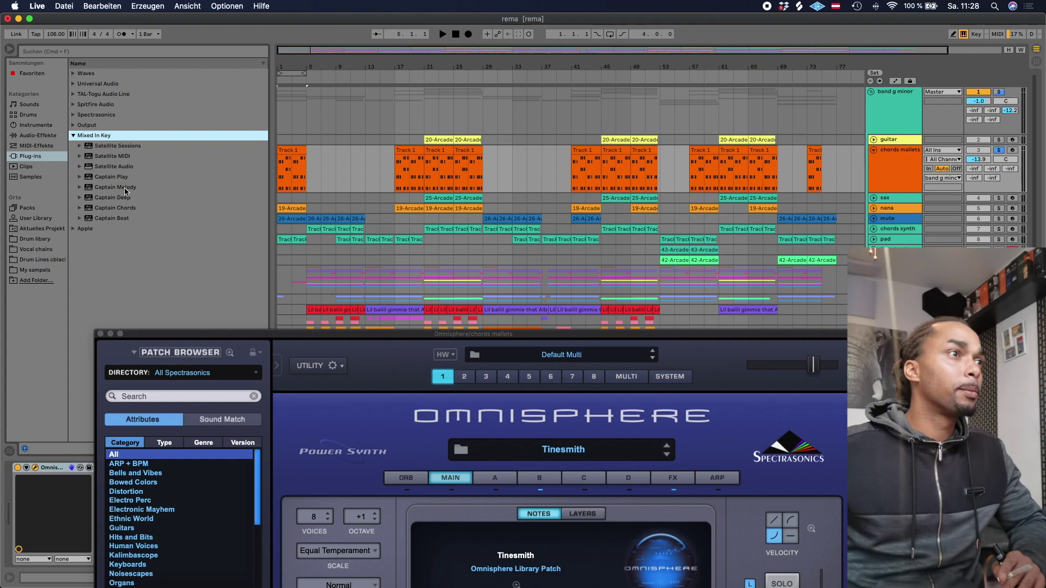
left_click_drag(125, 208, 355, 112)
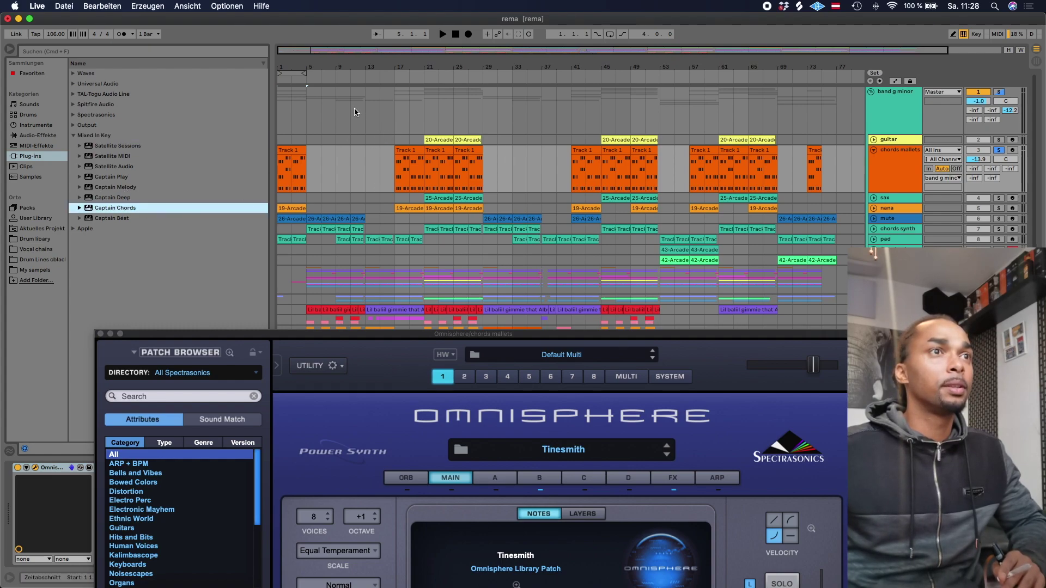
left_click(874, 151)
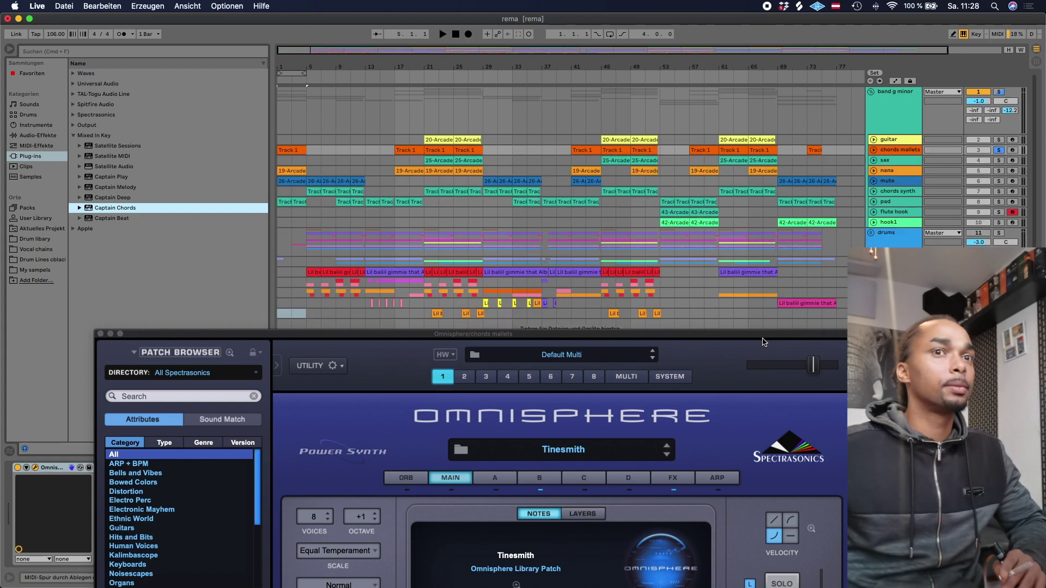
scroll(652, 189, "down", 1)
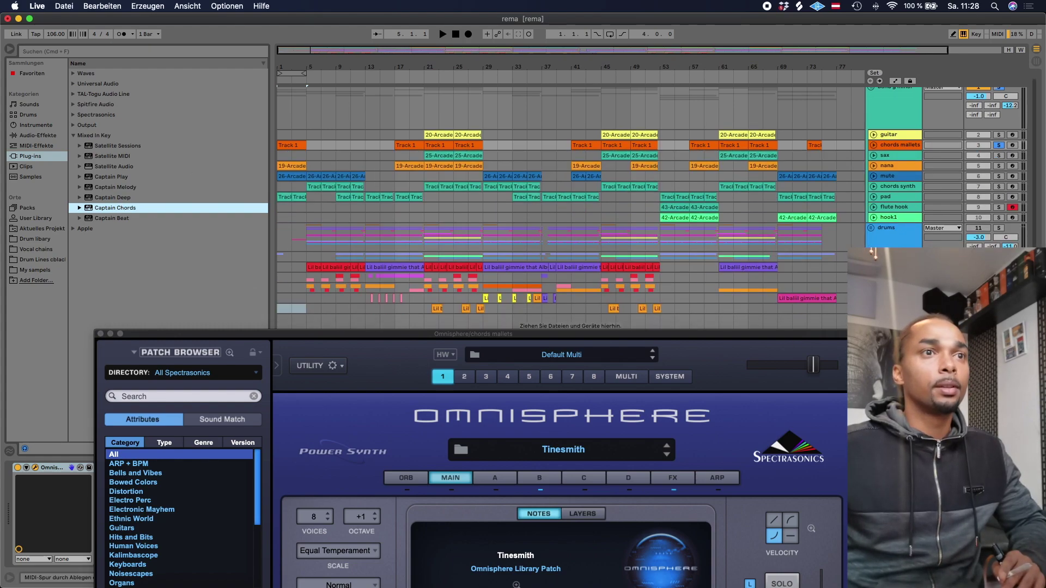
left_click_drag(547, 322, 547, 326)
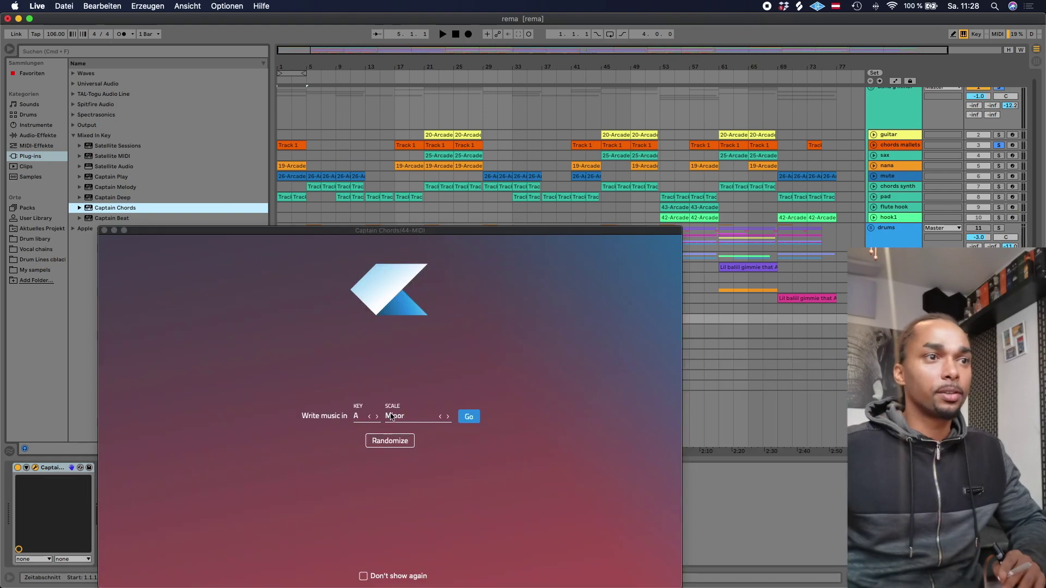
left_click(467, 416)
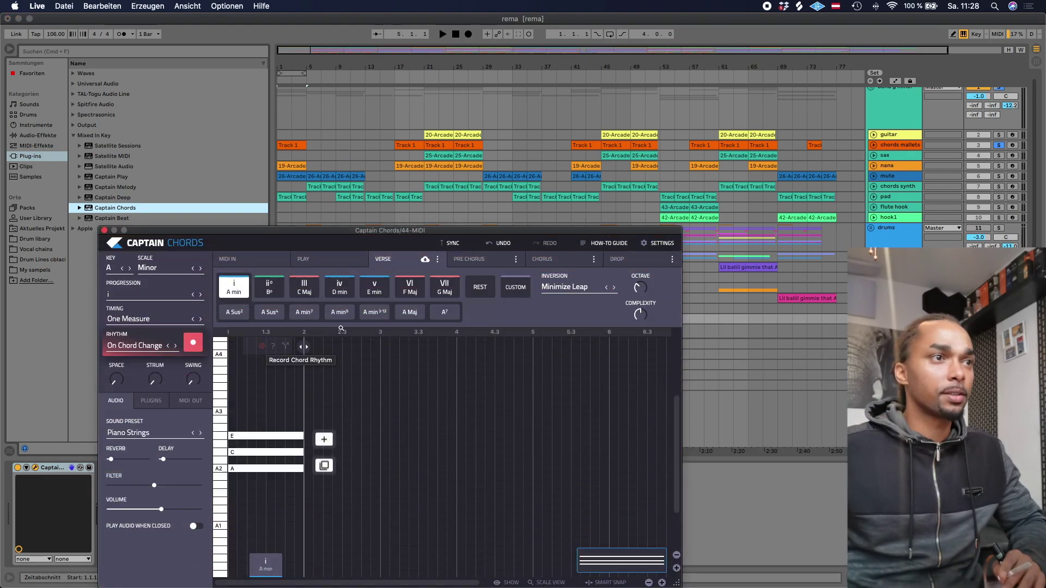
Reposition the Captain Chords window and add a second one-measure chord to the verse, set to III (C Maj).
left_click_drag(356, 231, 365, 167)
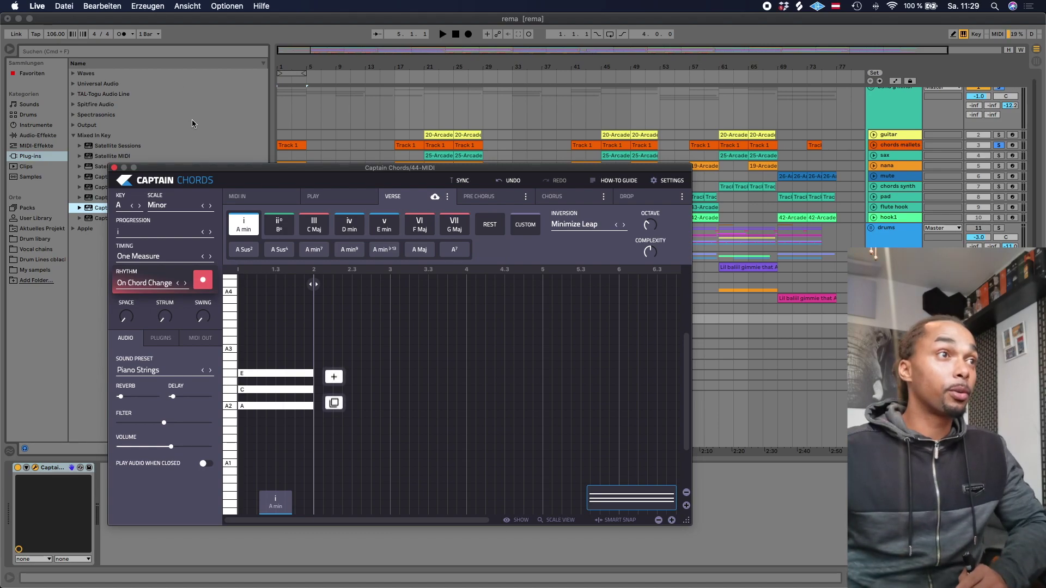
left_click_drag(201, 172, 314, 180)
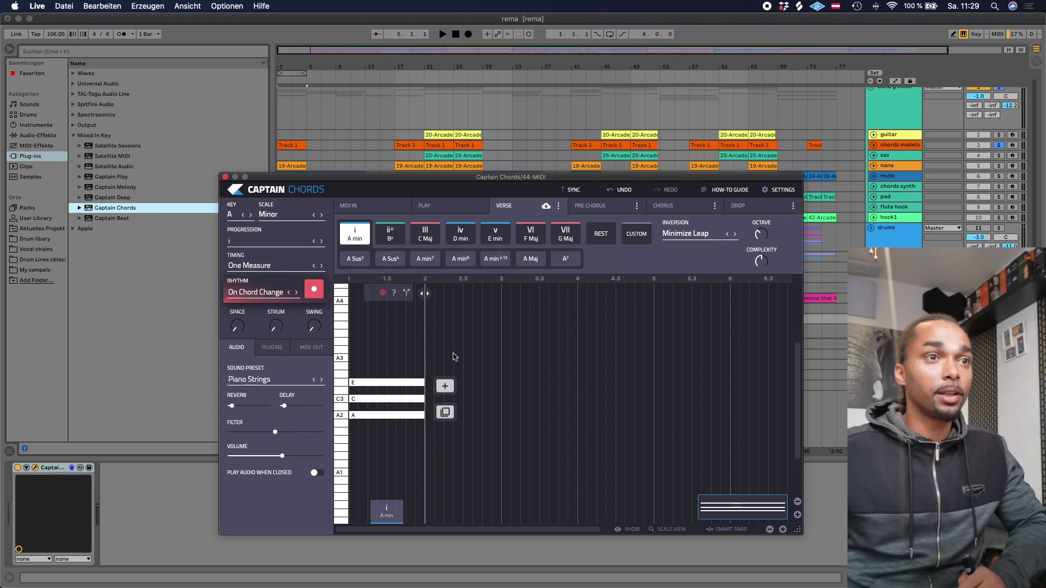
left_click(445, 386)
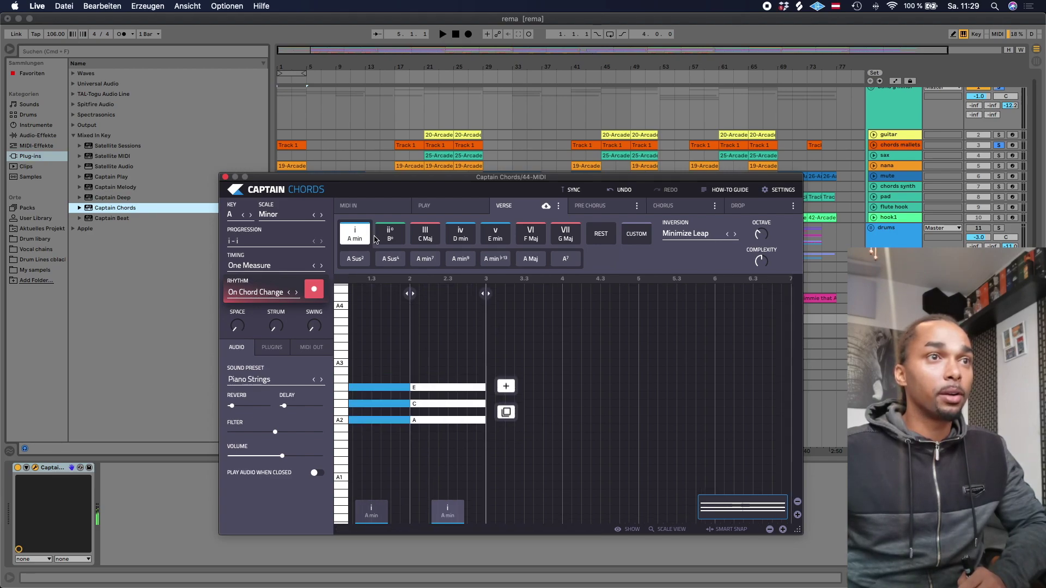
left_click(400, 240)
left_click(429, 238)
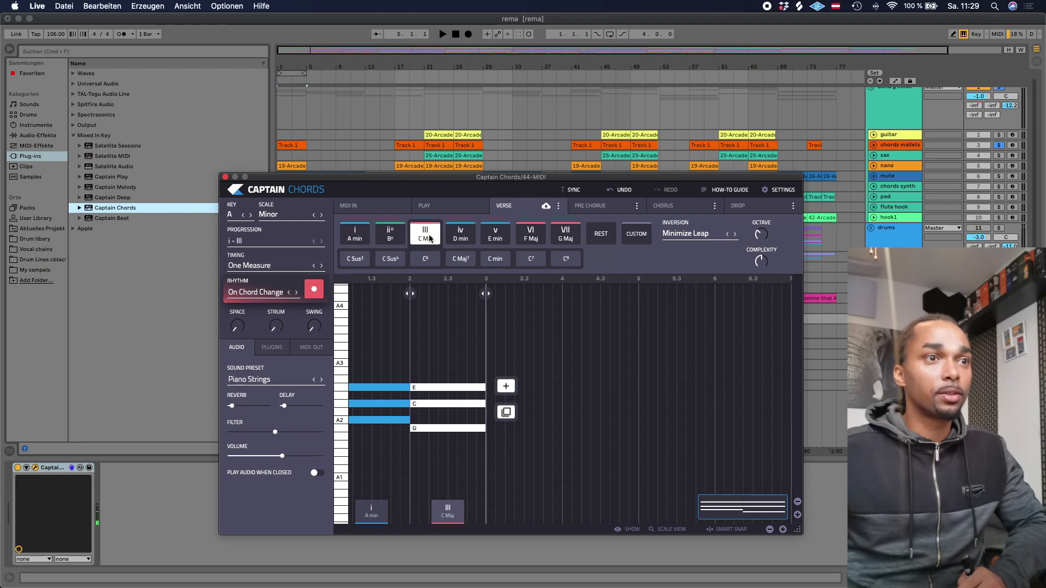
Trim the starts of the C major and A minor chords so each begins one beat into its measure, and close Captain Chords.
mouse_move(415, 329)
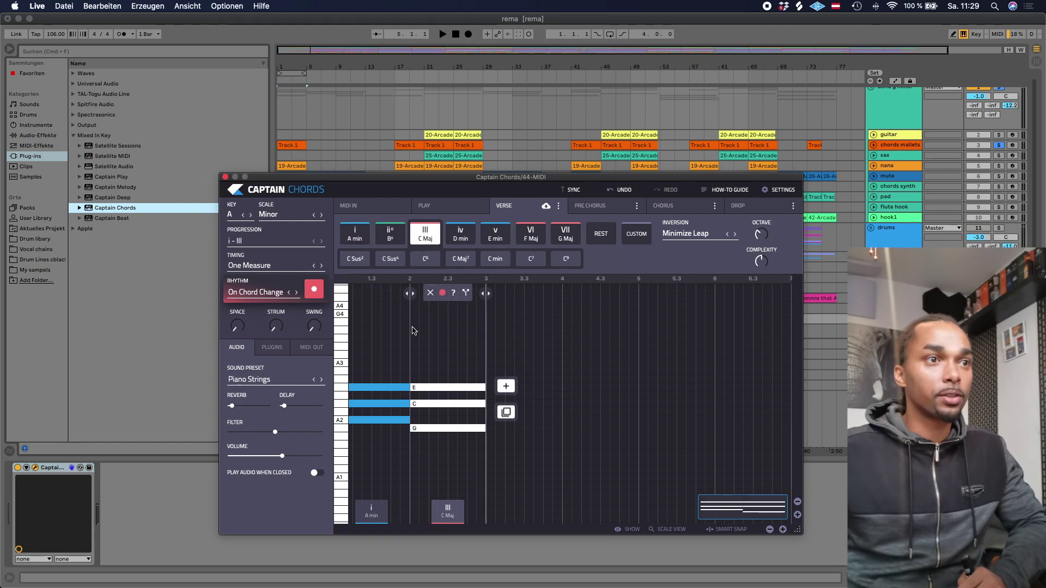
left_click_drag(414, 390, 436, 388)
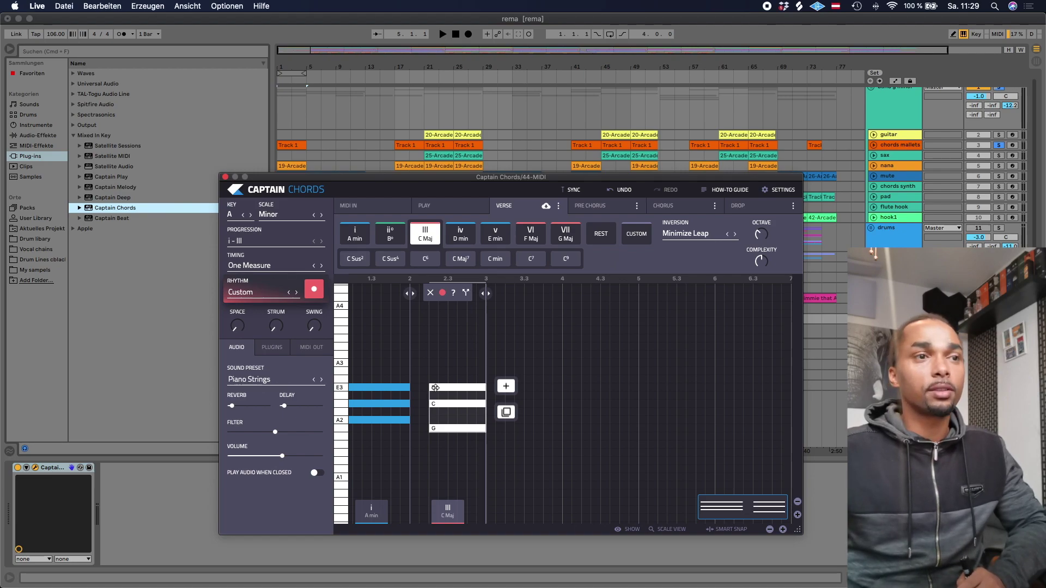
scroll(358, 390, "left", 2)
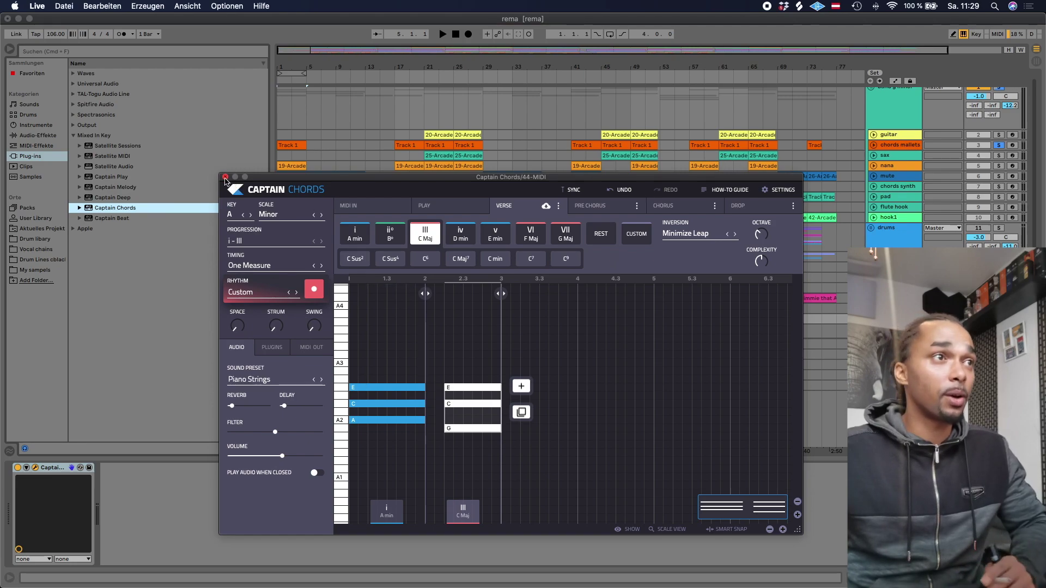
mouse_move(369, 359)
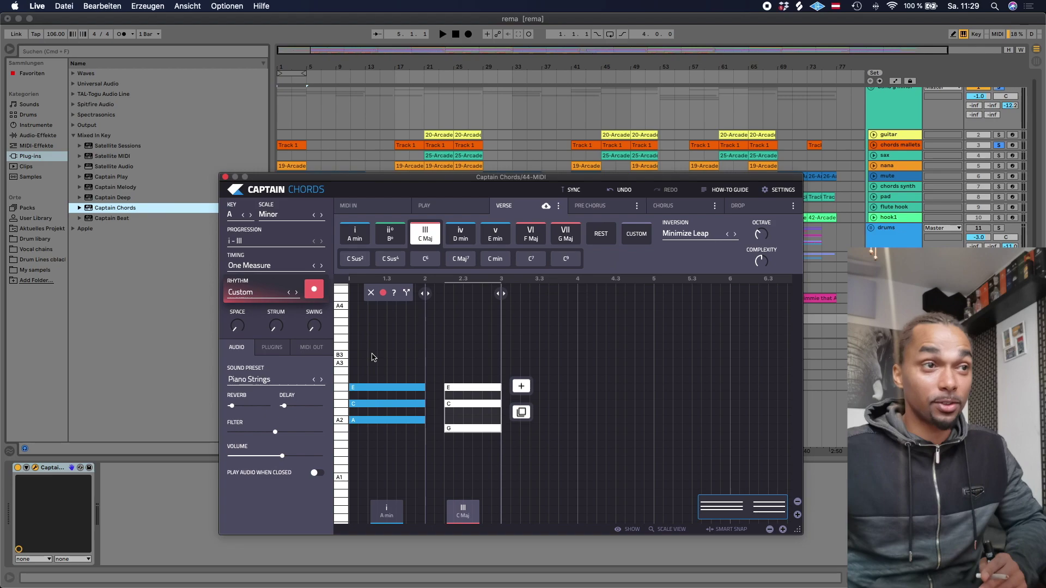
left_click(354, 383)
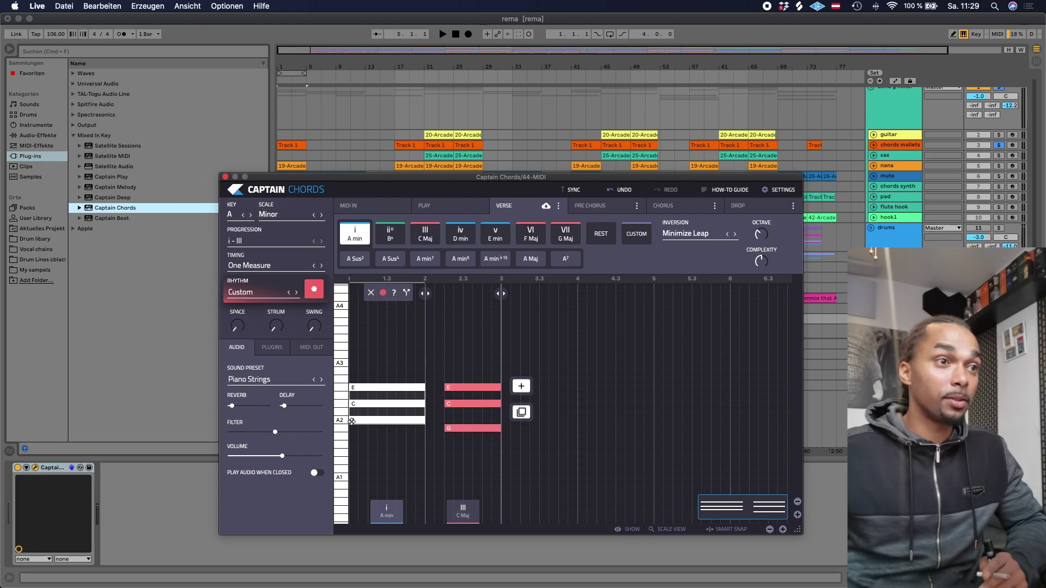
left_click_drag(350, 421, 371, 421)
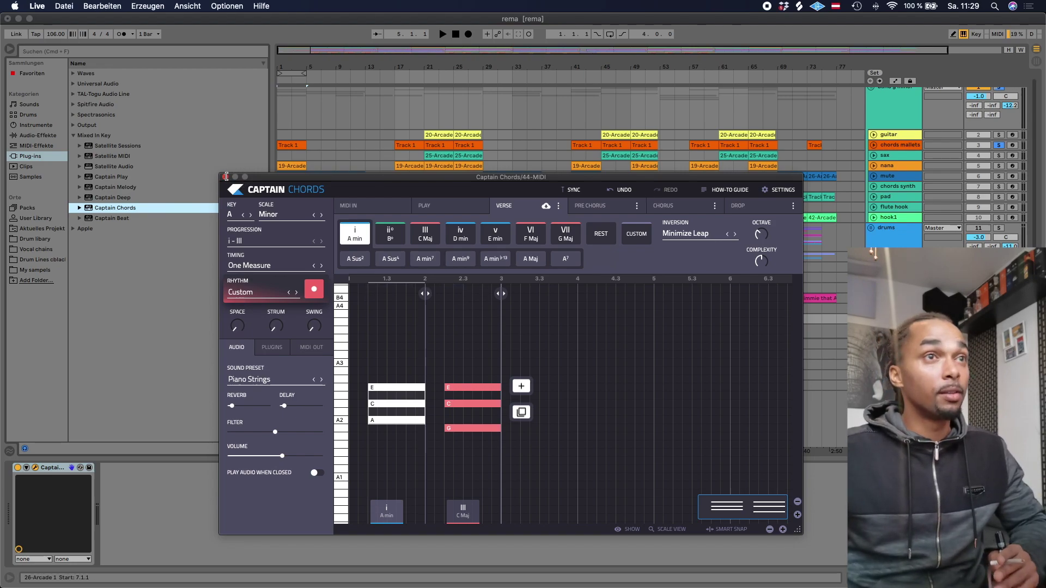
left_click(225, 177)
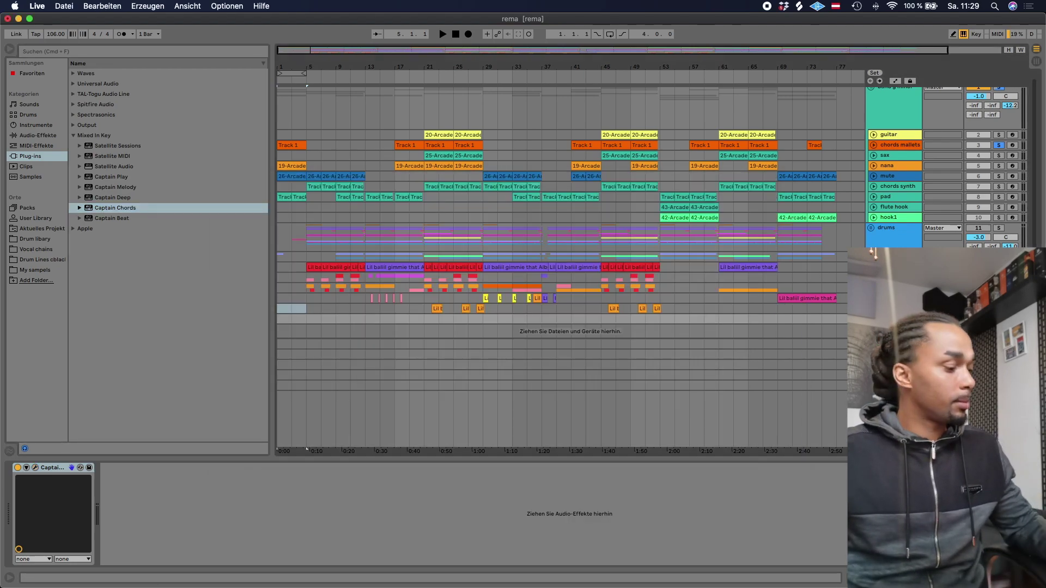
Open the first clip of the chords mallets track in the note editor and examine its chord notes and rhythm.
left_click(893, 308)
left_click(439, 146)
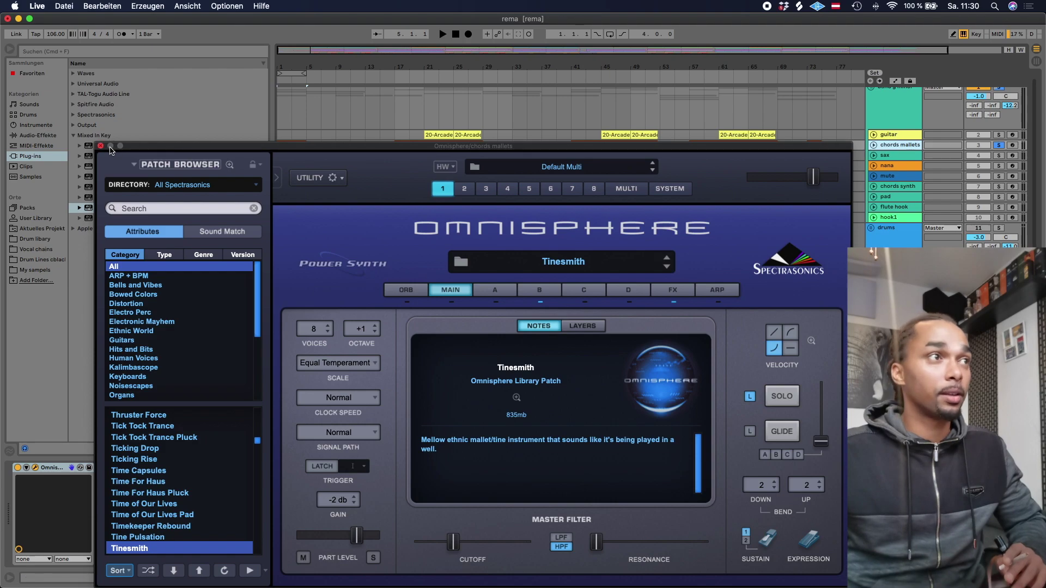
key("super+alt+p")
double_click(289, 145)
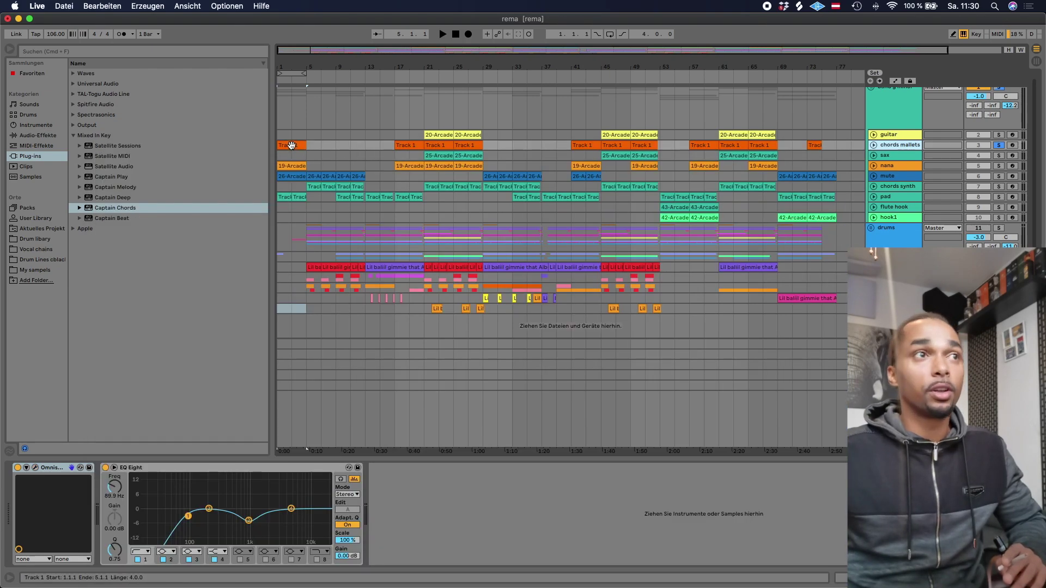
scroll(497, 366, "up", 3)
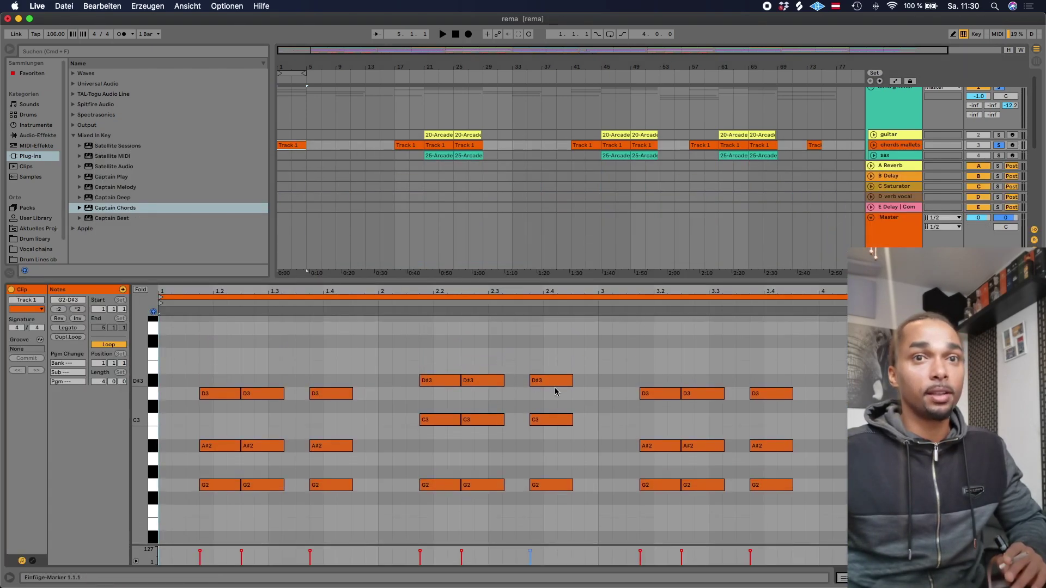
left_click(670, 368)
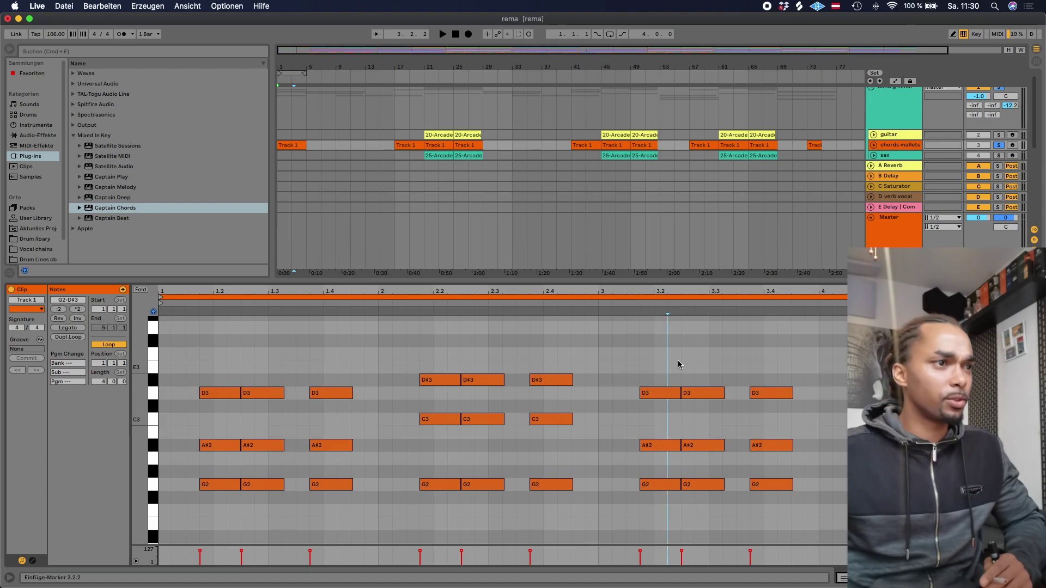
left_click(210, 486)
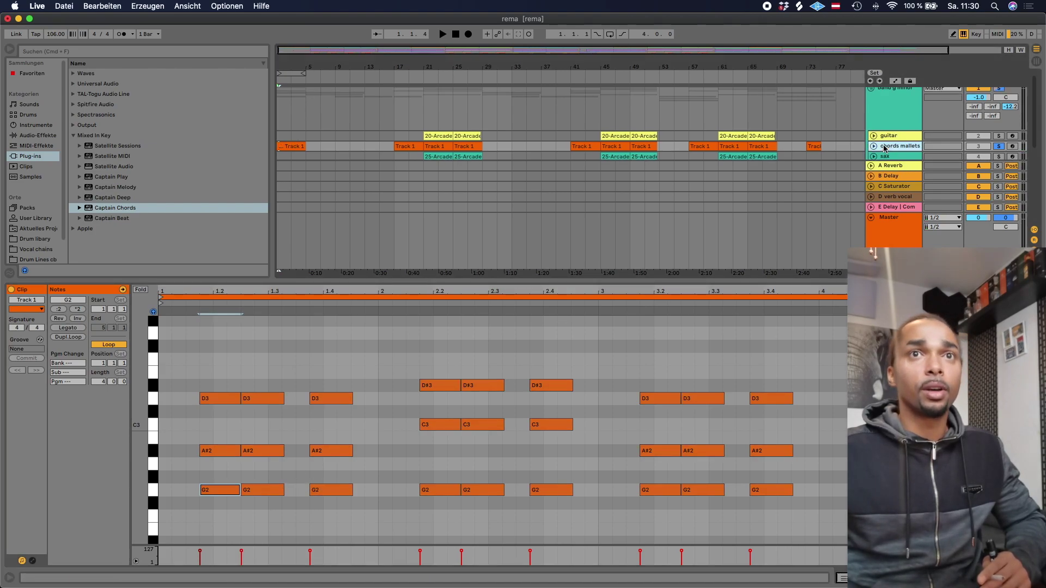
Show the chords mallets track's devices, reopen Omnisphere and display the oscillator settings of layer B.
key("shift+Tab")
left_click(35, 468)
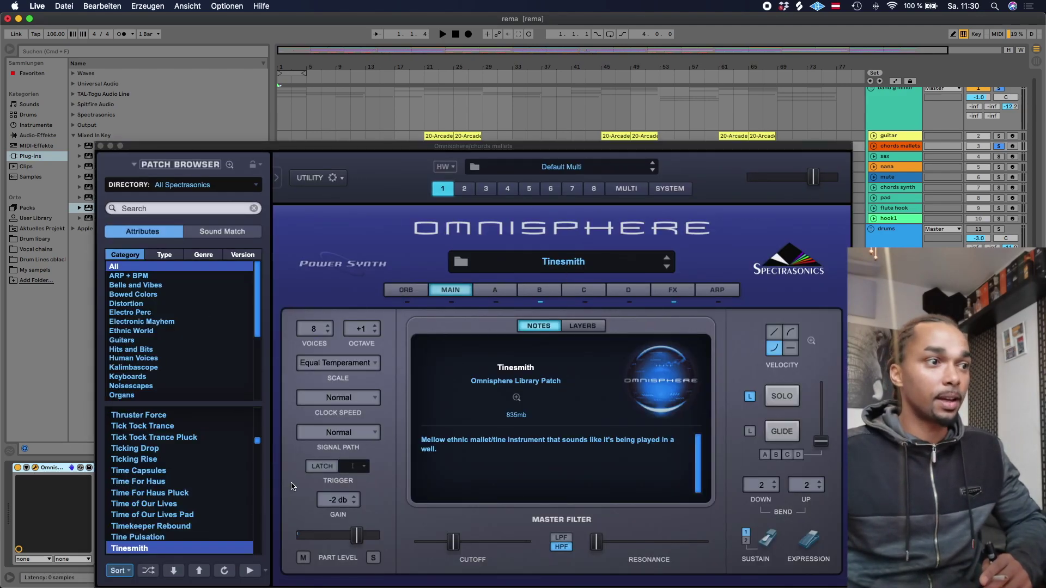
left_click(540, 290)
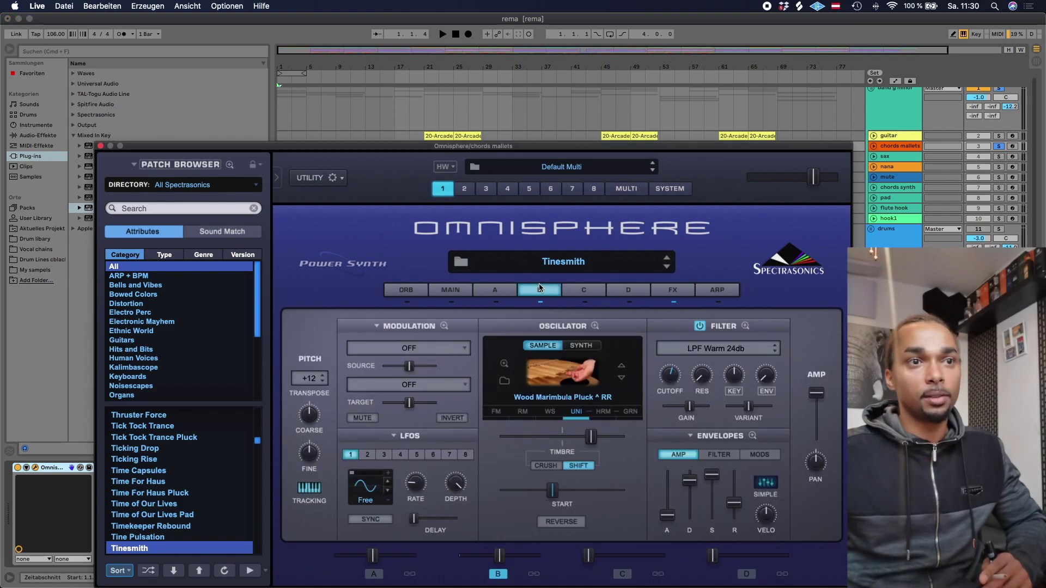
Select the looped first four bars of the arrangement, play them back and stop playback.
left_click(294, 72)
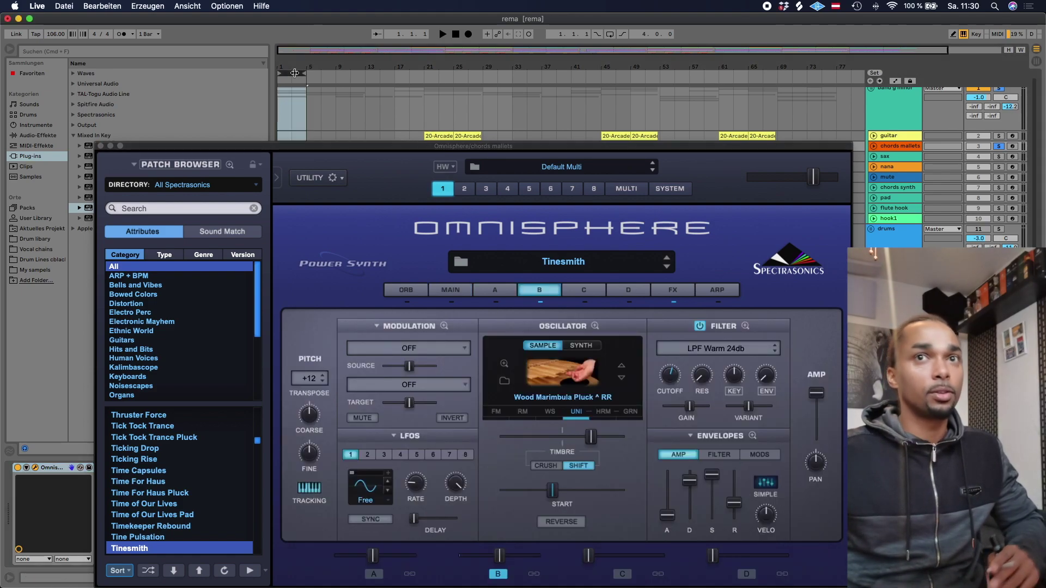
key("space")
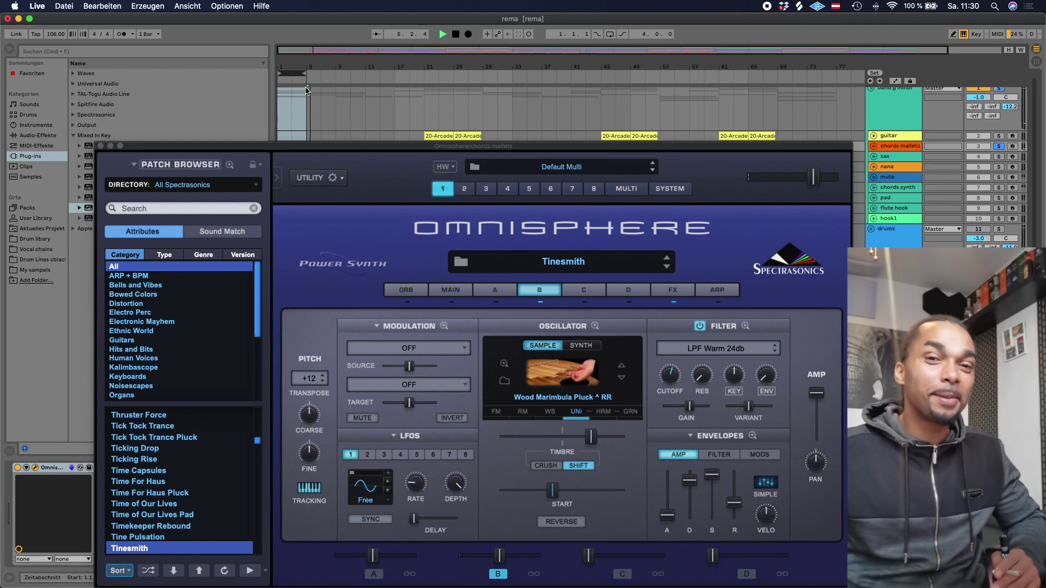
key("space")
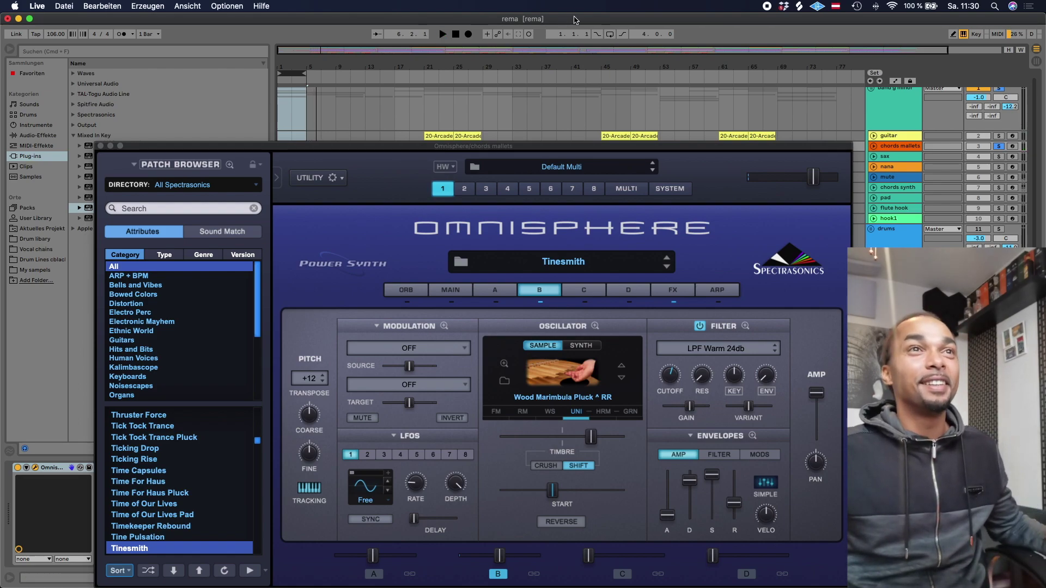
Turn on arrangement looping, and examine the common and layer B effects of the Tinesmith patch before closing Omnisphere.
left_click(609, 34)
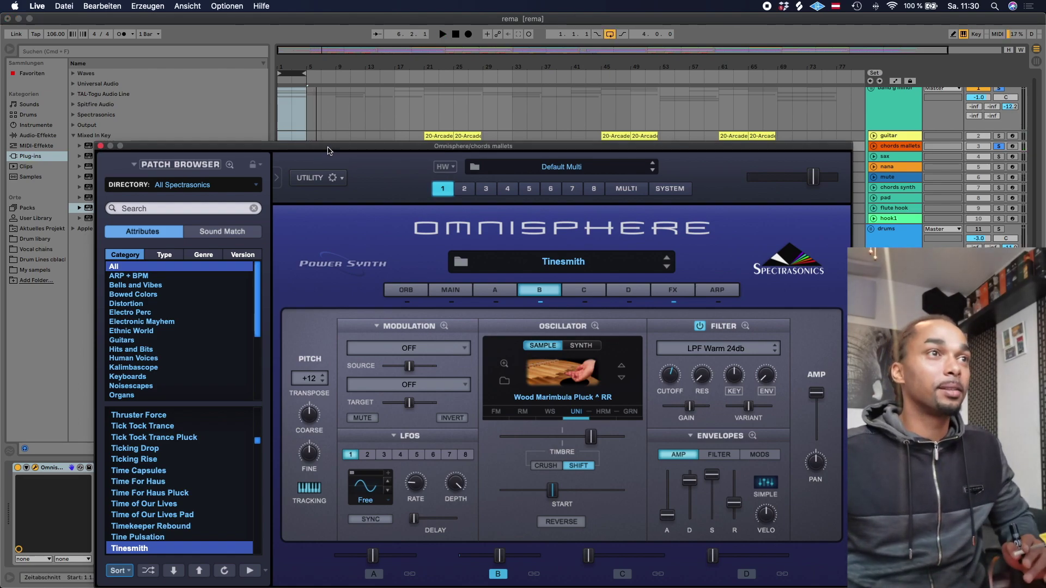
left_click_drag(328, 149, 354, 165)
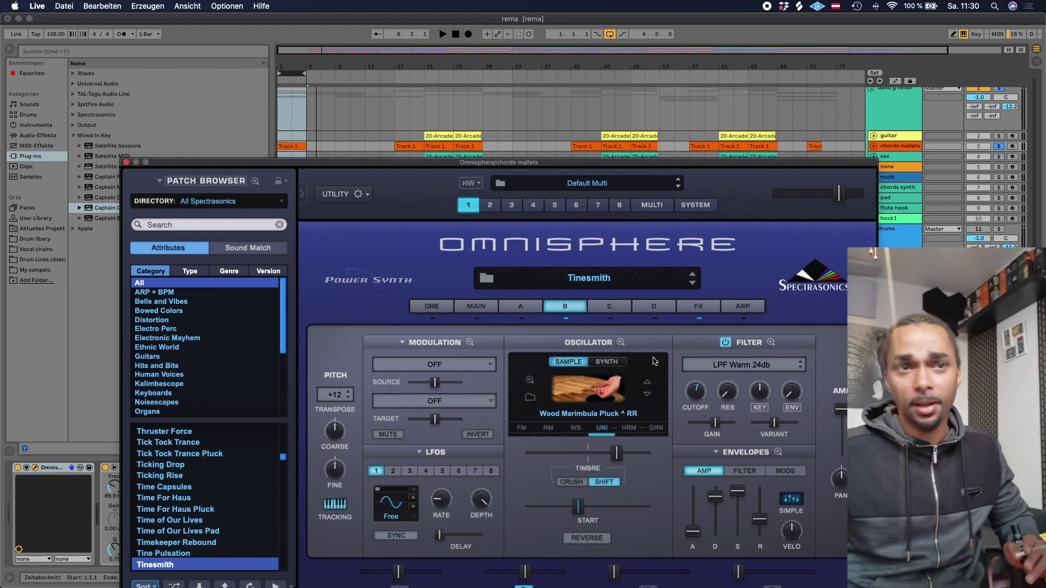
left_click(700, 306)
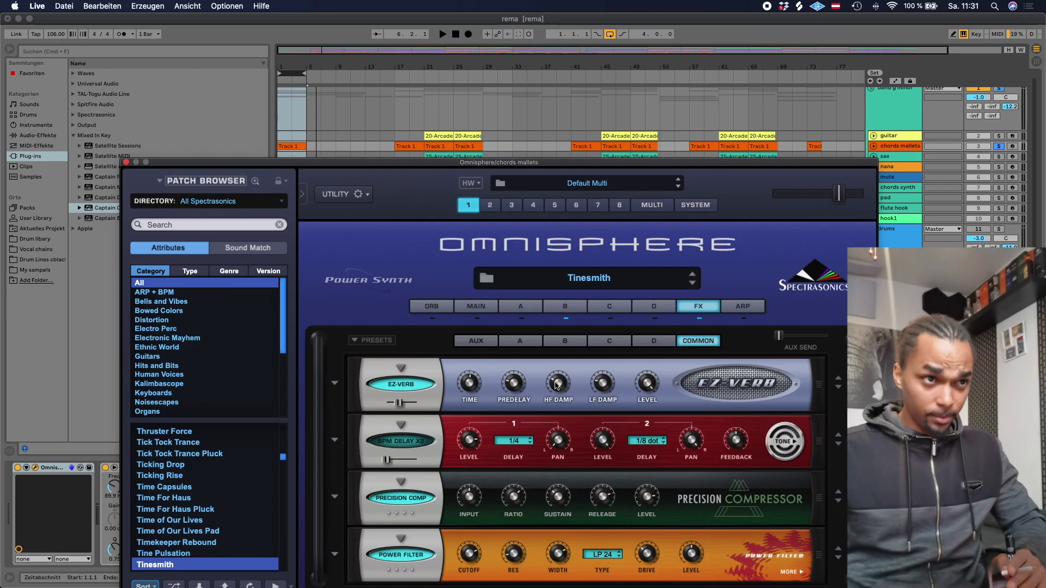
left_click(565, 341)
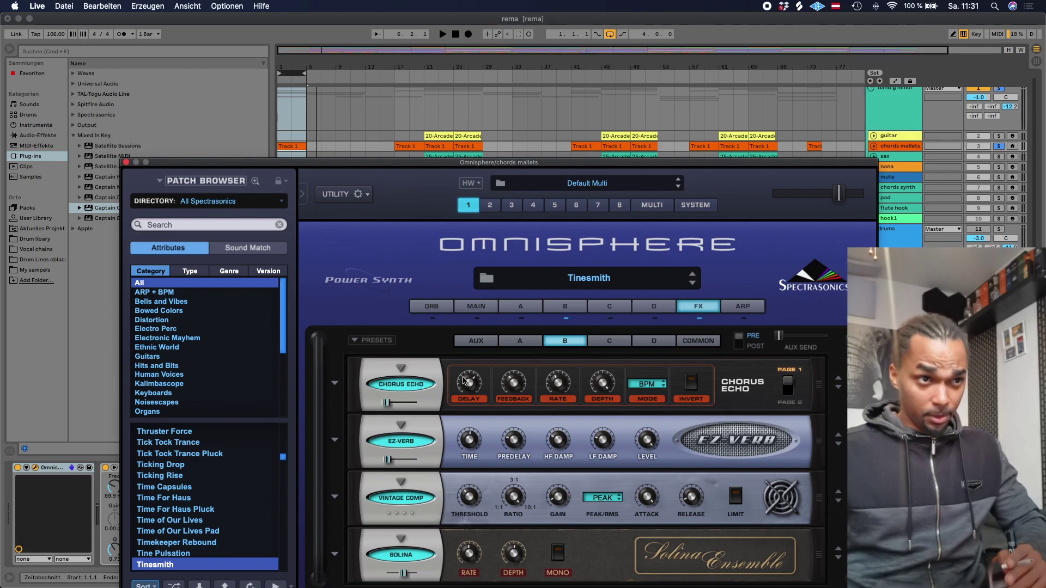
left_click_drag(413, 163, 391, 89)
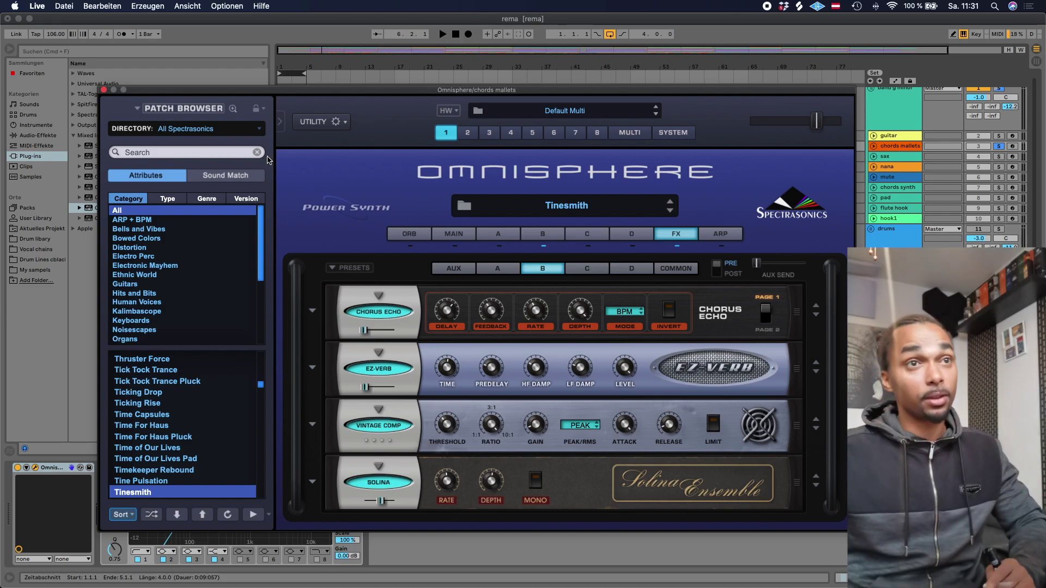
left_click(102, 90)
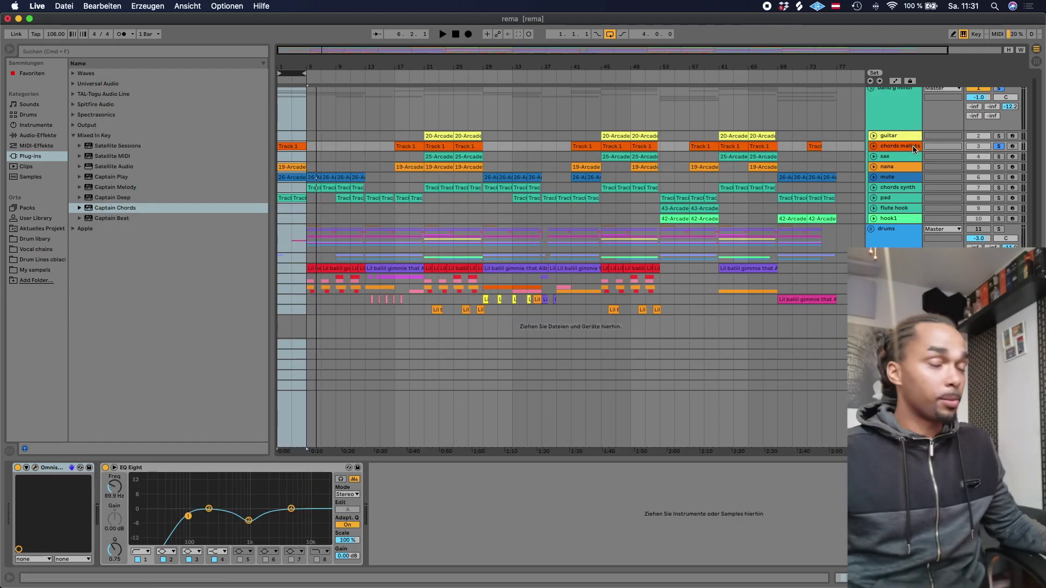
Play back the mallet chords, and set the first EQ Eight band to 93.8 Hz with a Q of 0.82 before selecting the third band.
key("space")
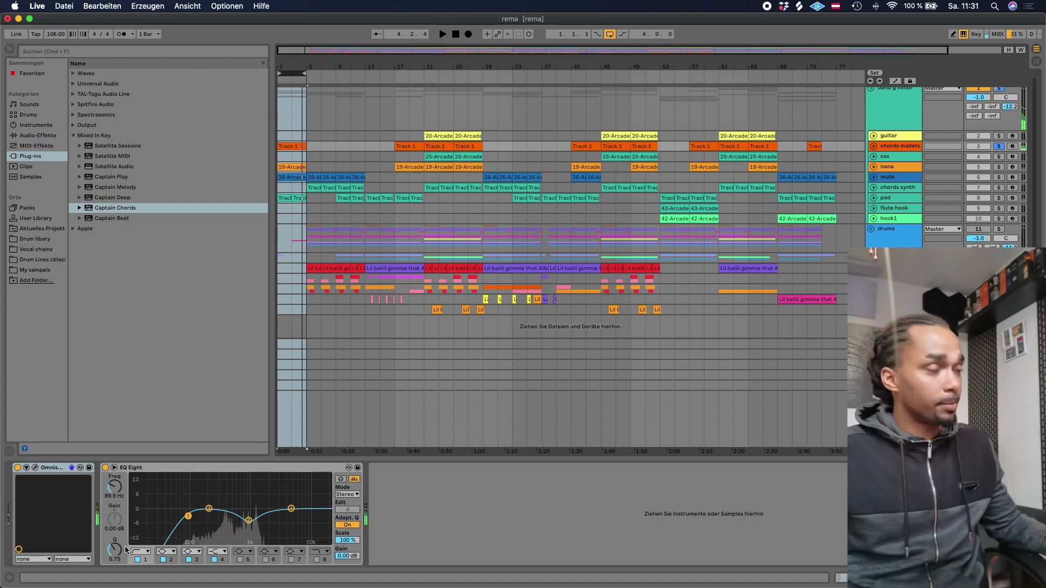
key("space")
left_click_drag(188, 516, 189, 515)
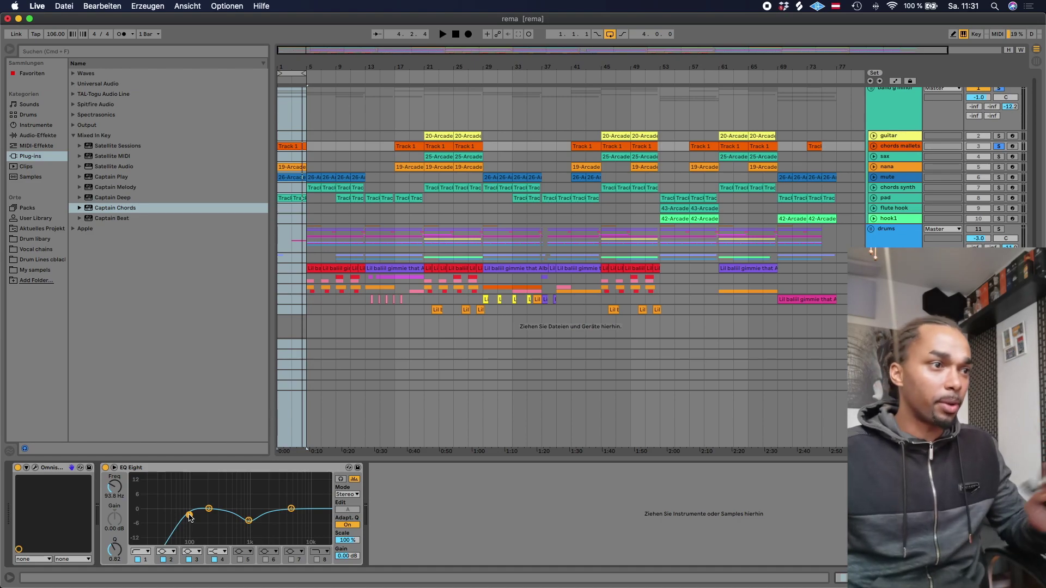
left_click(249, 520)
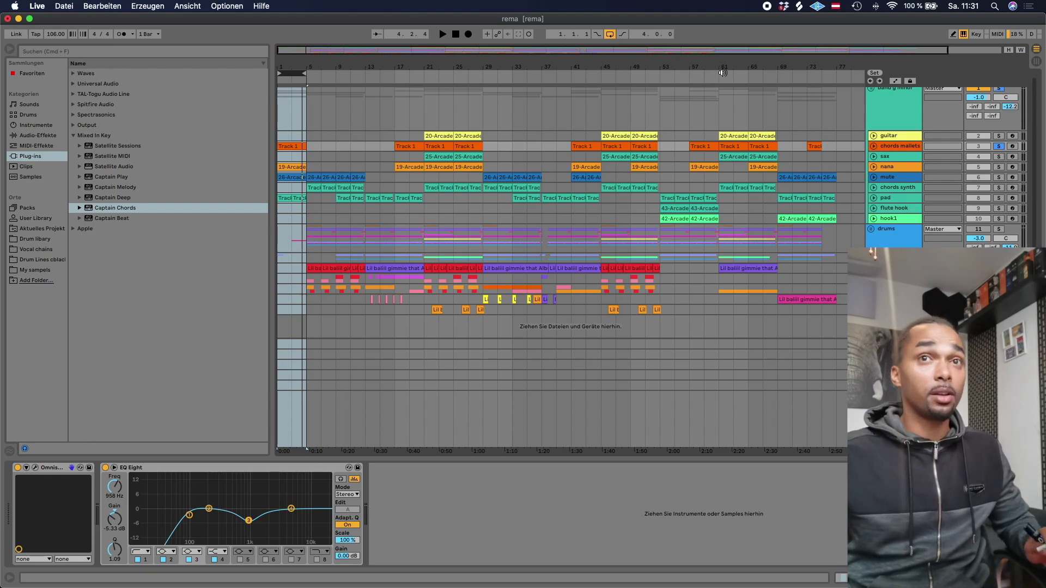
Solo the nana track along with chords mallets, and open the nana track's Arcade instrument.
left_click(999, 147)
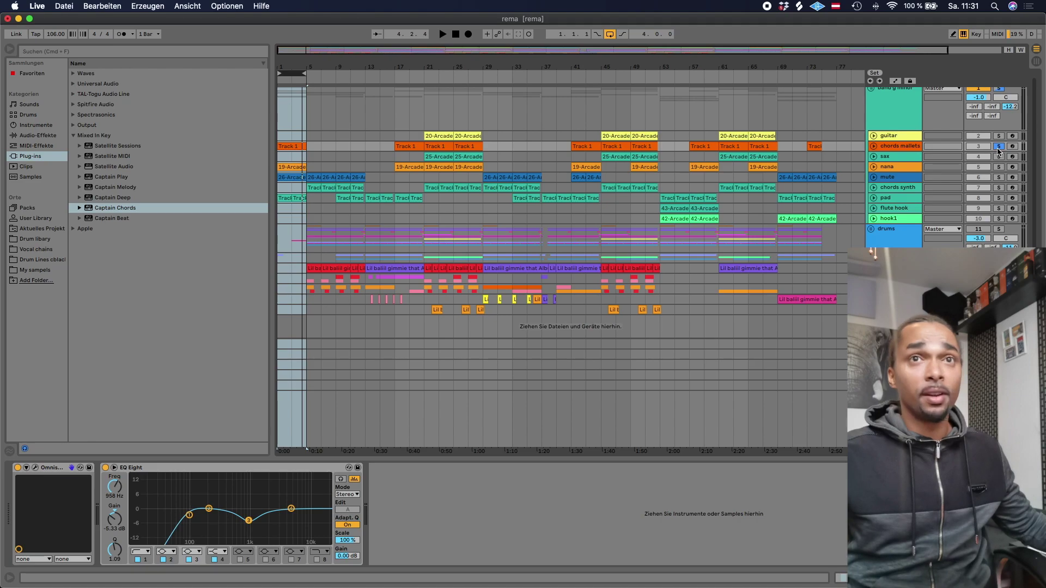
left_click(999, 167)
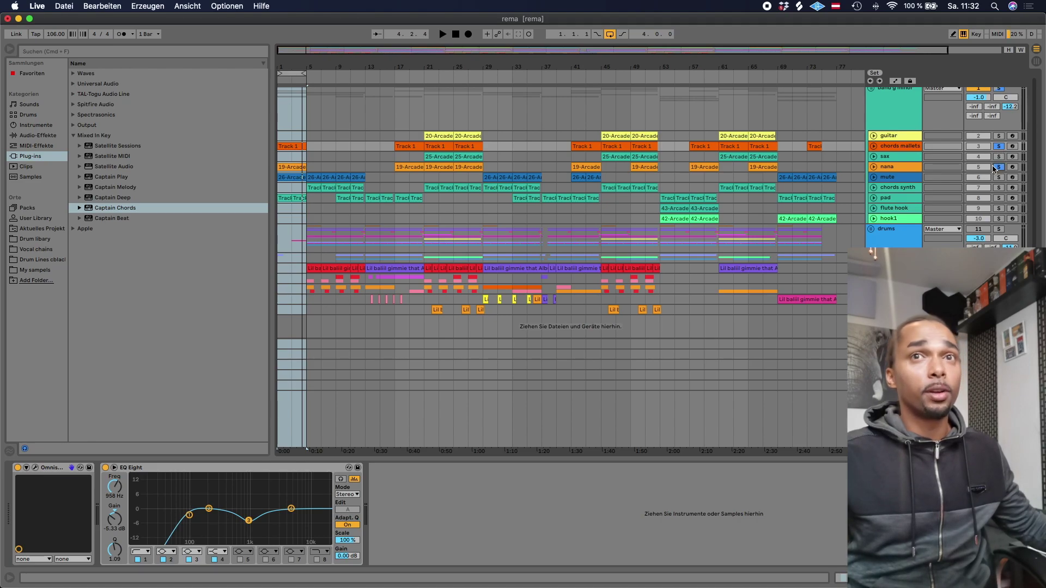
left_click(915, 170)
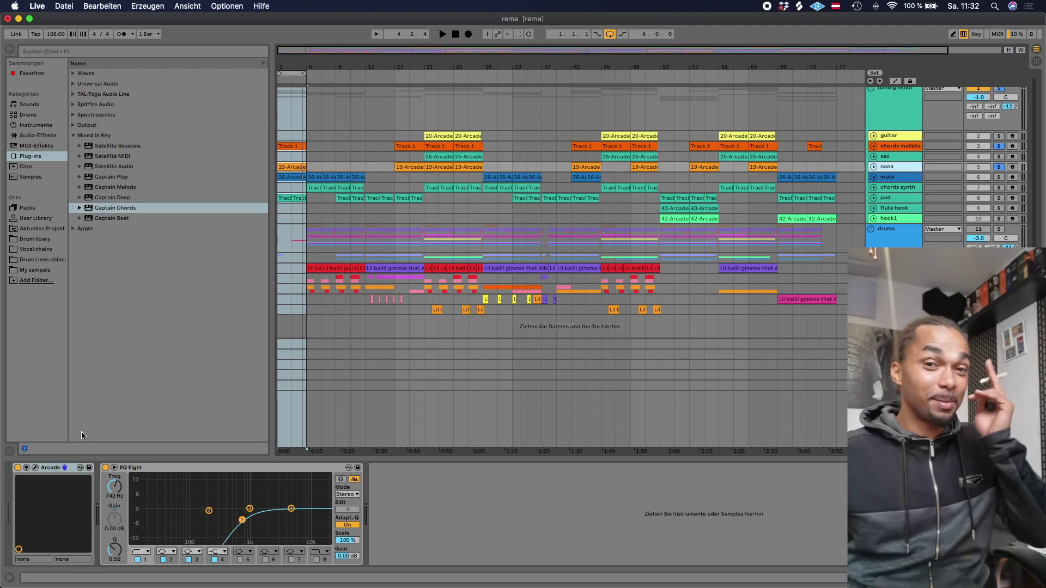
left_click(35, 468)
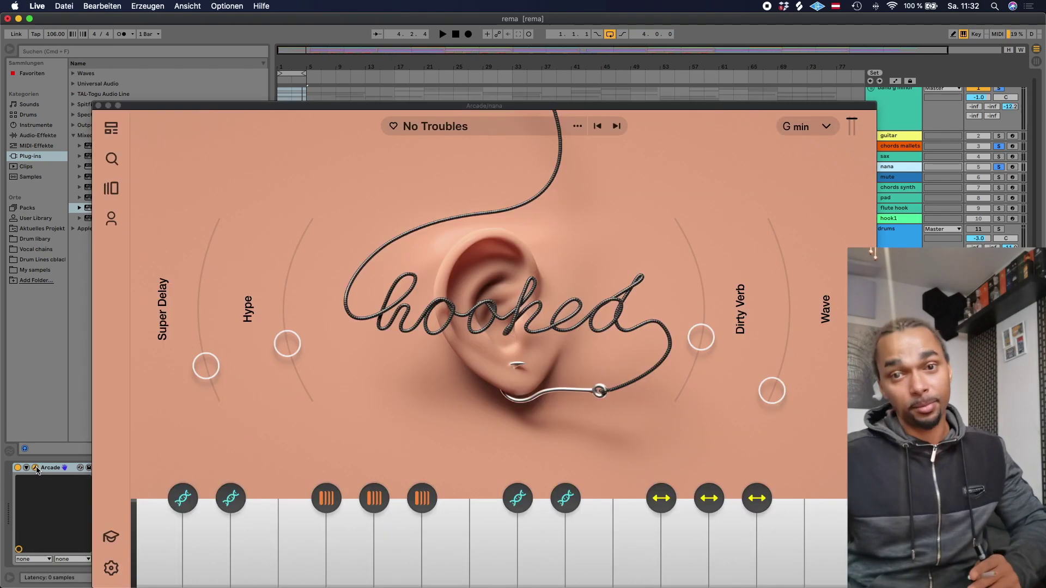
left_click_drag(338, 106, 253, 93)
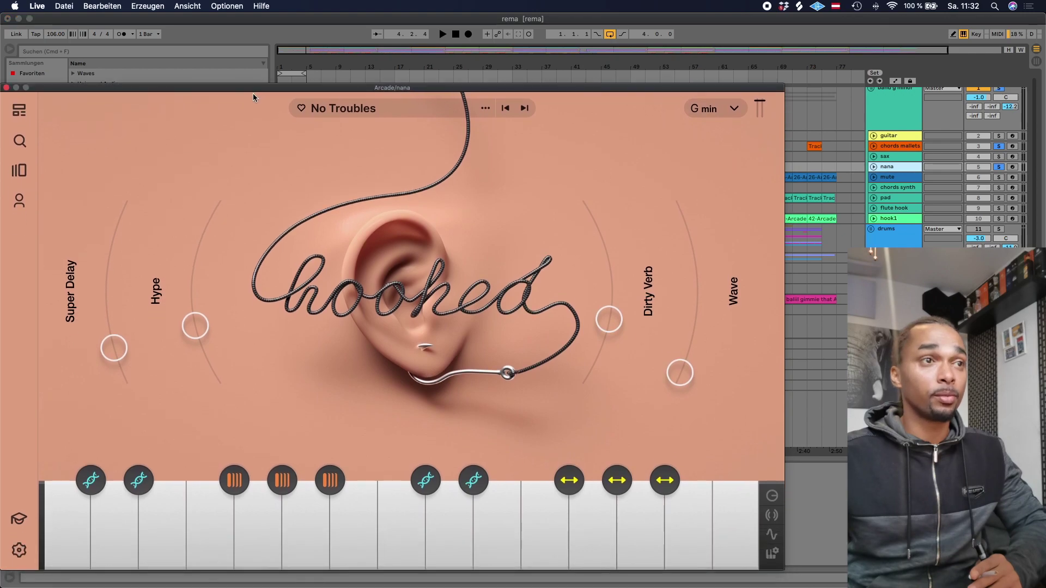
Arm the nana track for recording and audition several samples of Arcade's No Troubles kit.
left_click(389, 515)
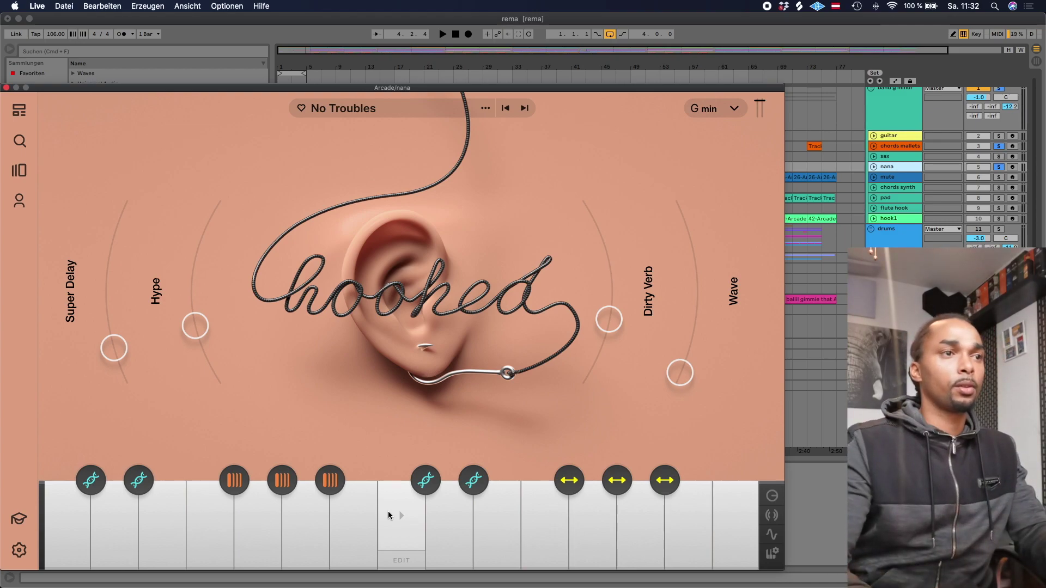
left_click(1013, 167)
key("h")
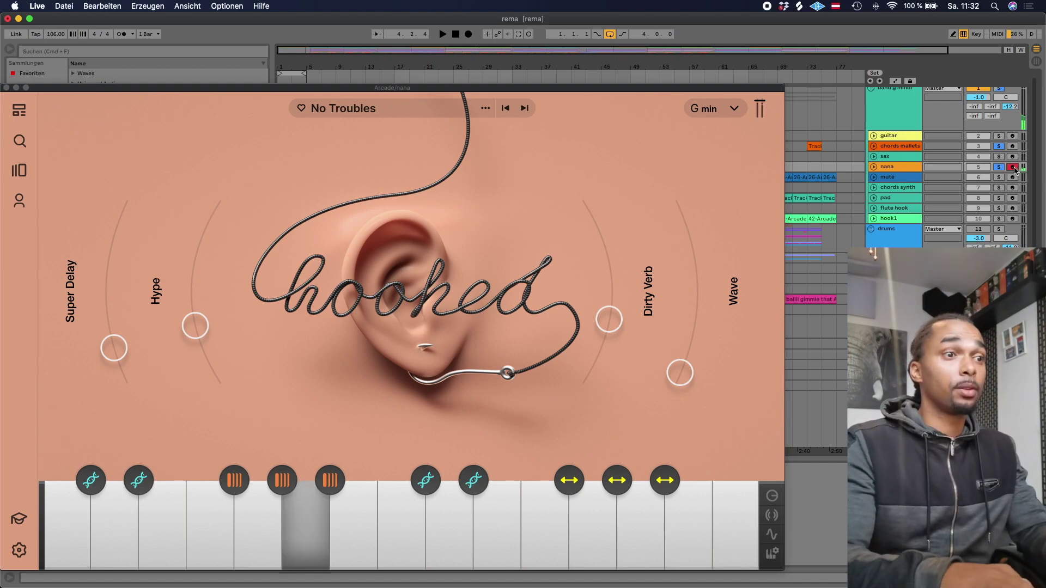
key("l")
key("odiaeresis")
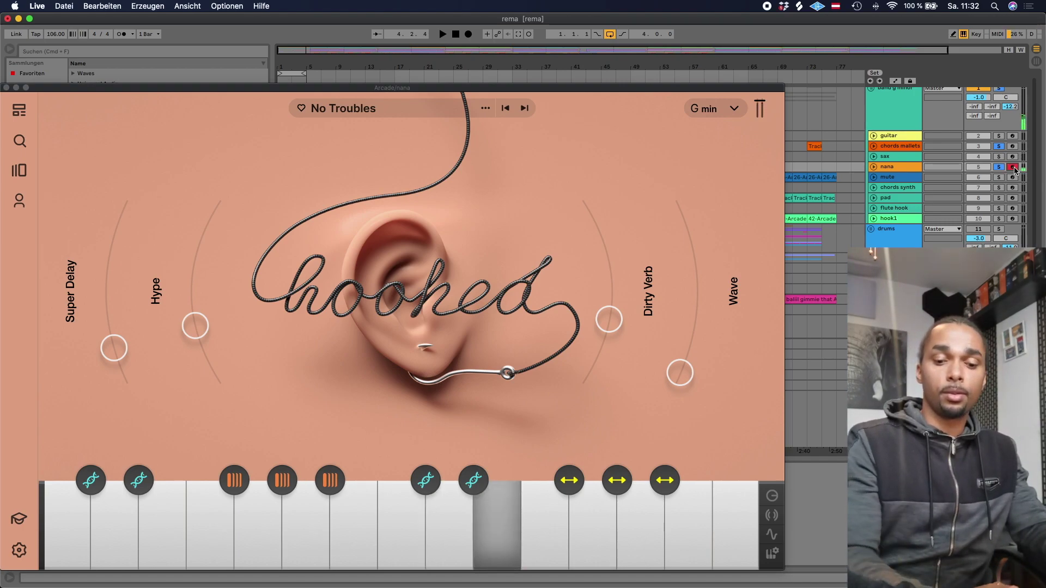
key("adiaeresis")
key("h")
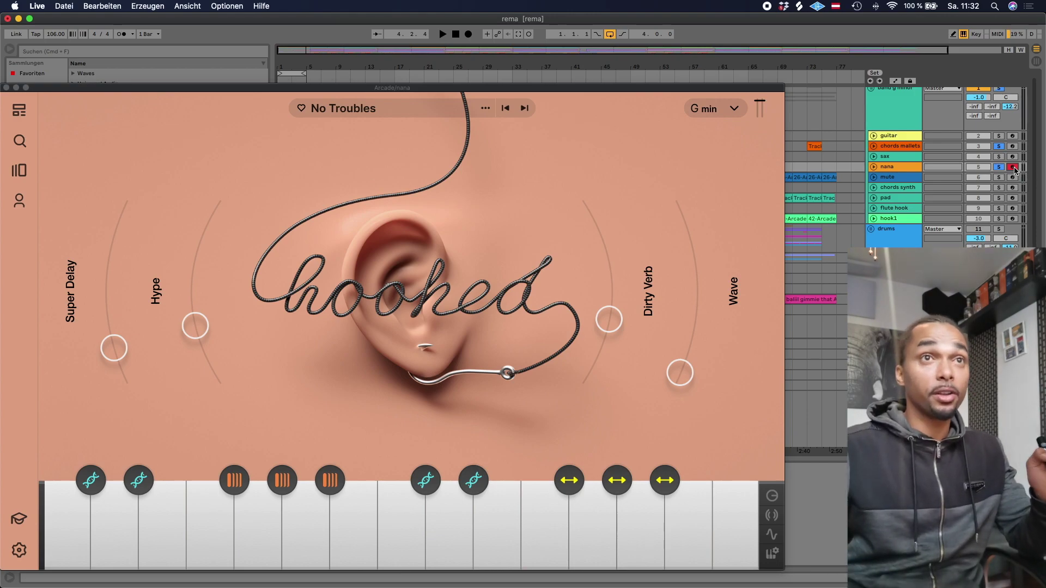
Show the session key choices for the No Troubles kit and close the list without changing the key.
left_click_drag(247, 92, 388, 66)
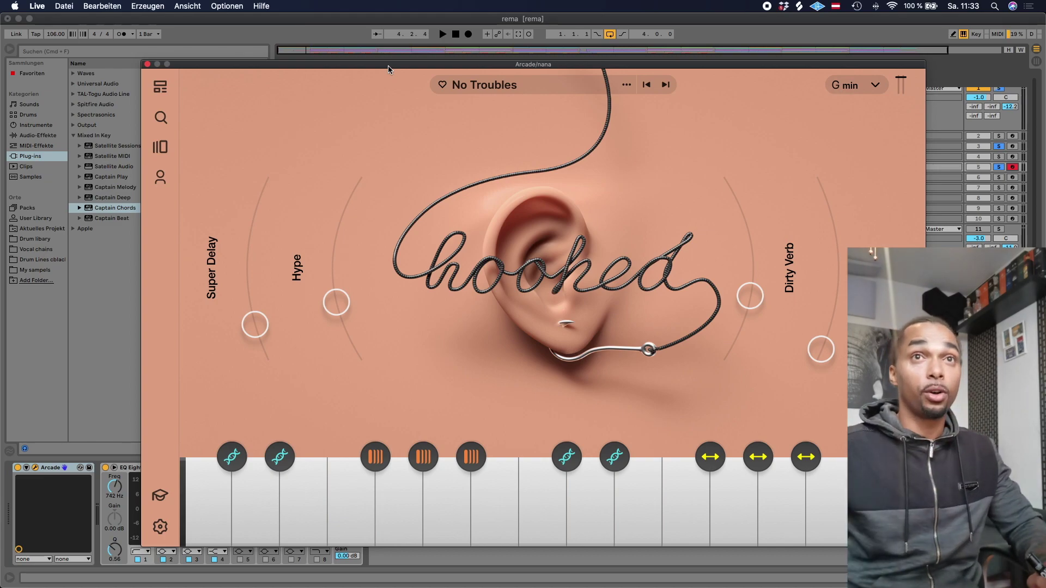
left_click_drag(827, 66, 783, 70)
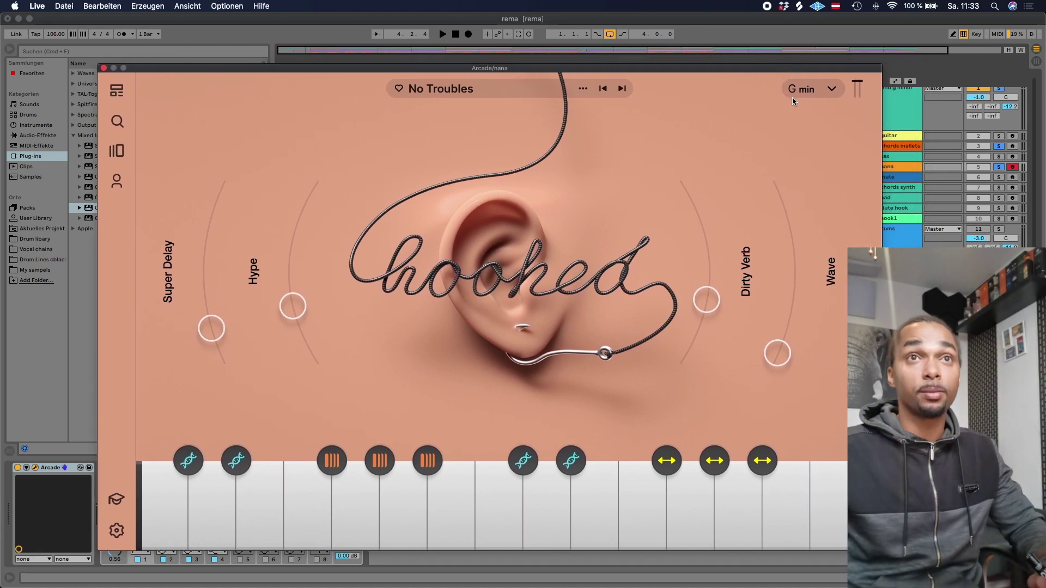
left_click(805, 90)
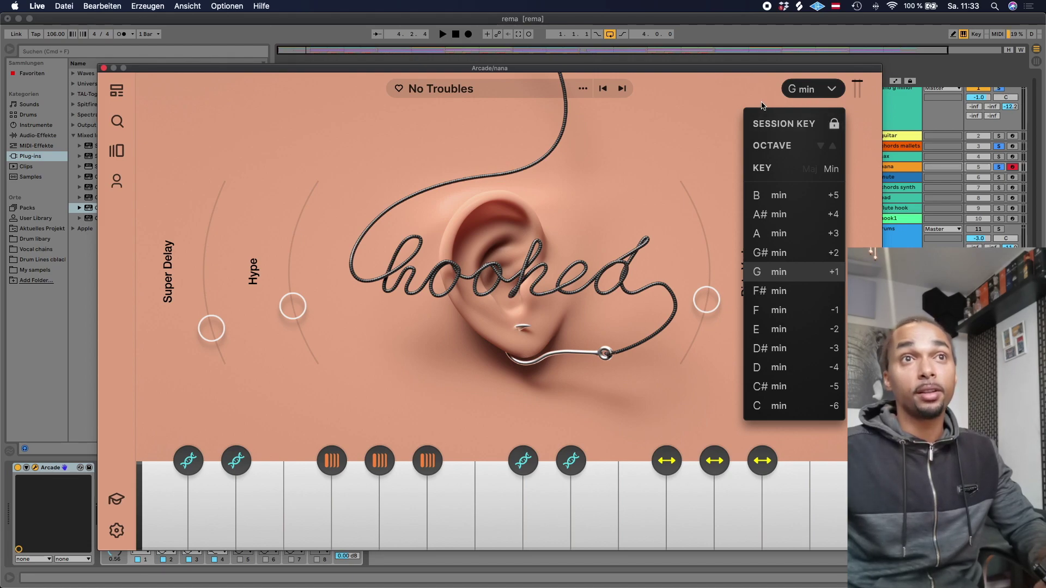
left_click(419, 207)
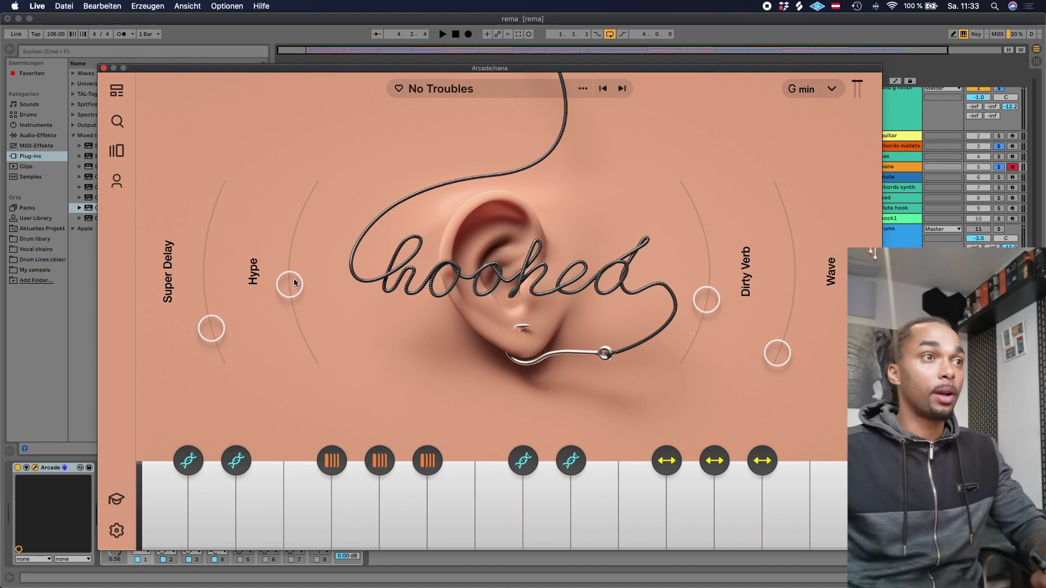
Try different Hype and Dirty Verb amounts on the No Troubles kit while playing a sample.
left_click_drag(294, 279, 300, 269)
left_click_drag(298, 325, 301, 263)
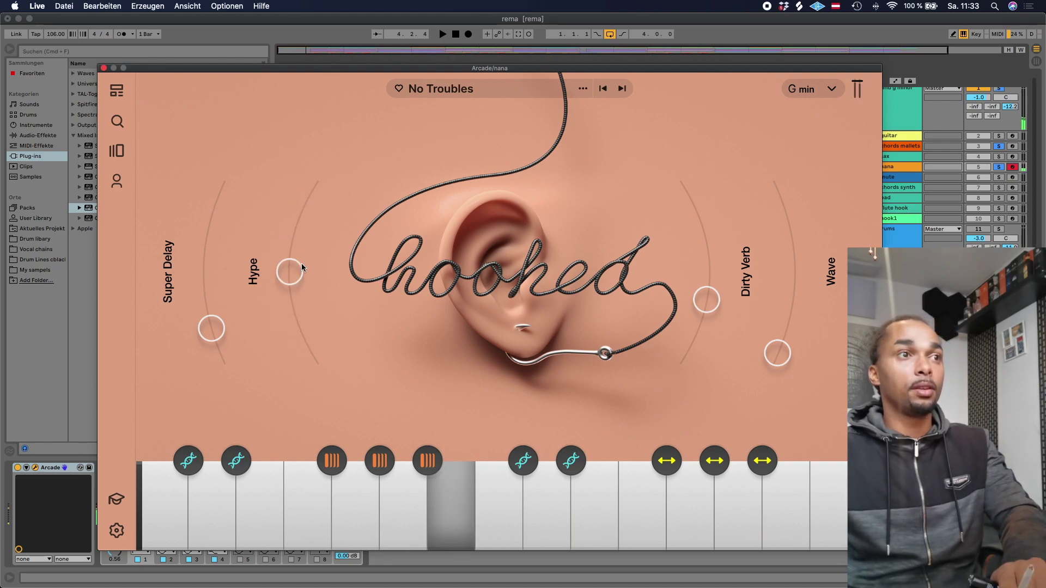
mouse_move(711, 302)
left_mouse_down()
mouse_move(714, 201)
mouse_move(719, 285)
left_mouse_up()
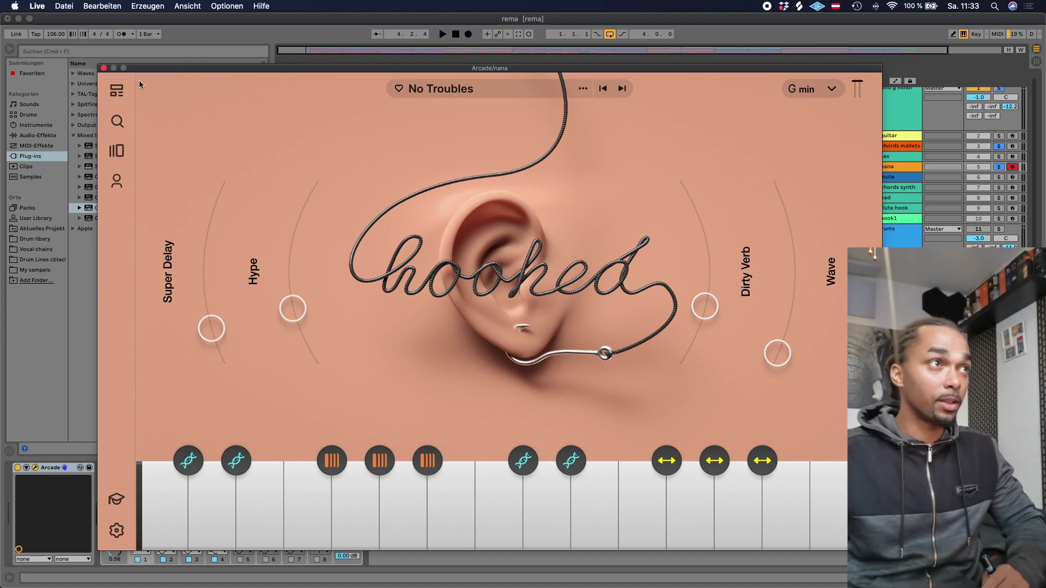
Browse the other kits of the Hooked line in Arcade, and close the instrument.
left_click(581, 89)
scroll(496, 359, "down", 6)
scroll(484, 371, "down", 10)
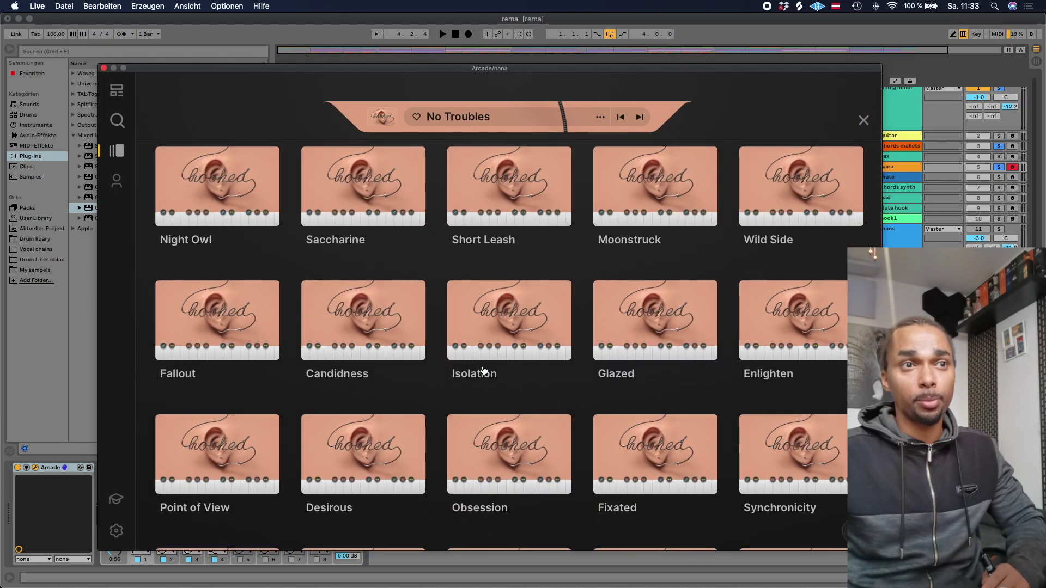
scroll(484, 371, "down", 5)
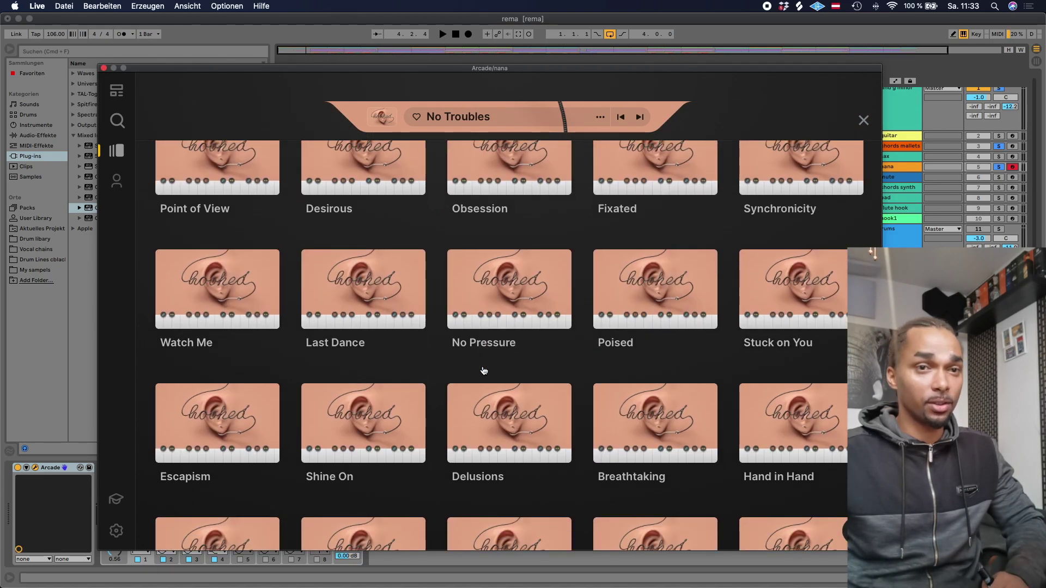
scroll(484, 371, "down", 3)
scroll(422, 346, "down", 3)
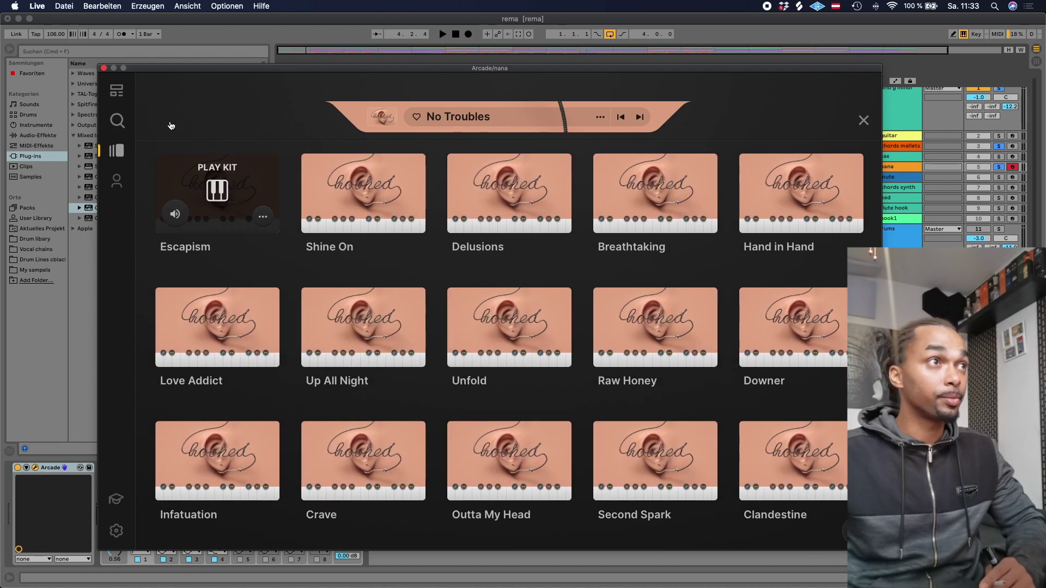
left_click(103, 68)
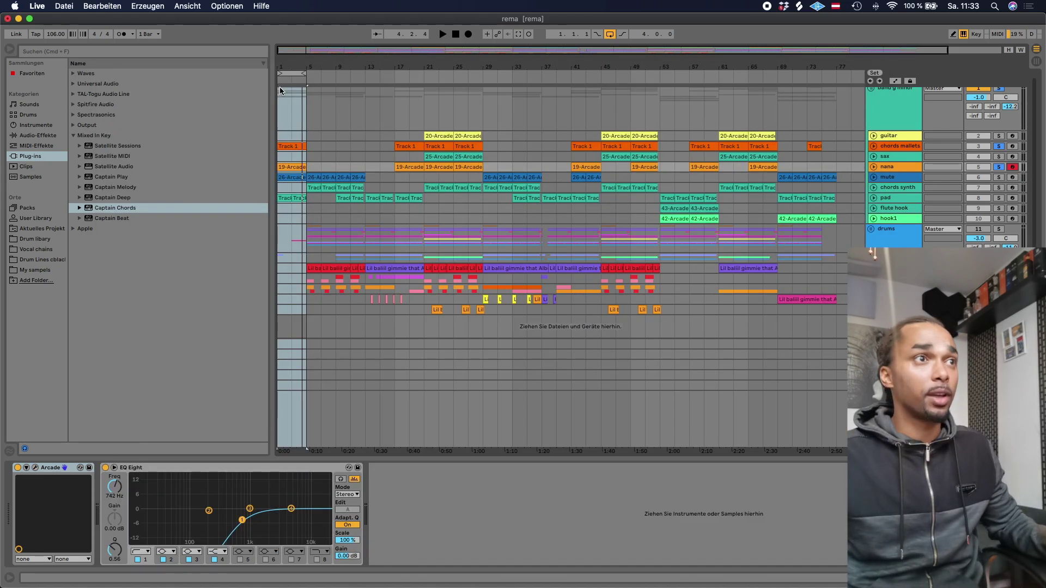
Play back the looped first four bars, and set the first band of the nana track's EQ Eight to 758 Hz with a Q of 0.61.
left_click(298, 72)
key("space")
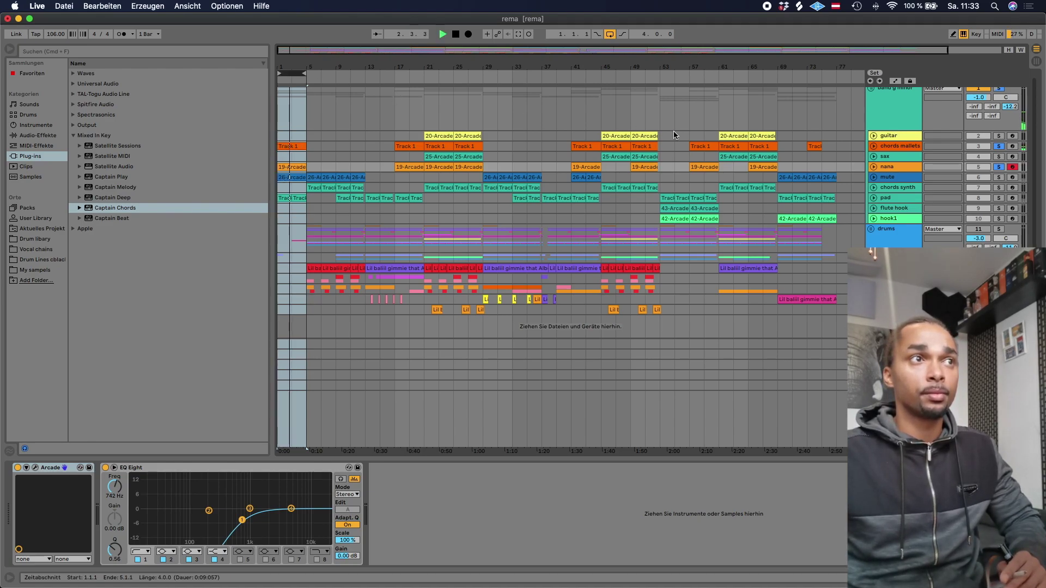
left_click(911, 170)
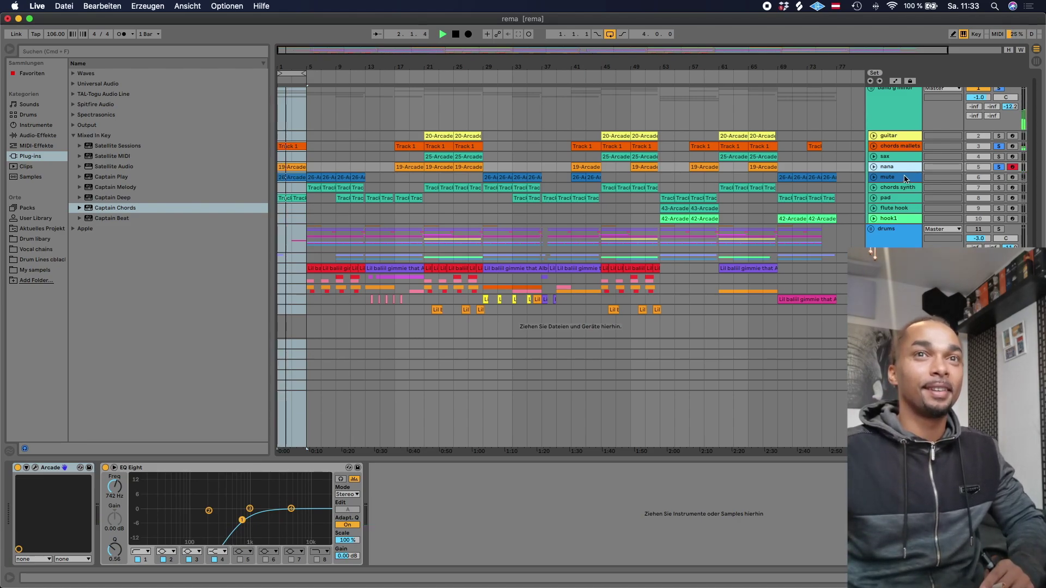
left_click_drag(242, 520, 243, 519)
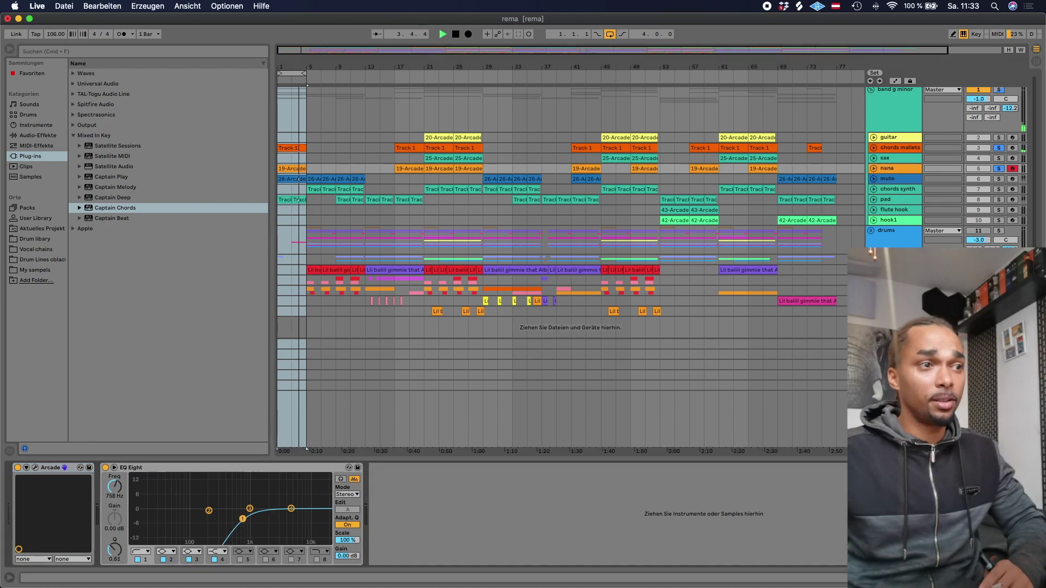
key("space")
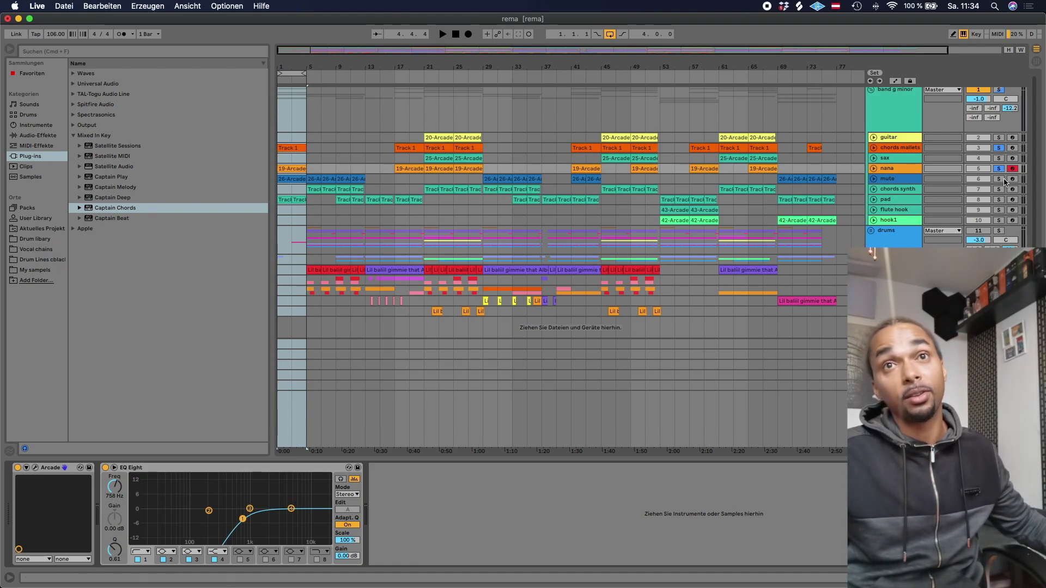
Show the mute track's devices and open its Arcade instrument.
left_click(904, 181)
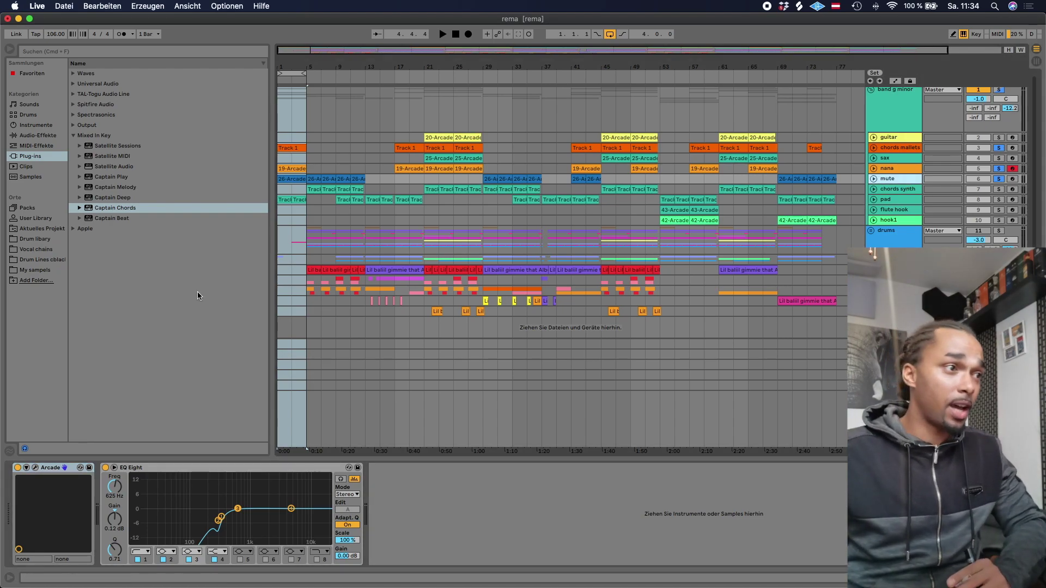
left_click(34, 468)
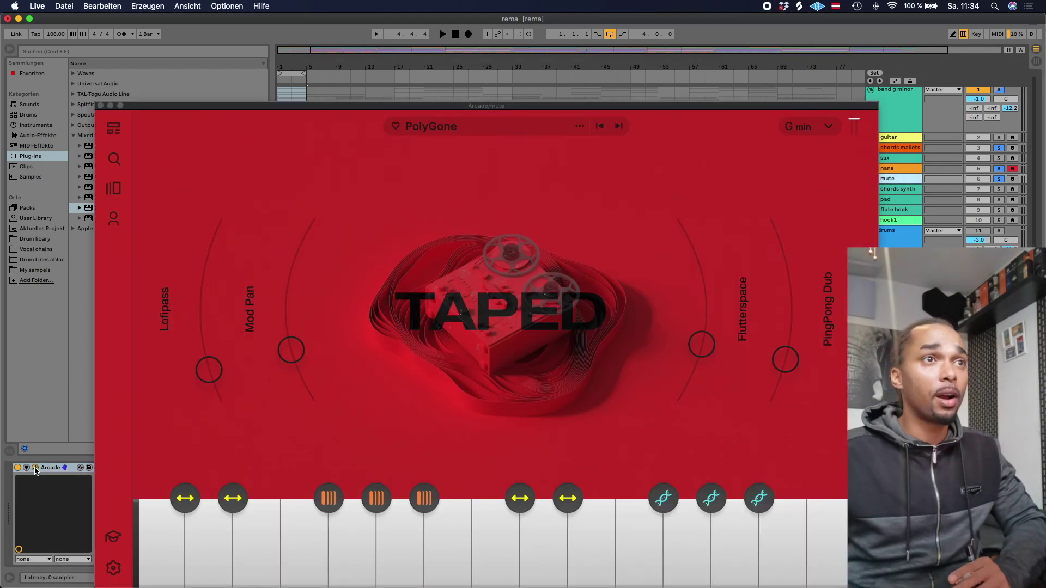
left_click_drag(331, 110, 275, 50)
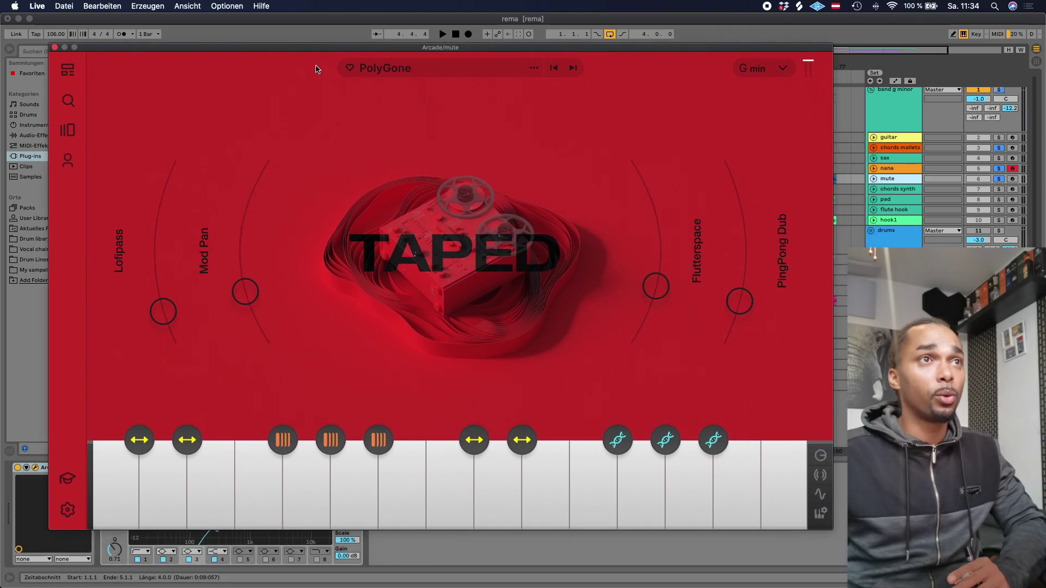
Arm the mute track and audition the samples of its PolyGone kit in Arcade.
mouse_move(517, 482)
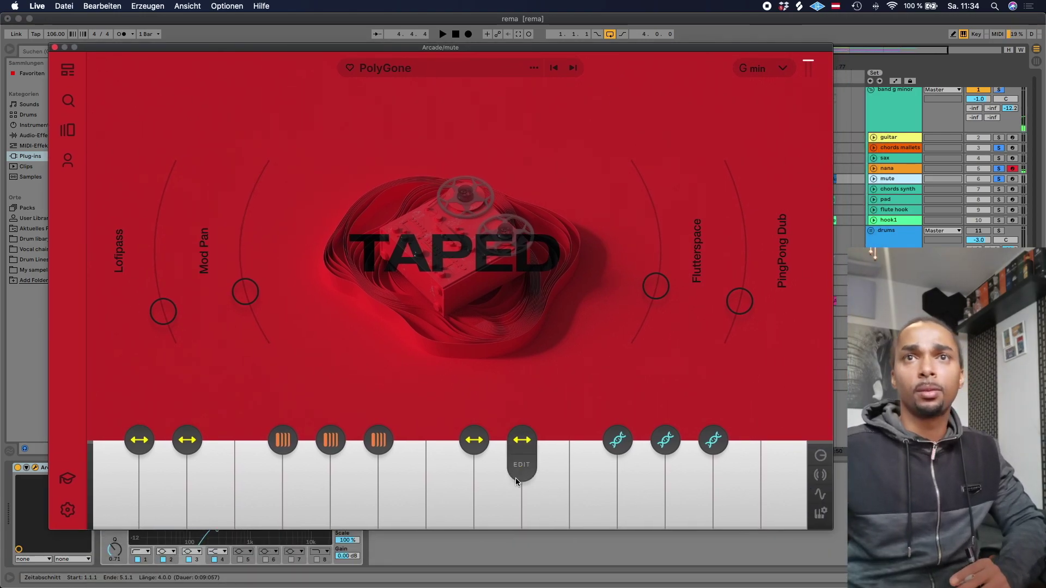
left_click(1012, 180)
left_click(1012, 180)
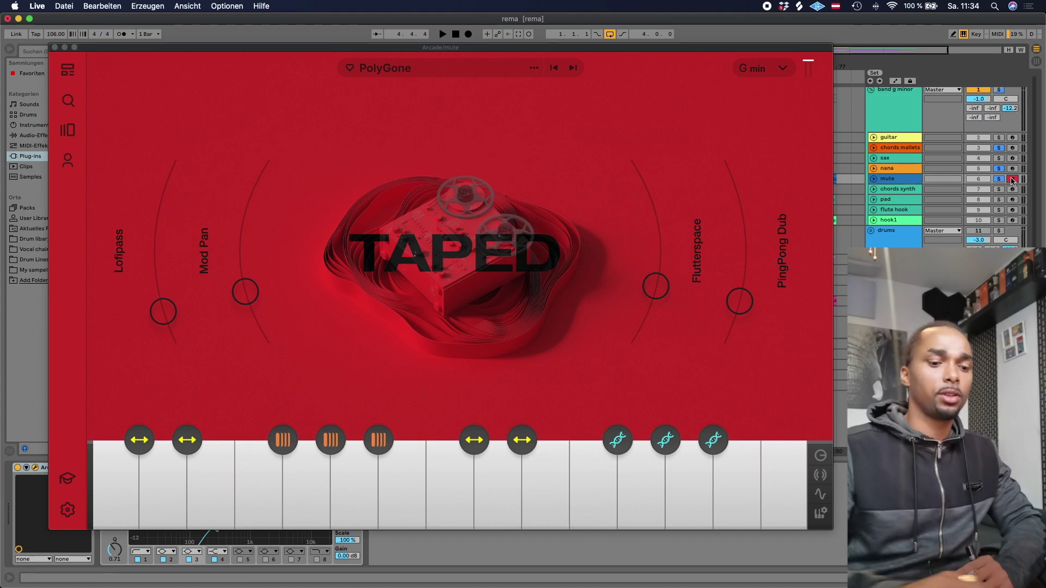
key("j")
key("k")
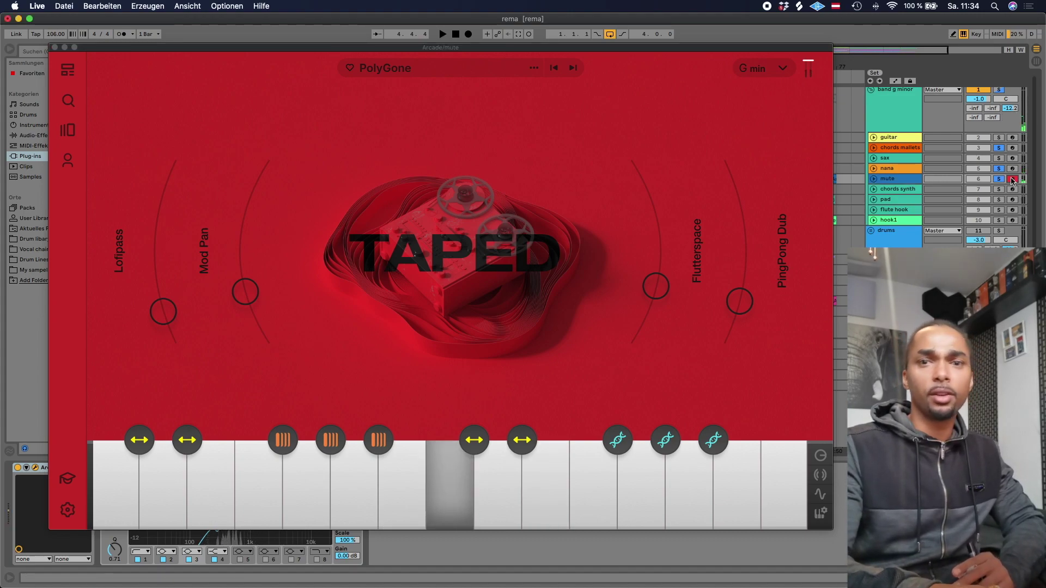
key("l")
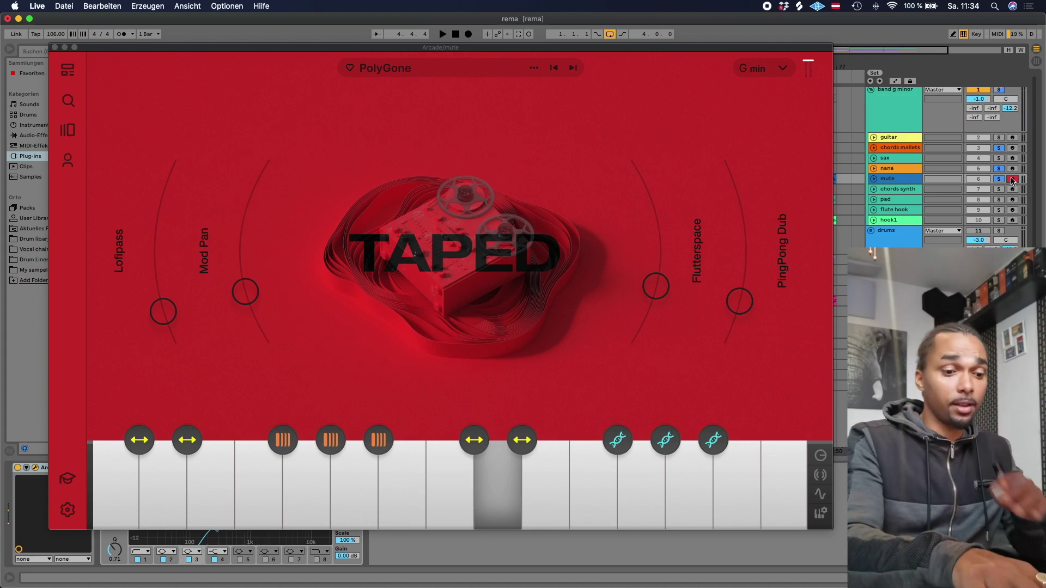
key("semicolon")
key("apostrophe")
key("apostrophe")
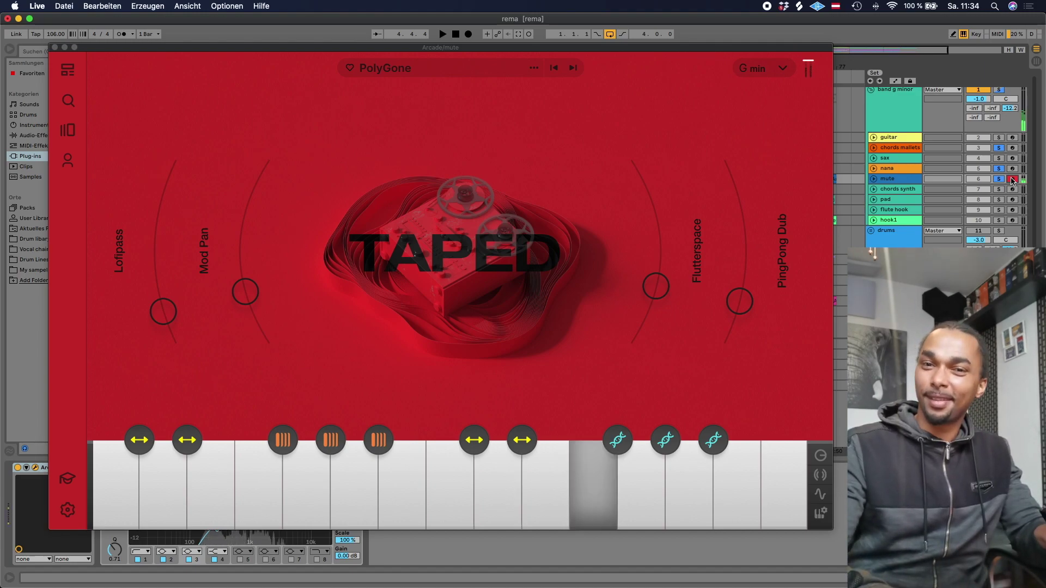
key("g")
key("h")
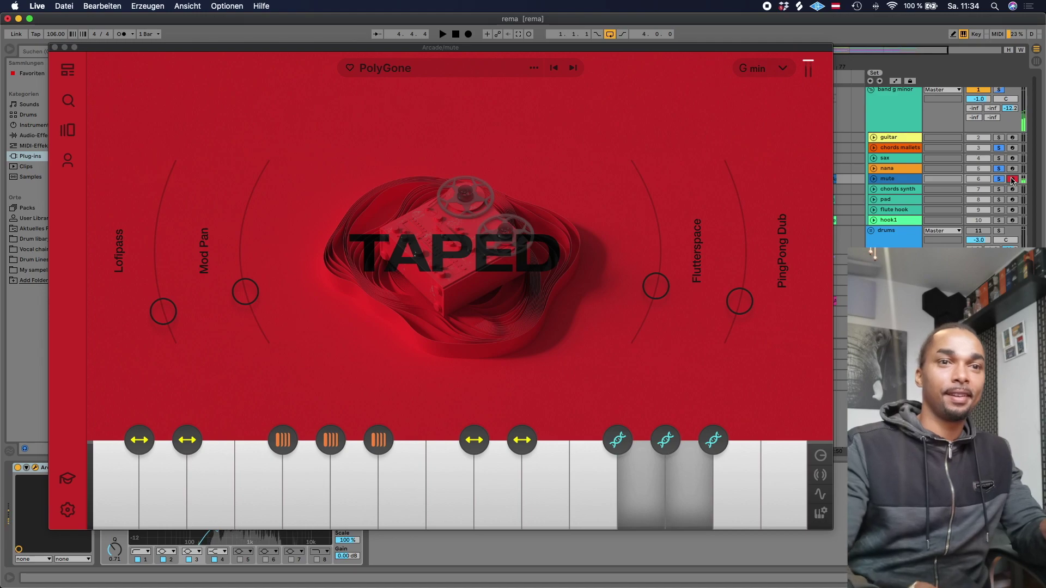
key("j")
key("d")
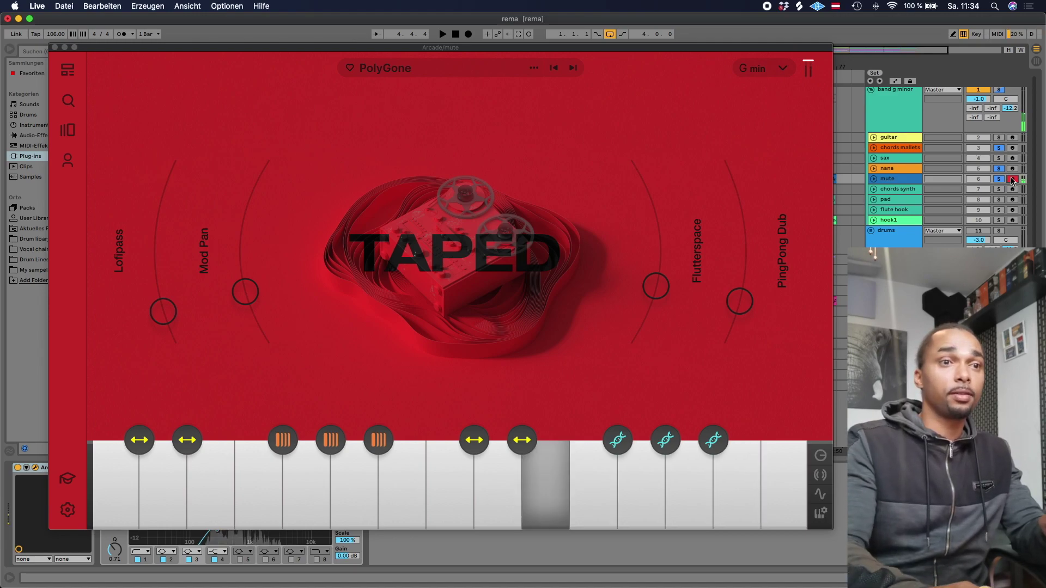
key("s")
key("d")
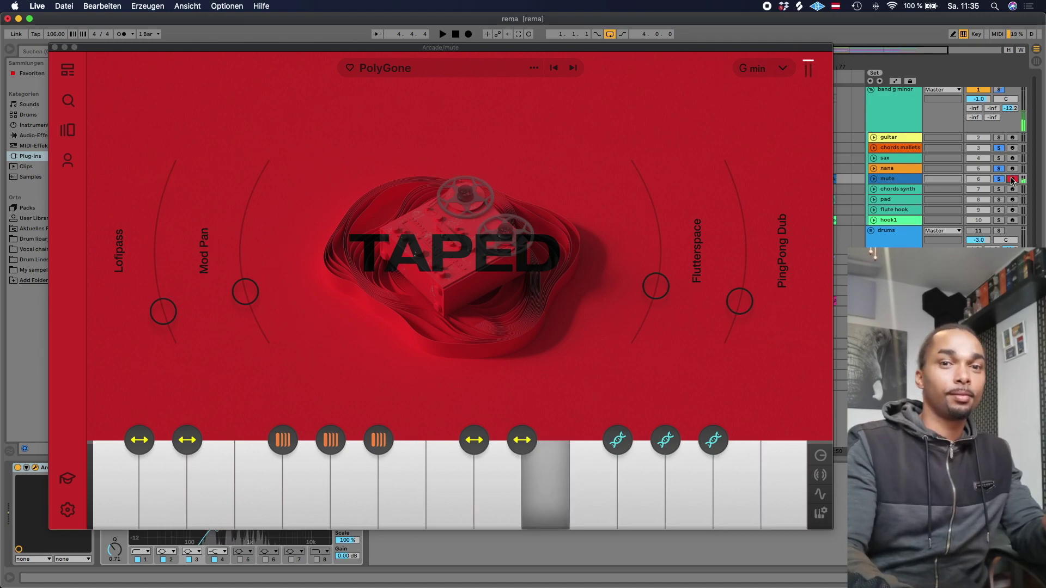
key("d")
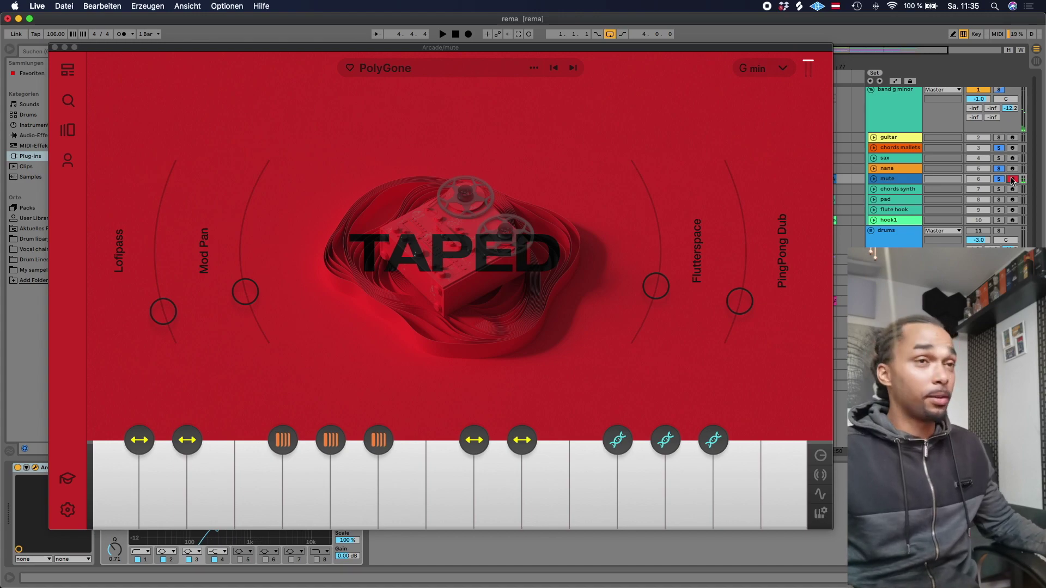
Play back the looped first four bars with the PolyGone kit on view, and close the Arcade instrument.
key("h")
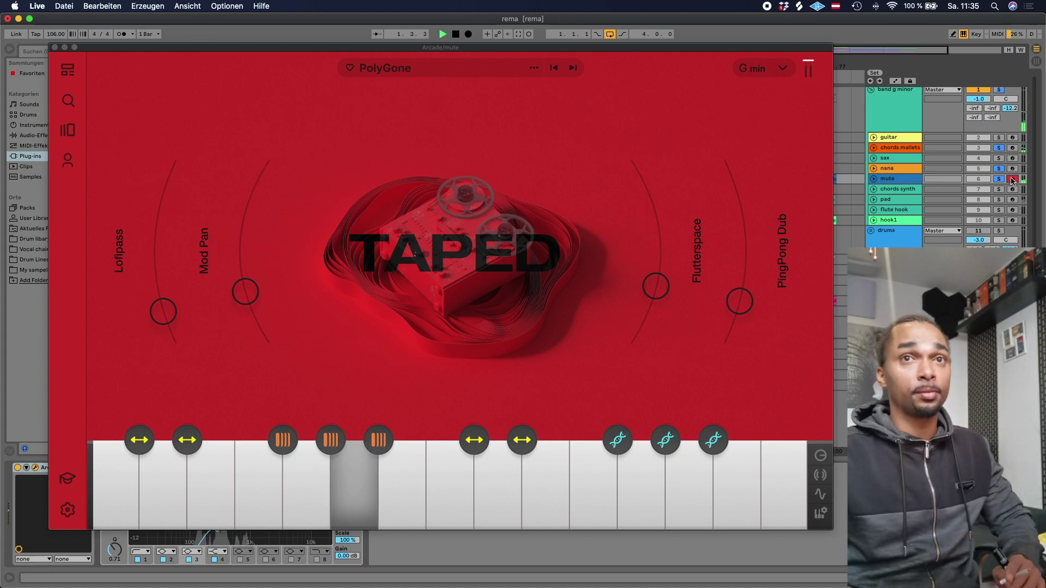
key("k")
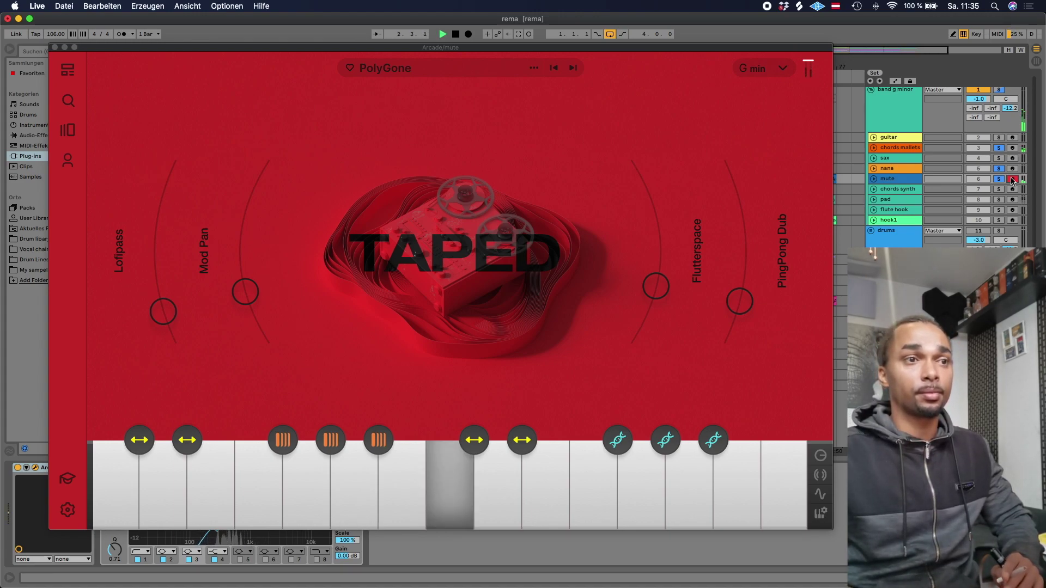
key("semicolon")
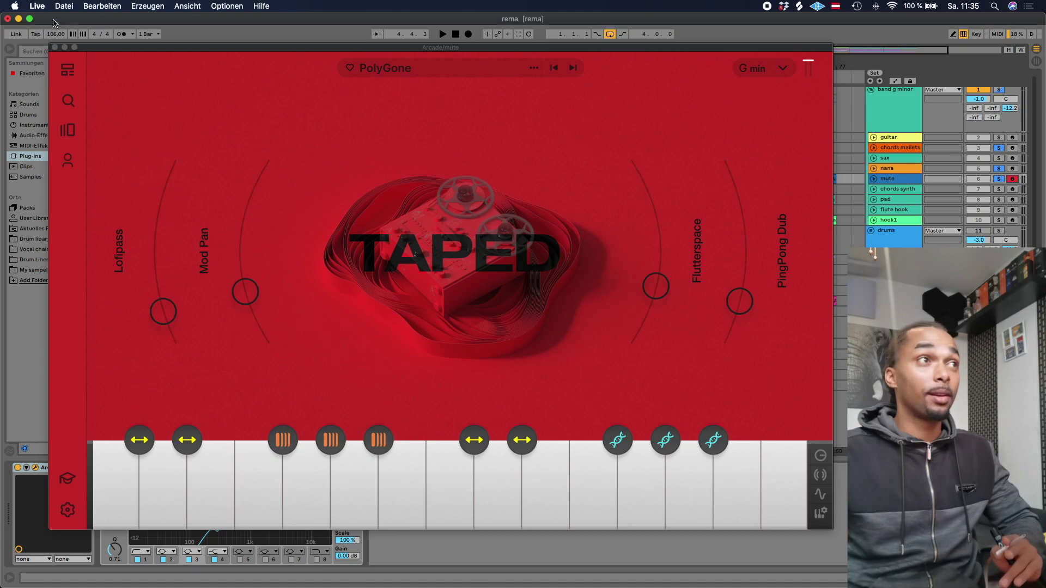
left_click(54, 47)
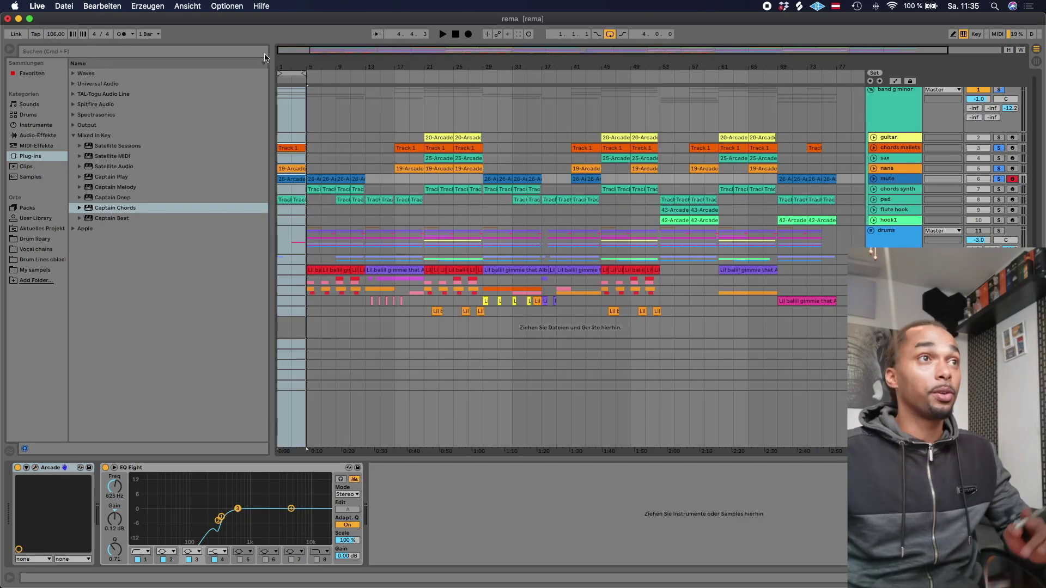
Move the four-bar loop to start at bar 5, and solo the chords synth track.
left_click_drag(300, 74, 332, 73)
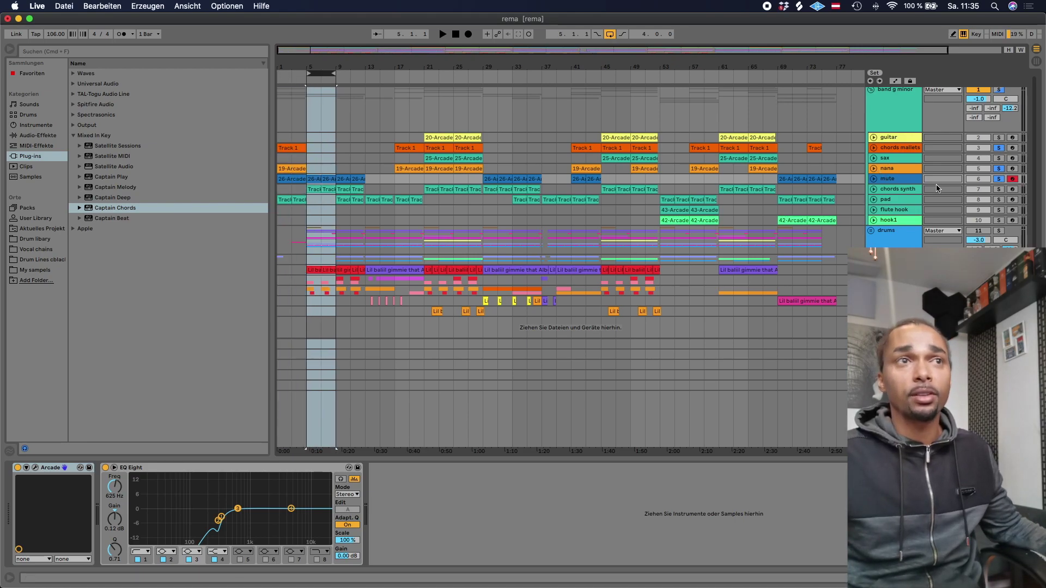
left_click(906, 199)
left_click(904, 191)
key("space")
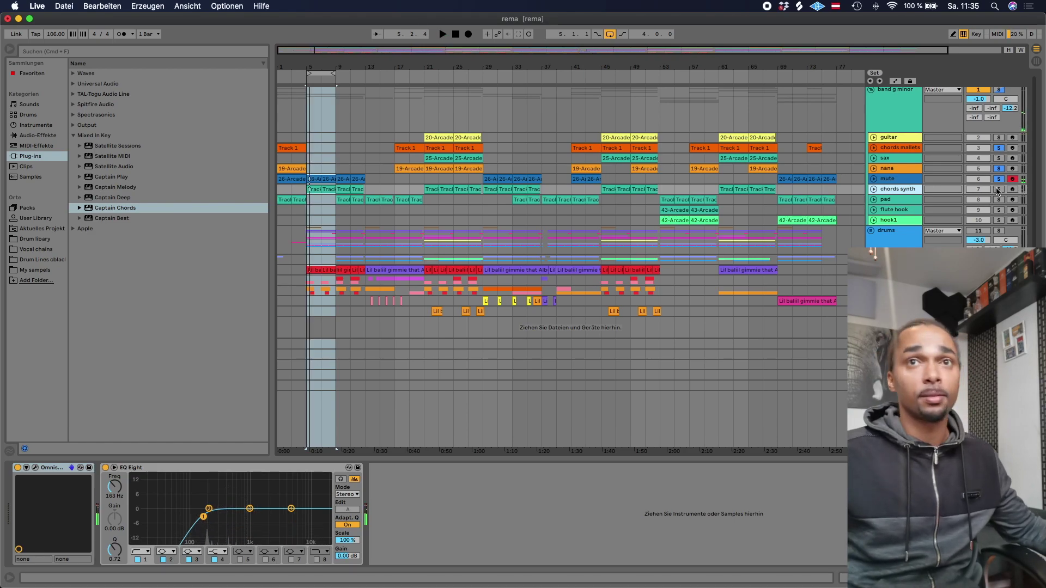
left_click(998, 190)
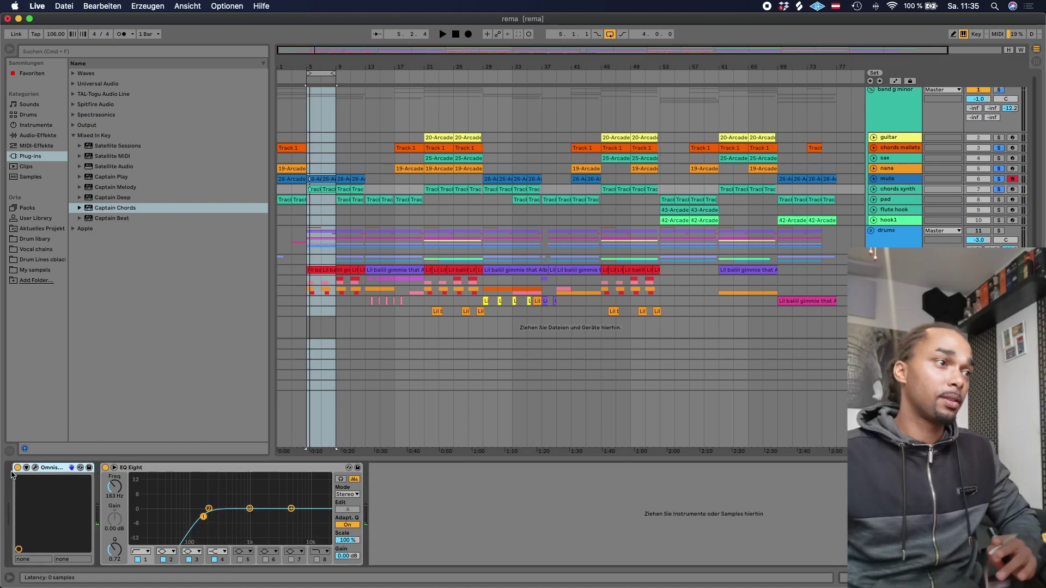
Play back the chords synth part while showing its Omnisphere patch and its clip's chord notes, and close the instrument.
left_click(35, 467)
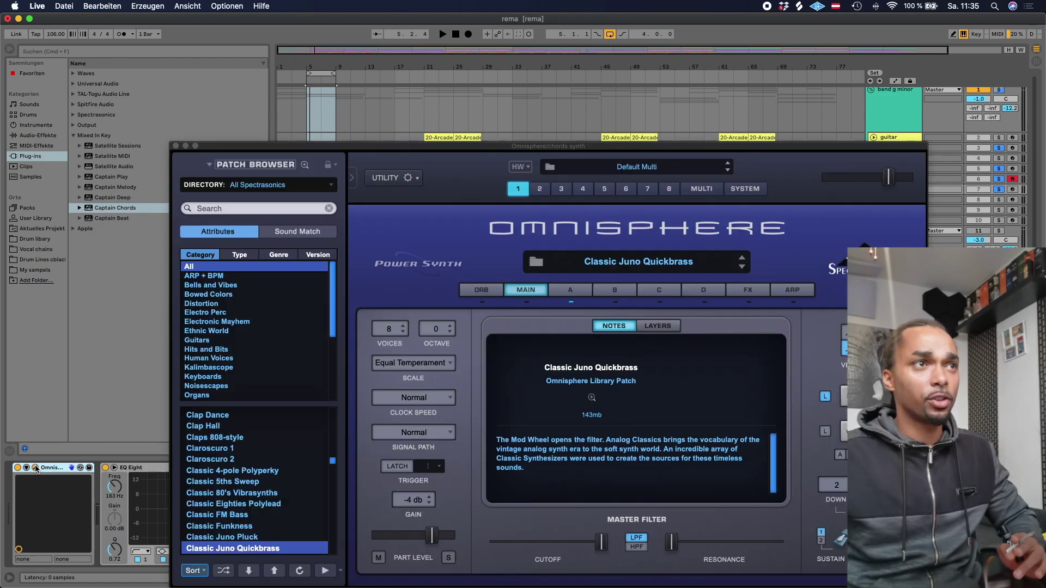
left_click_drag(218, 147, 285, 261)
left_click(325, 189)
key("space")
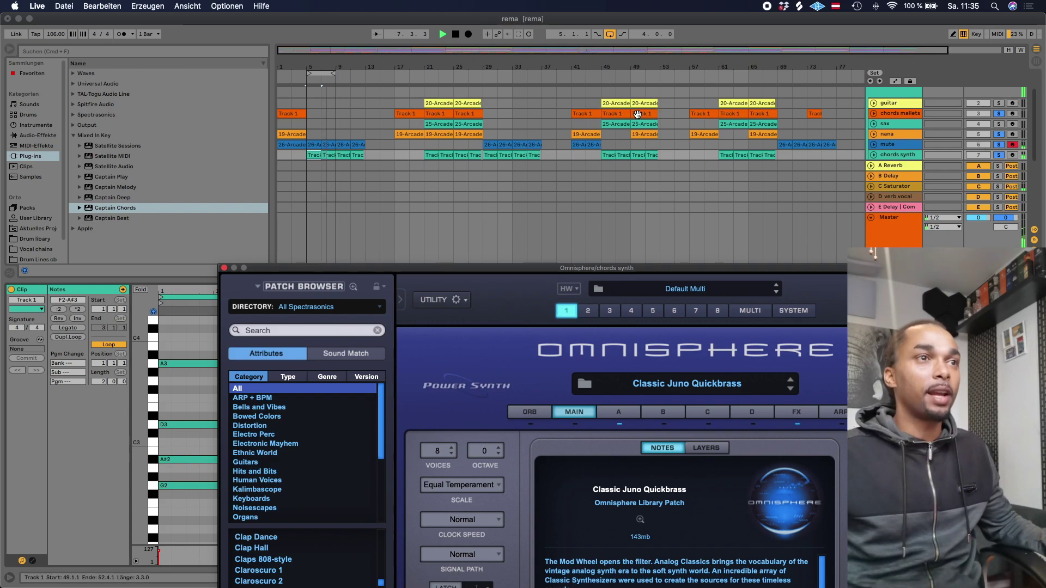
key("super+alt+p")
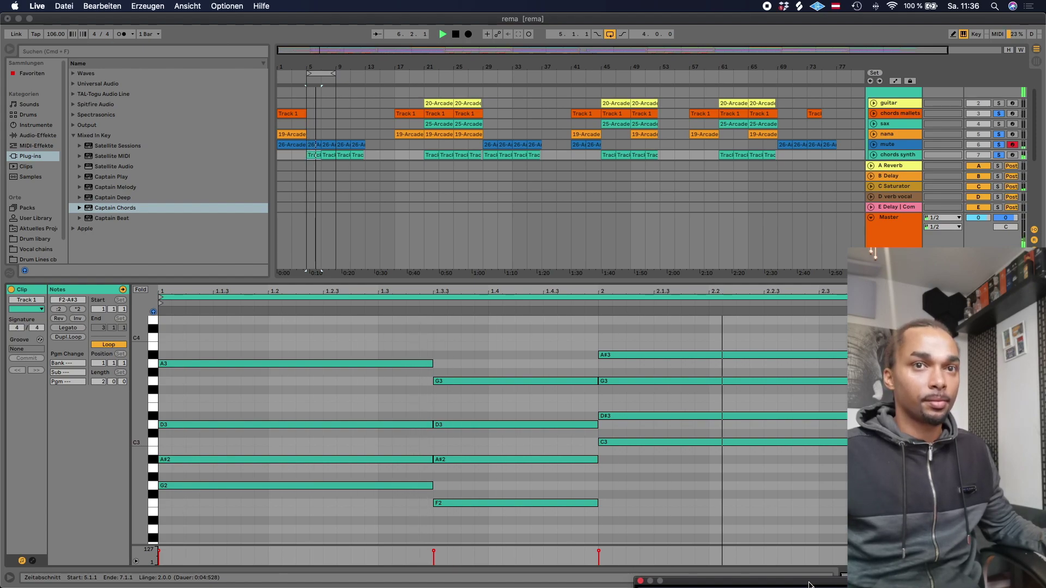
left_click_drag(808, 585, 456, 271)
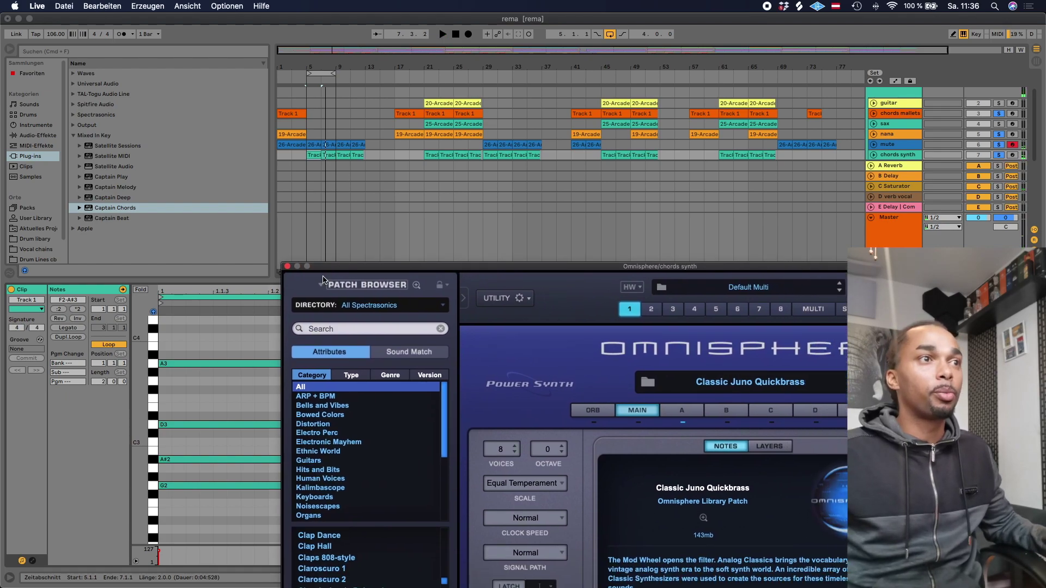
left_click(288, 267)
Extend the loop back to bar 1 so it spans eight bars, and solo the pad track.
scroll(903, 135, "down", 3)
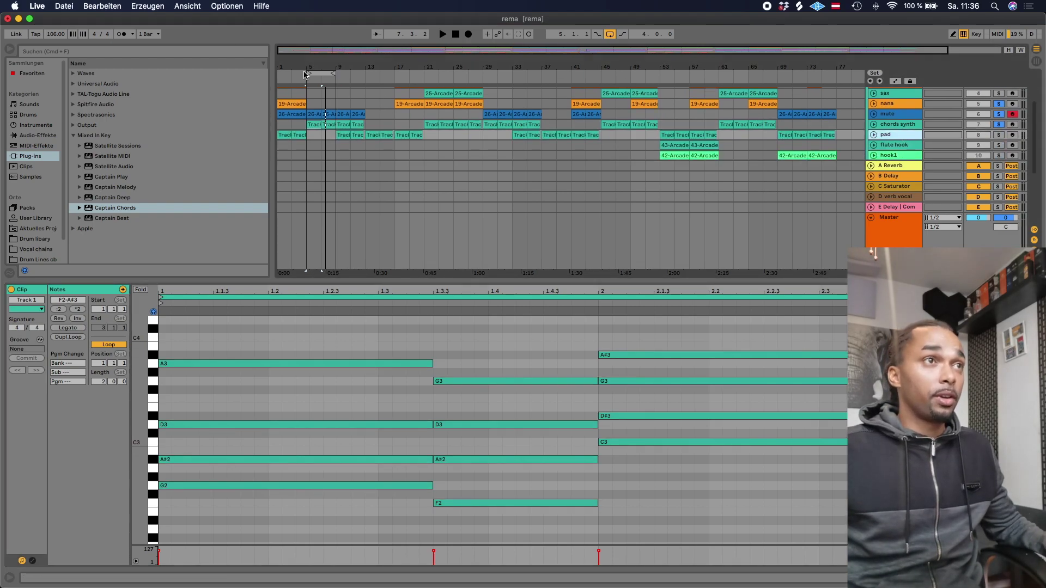
left_click_drag(307, 73, 278, 73)
left_click(999, 135)
key("space")
key("space")
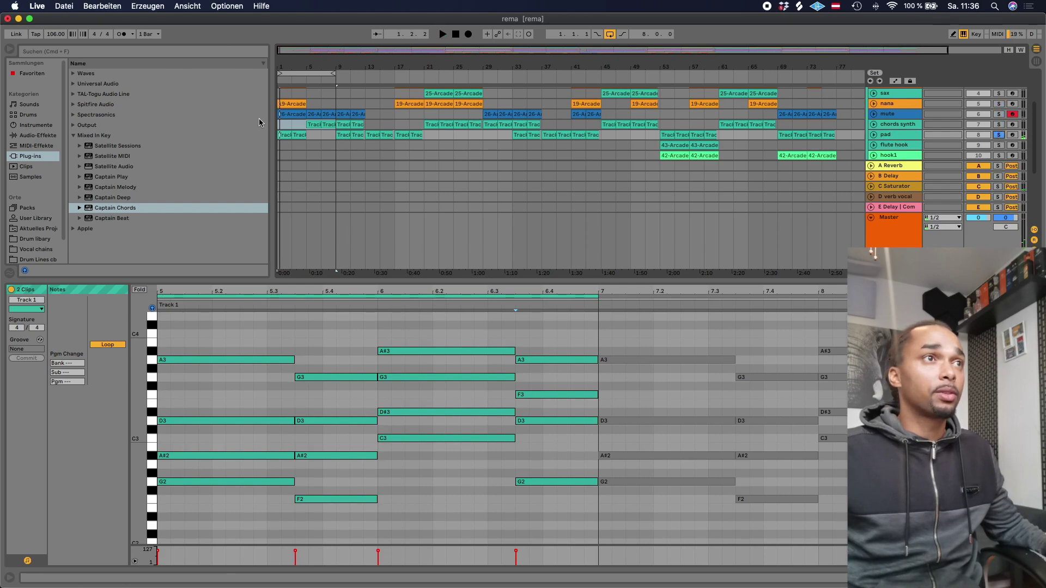
Open the pad track's Omnisphere instrument and examine layers A and B of the Organic Rhodes Gentle and Noisy patch.
left_click(884, 145)
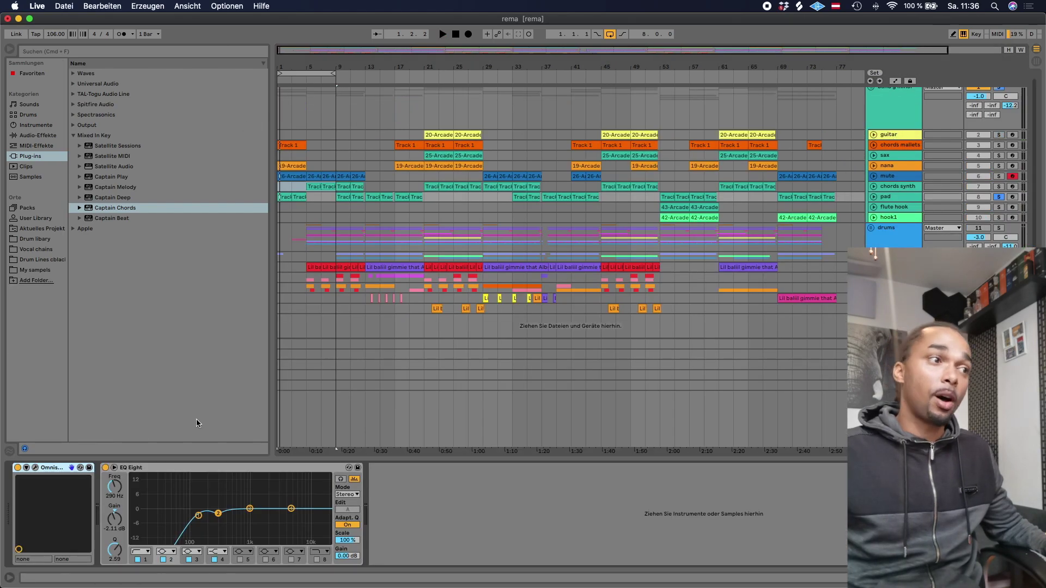
left_click(36, 467)
left_click_drag(353, 149, 299, 115)
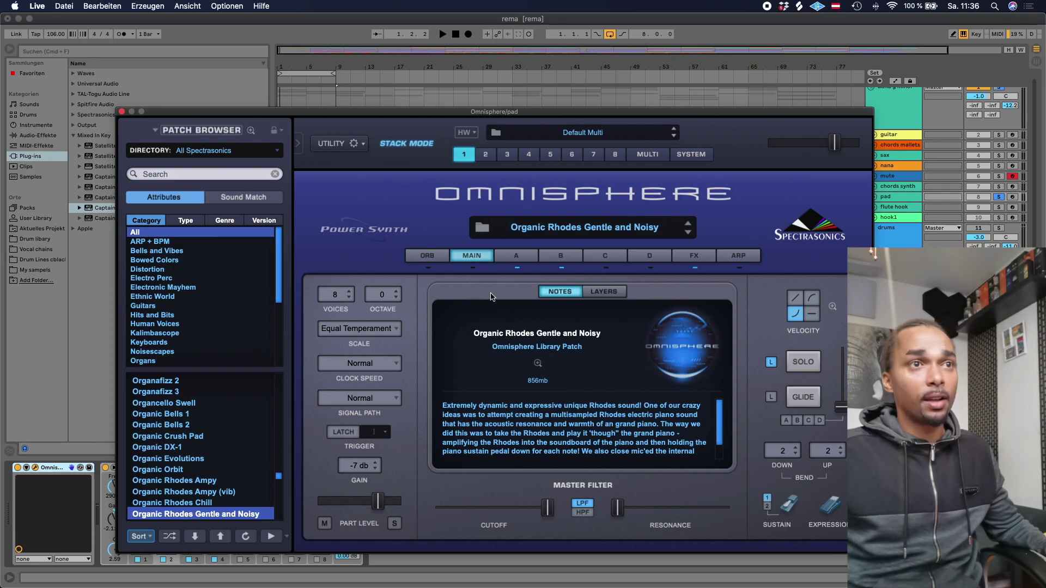
left_click(531, 255)
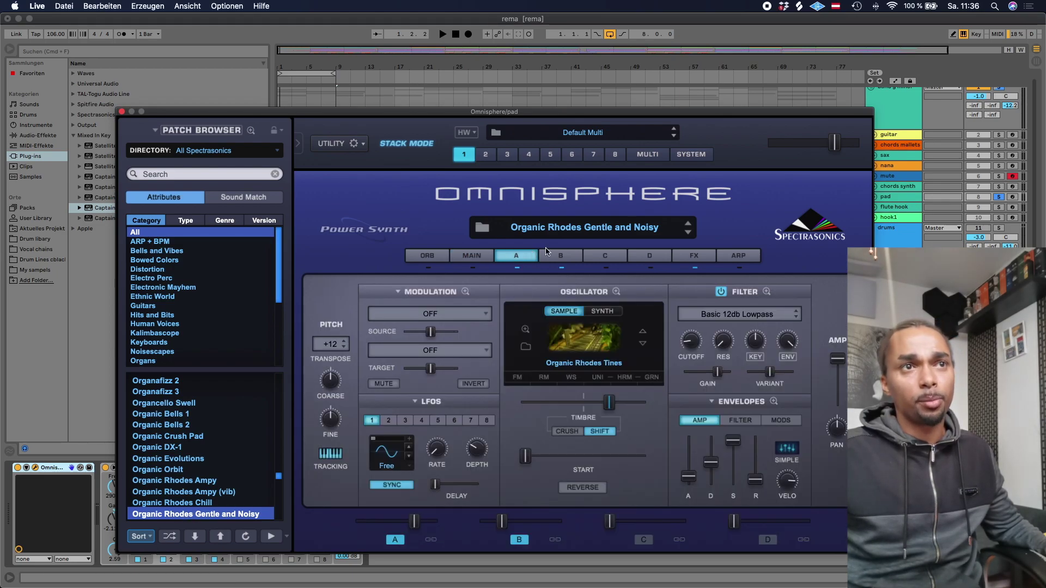
left_click(556, 256)
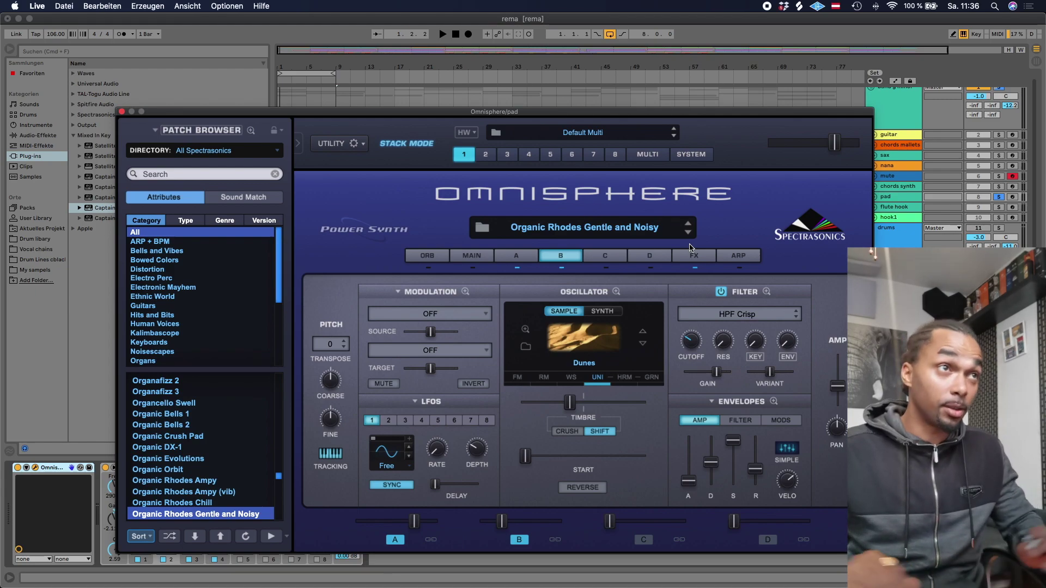
Play back the looped pad part with its Omnisphere patch on view, and close the instrument.
key("space")
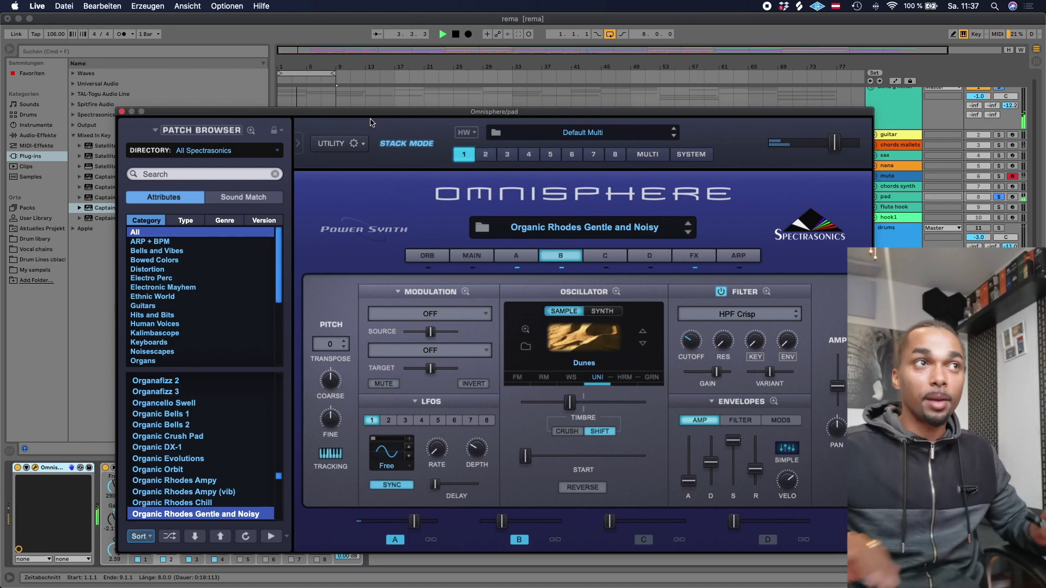
key("space")
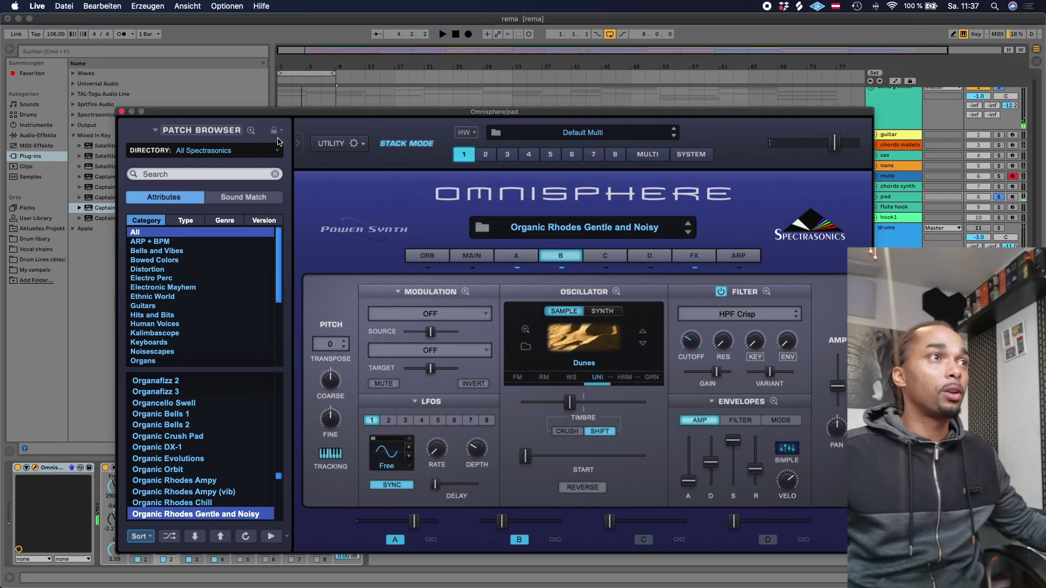
left_click(122, 111)
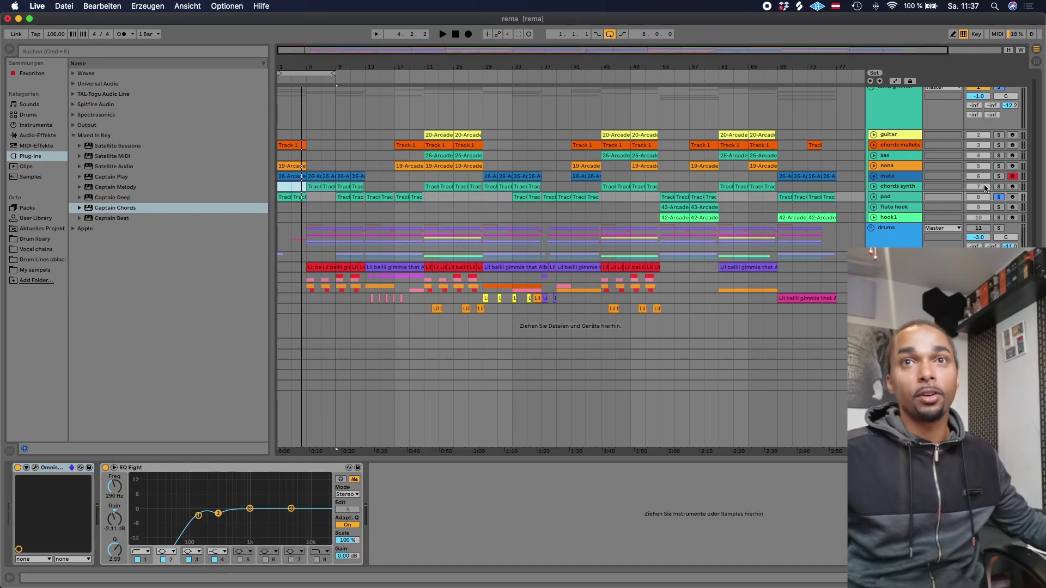
Solo the tracks from chords synth up to chords mallets, and move the eight-bar loop to bar 5 during playback.
left_click_drag(1003, 188, 1000, 145)
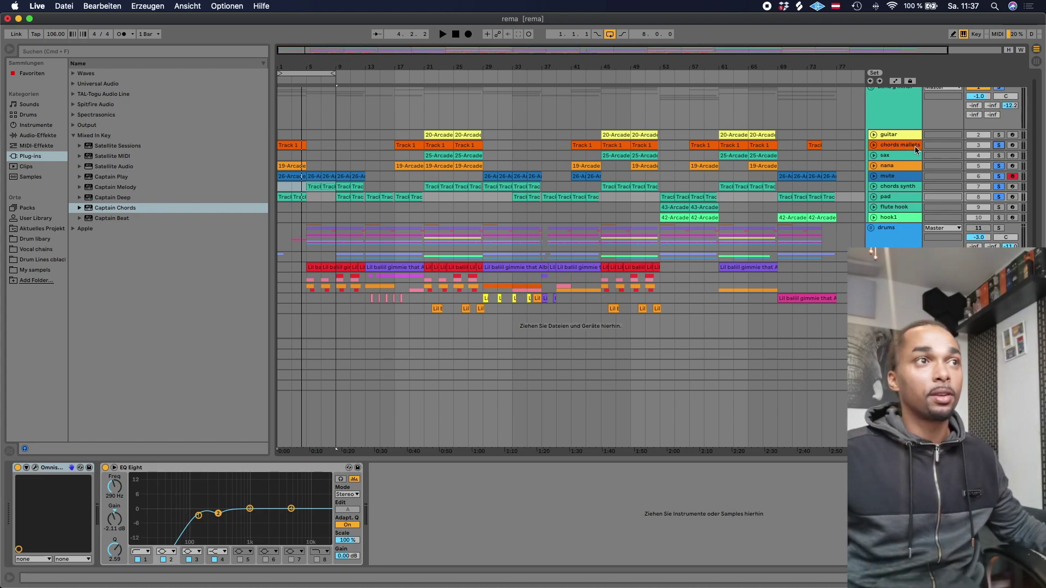
key("space")
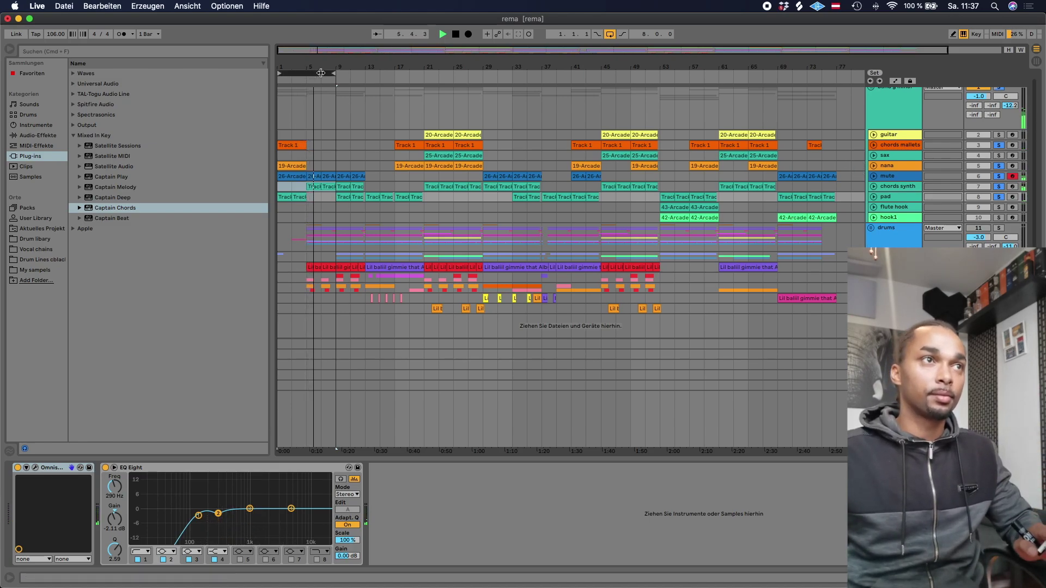
left_click_drag(308, 72, 338, 71)
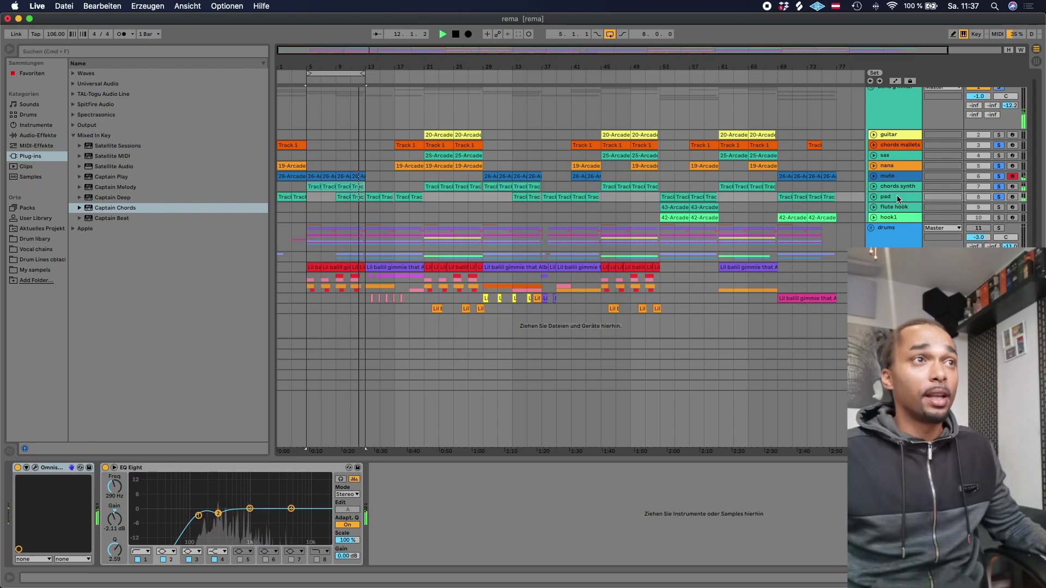
key("space")
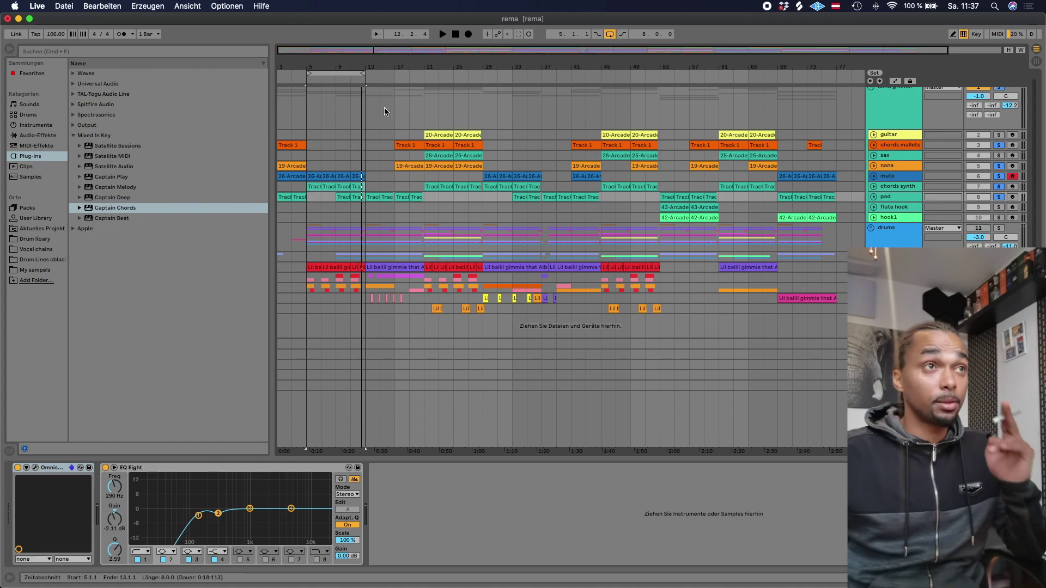
Set the arrangement loop to the first 20 bars.
left_click_drag(328, 72, 391, 66)
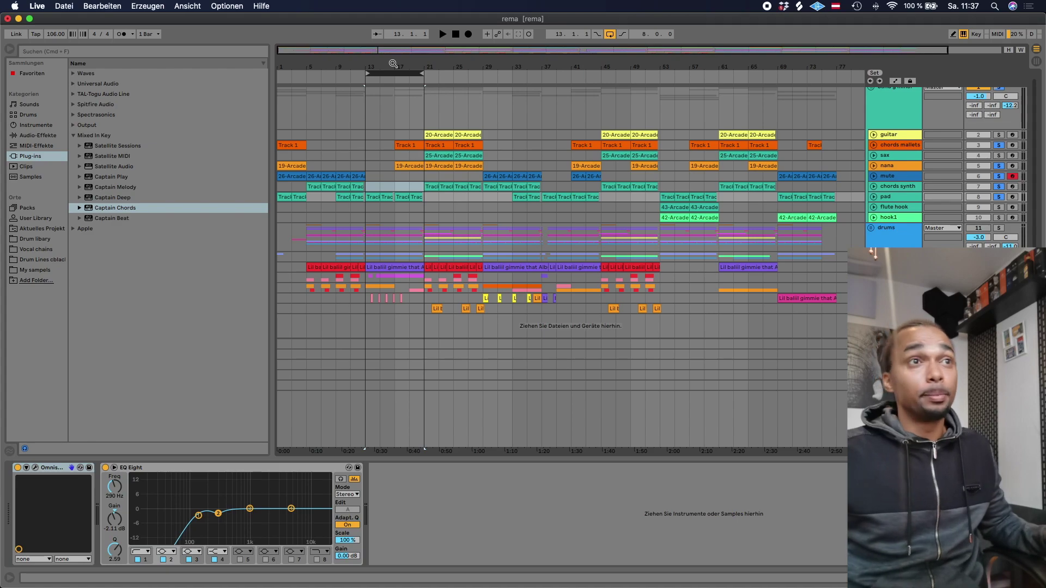
left_click_drag(369, 76, 275, 83)
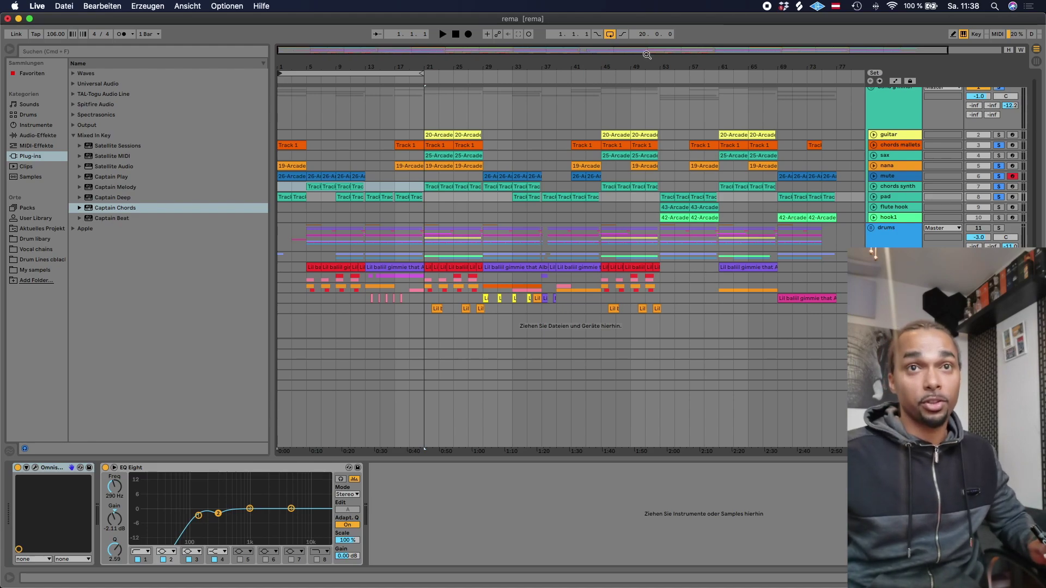
Unfold the drums group and look through the tracks it contains.
left_click(897, 245)
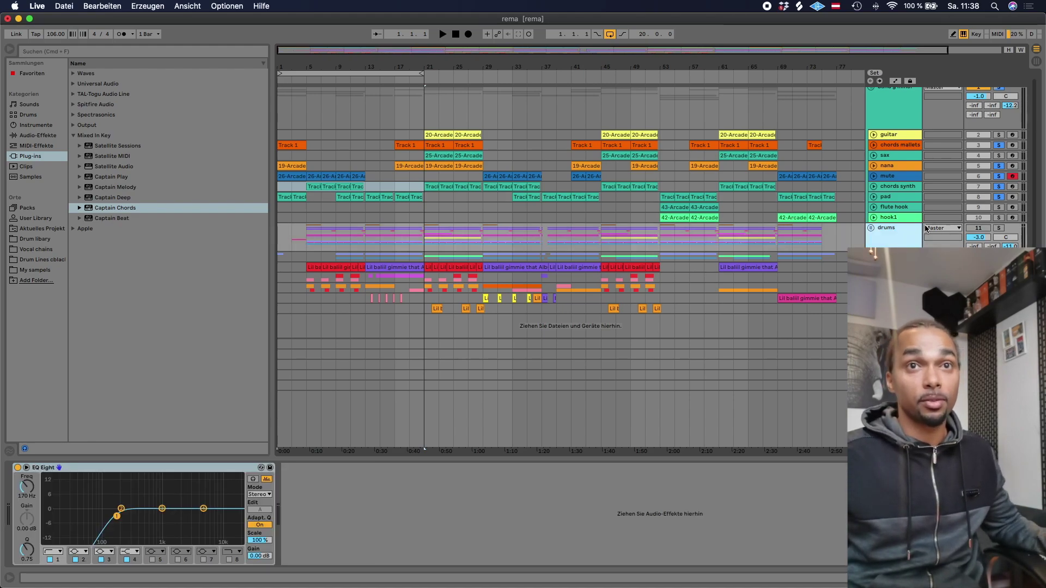
left_click(871, 229)
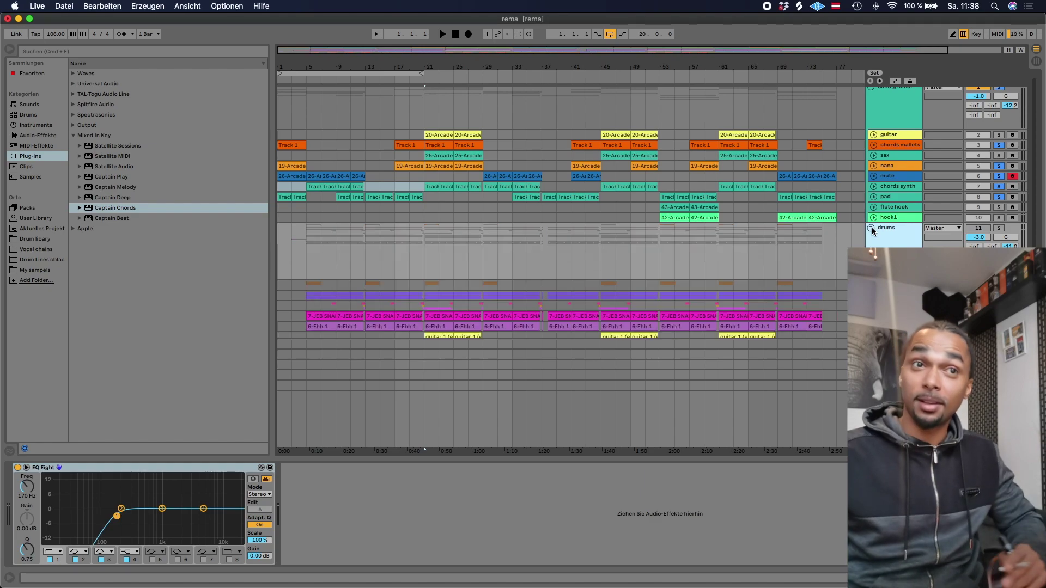
scroll(876, 230, "down", 4)
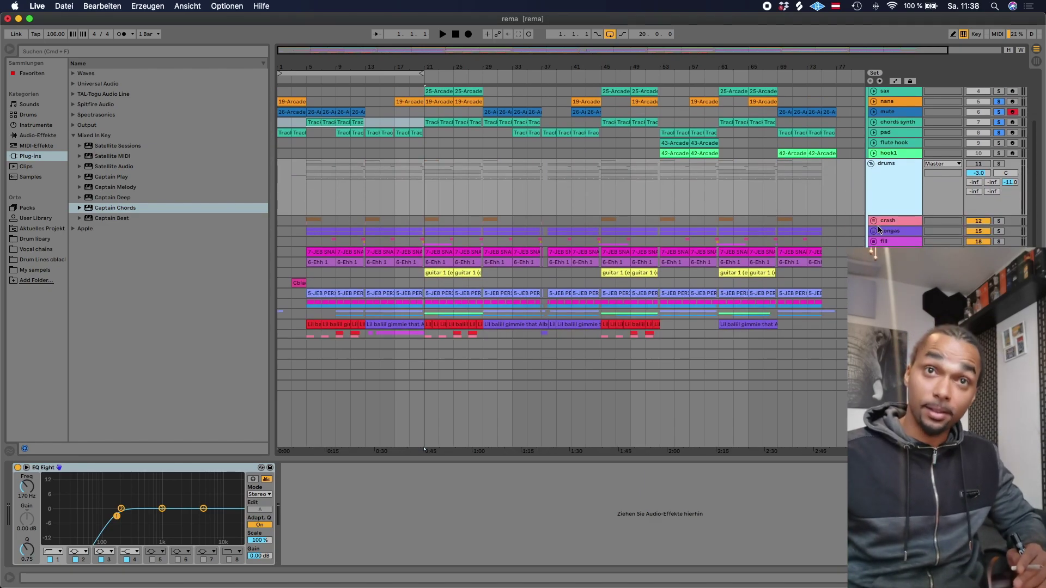
scroll(879, 229, "down", 1)
scroll(878, 225, "down", 2)
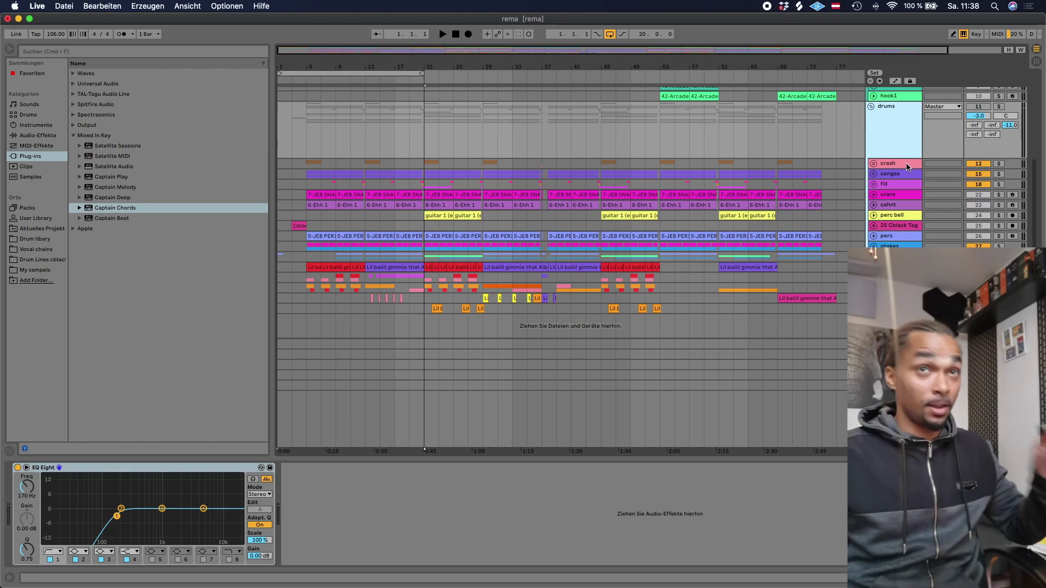
Solo the drums group in place of the melodic tracks and set a 16-bar loop starting at bar 5.
scroll(905, 160, "up", 6)
left_click(998, 92)
left_click(998, 233)
left_click_drag(280, 72, 307, 72)
left_click(320, 71)
scroll(639, 202, "down", 5)
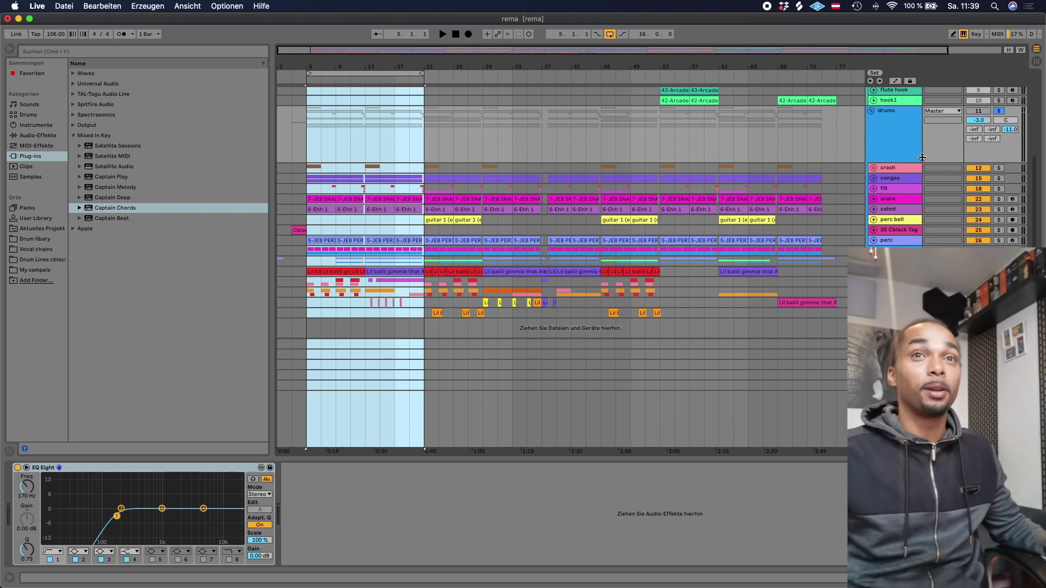
Unfold the congas group to examine its conga tracks, and fold it again.
left_click(889, 178)
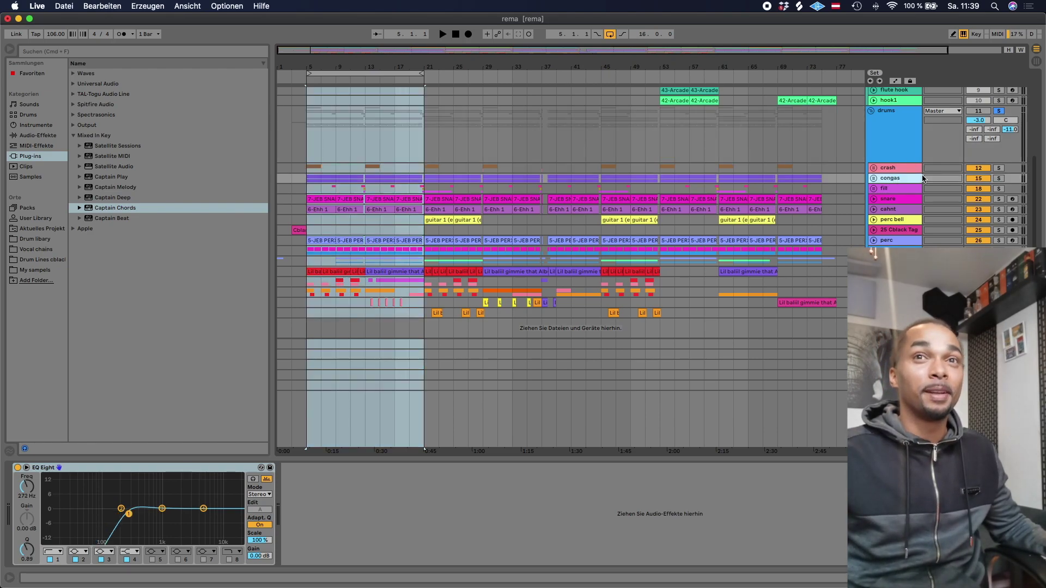
left_click(874, 178)
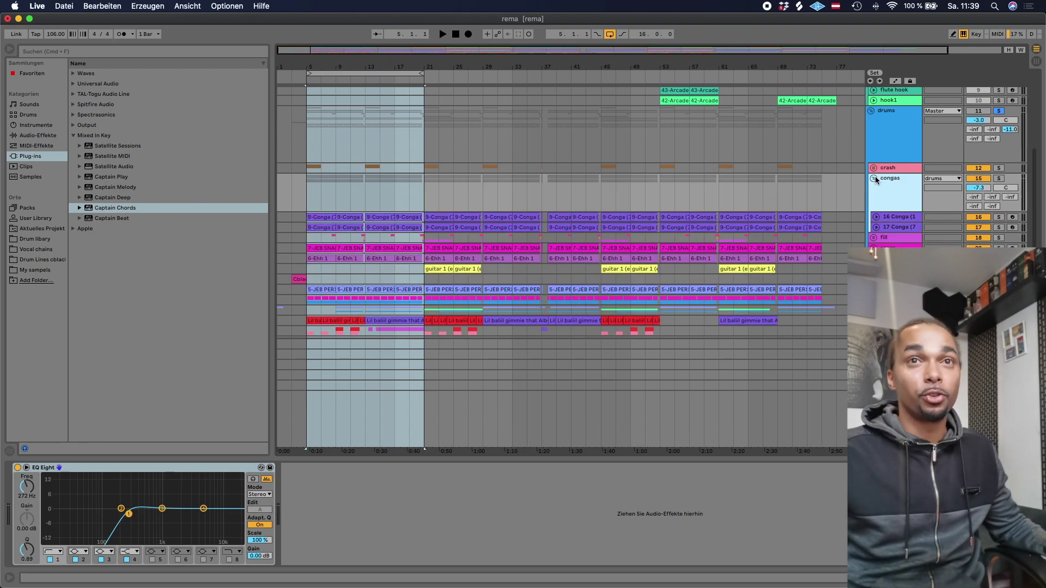
left_click(874, 178)
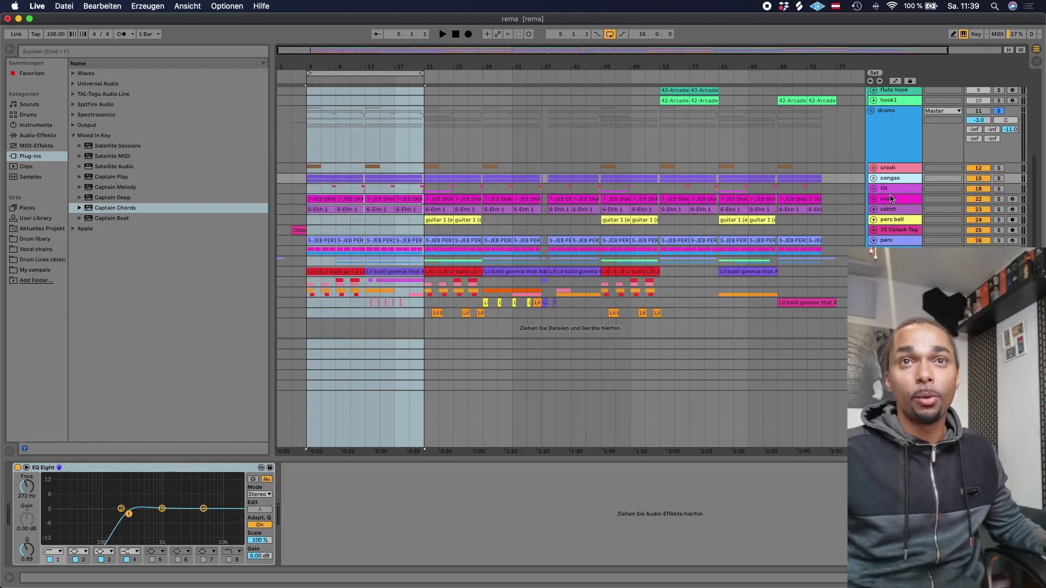
Solo the snare track, play back its part from bar 5 twice, and clear the solo.
left_click(927, 198)
left_click(1000, 200)
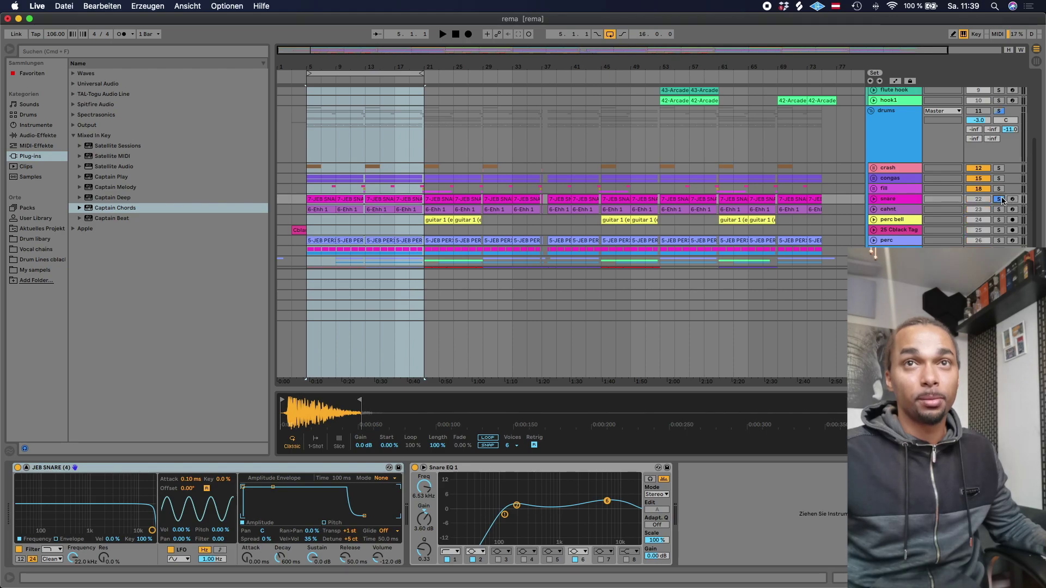
key("space")
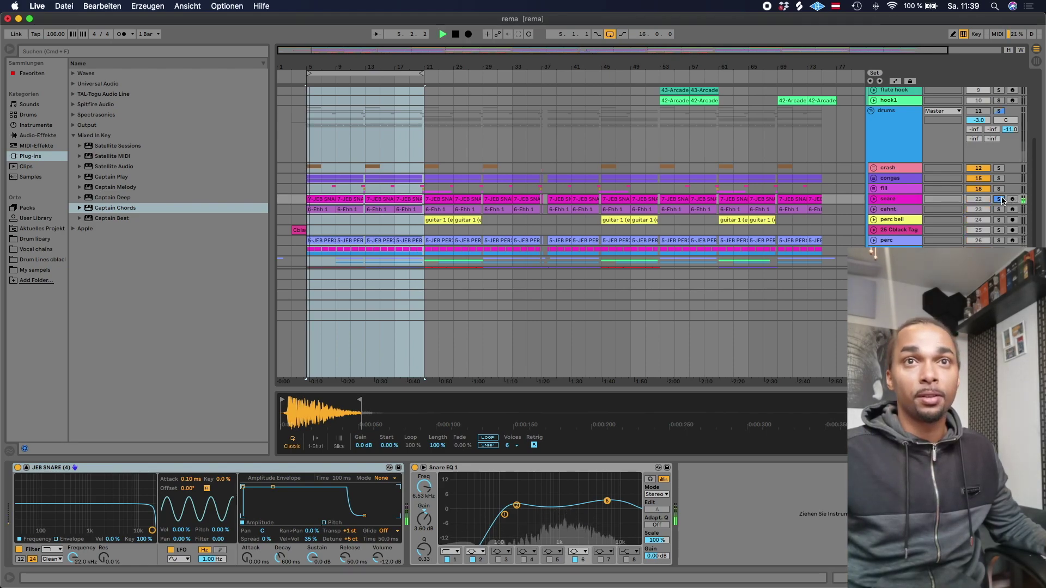
left_click(999, 200)
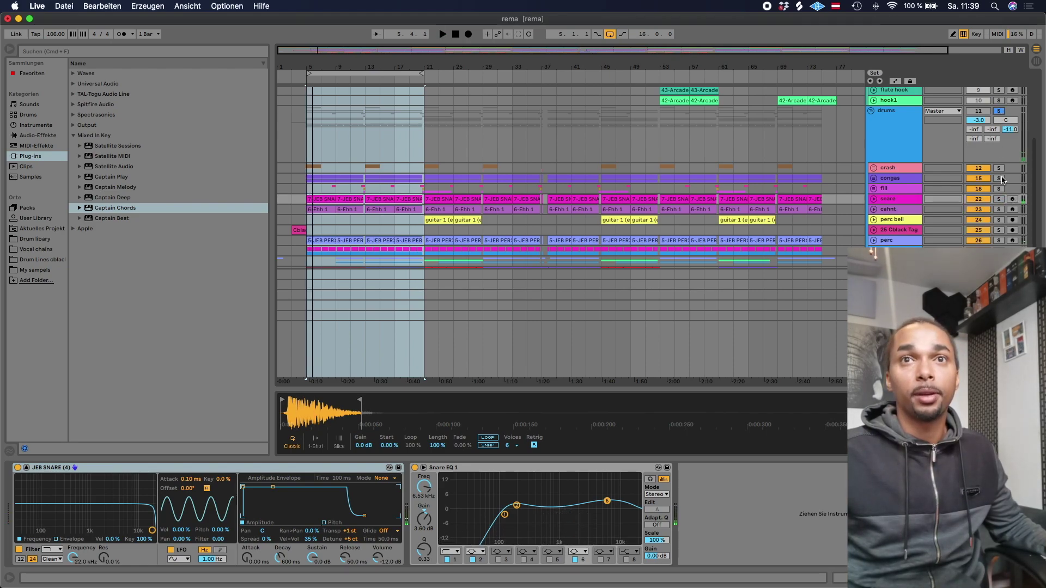
left_click(999, 199)
key("space")
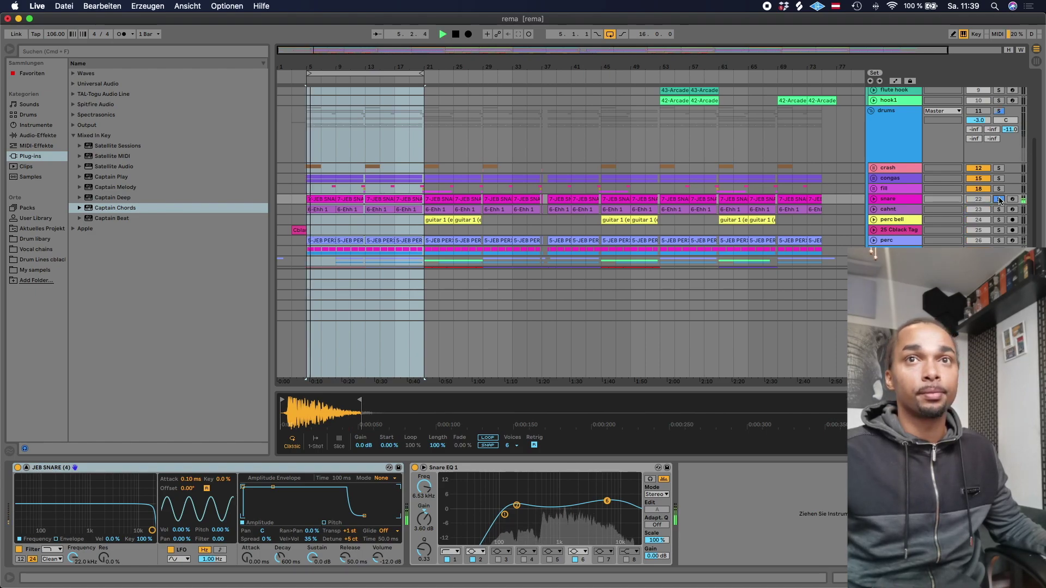
key("space")
left_click(999, 199)
Solo the snare together with the kick from the kick and bass group, and play back the 16-bar loop.
scroll(1003, 185, "down", 1)
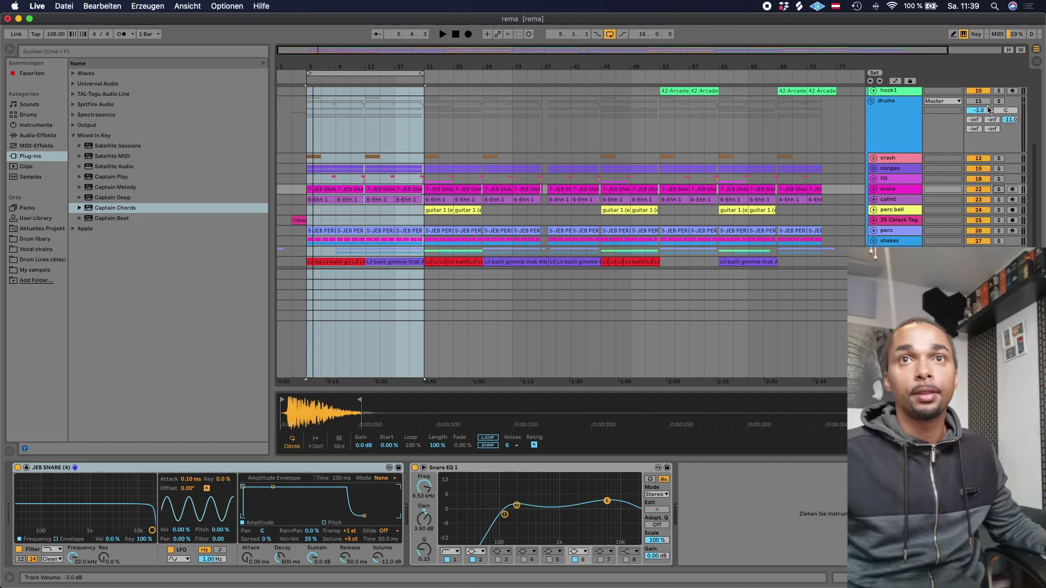
left_click(999, 190)
left_click(999, 189)
key("space")
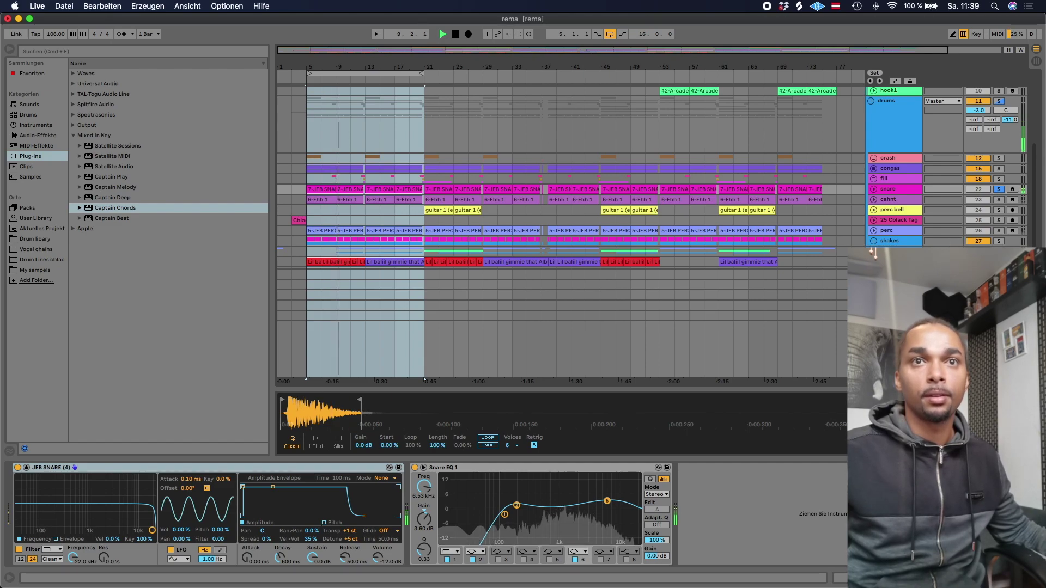
scroll(981, 232, "down", 3)
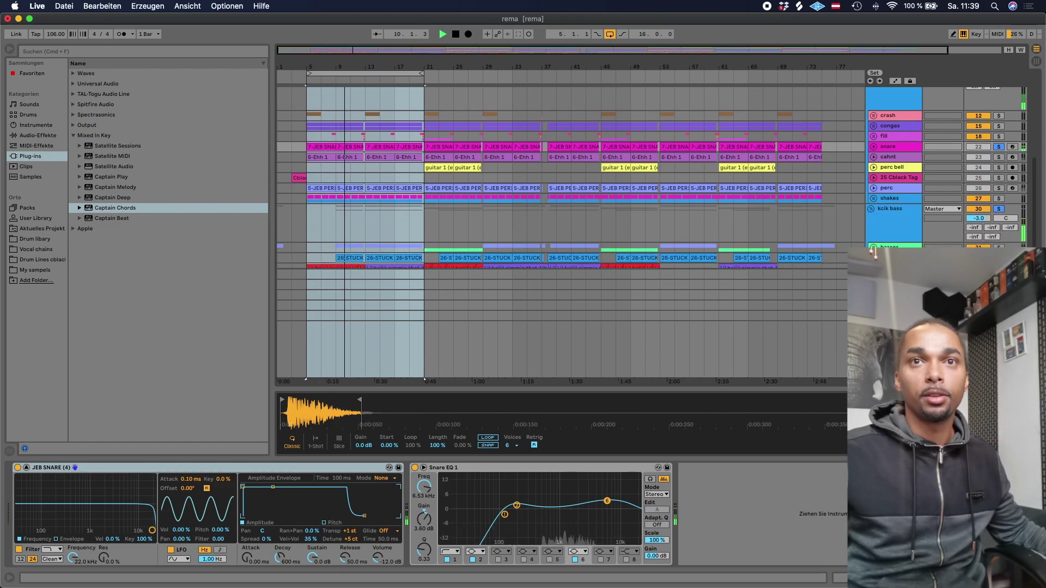
scroll(980, 231, "up", 1)
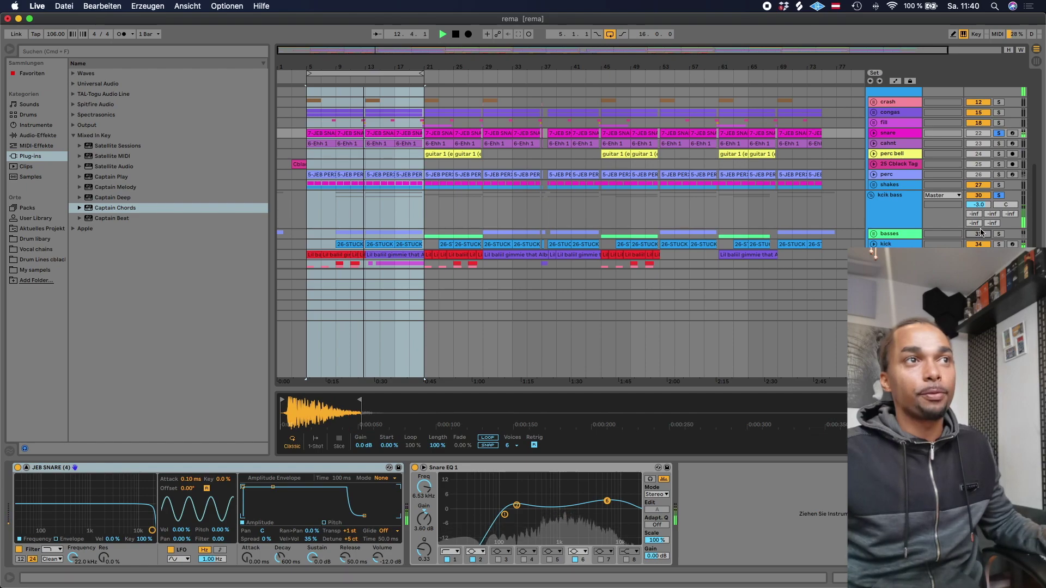
key("space")
Shorten the loop to start at bar 9 and play it, and bring its start to bar 13 for another playback.
left_click_drag(313, 70, 338, 72)
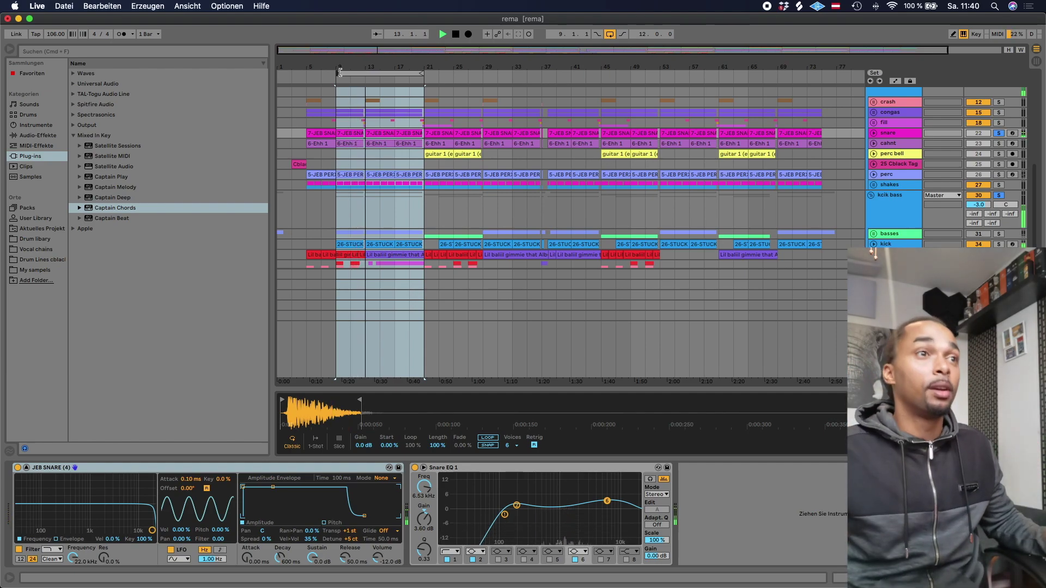
key("space")
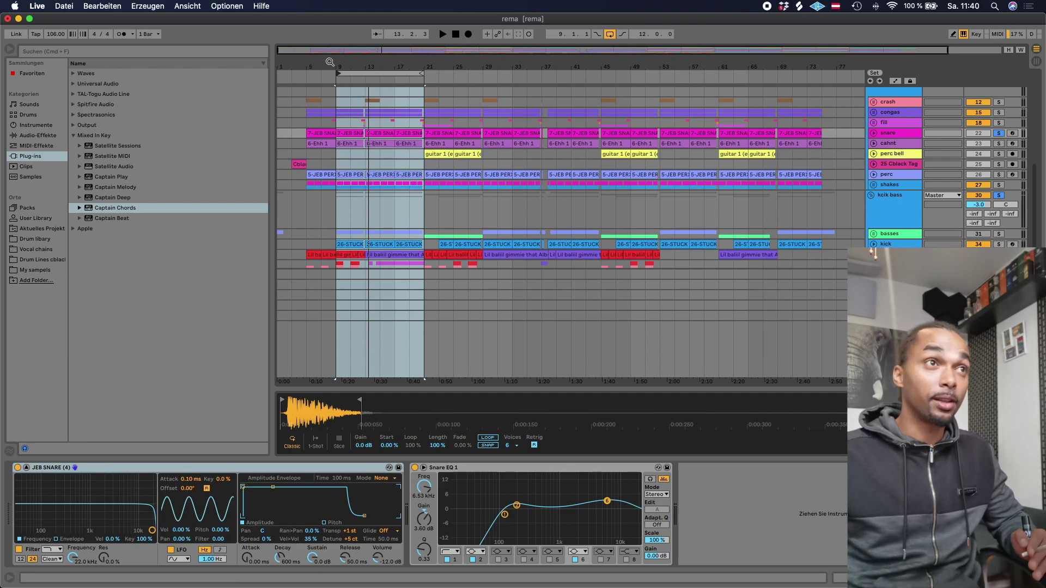
left_click_drag(337, 73, 365, 74)
key("space")
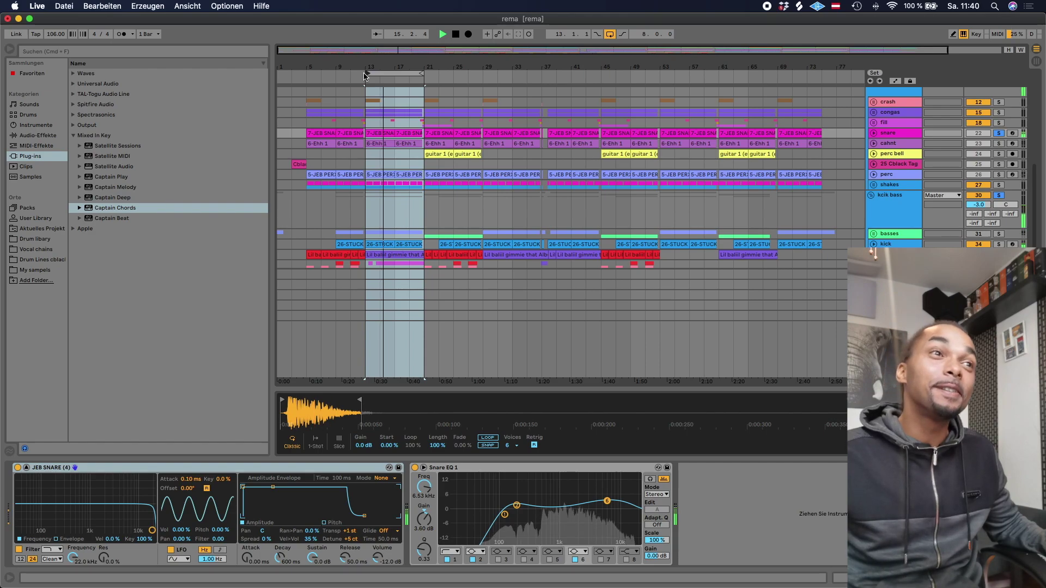
key("space")
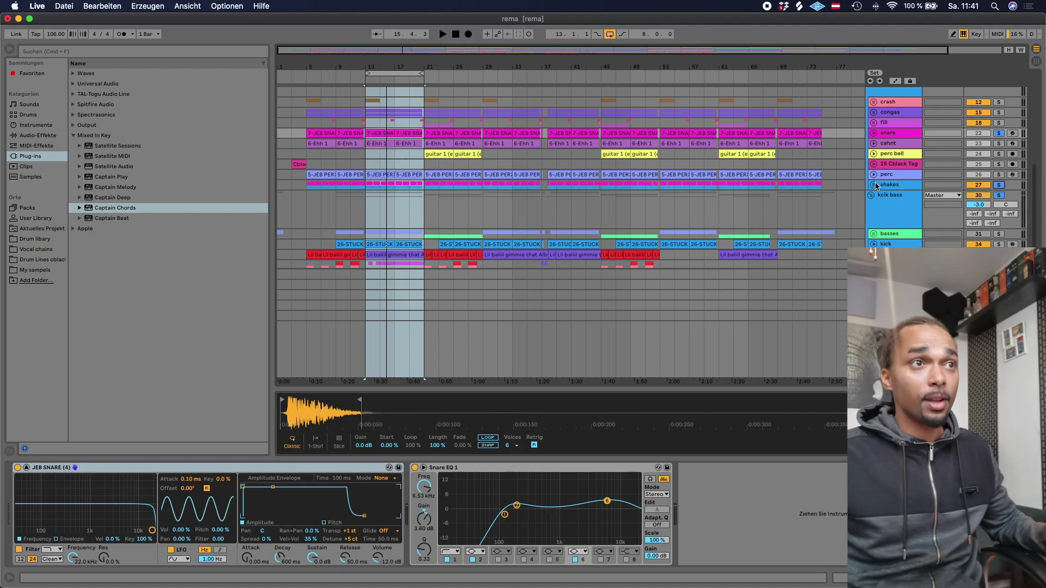
Unfold the shakes group and its KSHMR shaker track, and examine the shaker clip at bar 17 up close.
left_click(873, 185)
left_click(876, 223)
left_click(894, 202)
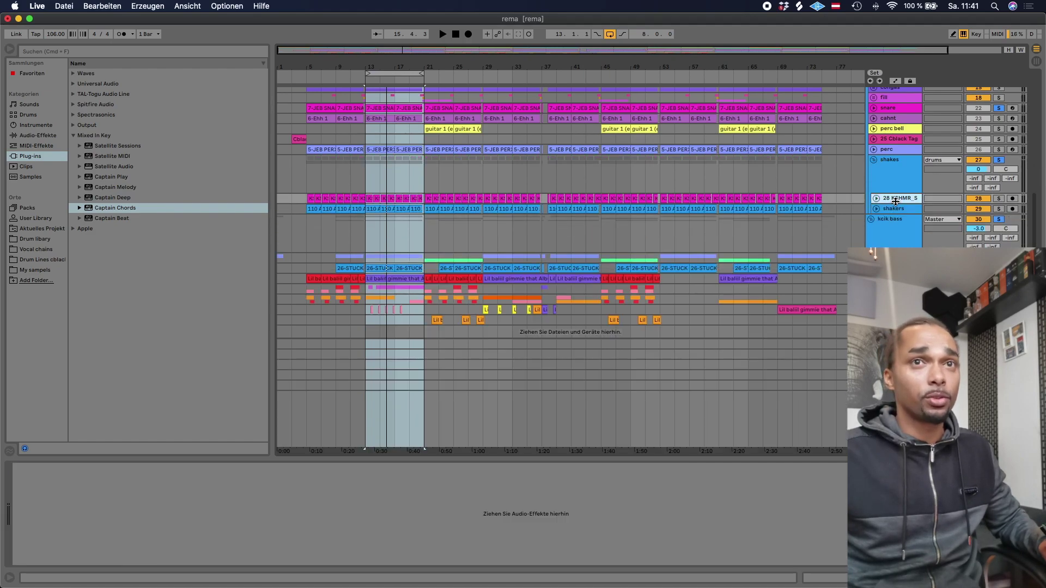
left_click(876, 198)
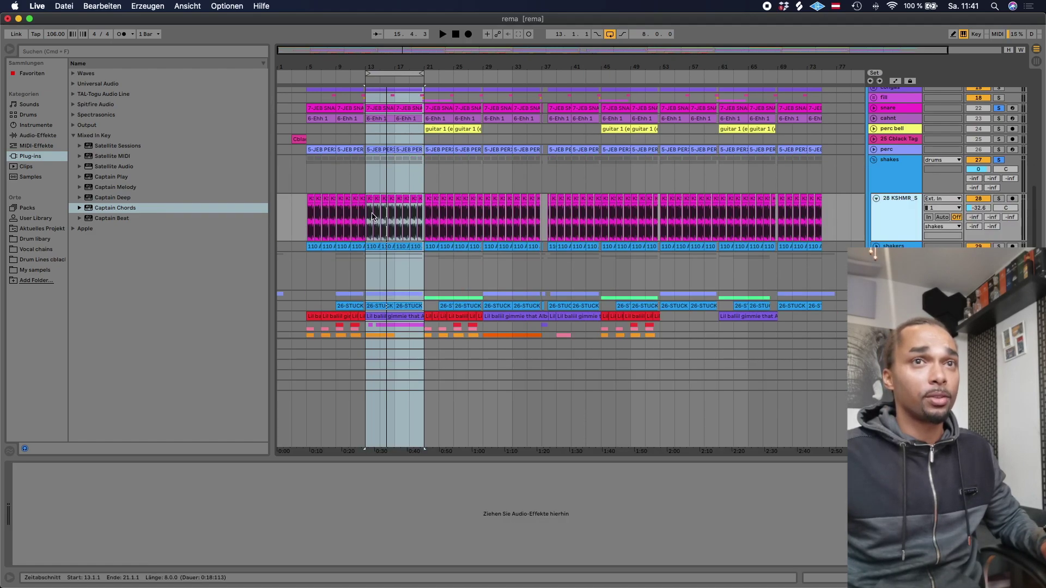
left_click(401, 197)
scroll(457, 96, "up", 5)
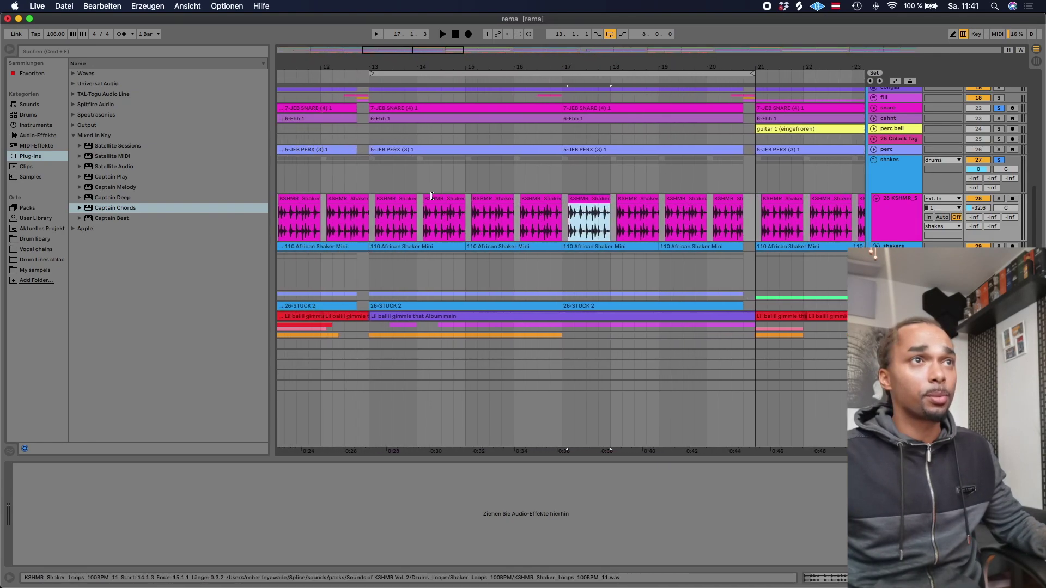
Solo the KSHMR shaker track, play the eight-bar loop from bar 13, and unfold the shakers track with the African Shaker Mini clips.
left_click(457, 73)
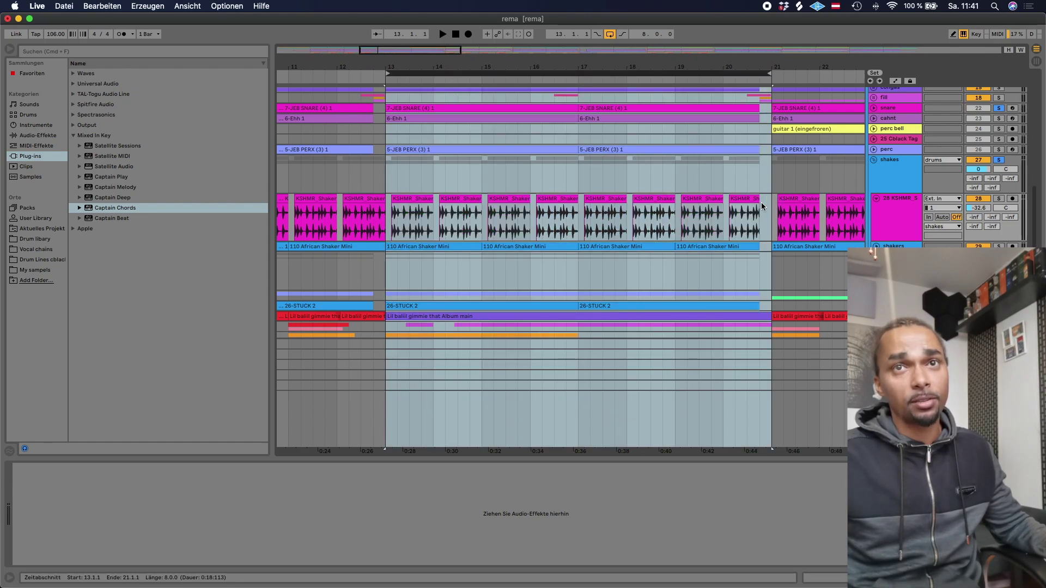
scroll(760, 201, "left", 1)
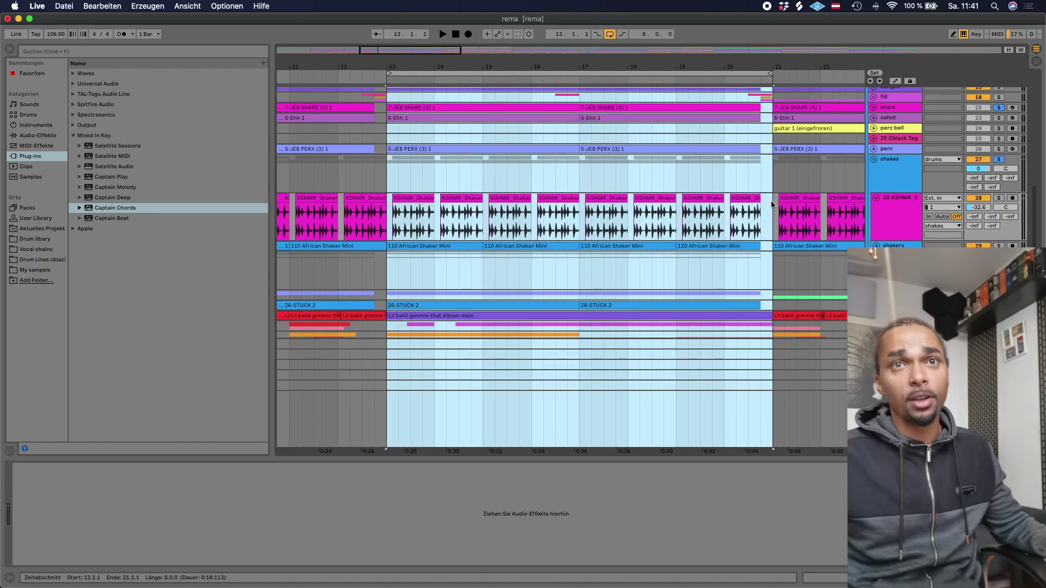
left_click(995, 200)
key("space")
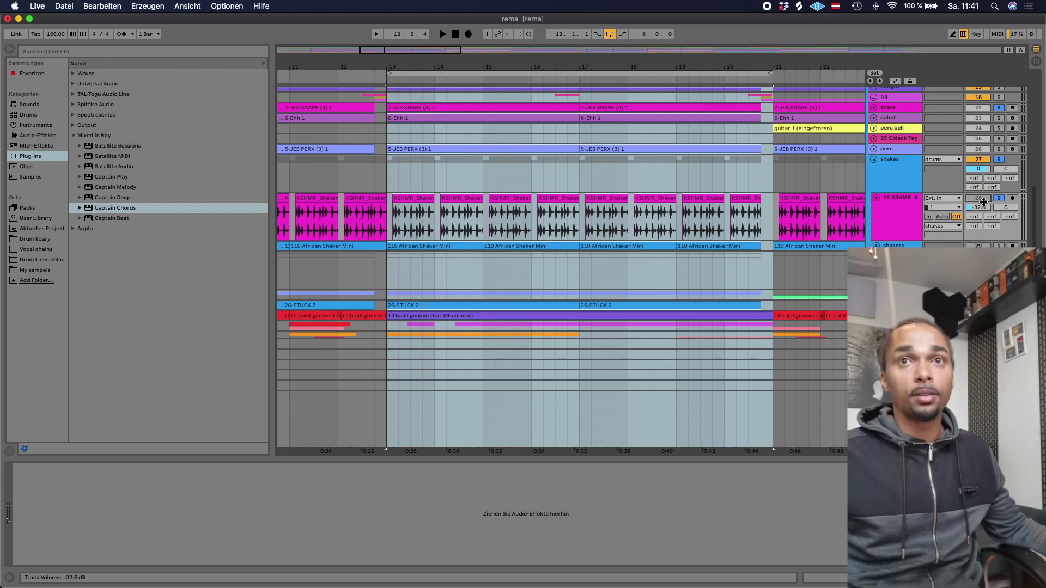
key("space")
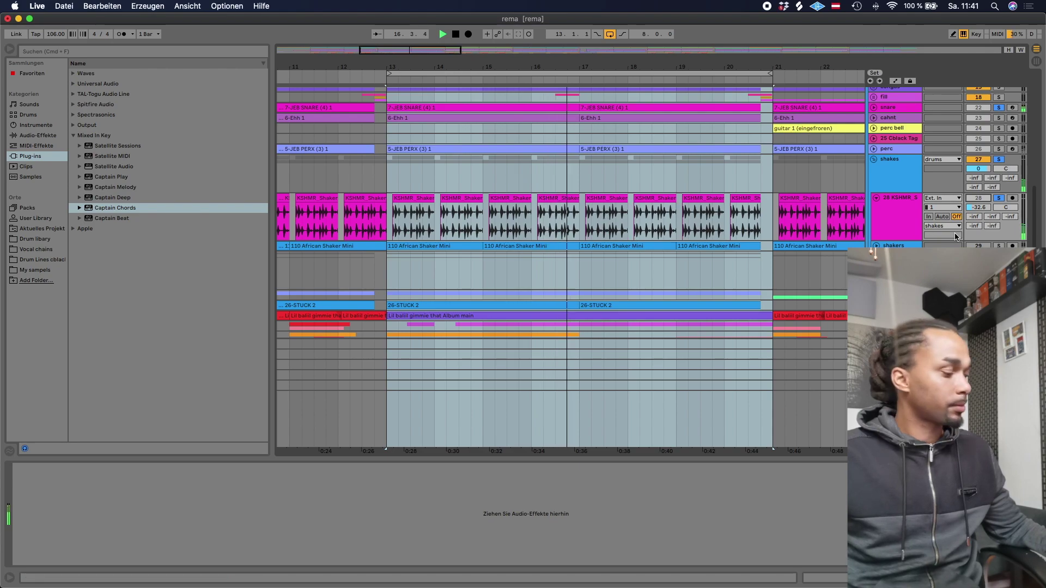
key("space")
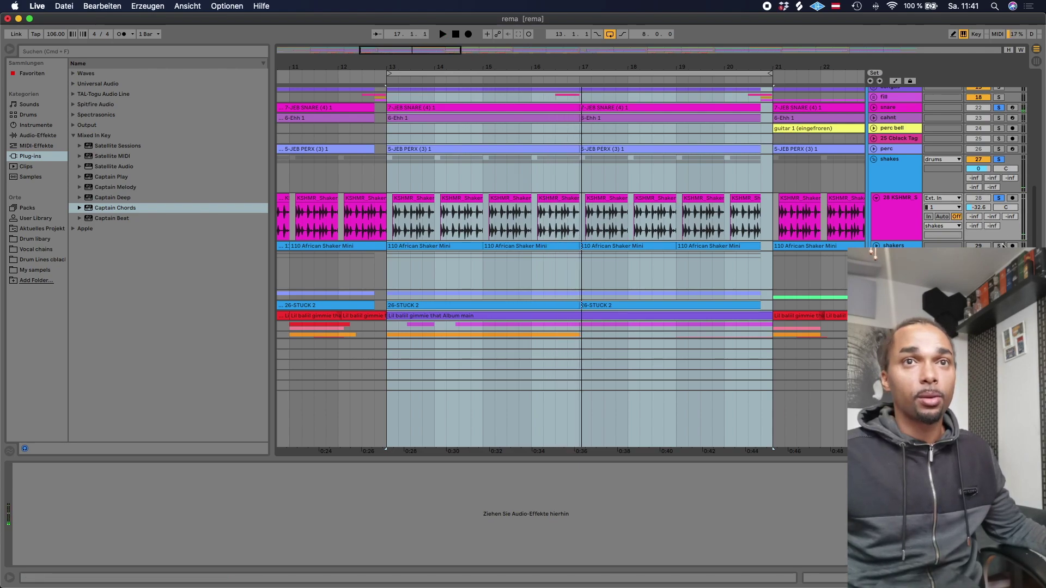
left_click(875, 245)
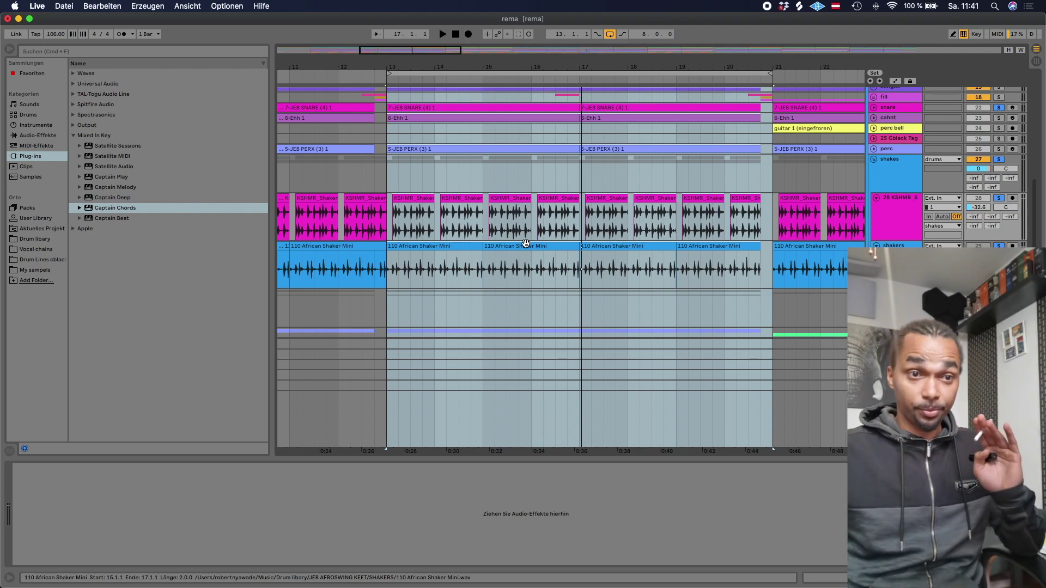
Switch to the Splice app and browse the recently added samples.
left_click(634, 573)
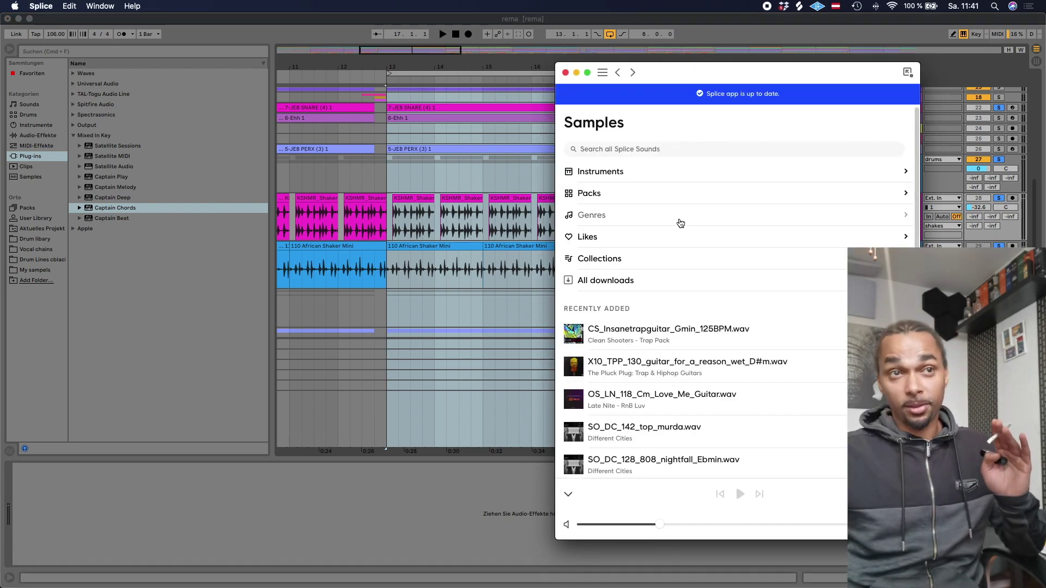
scroll(681, 223, "down", 3)
scroll(680, 240, "up", 4)
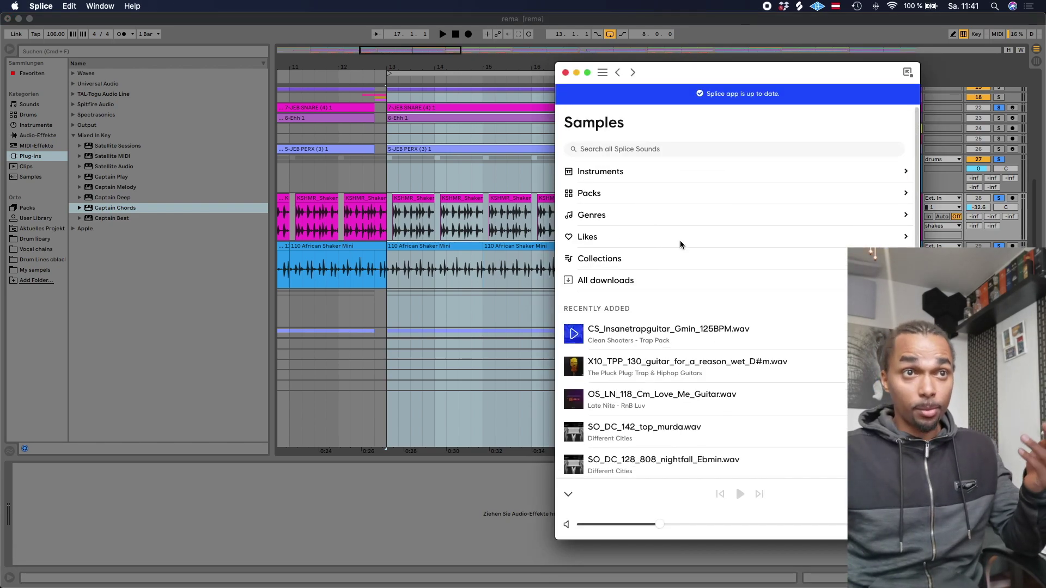
scroll(680, 240, "down", 5)
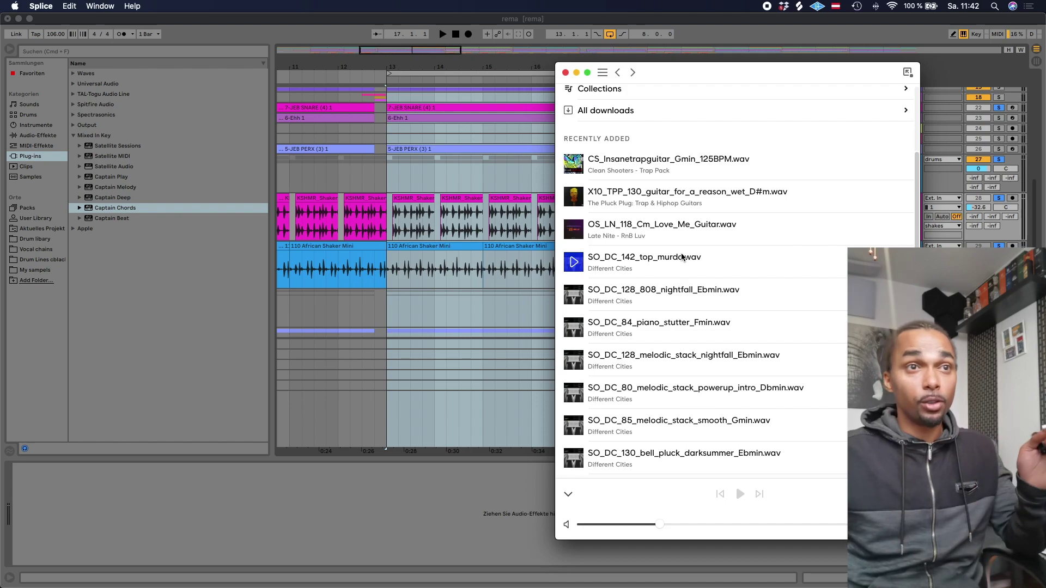
Preview the samples SO_DC_128_808_nightfall_Ebmin.wav and OS_LN_118_Cm_Love_Me_Guitar.wav.
left_click(573, 298)
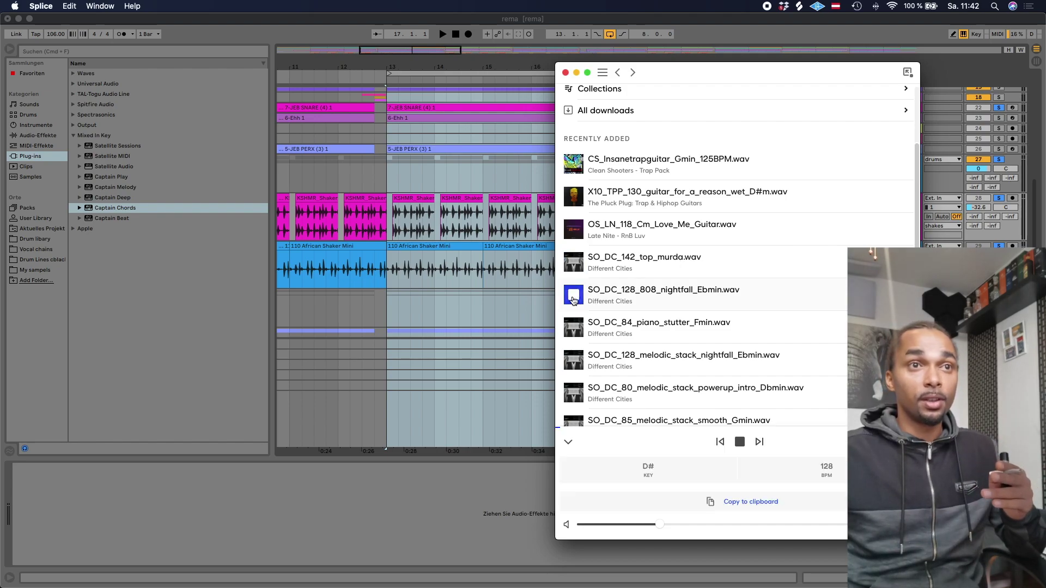
left_click(575, 298)
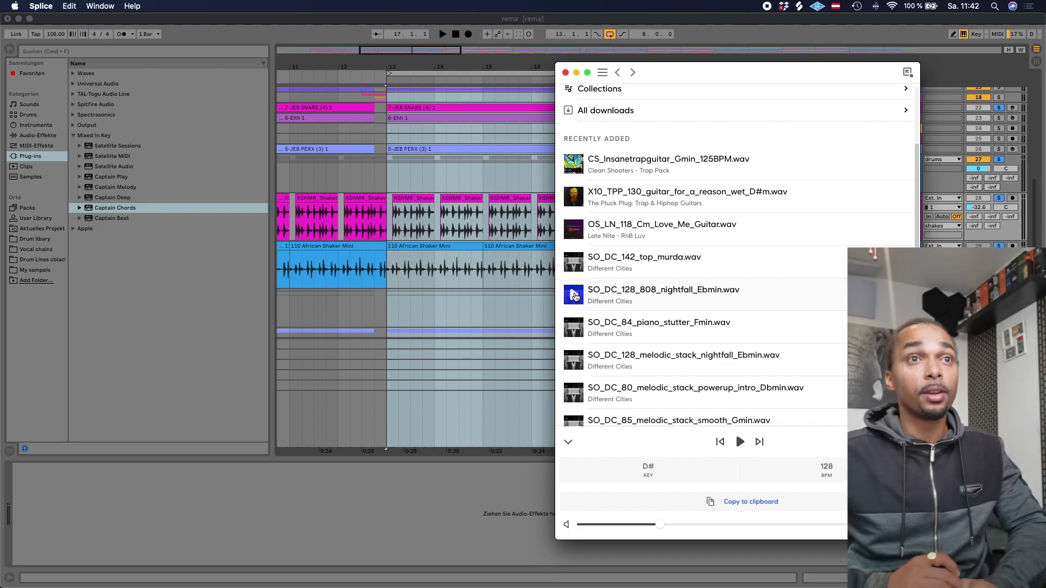
left_click(575, 234)
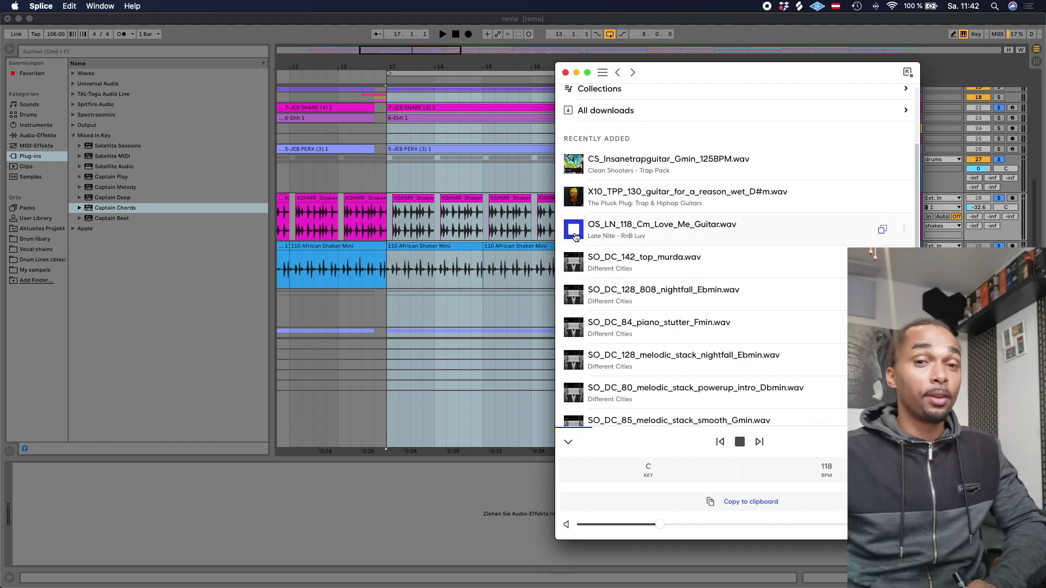
Stop the Love Me Guitar sample preview, close the Splice window and return to the Ableton Live arrangement.
left_click(576, 235)
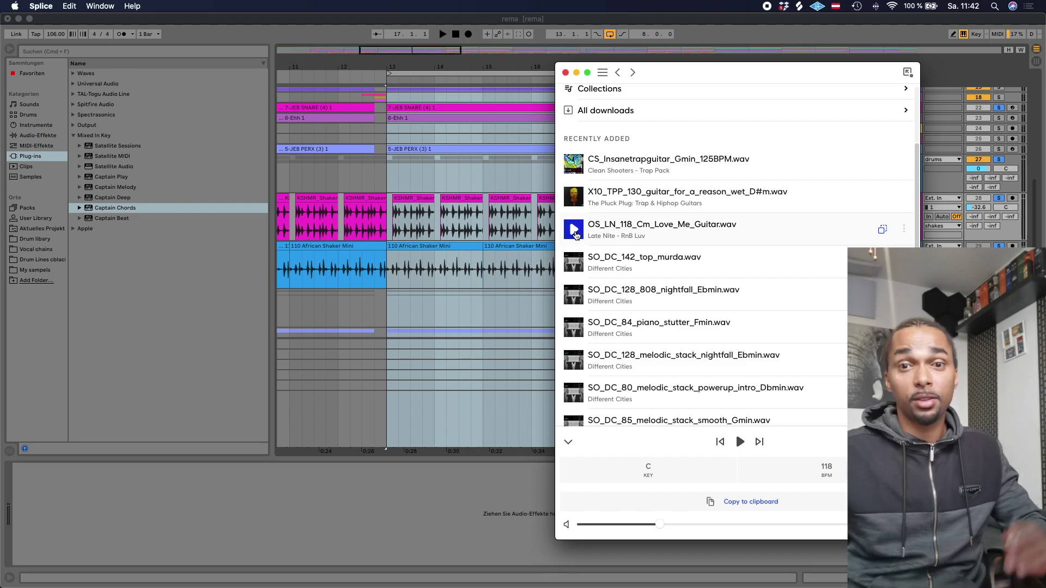
left_click(565, 72)
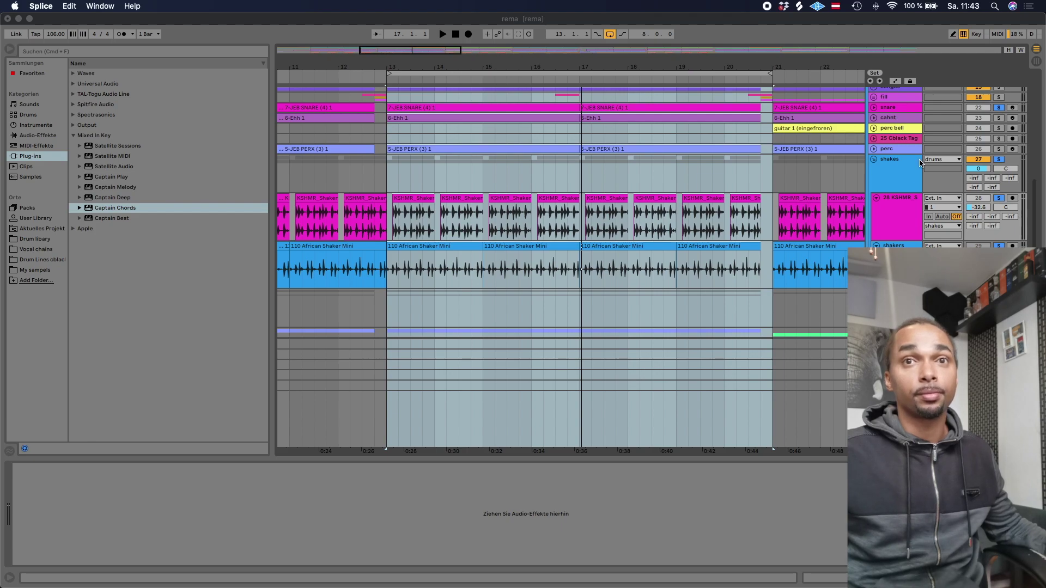
left_click(874, 251)
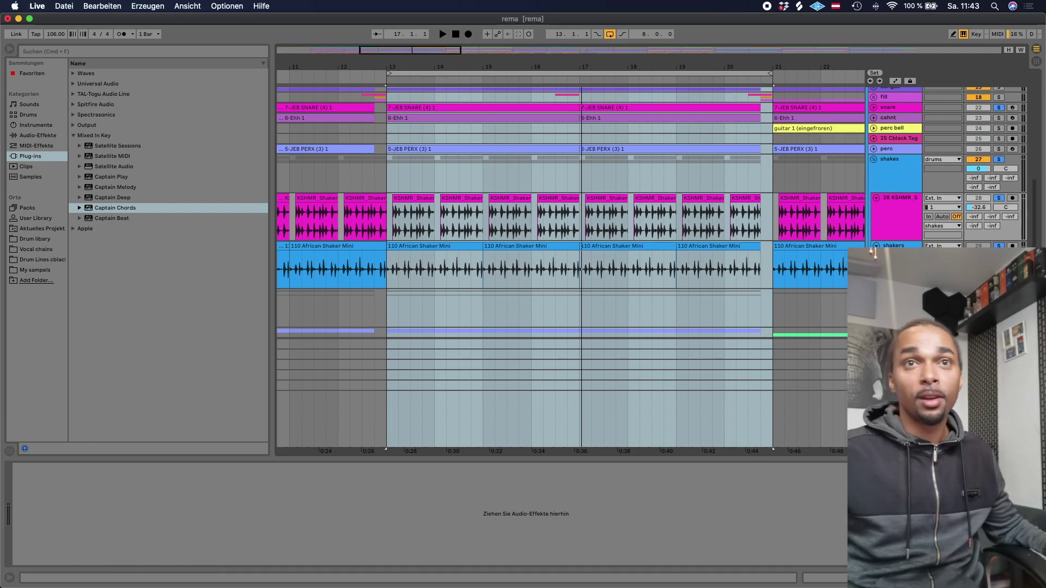
Play the loop from bar 13 to hear the shaker tracks together with the snare, and stop playback.
scroll(874, 252, "up", 1)
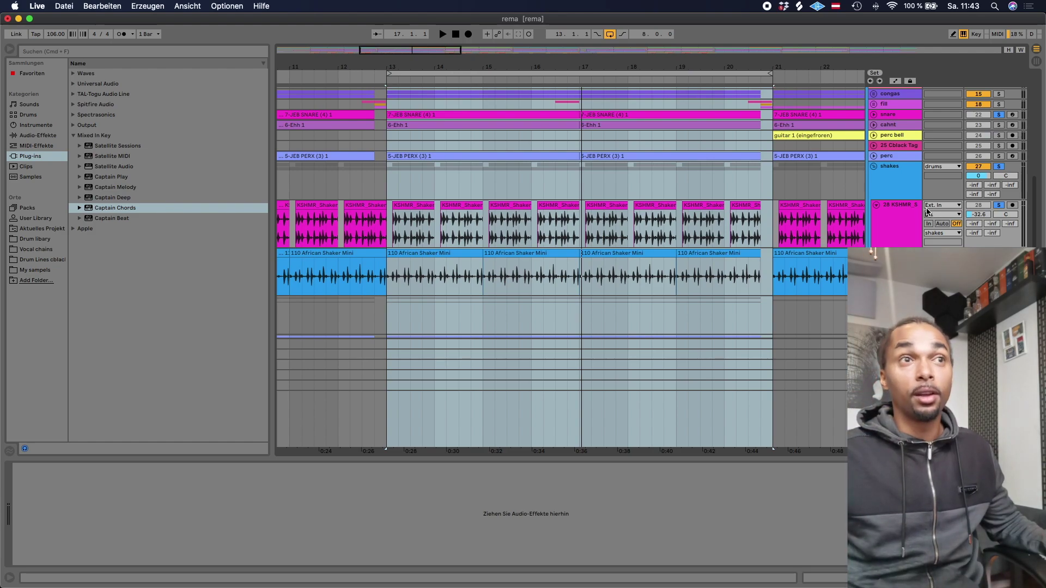
key("space")
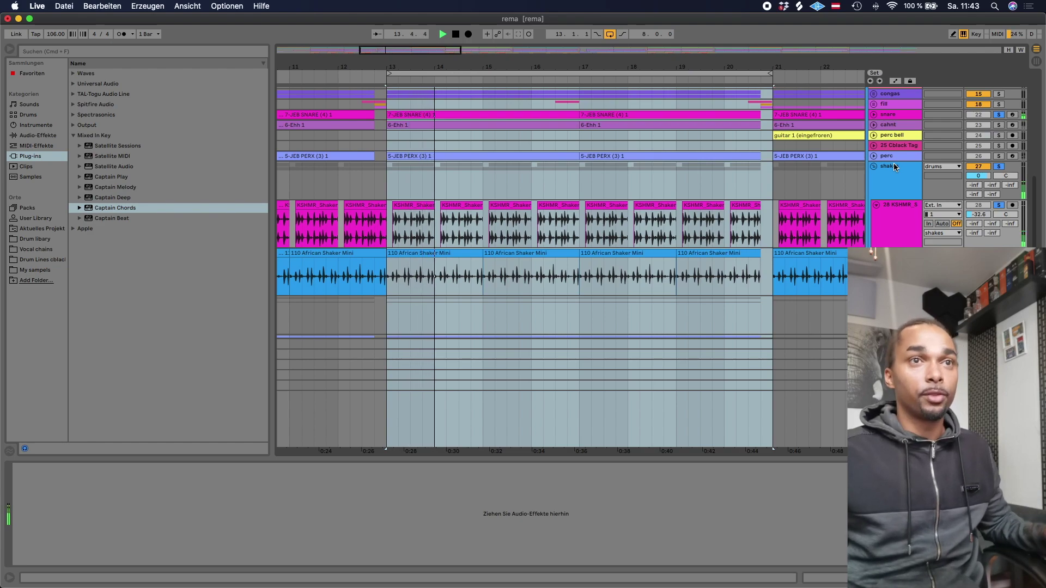
key("space")
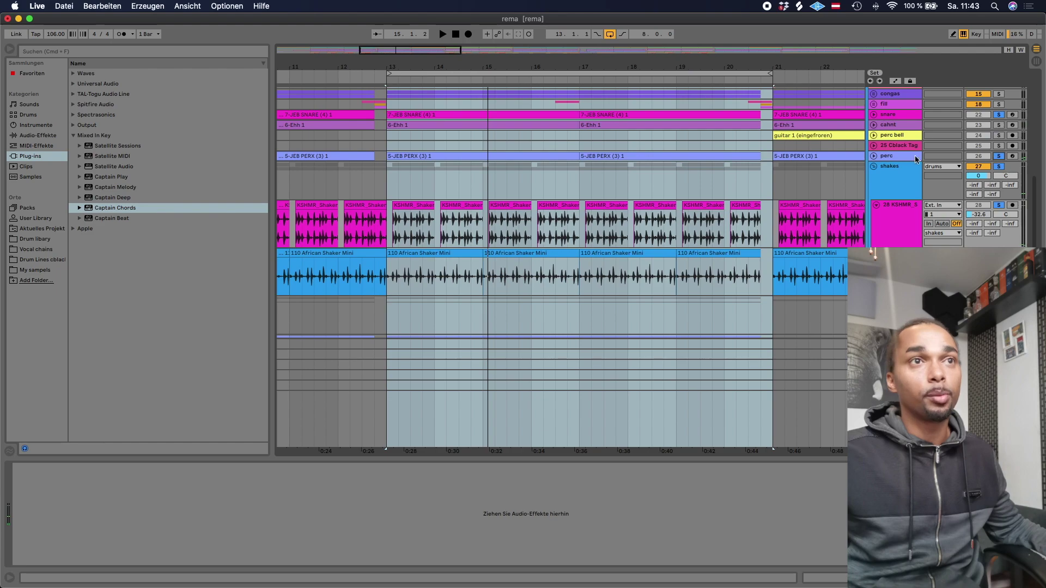
Unfold the perc track, open its 5-JEB PERX (3) 1 clip at bar 13, and play the loop.
left_click(873, 156)
left_click(450, 158)
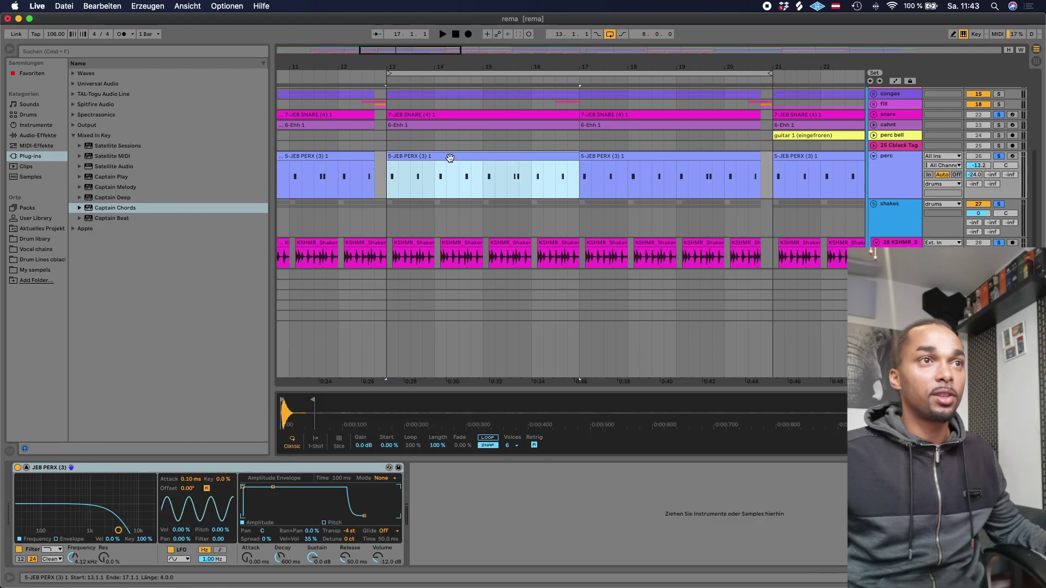
double_click(450, 158)
scroll(257, 349, "up", 2)
key("space")
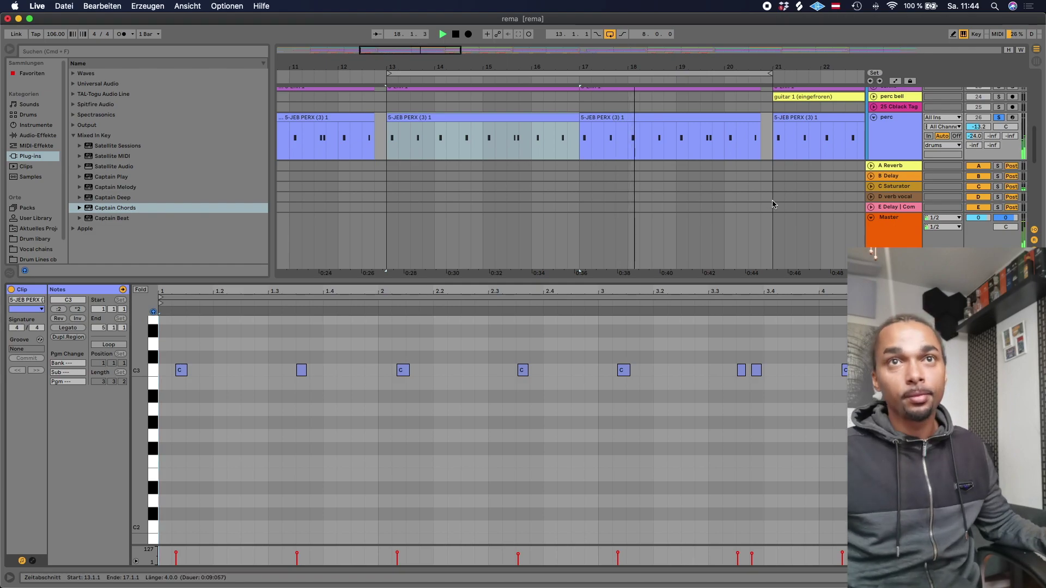
scroll(545, 174, "up", 2)
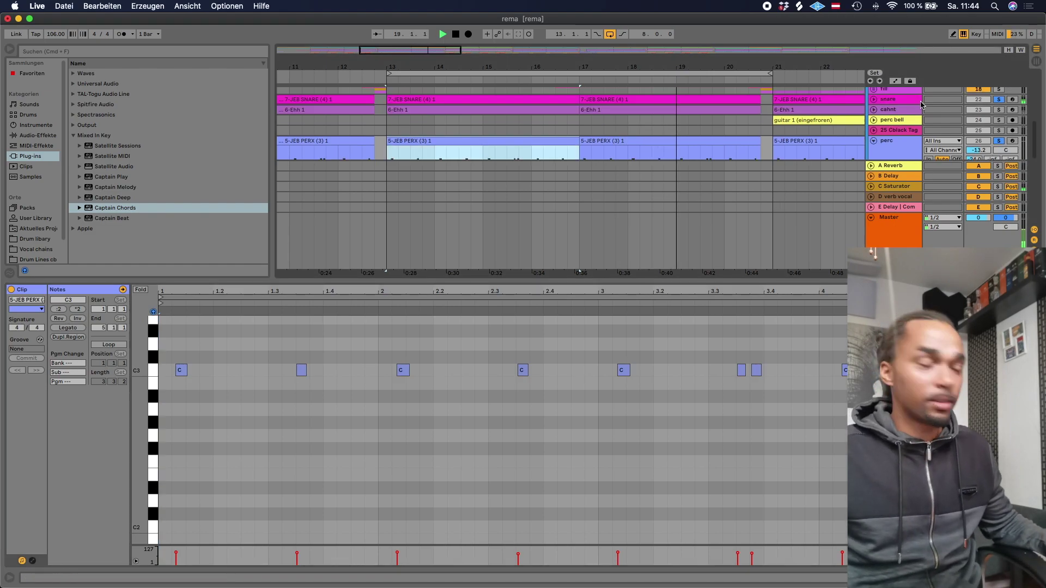
key("space")
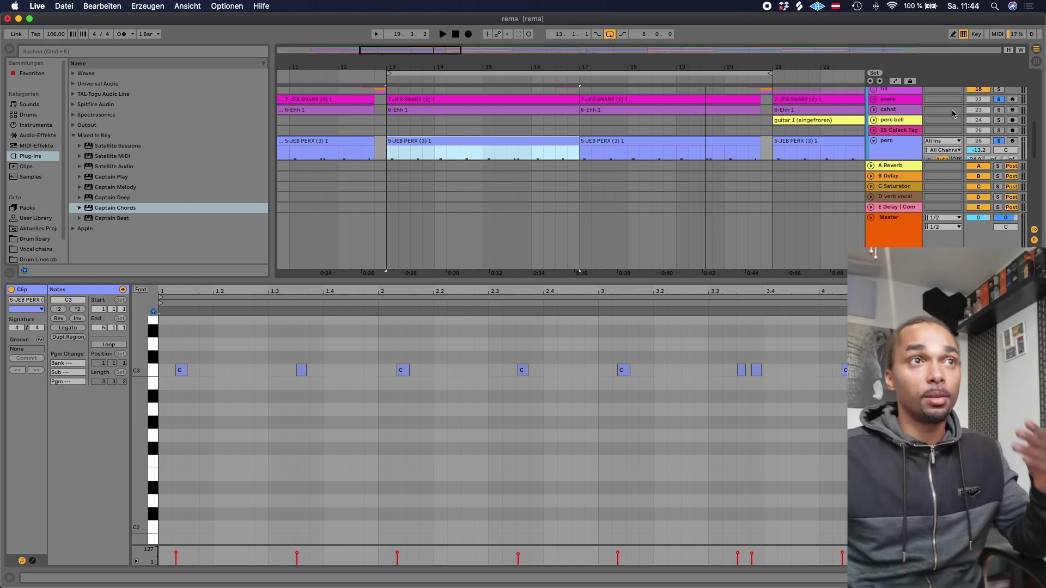
Solo the cahnt track, play the loop from bar 13, and unfold the track.
scroll(931, 111, "up", 1)
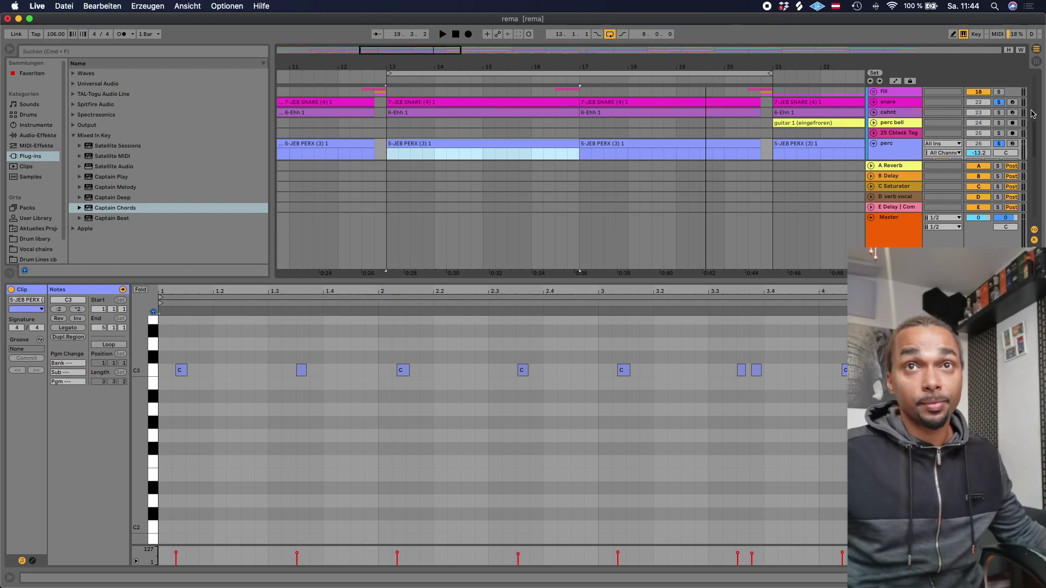
left_click(998, 113)
key("space")
left_click(874, 113)
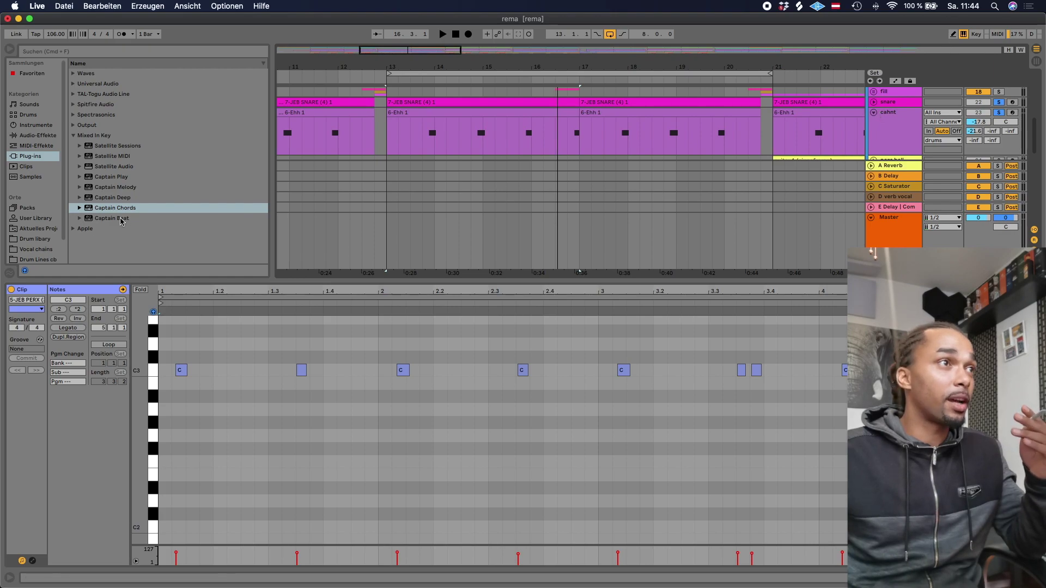
Browse the Drum libary folder and expand the JEB AFROSWING KEET pack.
left_click(48, 239)
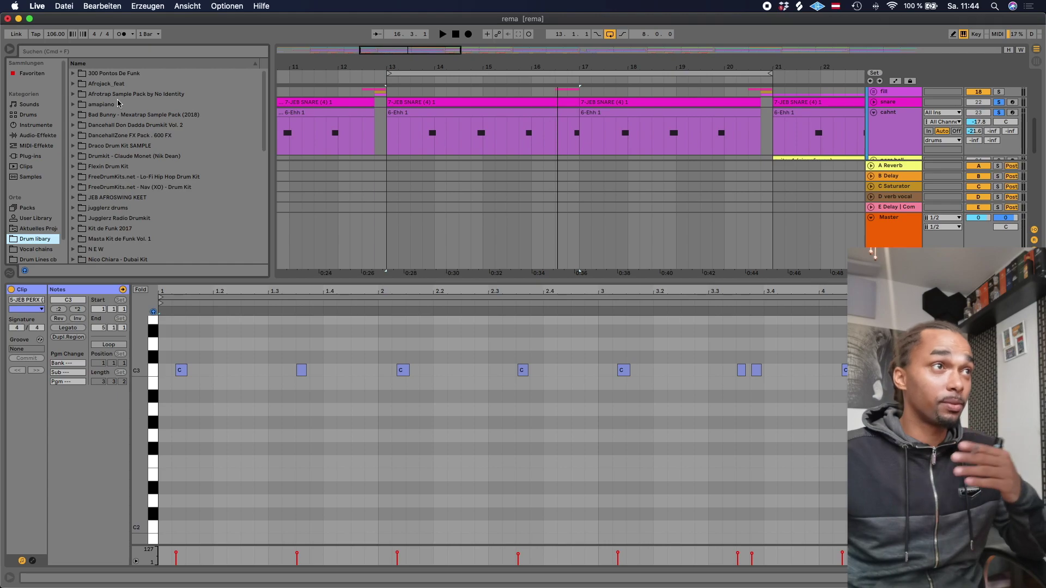
scroll(115, 104, "down", 1)
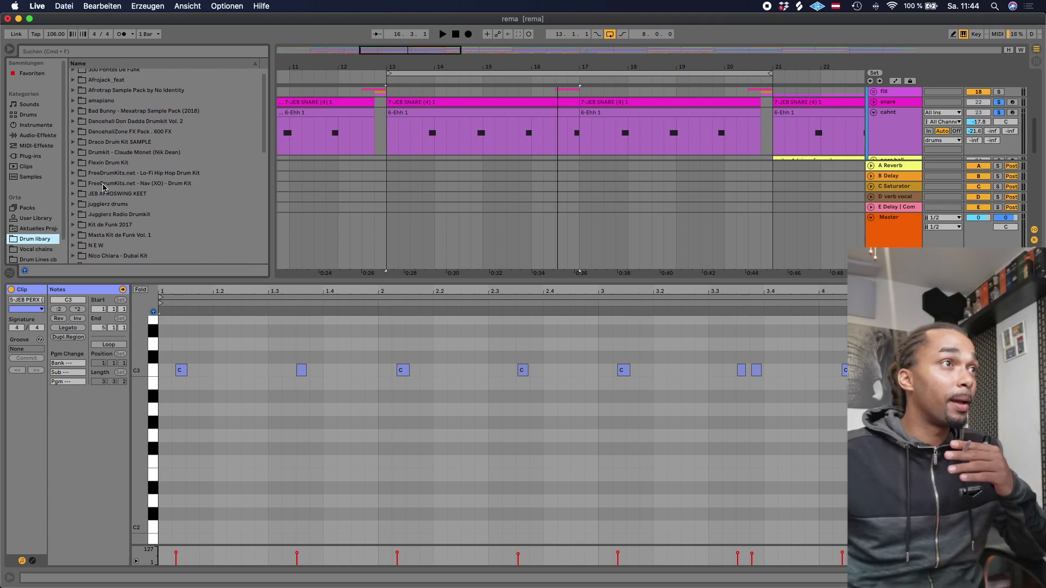
scroll(105, 185, "down", 3)
scroll(107, 152, "down", 5)
scroll(108, 151, "up", 6)
scroll(113, 154, "up", 1)
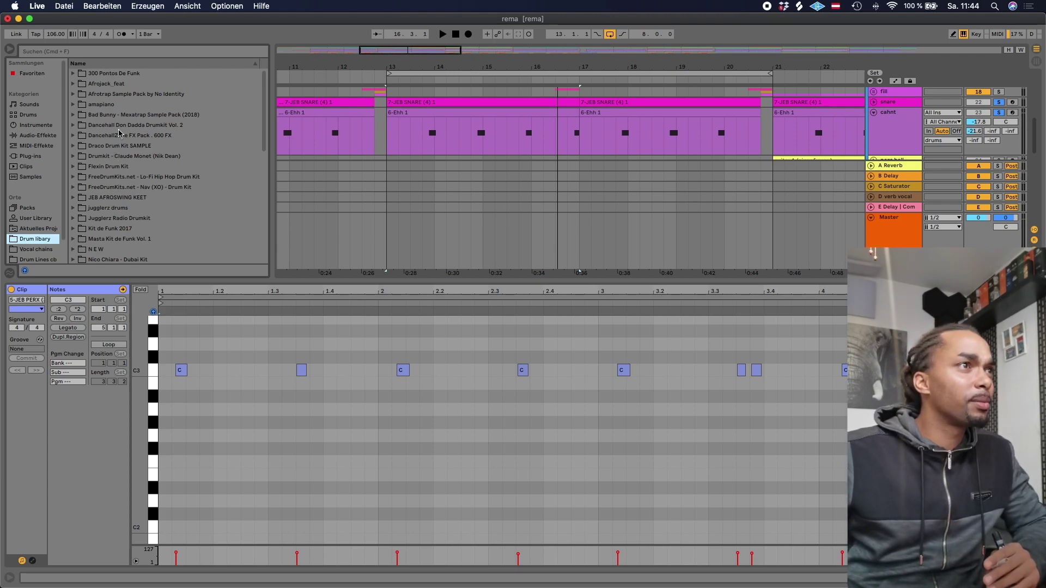
scroll(129, 183, "down", 1)
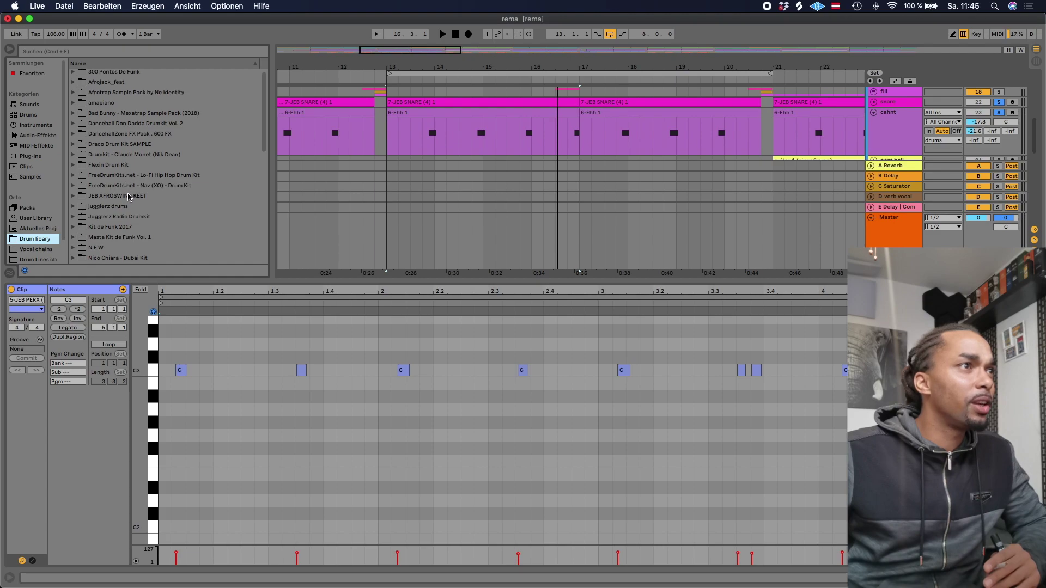
left_click(131, 196)
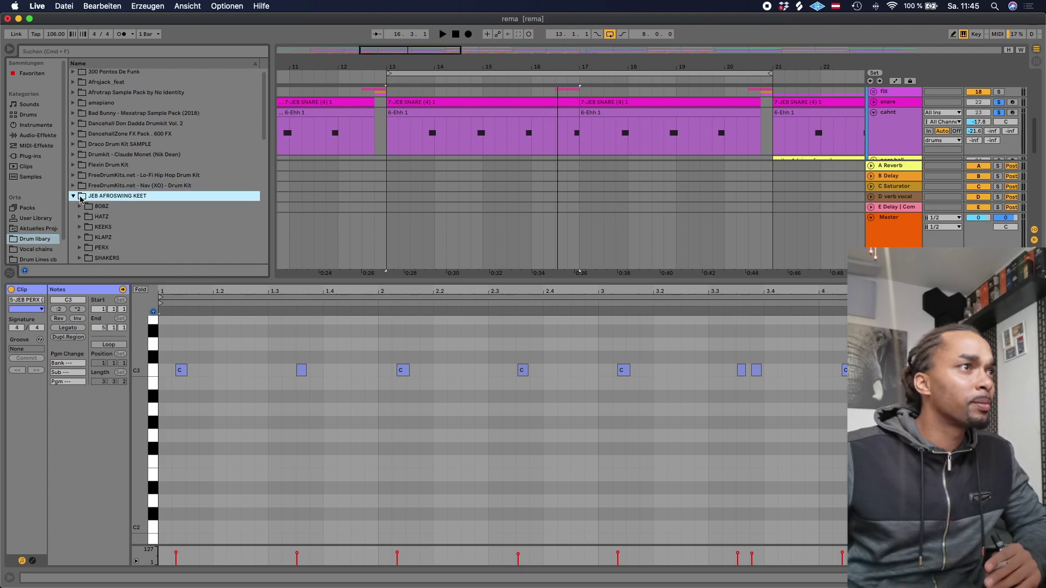
left_click(73, 196)
Open the pack's VOX subfolder and preview the Ehh.wav sample.
left_click(89, 226)
double_click(104, 227)
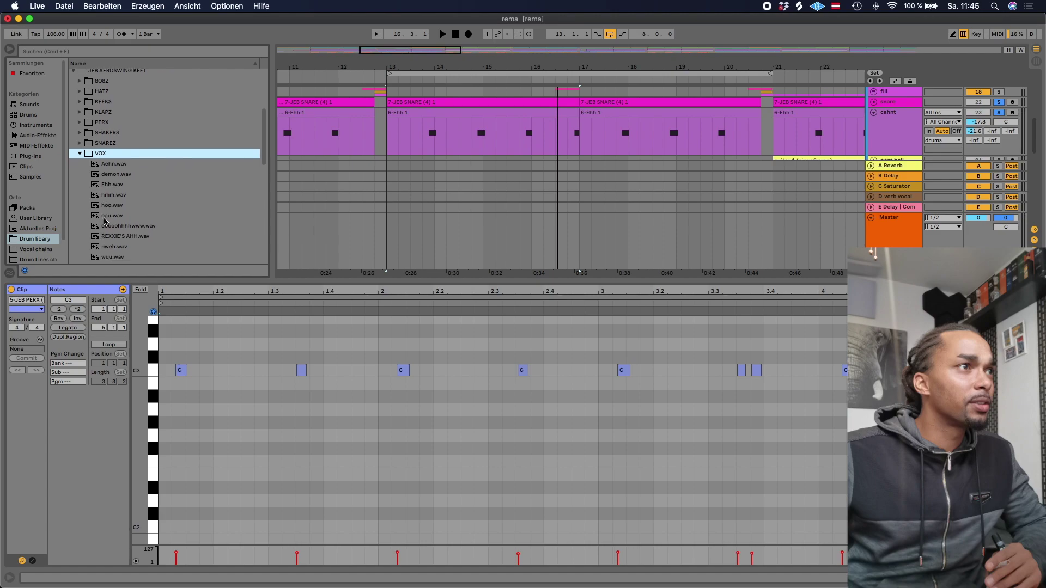
left_click(111, 184)
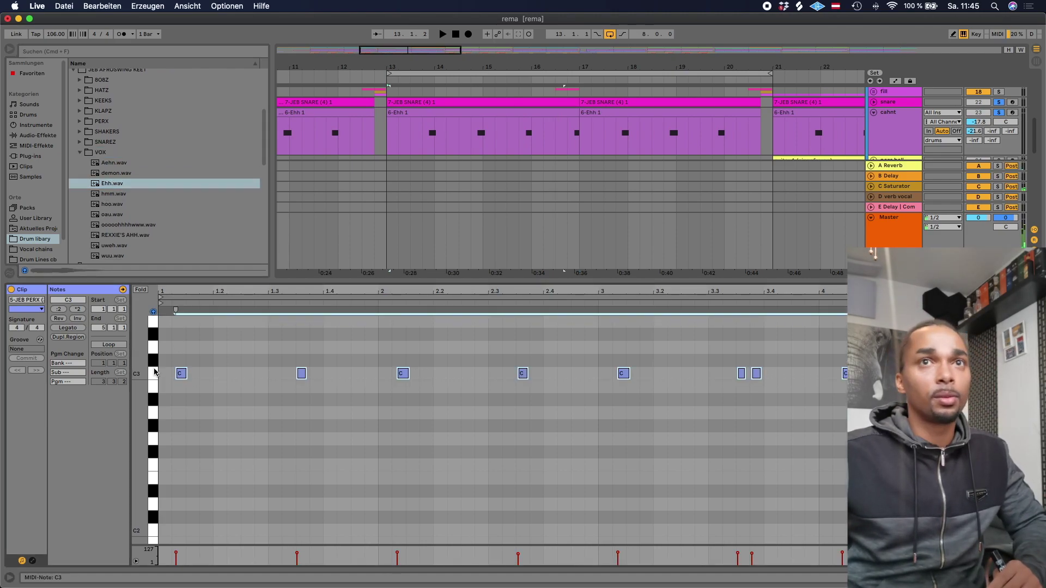
Arm the cahnt track, audition the C3 note, and show the track's Ehh sampler.
left_click(880, 138)
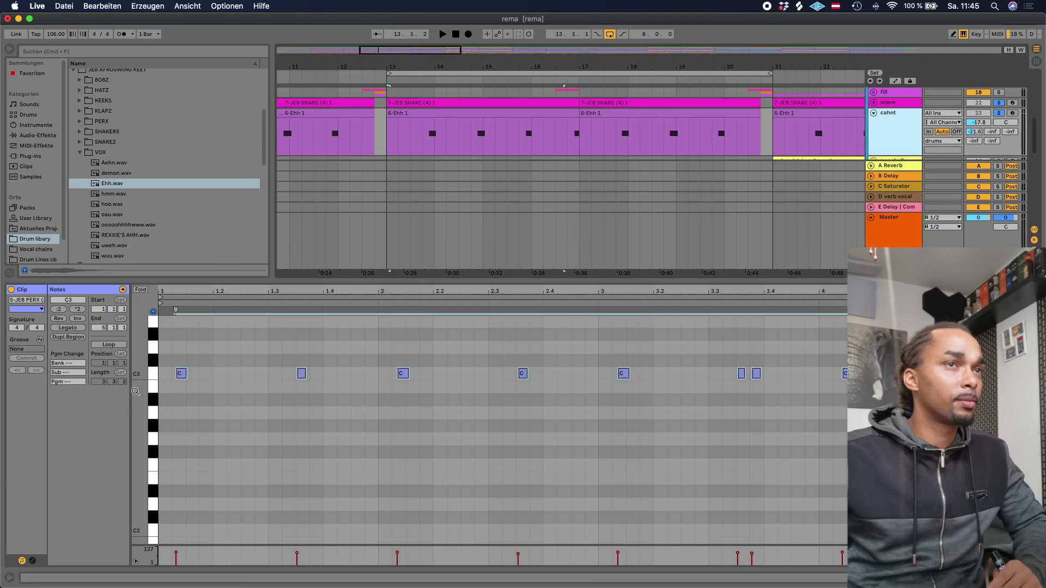
scroll(896, 110, "up", 1)
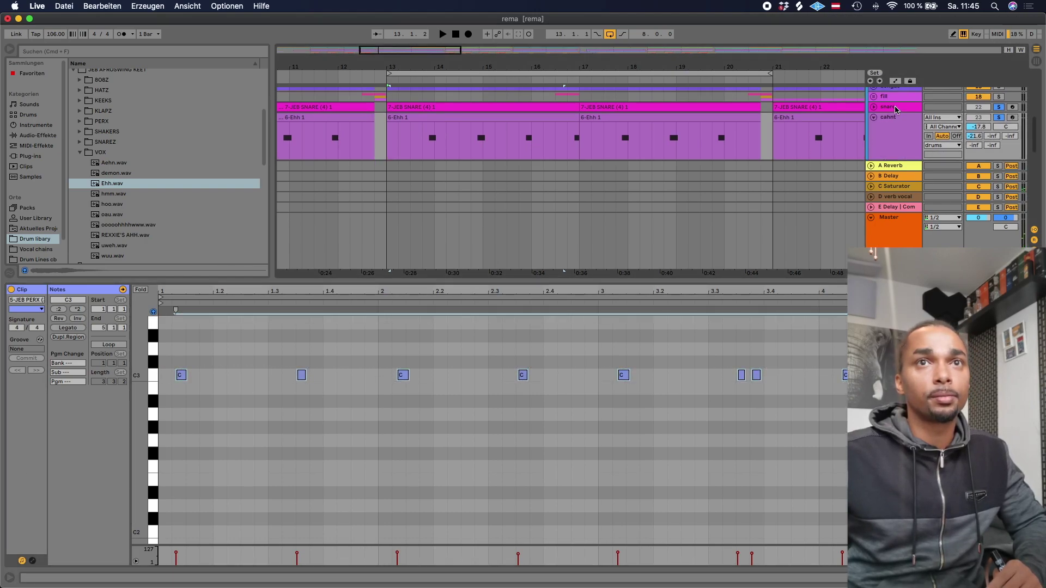
scroll(896, 110, "up", 3)
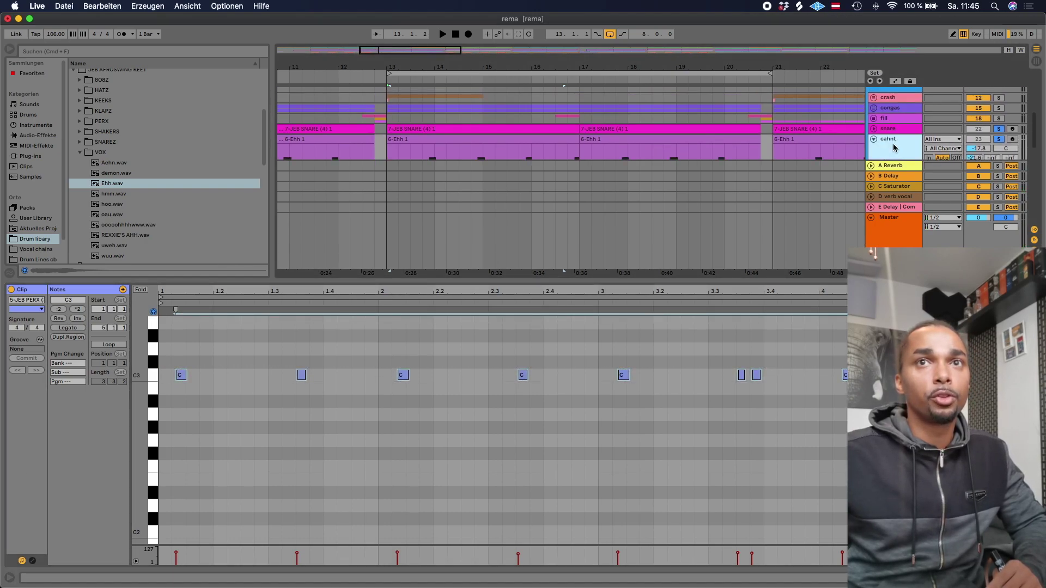
left_click(155, 377)
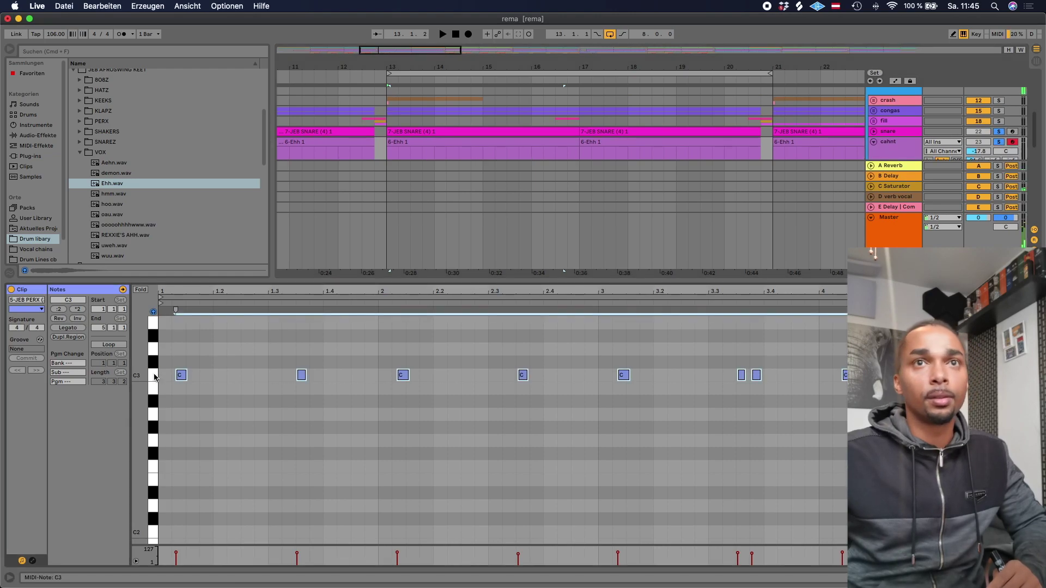
scroll(895, 123, "down", 4)
left_click(893, 120)
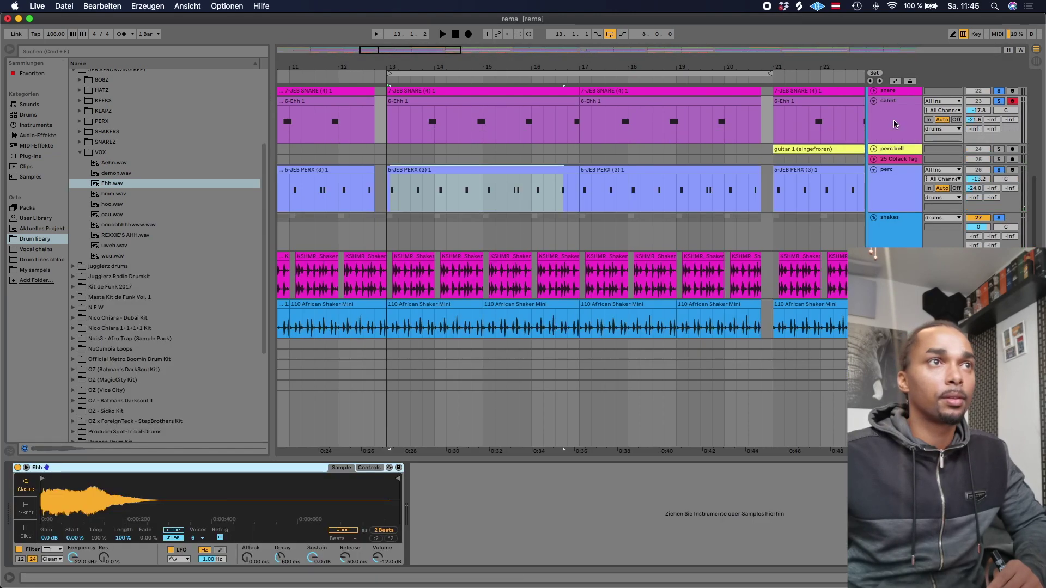
Open the 6-Ehh 1 clip at bar 13 and audition its D3 note.
double_click(416, 106)
left_click(150, 328)
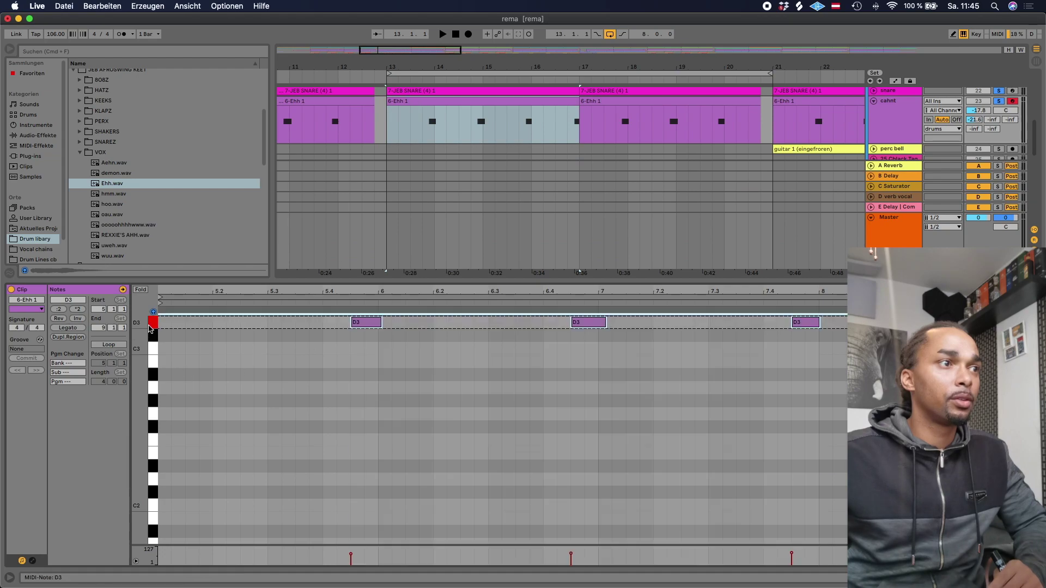
scroll(155, 349, "up", 1)
scroll(155, 352, "up", 1)
scroll(155, 362, "up", 1)
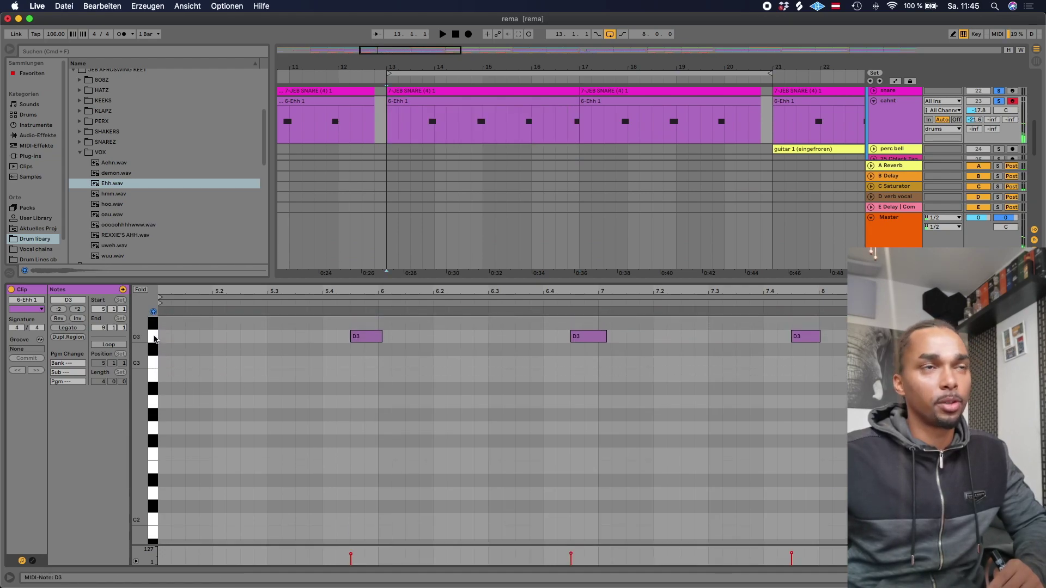
key("super+a")
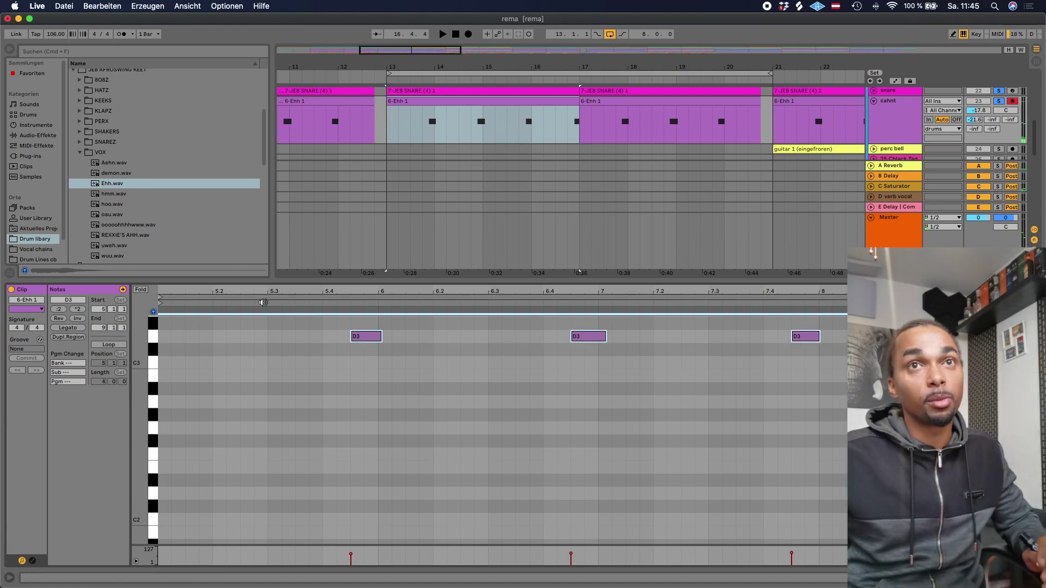
Select the cahnt track and play its part from bar 13 with its Ehh sampler shown.
left_click(900, 111)
key("space")
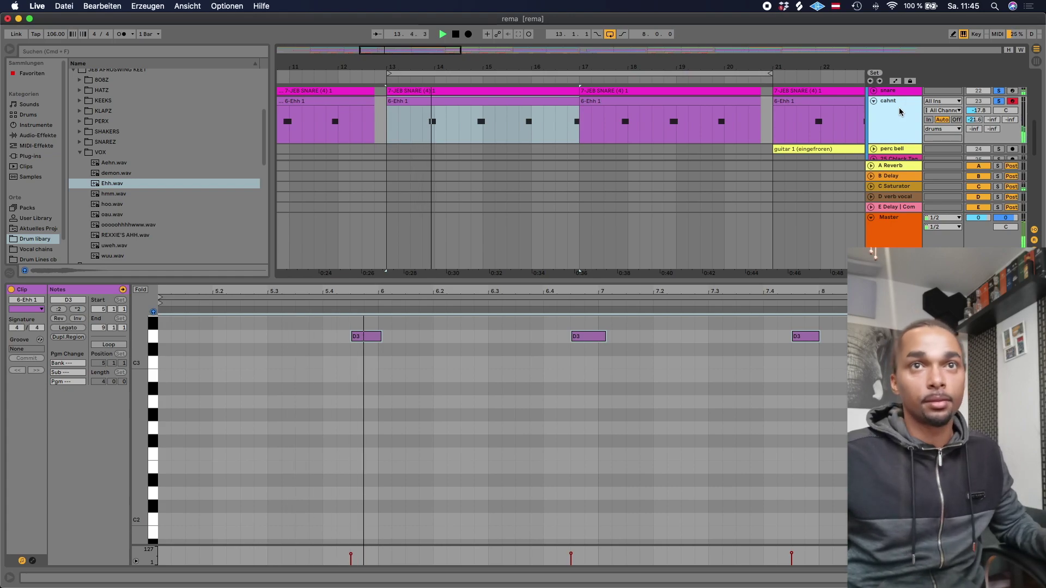
scroll(899, 109, "up", 1)
left_click(899, 109)
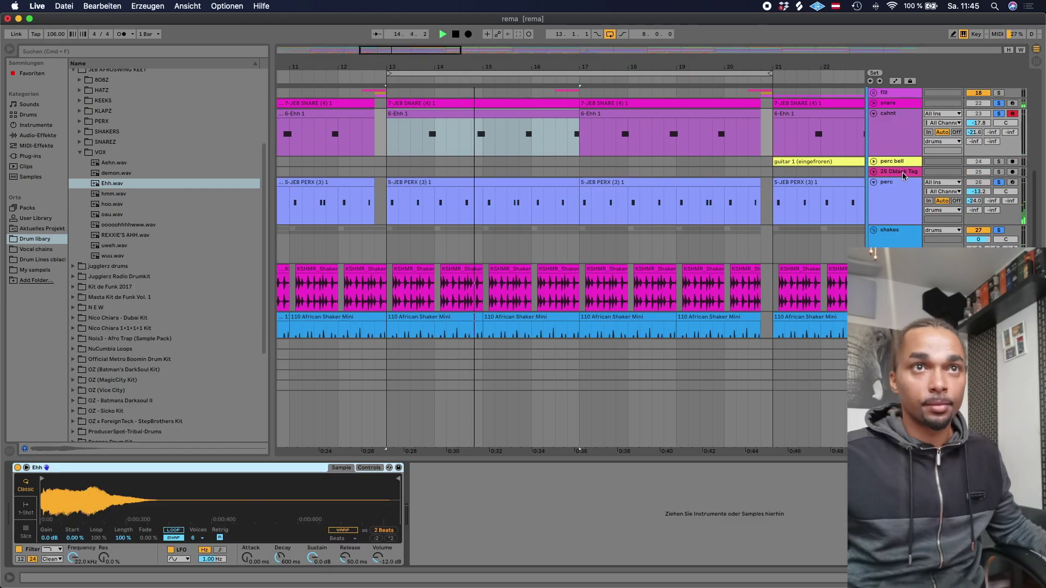
Unfold and solo the congas group, and unfold its 16 Conga track.
scroll(896, 164, "up", 2)
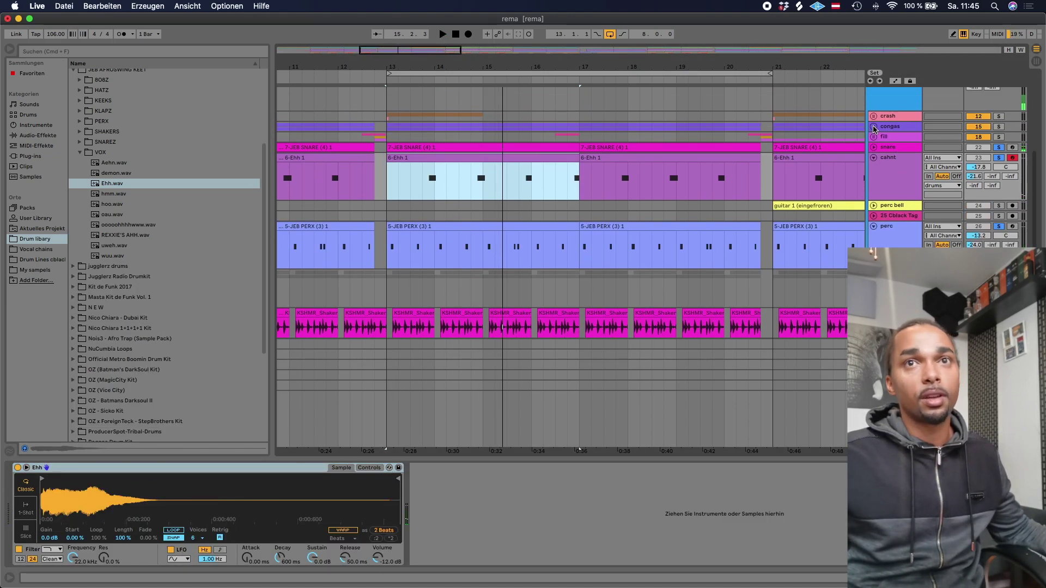
left_click(874, 127)
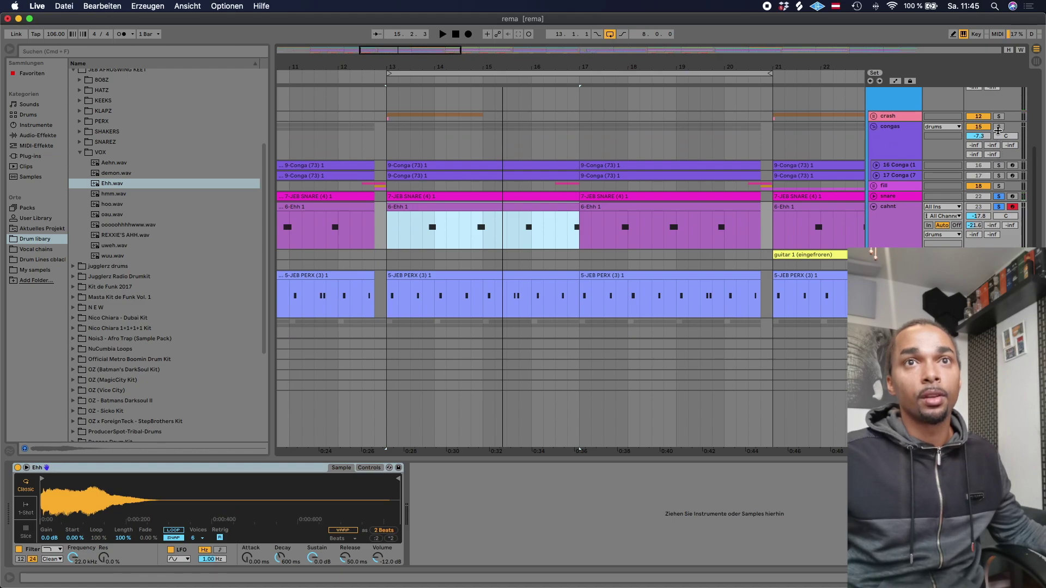
left_click(998, 129)
left_click(877, 165)
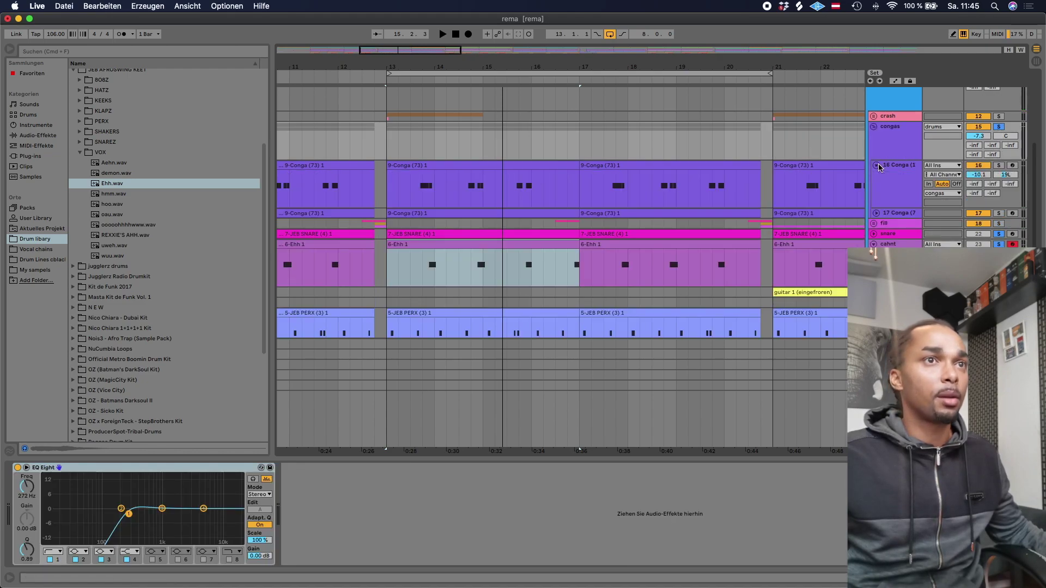
Open the 9-Conga (73) 1 clip at bar 13, play it, and show the track's Conga (116) sampler.
left_click(542, 173)
double_click(542, 169)
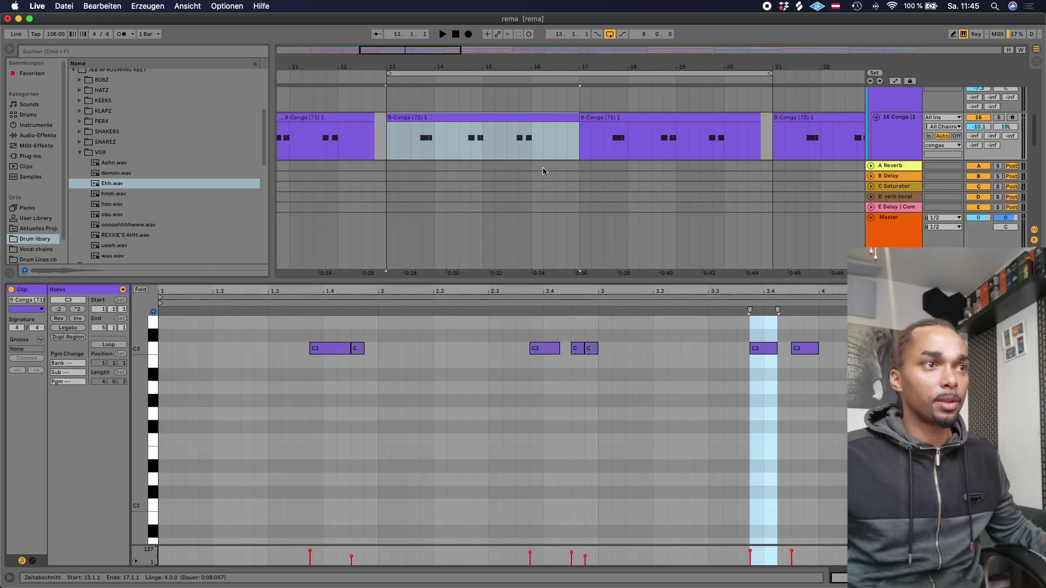
key("space")
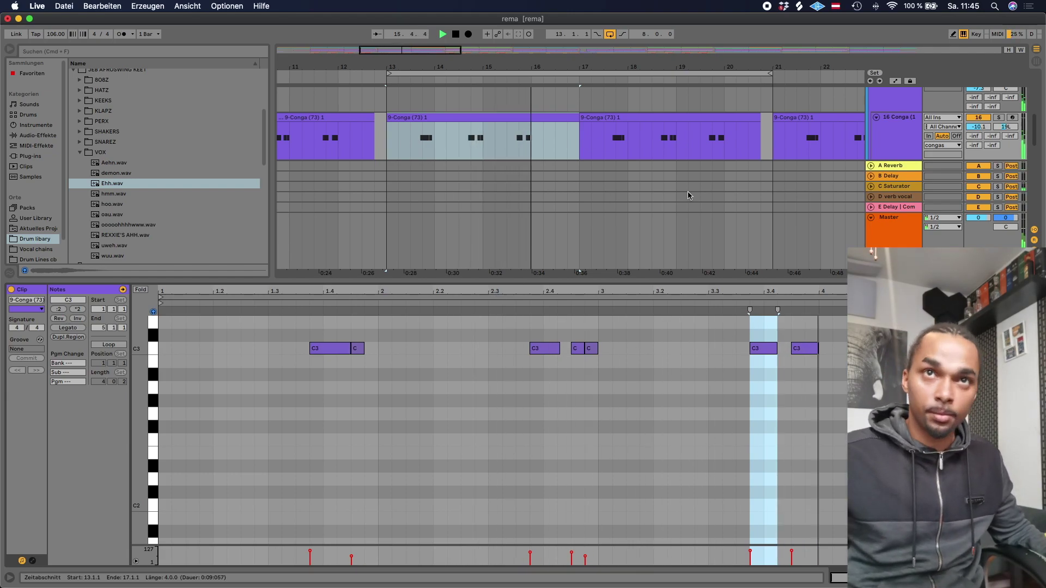
left_click(888, 130)
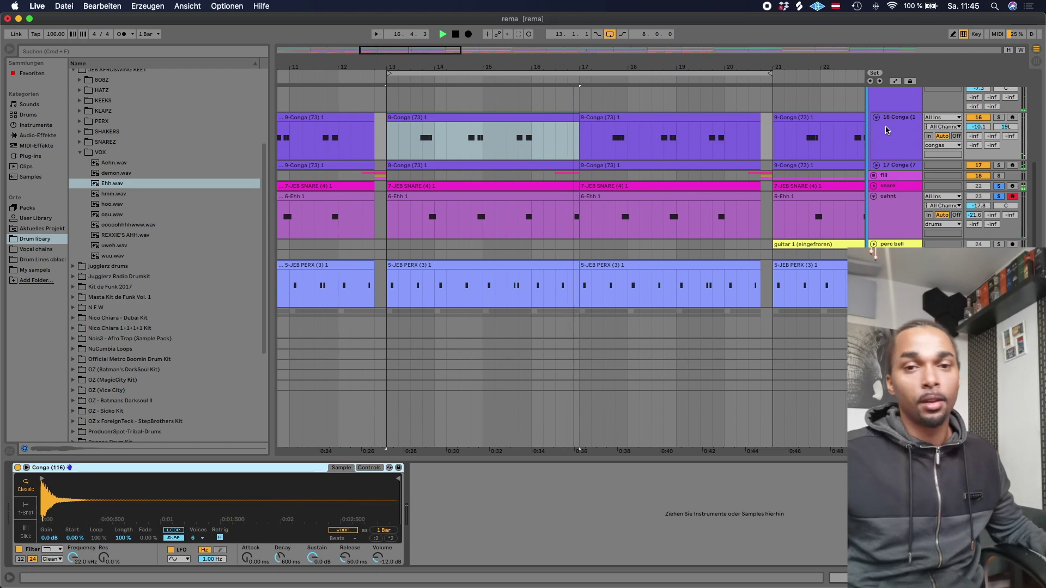
Stop playback and look through the Drum library's sample folders.
key("space")
left_click(888, 130)
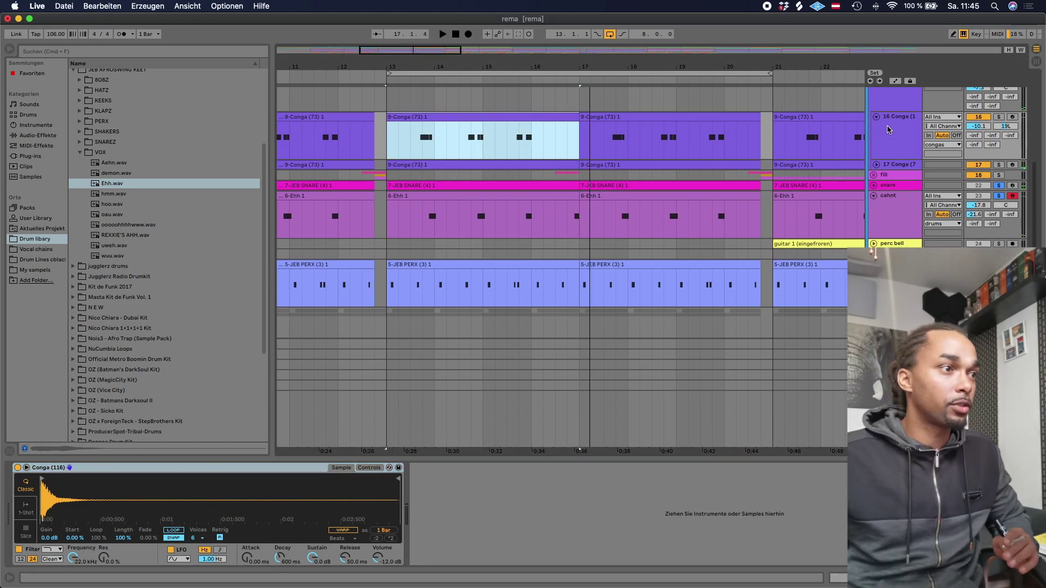
left_click(121, 183)
scroll(127, 283, "up", 5)
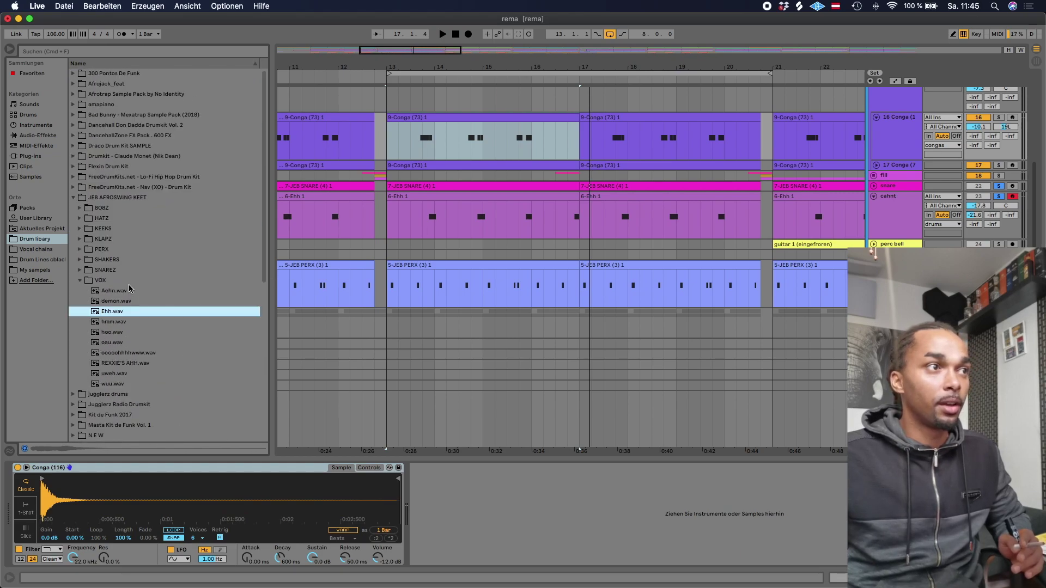
scroll(129, 290, "down", 10)
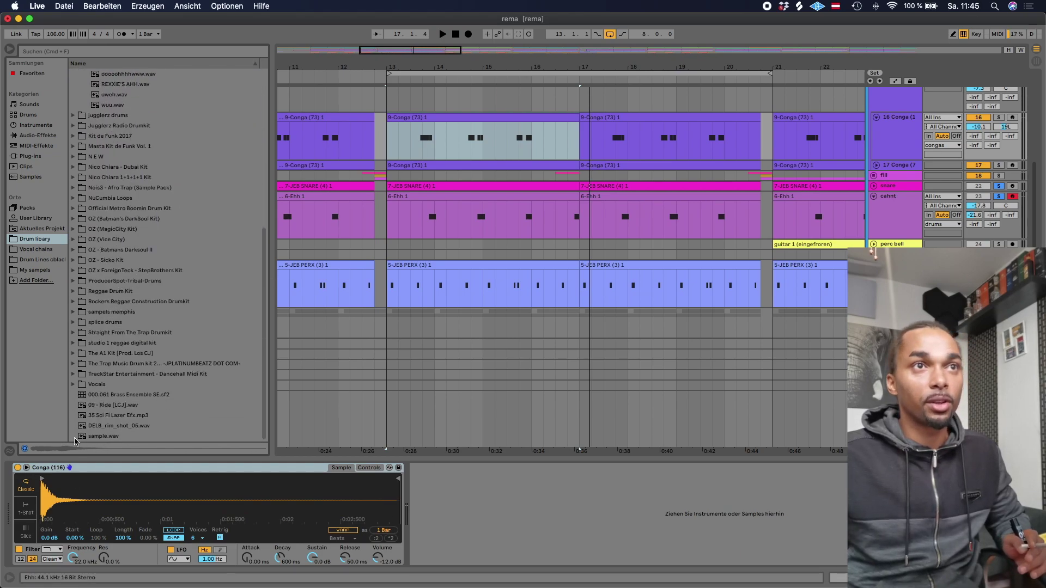
Unfold the fill group and its 19 Rev Crash track.
left_click(875, 175)
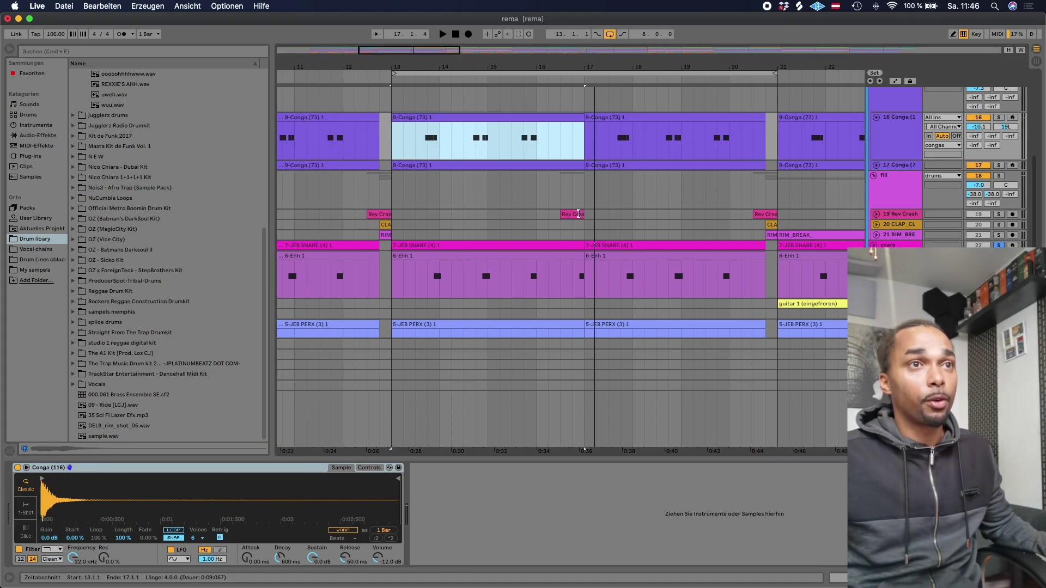
left_click(884, 201)
left_click(876, 223)
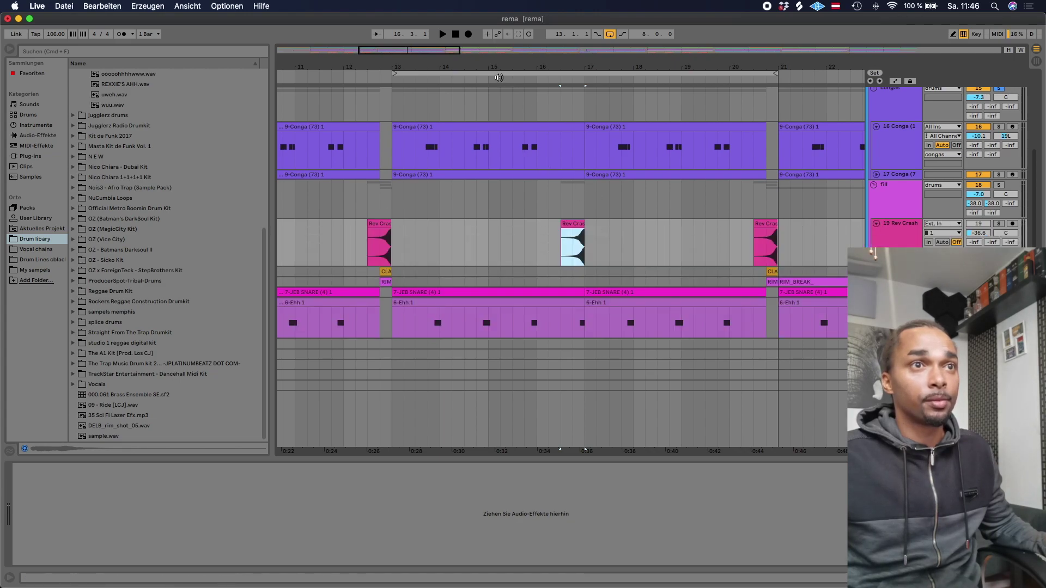
Solo the 19 Rev Crash track and play its reverse crash clip just before bar 17.
left_click(501, 73)
left_click(570, 222)
key("space")
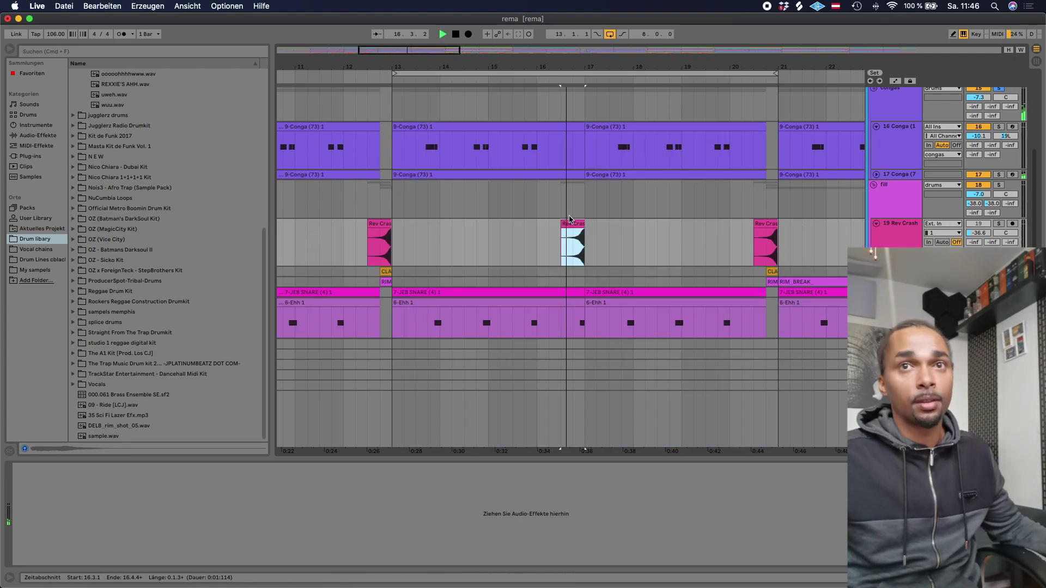
key("space")
left_click(998, 225)
key("space")
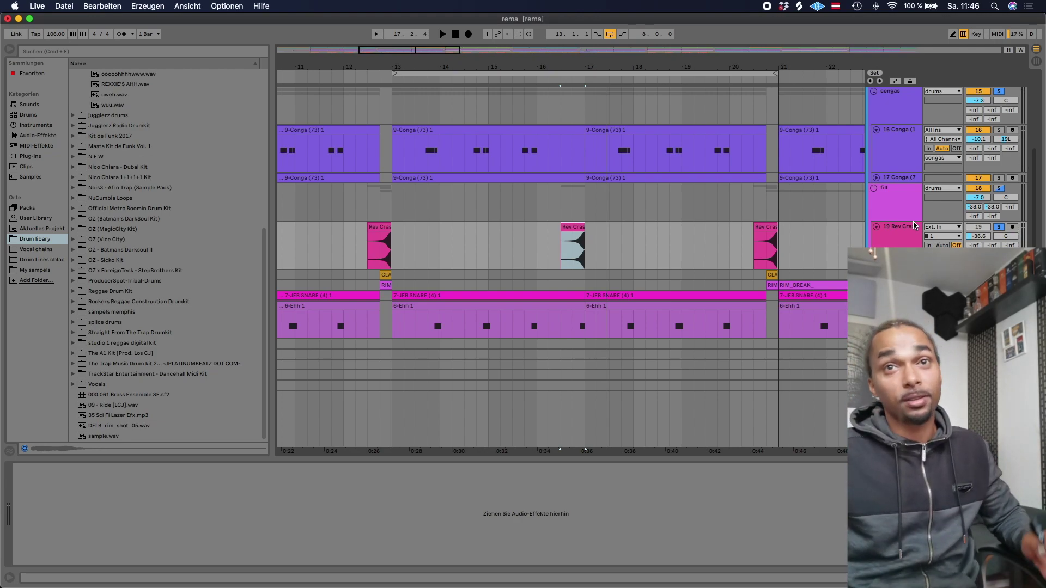
Select the CLAP_CLEAN clip just before bar 21 and play the fill part with its clap track soloed.
scroll(802, 208, "down", 3)
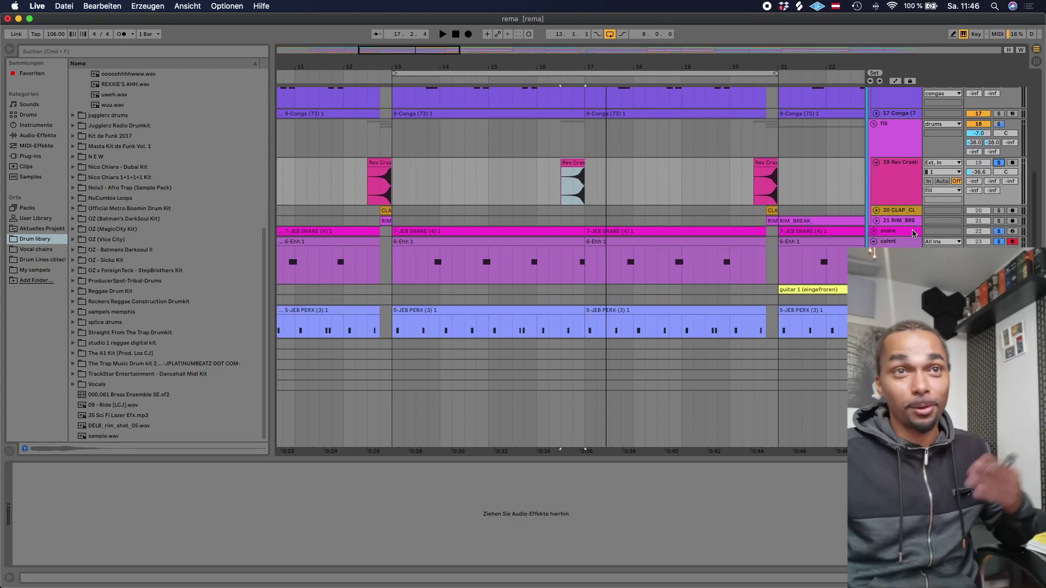
left_click(774, 211)
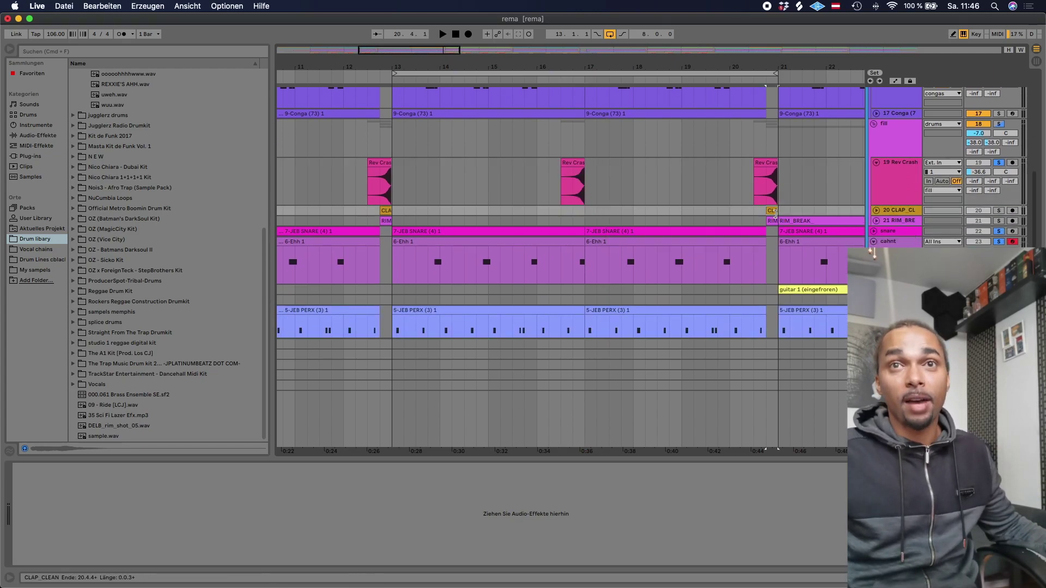
key("space")
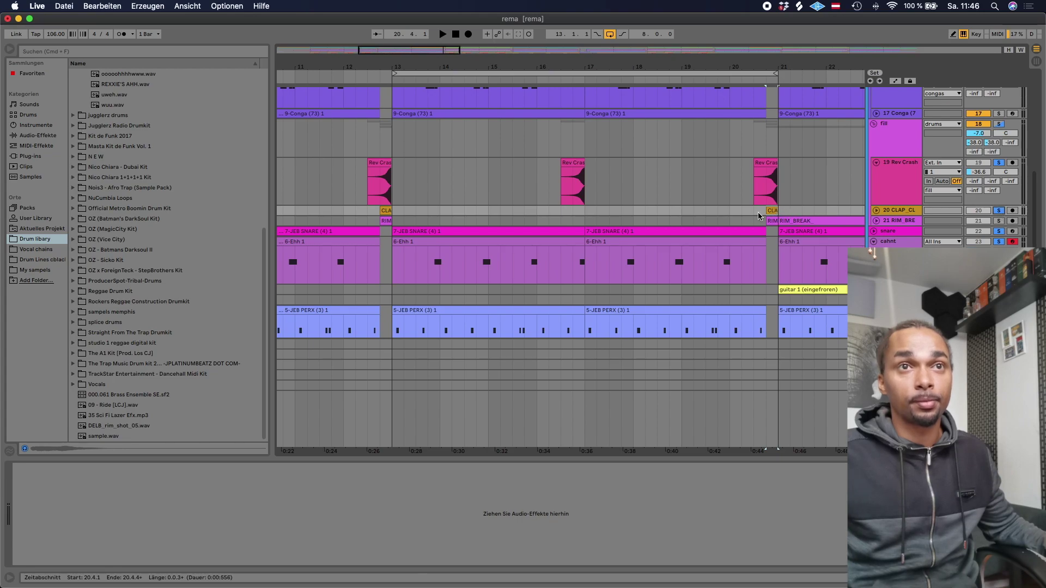
left_click(692, 77)
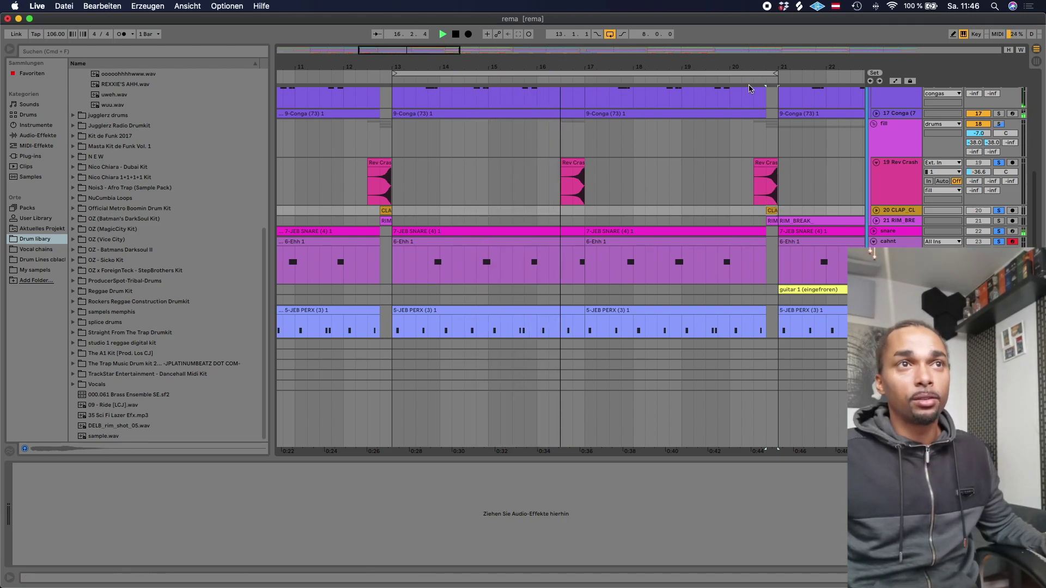
Show the 17 Conga track's Conga (73) sampler via its clip at bar 17, and fold the 16 Conga track.
left_click(722, 115)
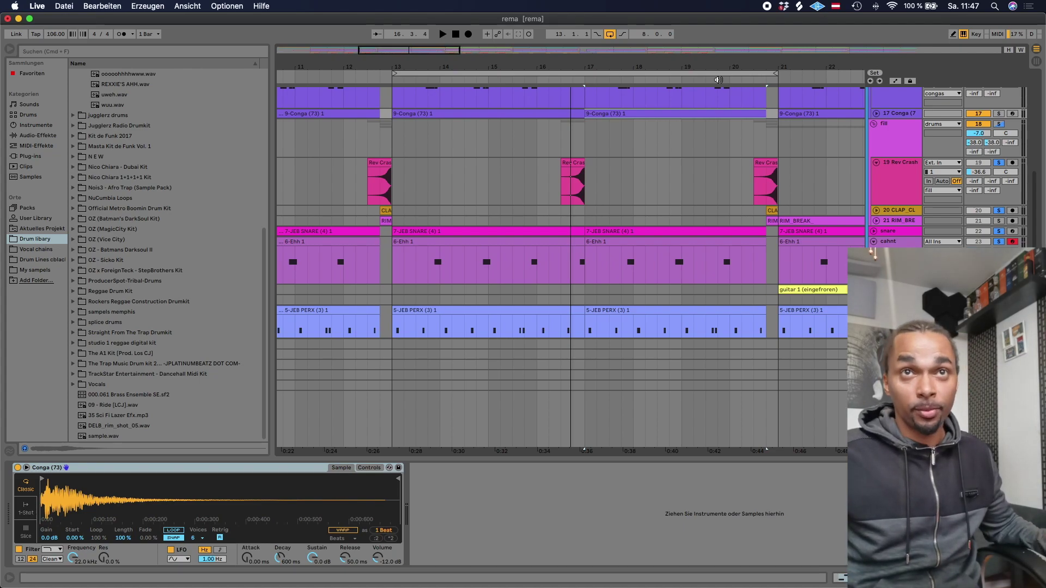
scroll(931, 113, "up", 2)
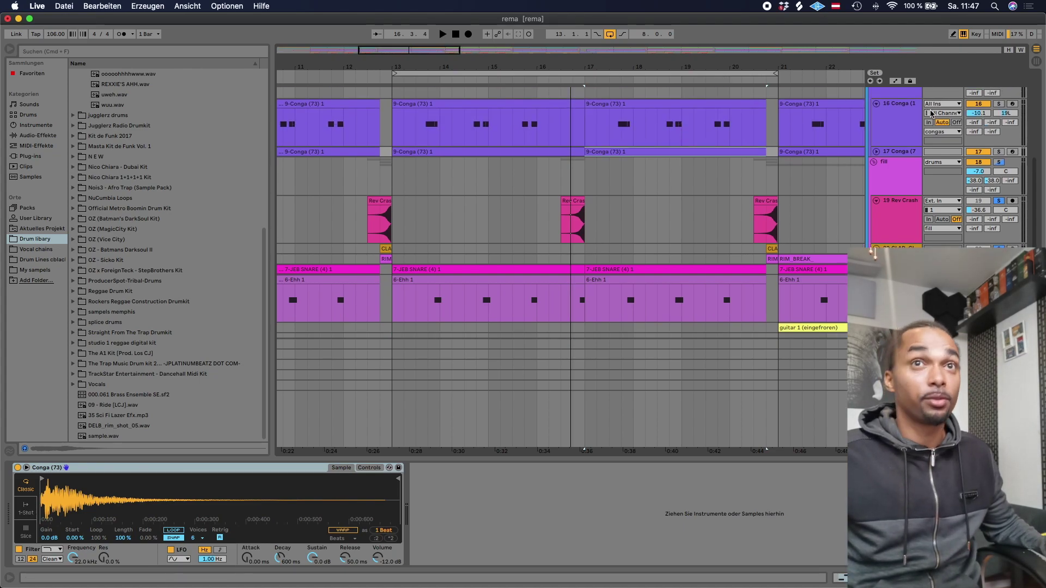
left_click(877, 104)
scroll(750, 141, "up", 4)
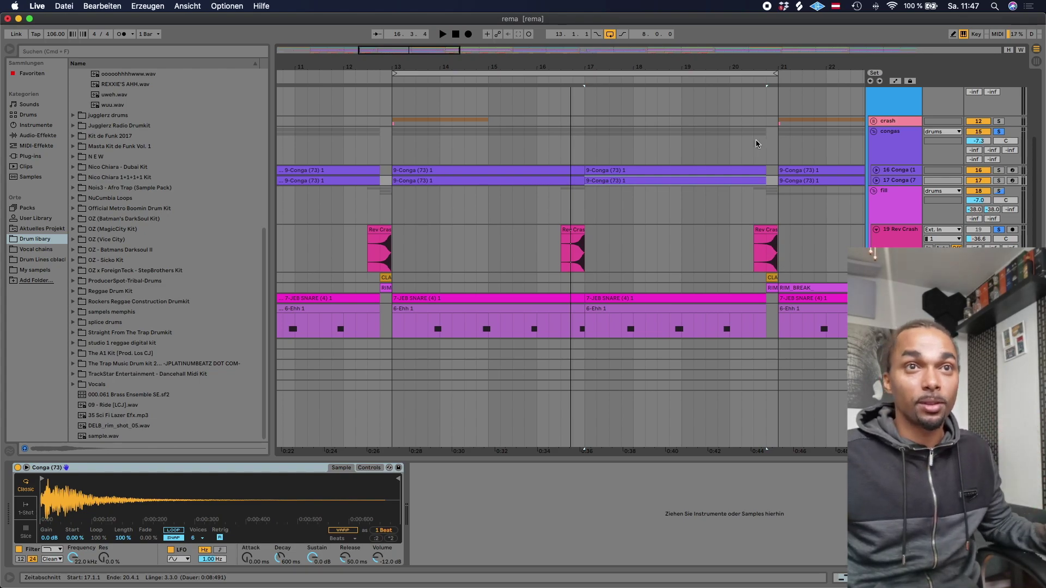
Play from the reverse crash clip just before bar 21 and fold the 19 Rev Crash track.
left_click(768, 230)
key("space")
left_click(876, 228)
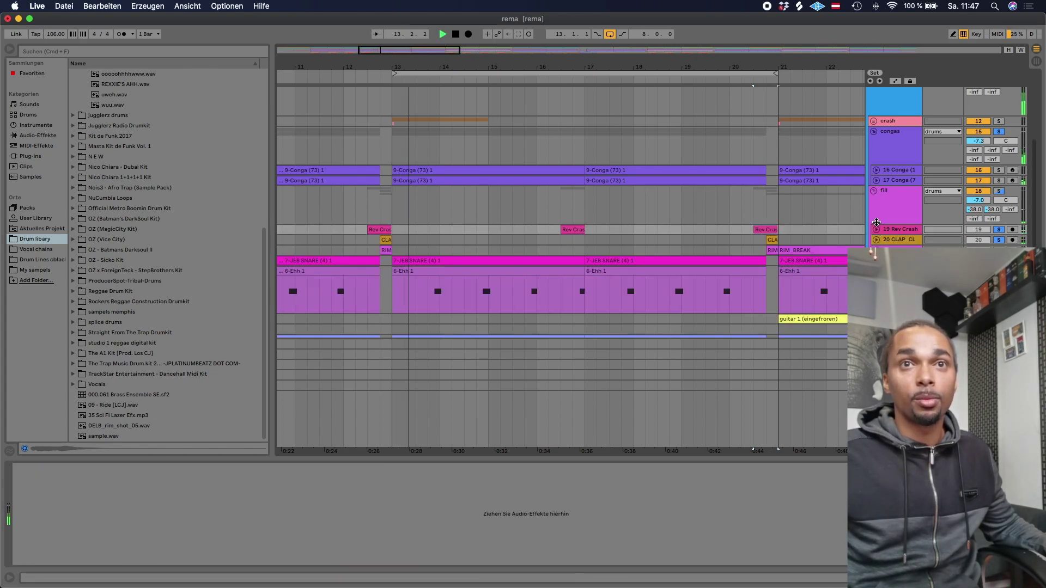
scroll(876, 222, "down", 3)
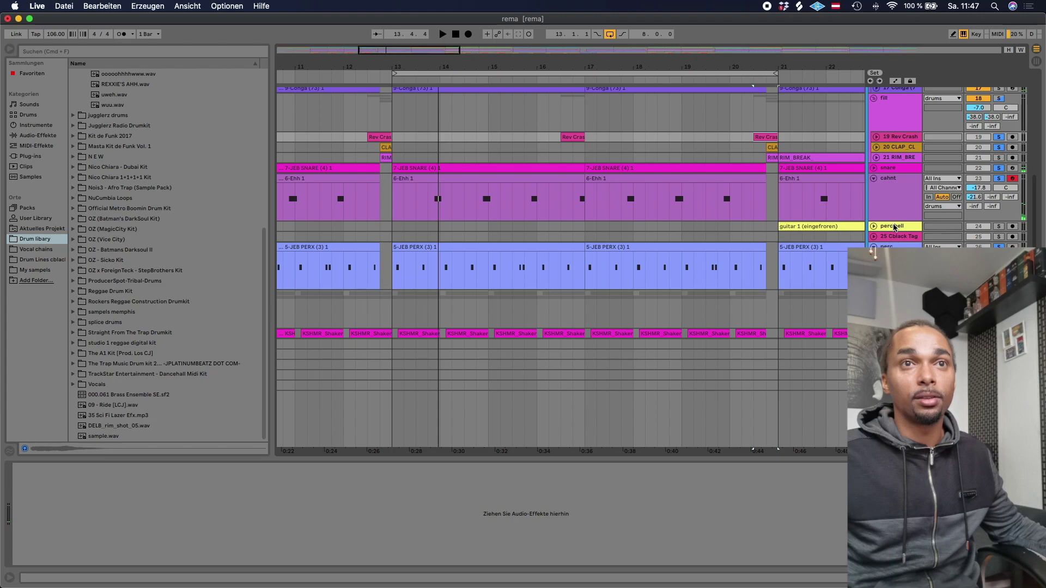
Extend the loop to start at bar 5 and play the arrangement from there.
scroll(693, 190, "down", 5)
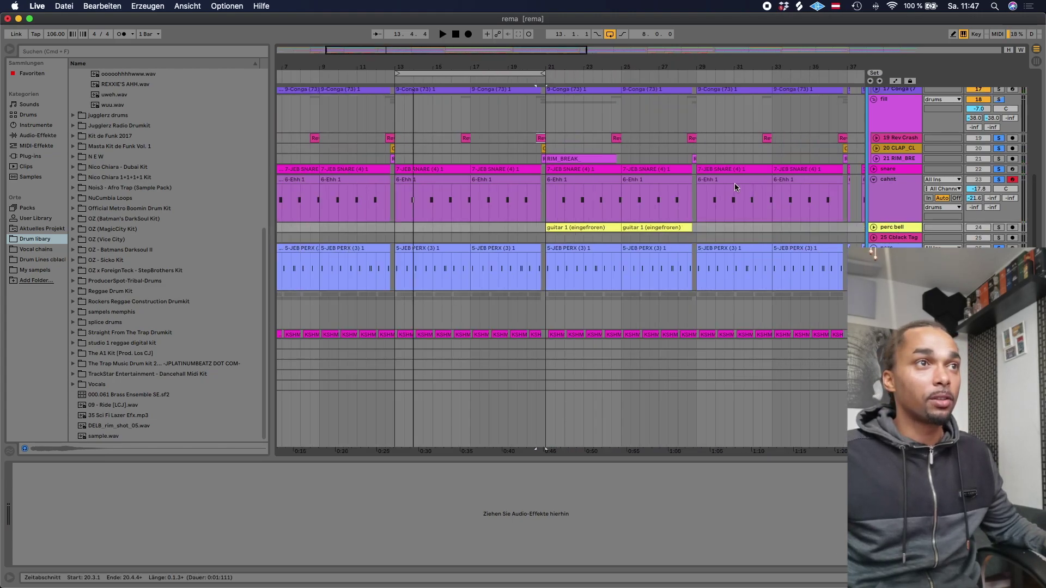
scroll(734, 183, "down", 3)
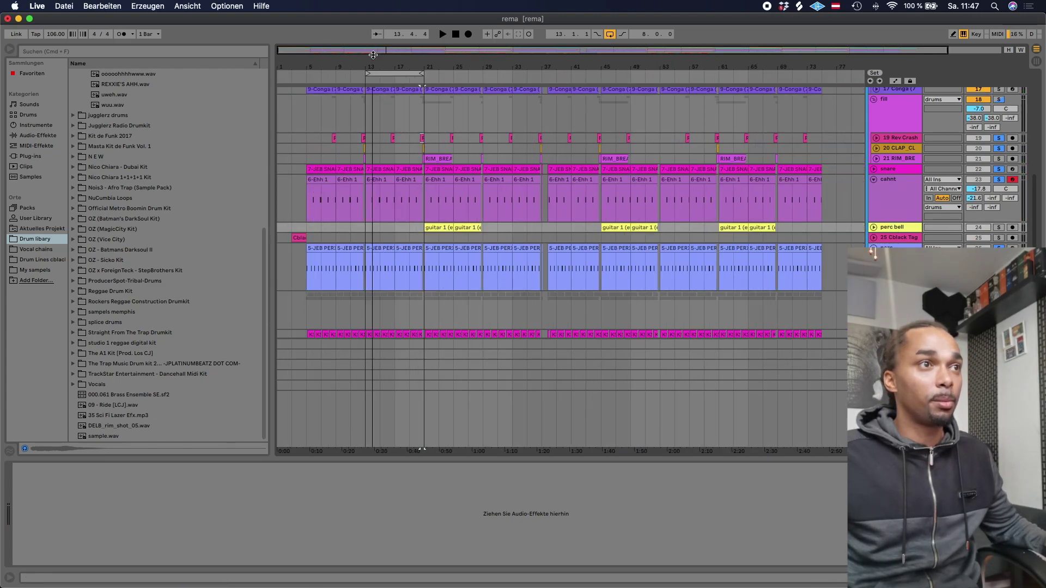
left_click_drag(367, 74, 307, 79)
key("space")
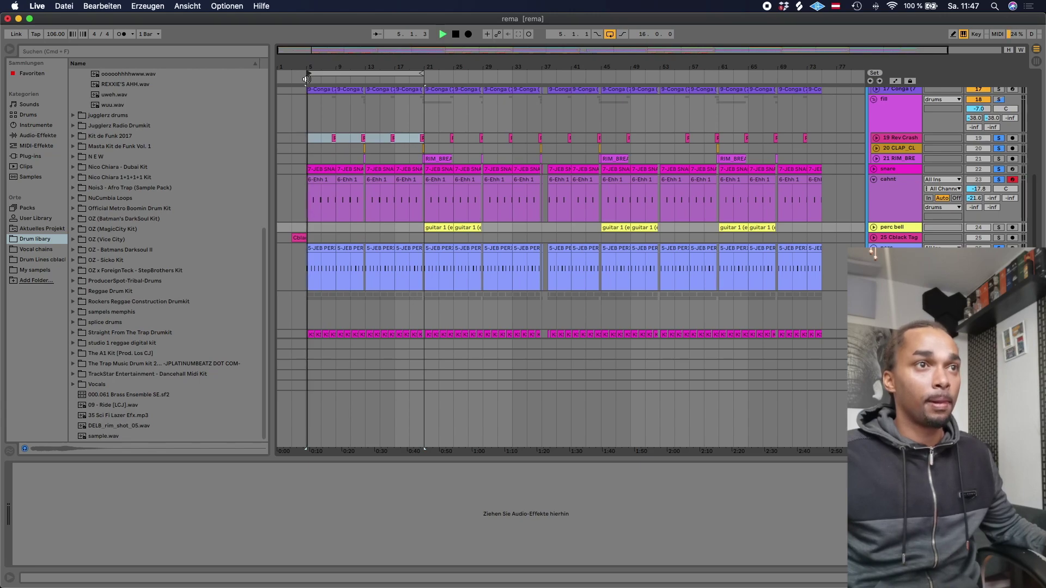
Solo and unfold the perc bell track while playing its guitar 1 clip from bar 21.
left_click(452, 222)
key("space")
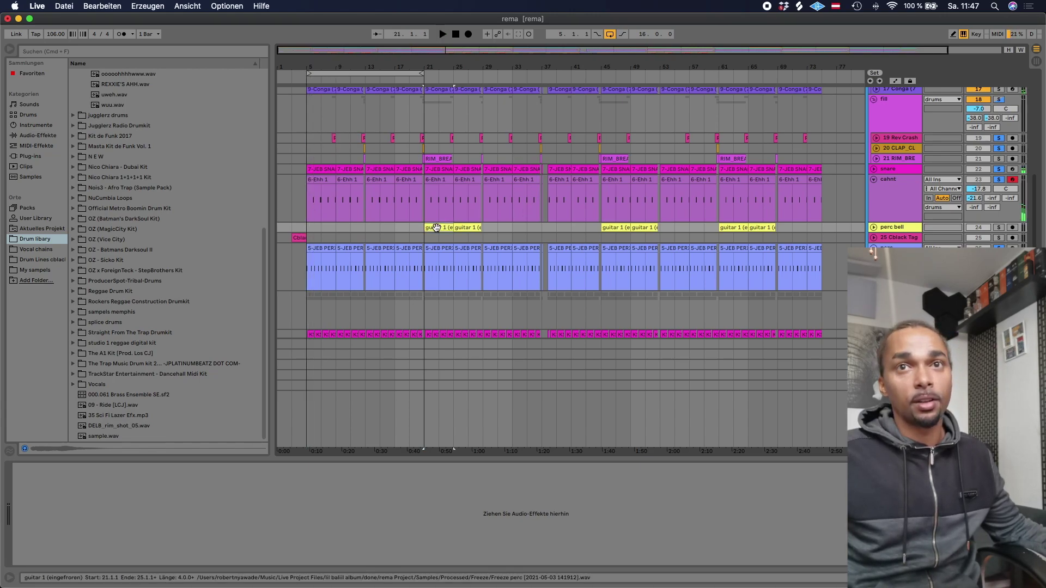
left_click(999, 228)
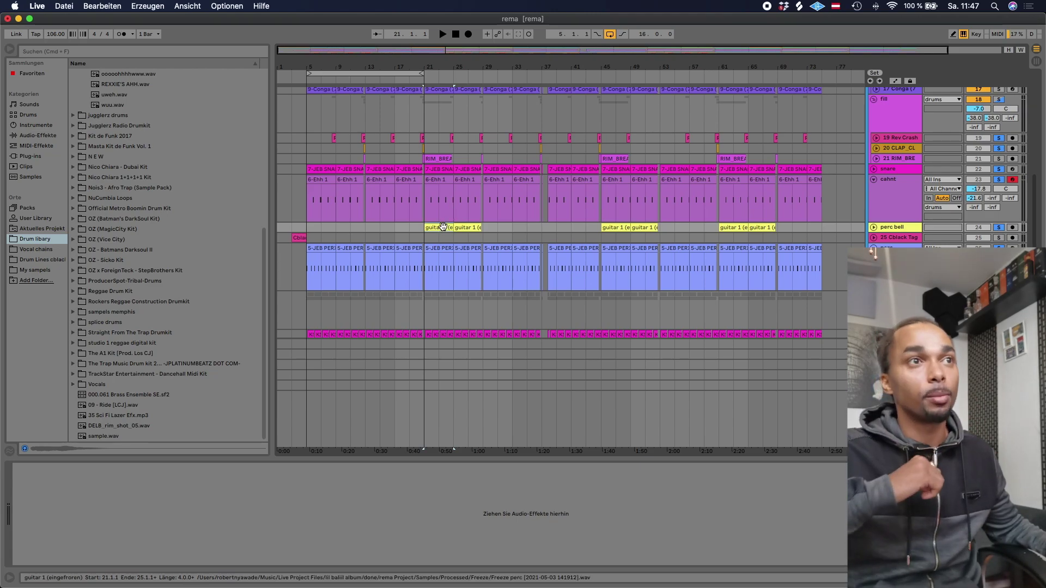
key("space")
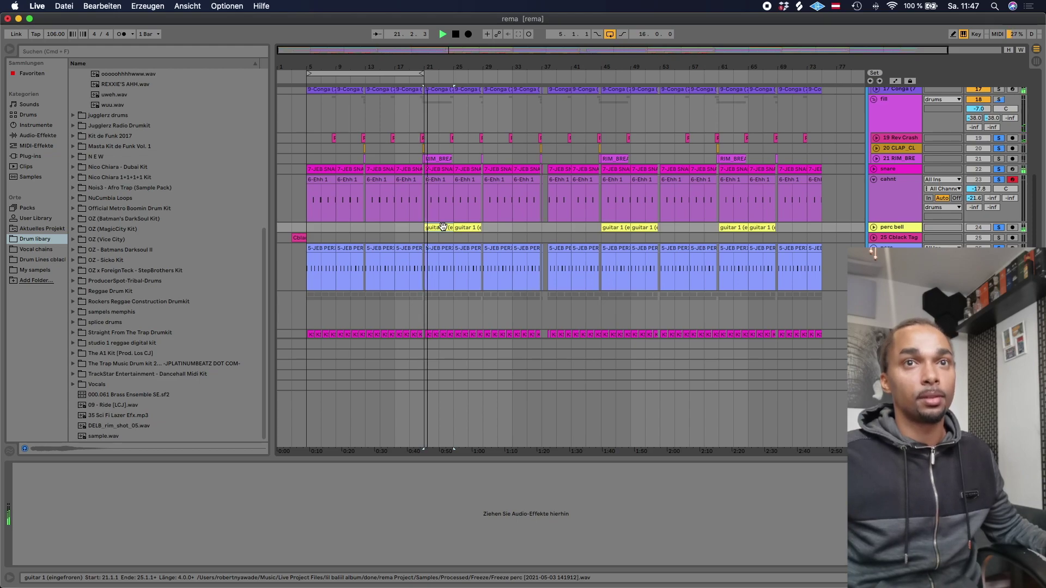
left_click(875, 227)
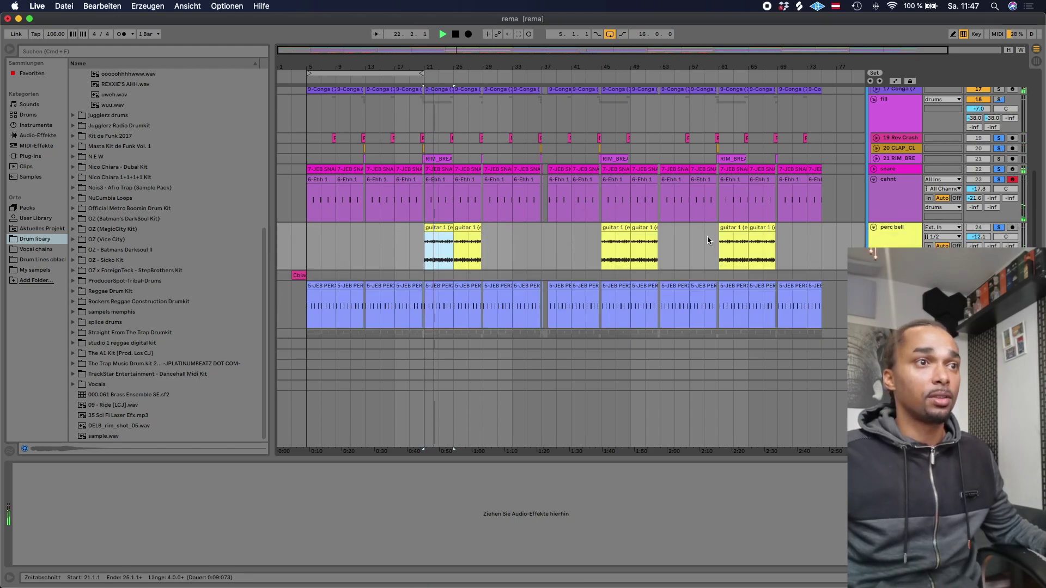
key("space")
Examine the waveform of the guitar 1 clip at bar 21, then fold the perc bell track and return to the device view.
double_click(436, 229)
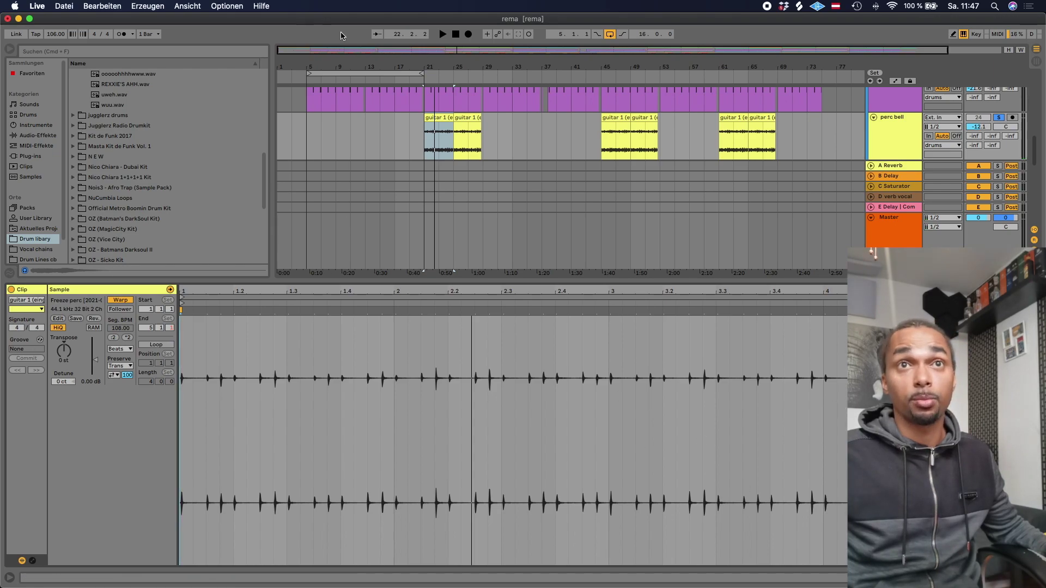
left_click(873, 120)
left_click(873, 119)
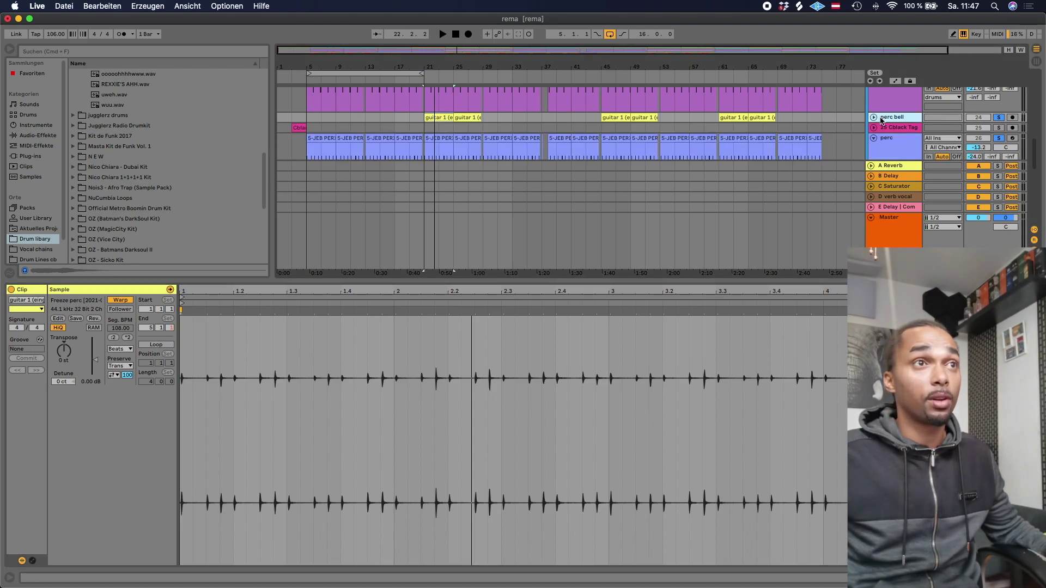
key("shift+Tab")
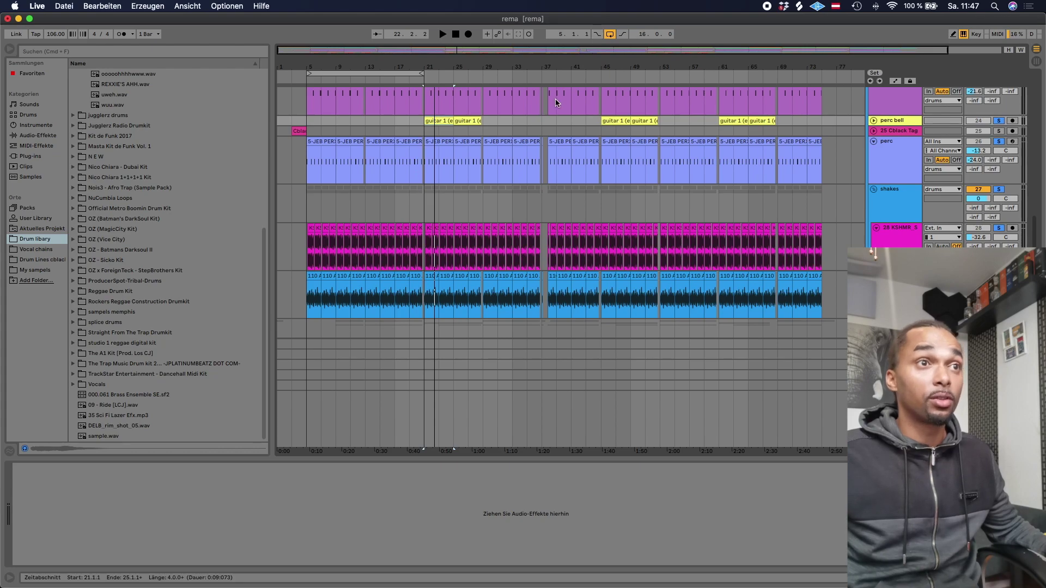
Play the soloed drums from bar 21 and fold the fill group, the cahnt and perc tracks, and the shakes group.
scroll(555, 99, "up", 5)
key("space")
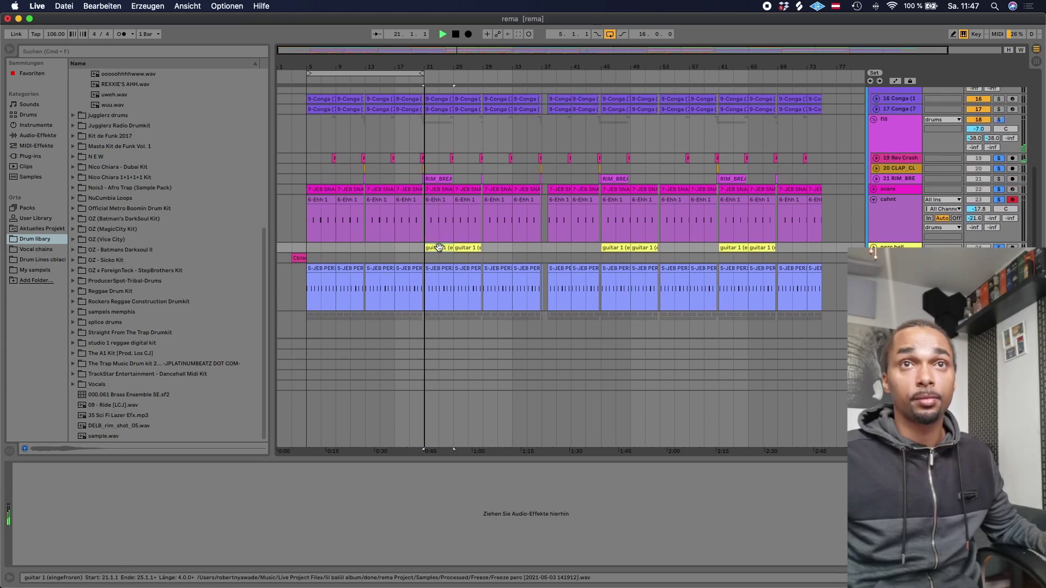
left_click(875, 120)
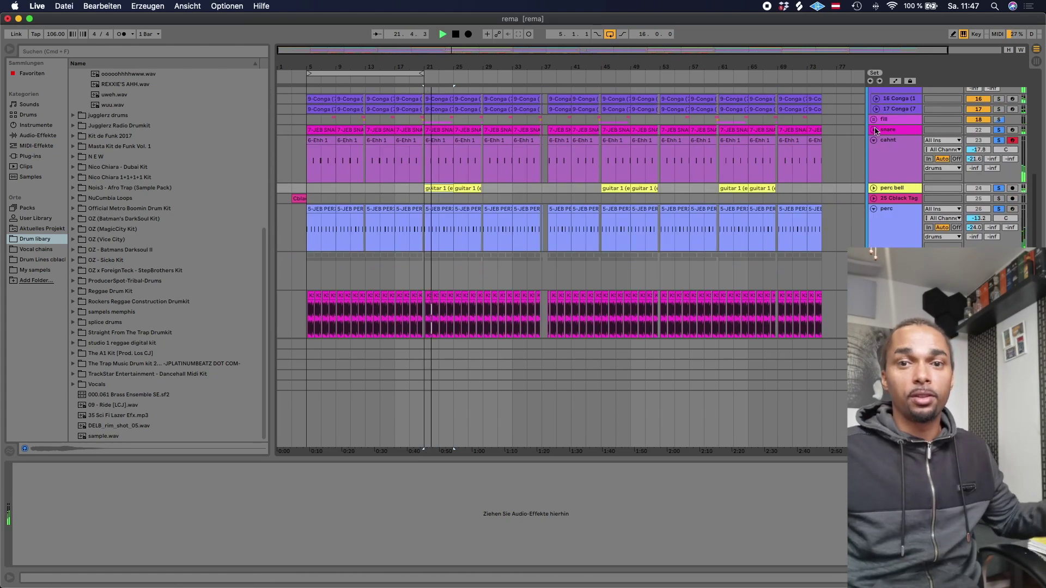
left_click(874, 140)
key("space")
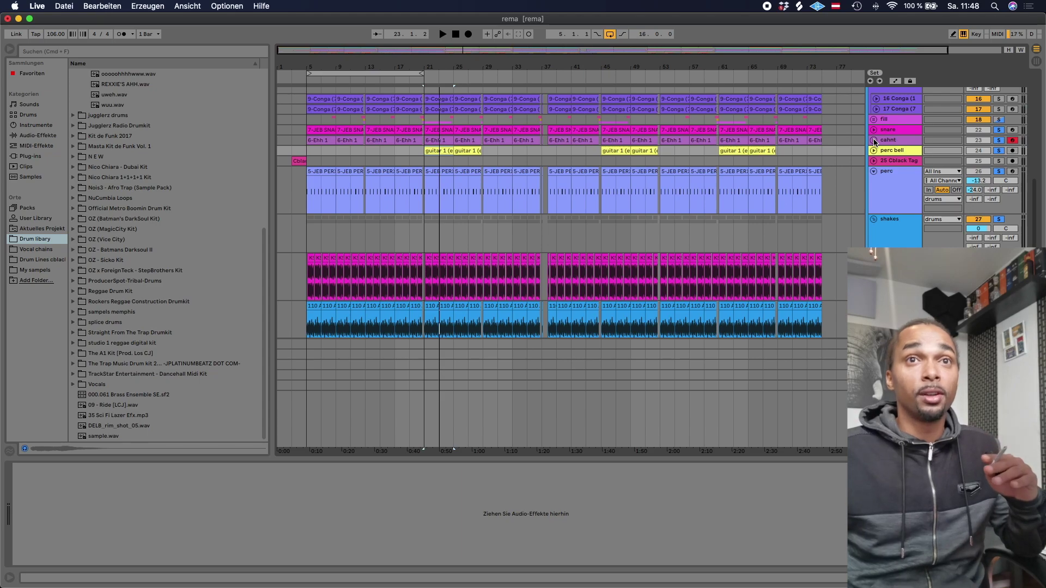
left_click(874, 171)
left_click(874, 181)
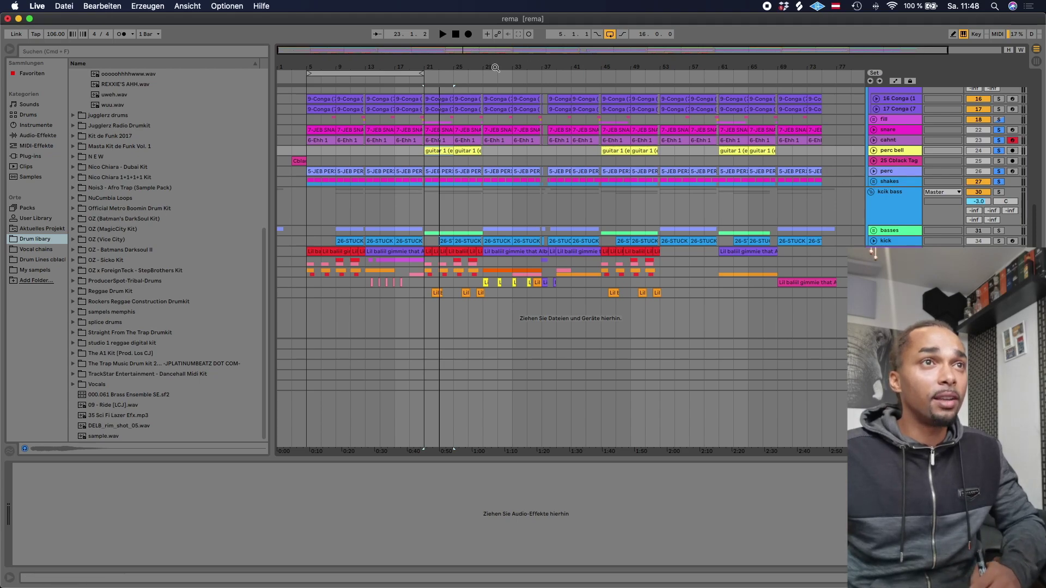
Extend the loop to end at bar 37 and clear the solos of the drum tracks.
left_click_drag(418, 70, 537, 65)
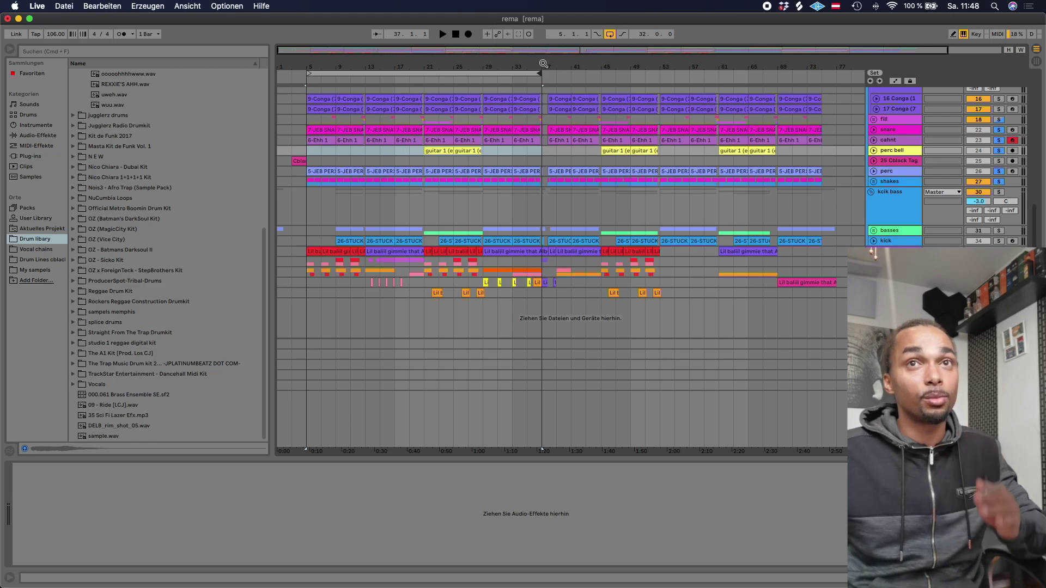
scroll(977, 140, "up", 3)
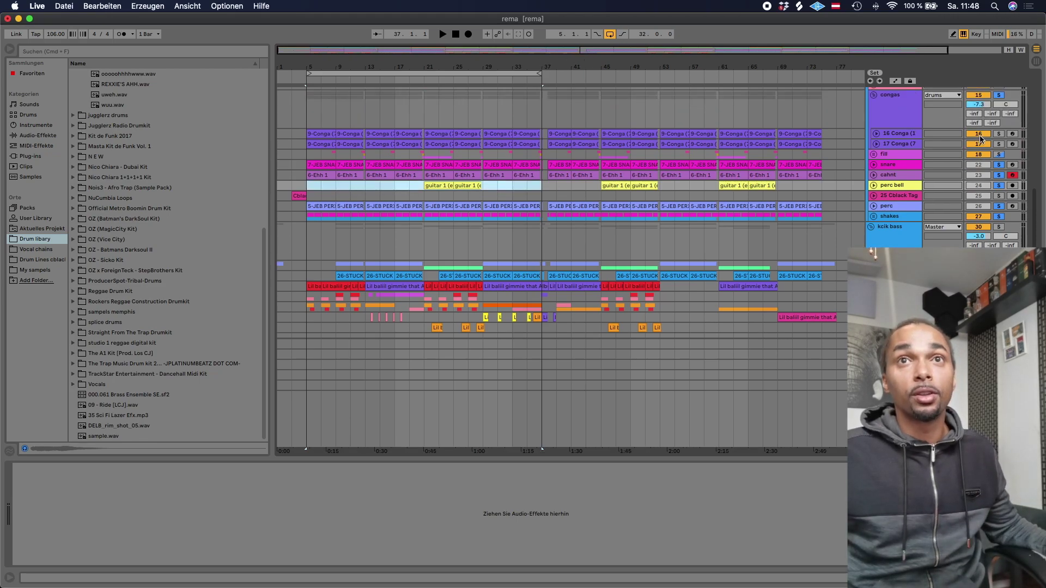
left_click(1004, 96)
left_click(1001, 95)
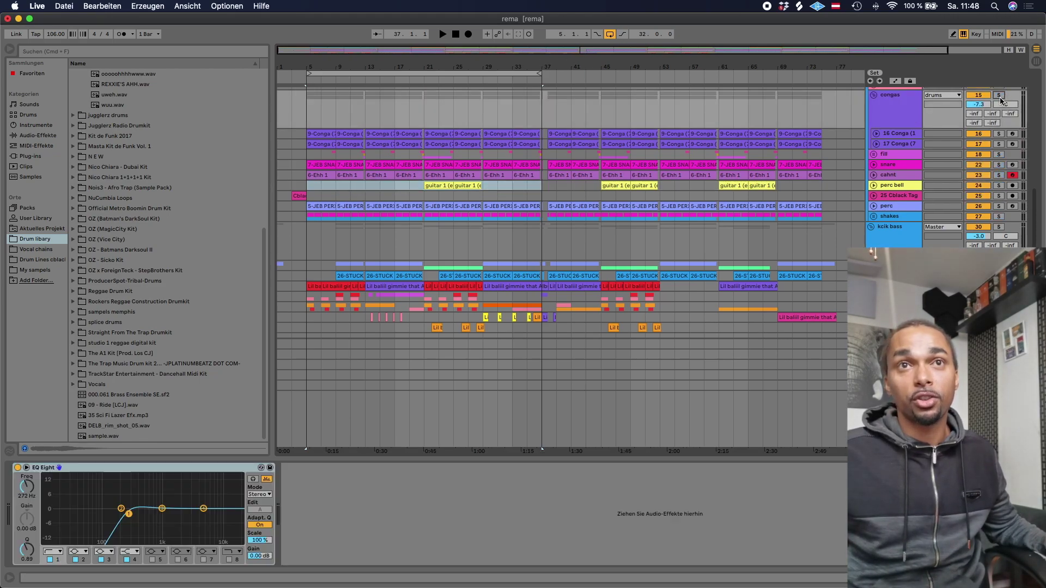
Fold the congas group, then solo the crash group and select the loop range from bar 5 to bar 37.
scroll(999, 103, "up", 4)
left_click(874, 142)
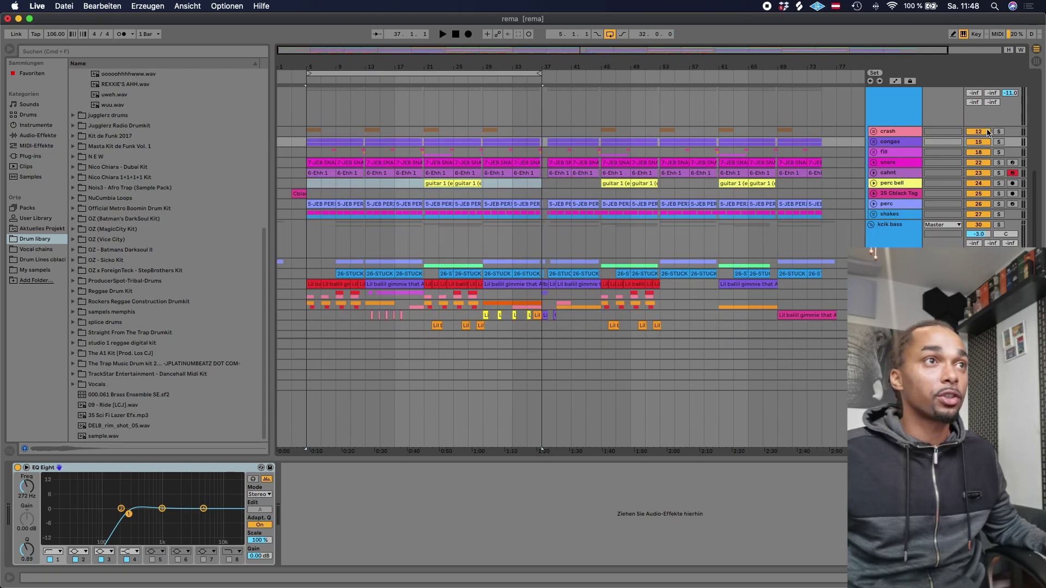
left_click(999, 132)
left_click(332, 76)
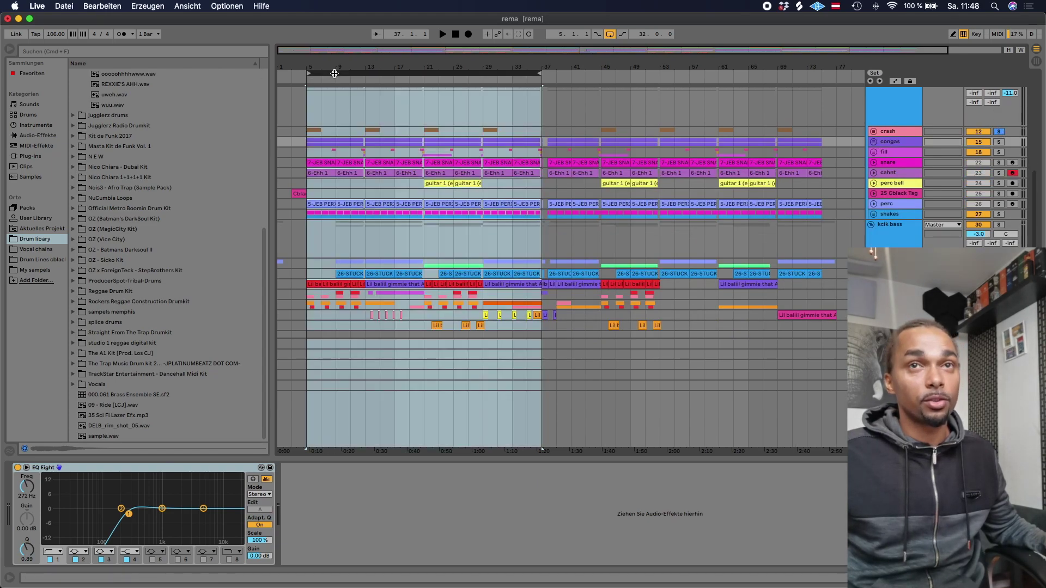
Audition the crash clip at bar 5 inside the crash group, then clear the crash solo and fold the group.
left_click(874, 131)
double_click(309, 170)
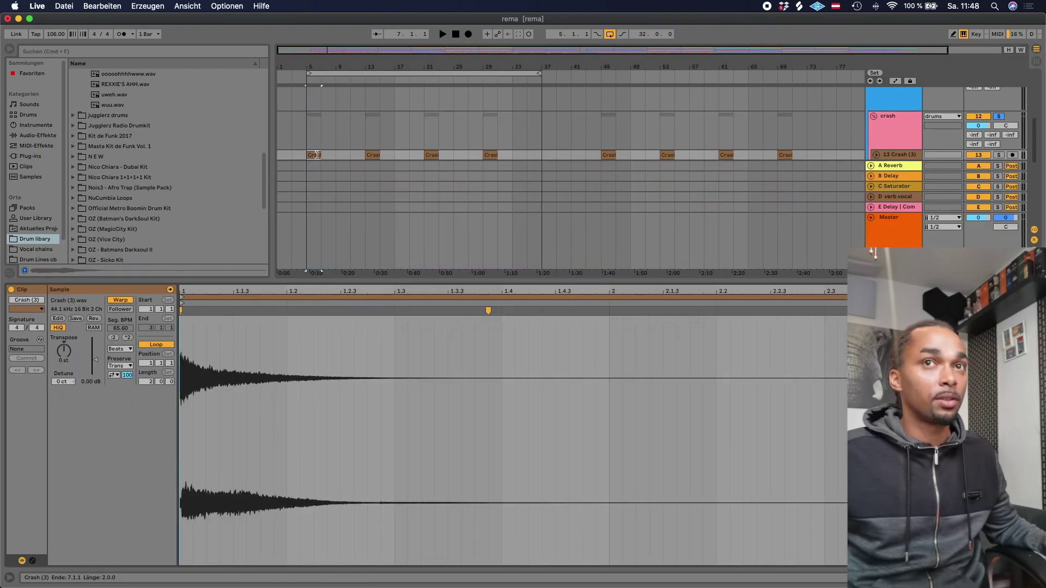
key("space")
key("space")
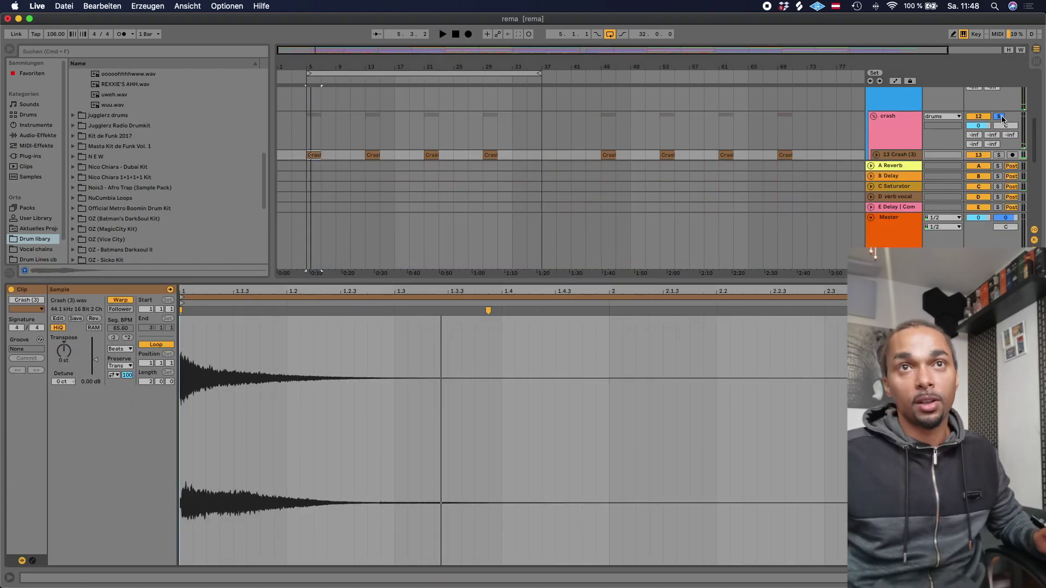
left_click(873, 116)
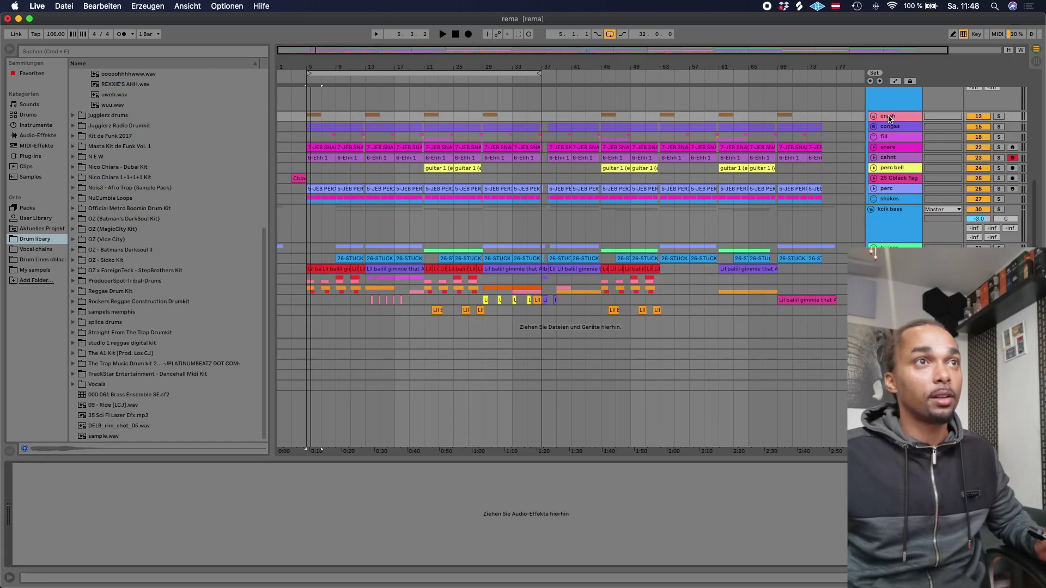
Select the loop range from bar 5 to bar 37 and solo the drums group.
left_click(430, 73)
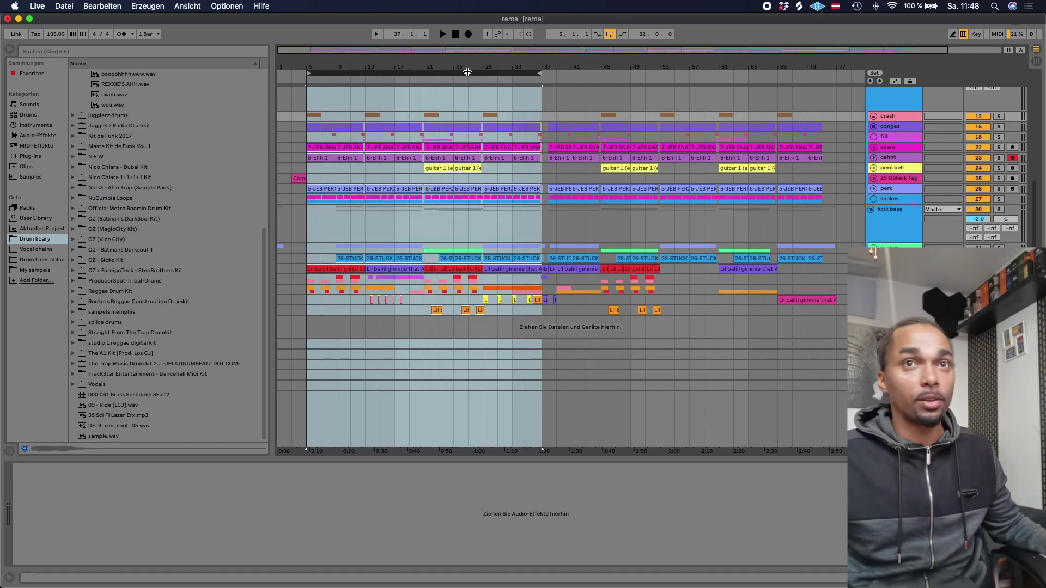
scroll(990, 141, "up", 3)
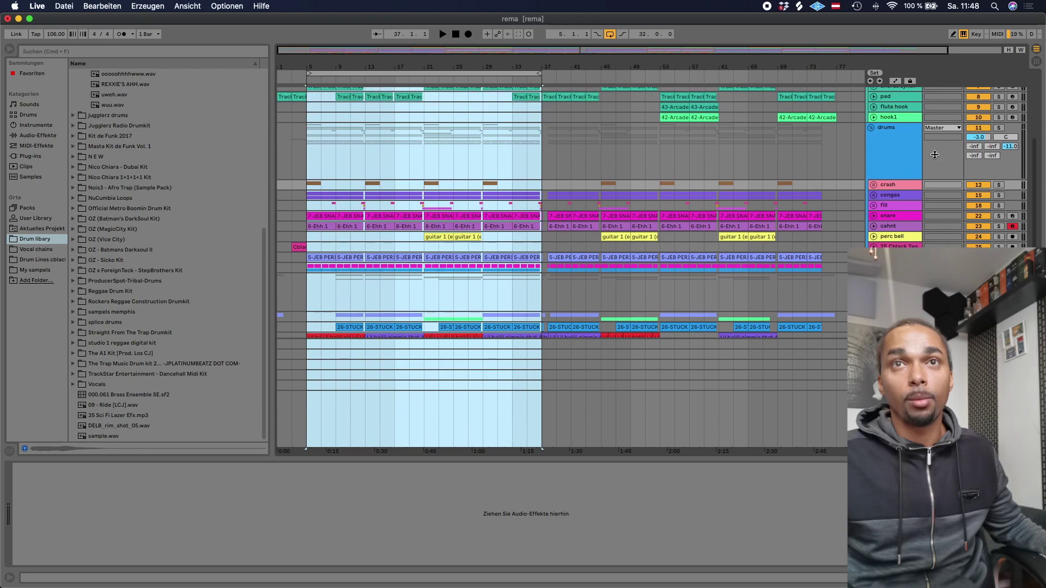
left_click(999, 127)
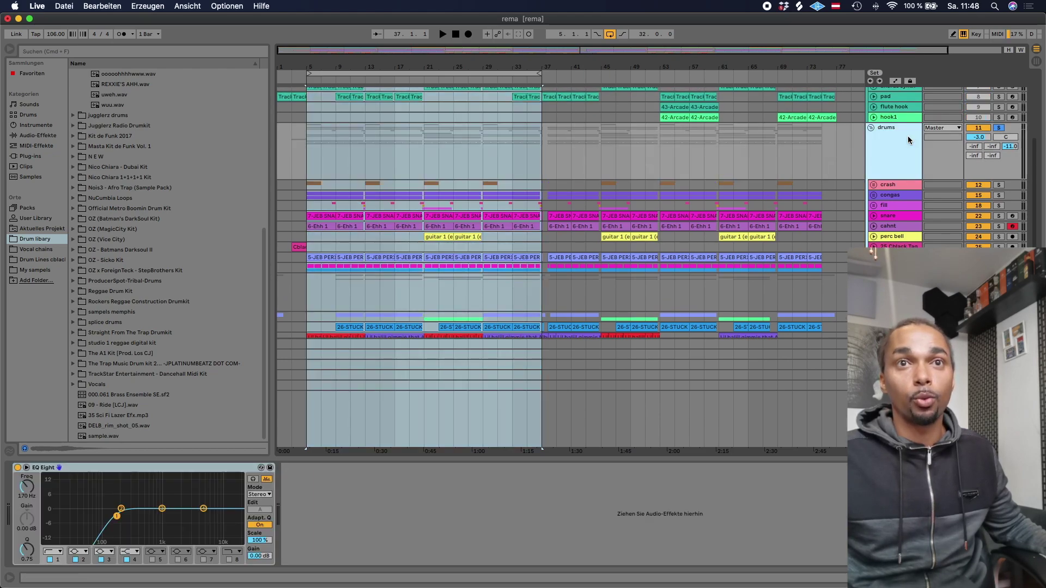
Set the drums group's EQ Eight low-cut band to 166 Hz with a Q of 0.85 and play the loop from bar 5.
scroll(903, 203, "down", 2)
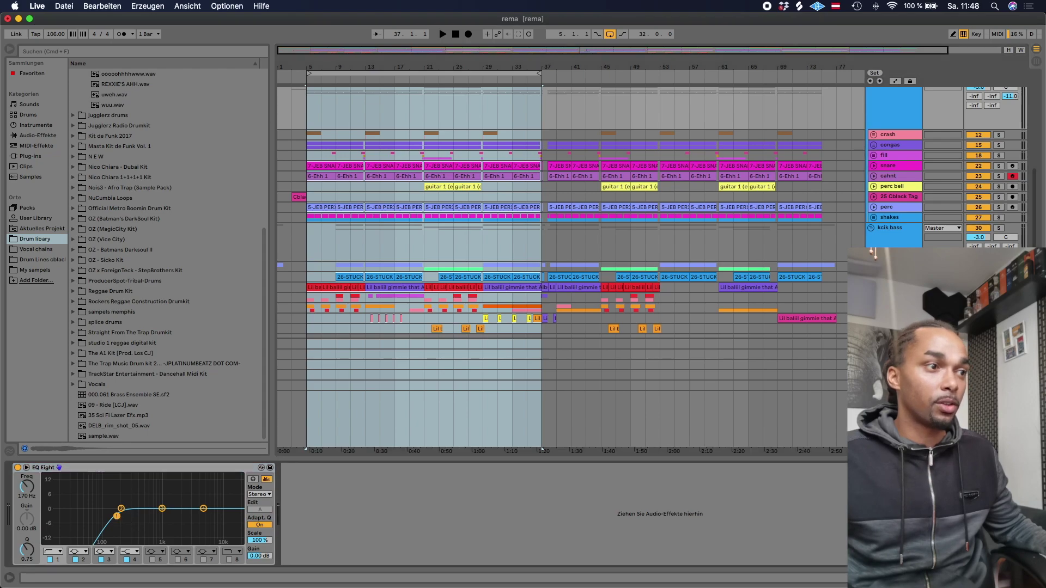
left_click_drag(118, 516, 118, 514)
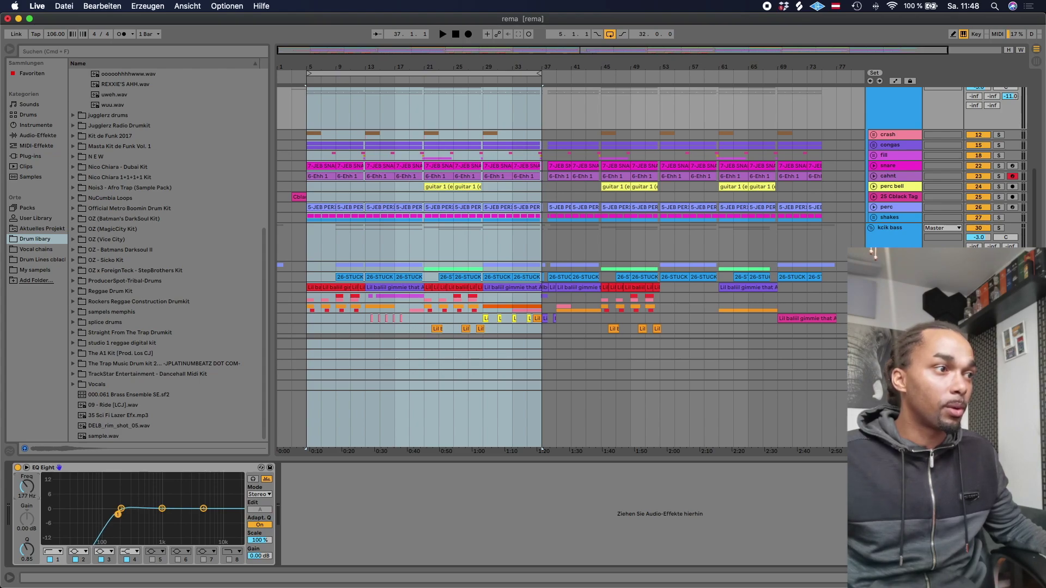
key("space")
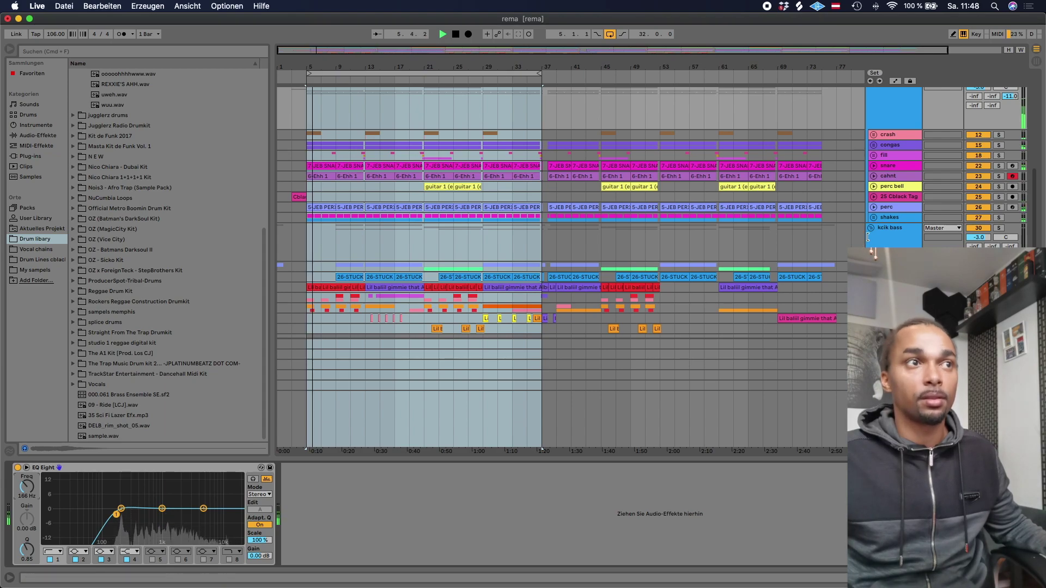
Stop playback, then unfold the kick track in the kcik bass group and show its device chain.
scroll(884, 195, "up", 1)
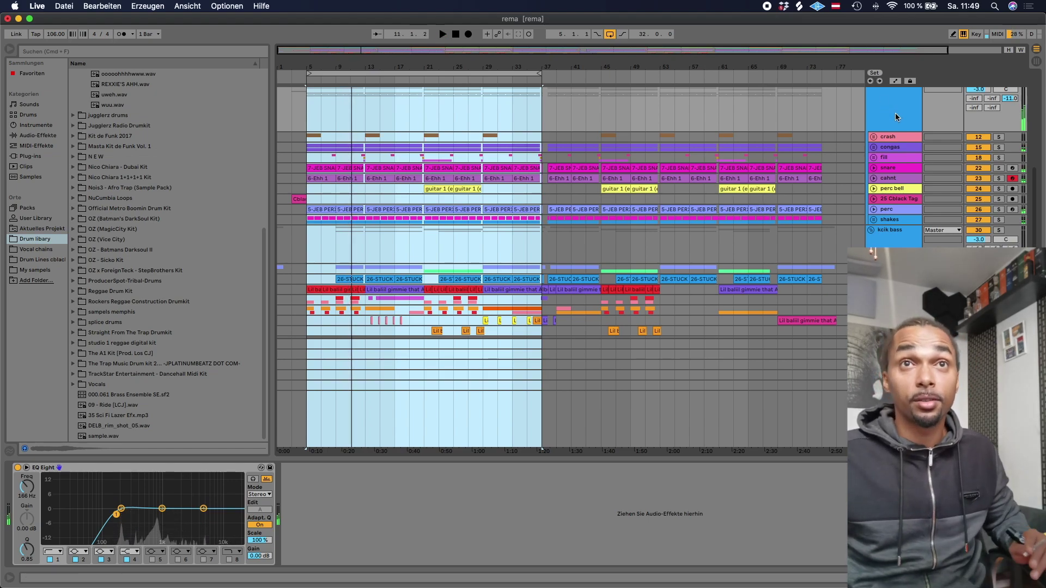
scroll(880, 109, "up", 3)
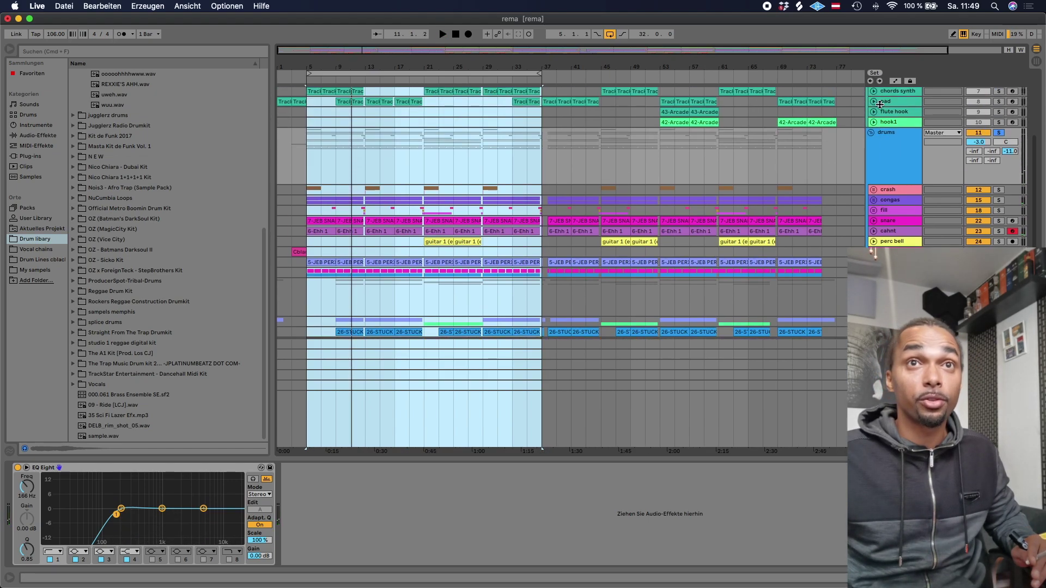
left_click(871, 133)
left_click(870, 133)
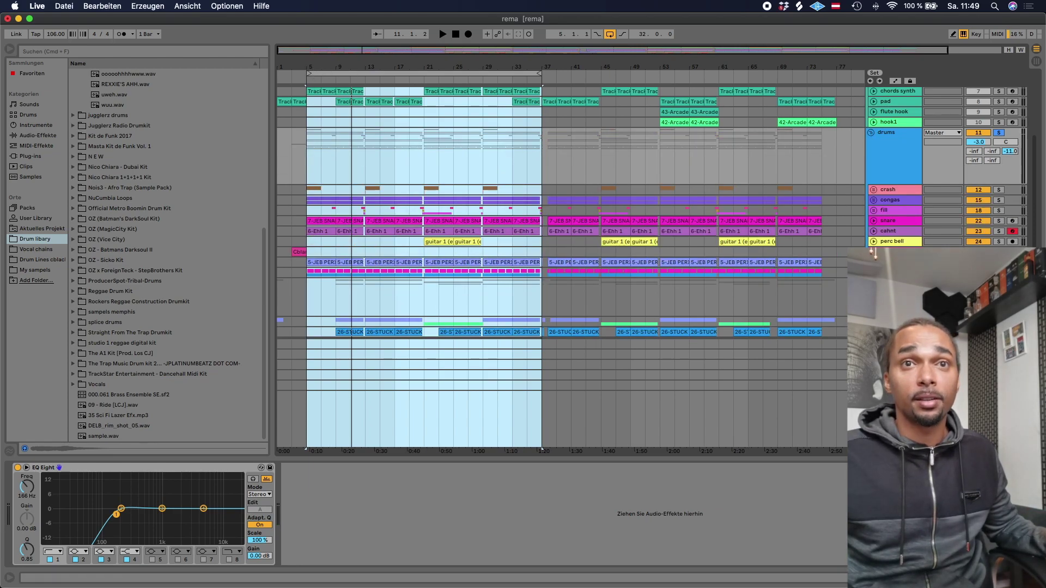
scroll(873, 252, "down", 2)
left_click(874, 252)
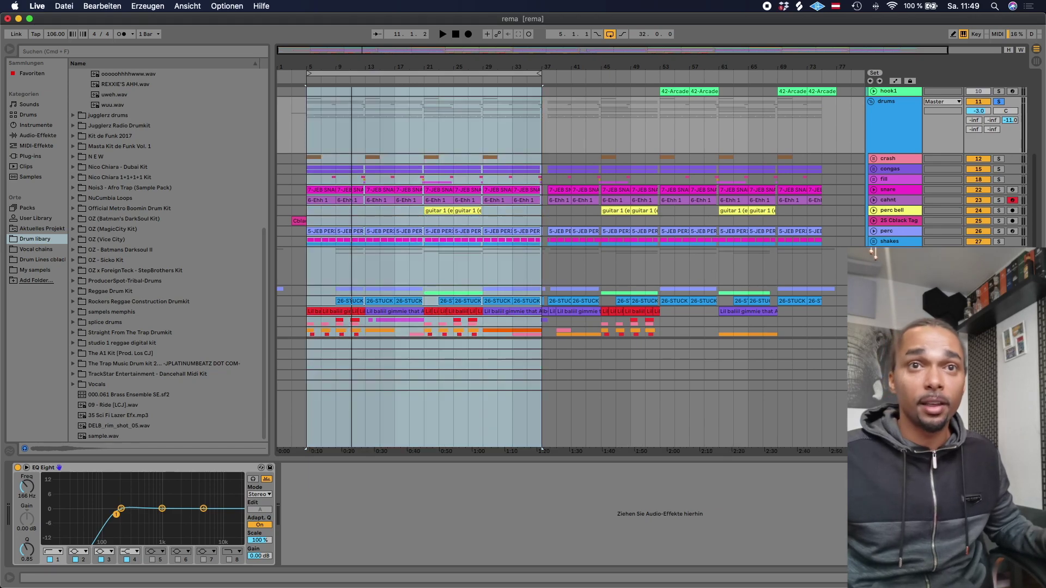
left_click(883, 301)
scroll(873, 252, "down", 1)
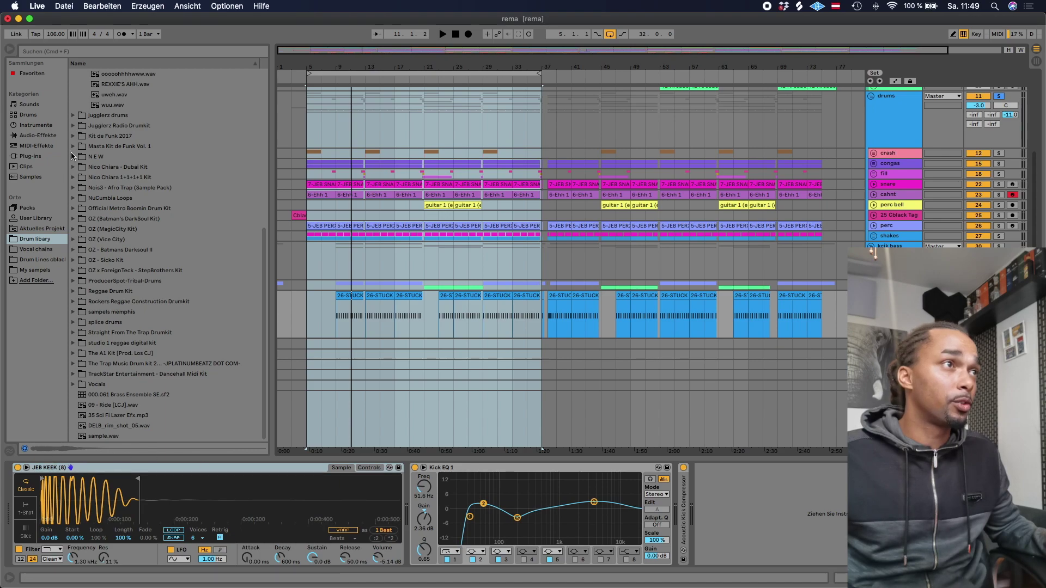
Open the KEEKS folder of the JEB AFROSWING KEET kit and audition the JEB KEEK (6) and JEB KEEK (8) samples.
scroll(109, 122, "up", 6)
left_click(80, 104)
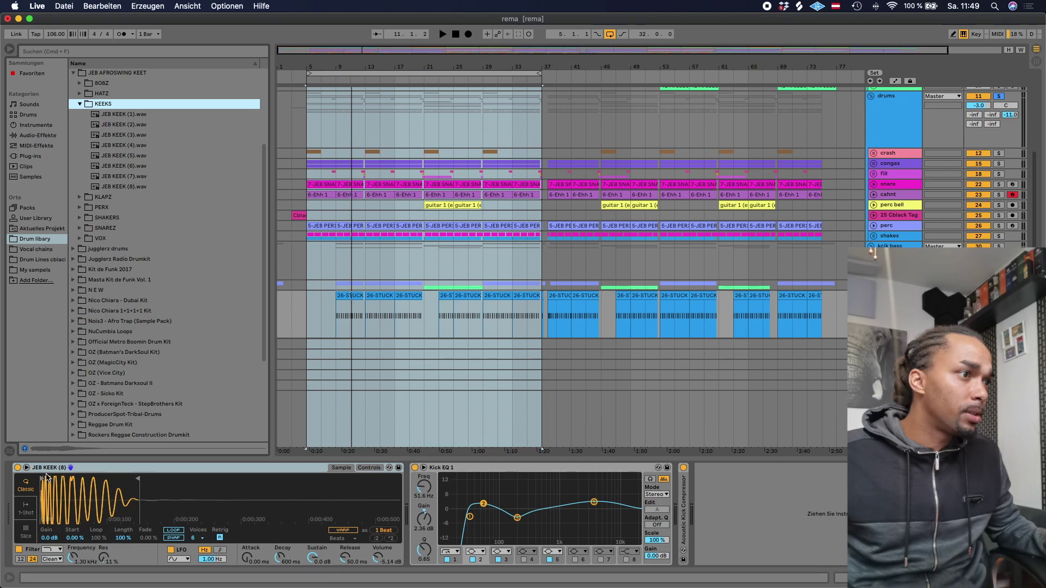
left_click(137, 166)
left_click(135, 187)
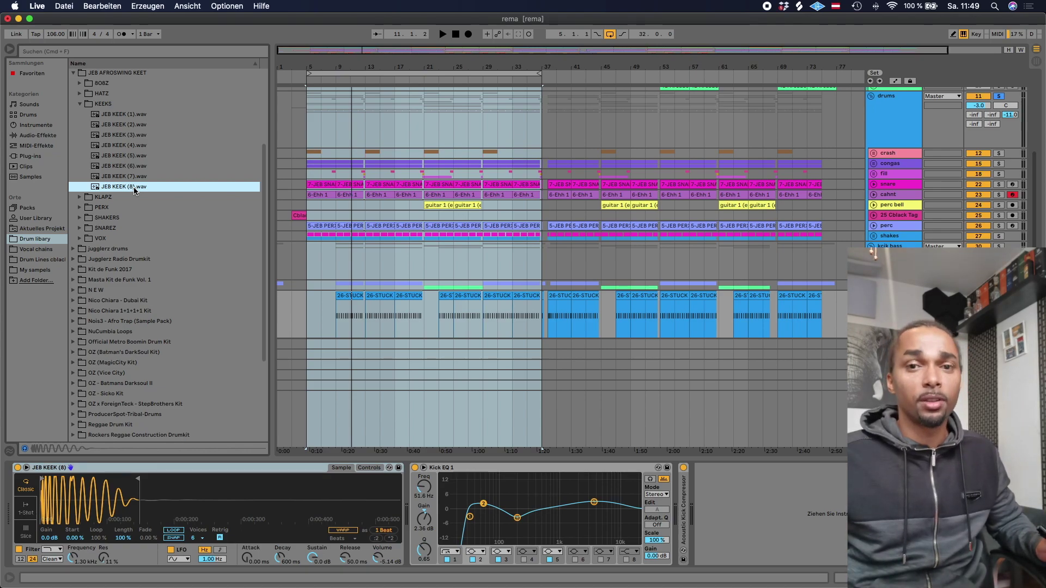
left_click(136, 167)
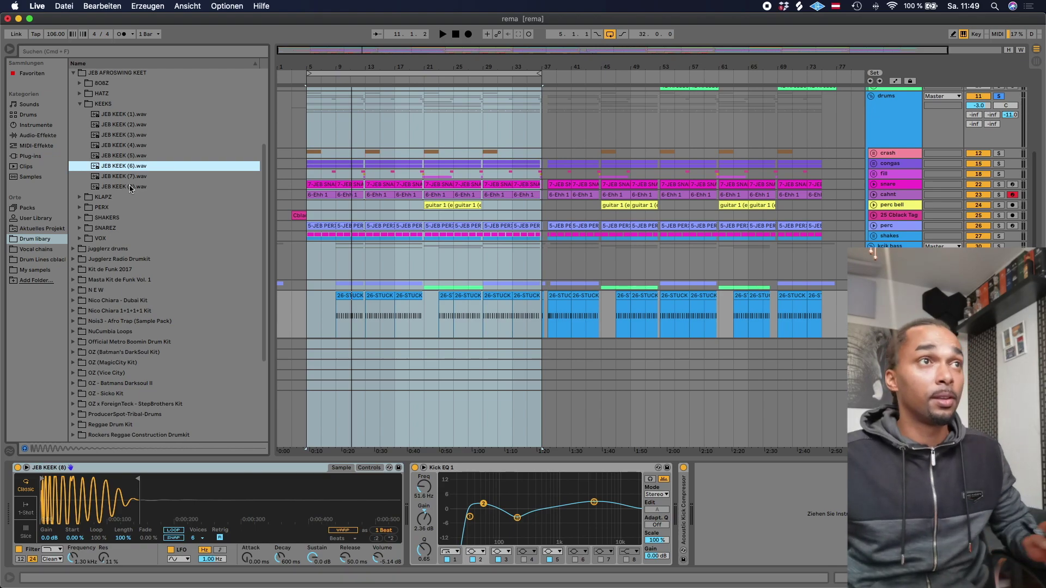
left_click(131, 187)
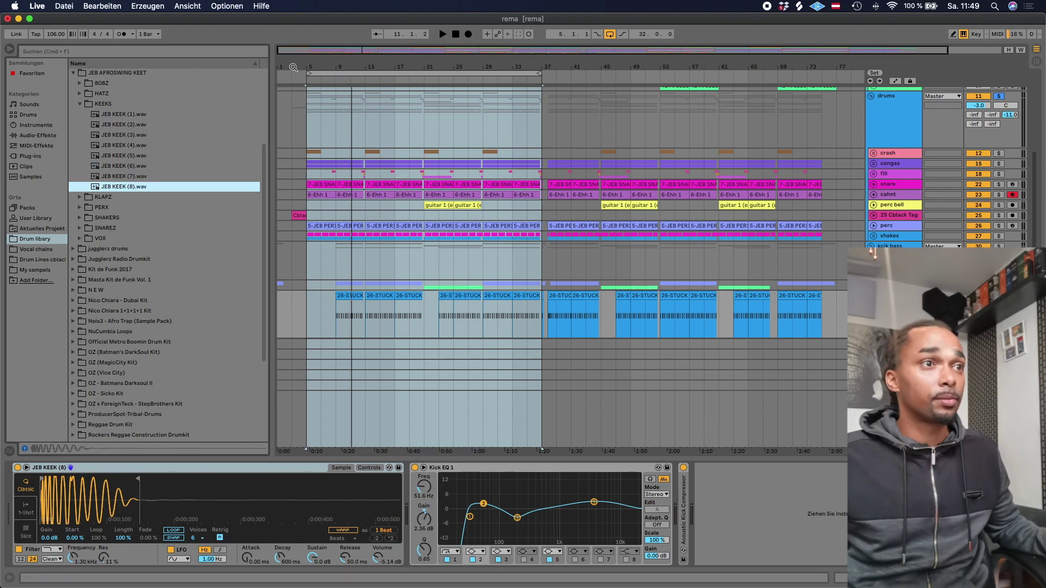
Move the loop start to bar 9 and clear the solo of the drums group.
left_click_drag(310, 73, 338, 73)
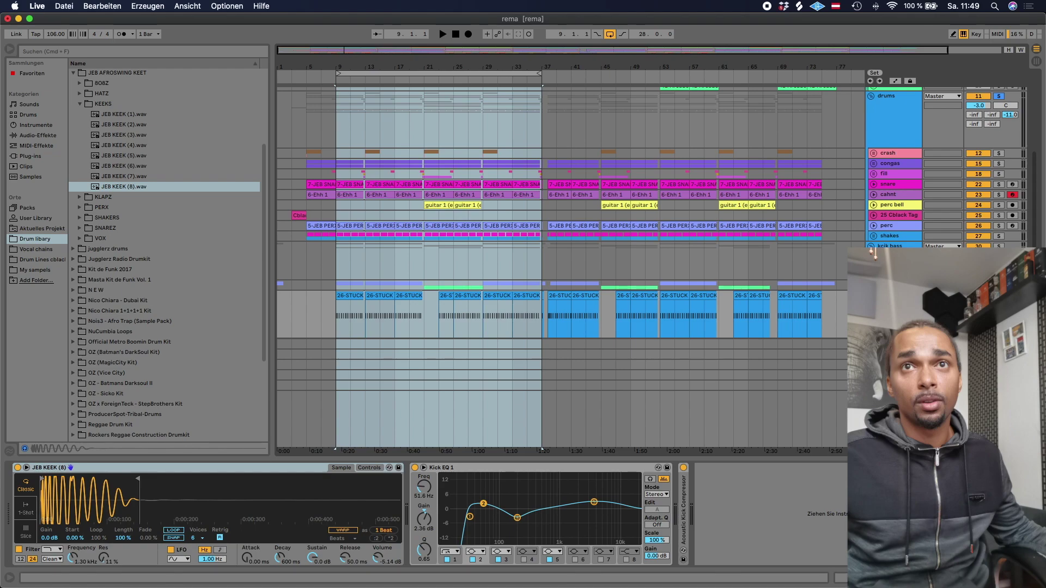
left_click(999, 97)
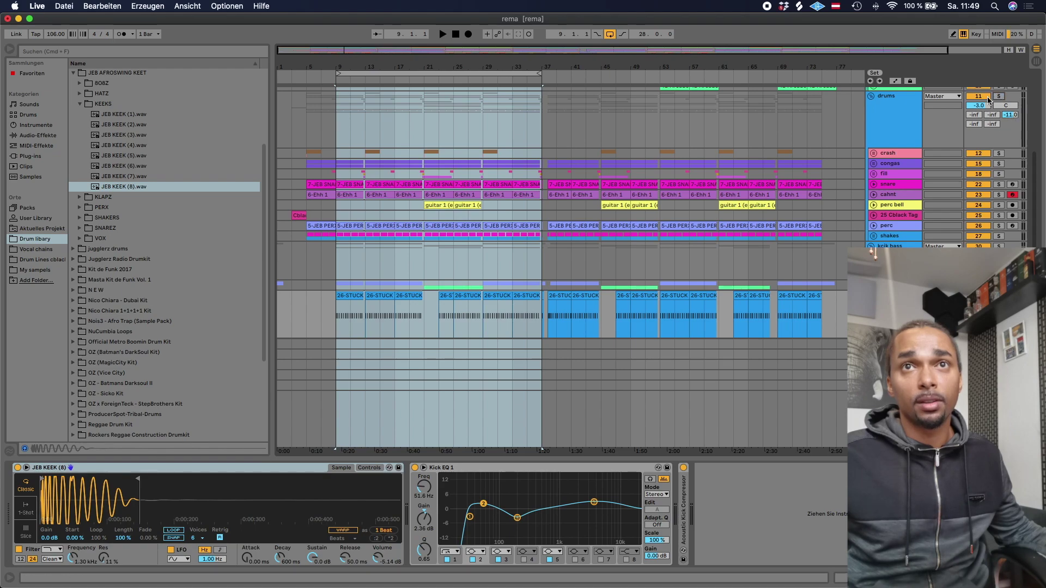
scroll(988, 99, "up", 6)
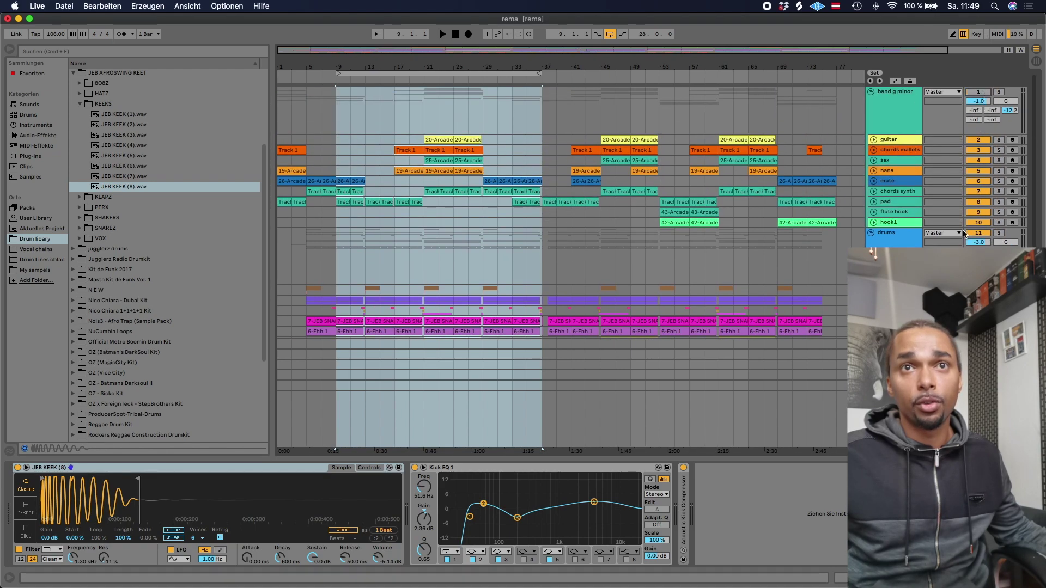
scroll(963, 235, "down", 2)
left_click(914, 176)
Fold the kick track, show the kick-sidechained Compressor in the kcik bass group, and play the loop from bar 9.
scroll(913, 175, "down", 3)
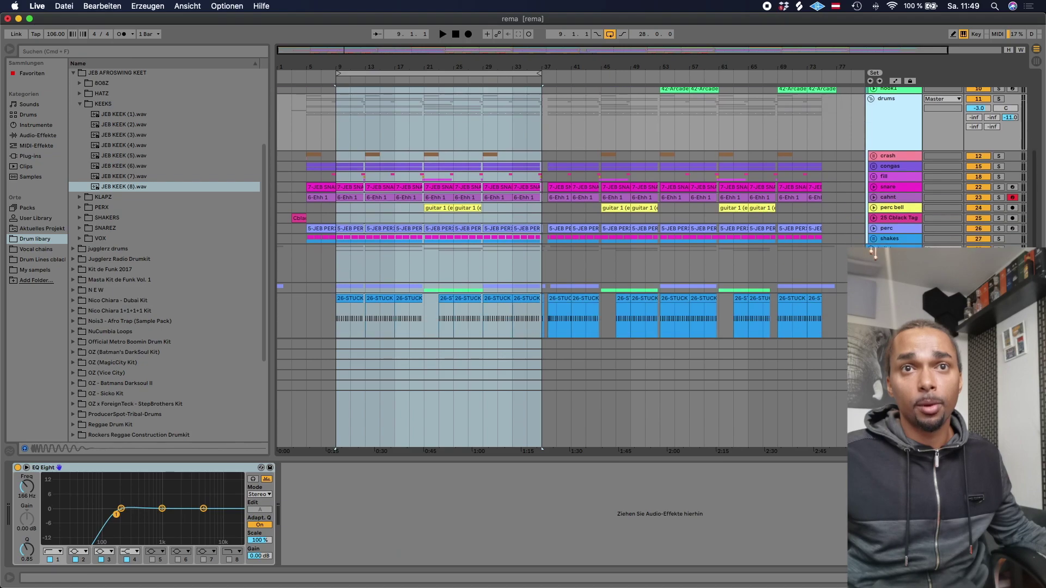
left_click(871, 251)
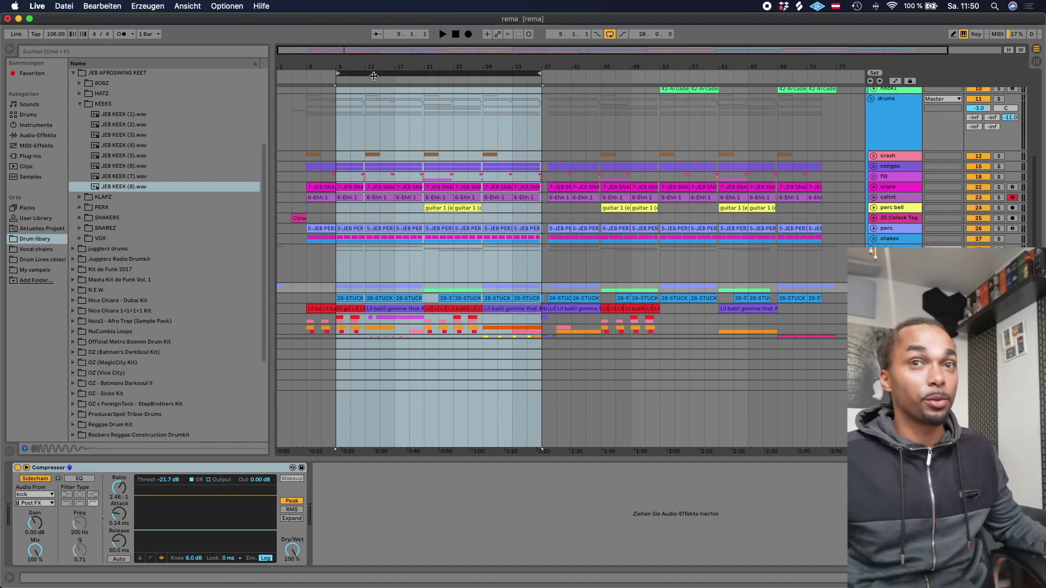
key("space")
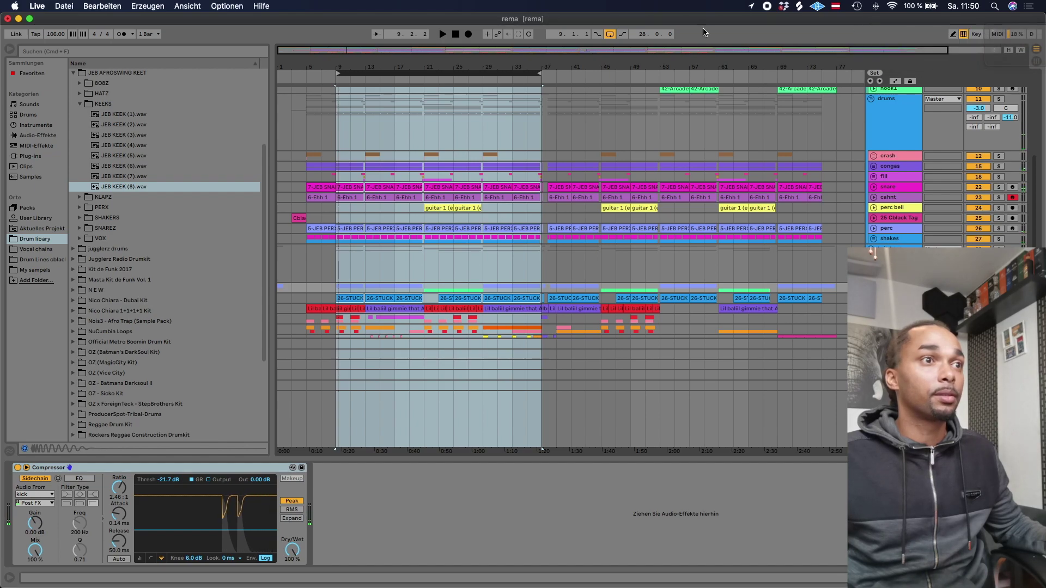
key("space")
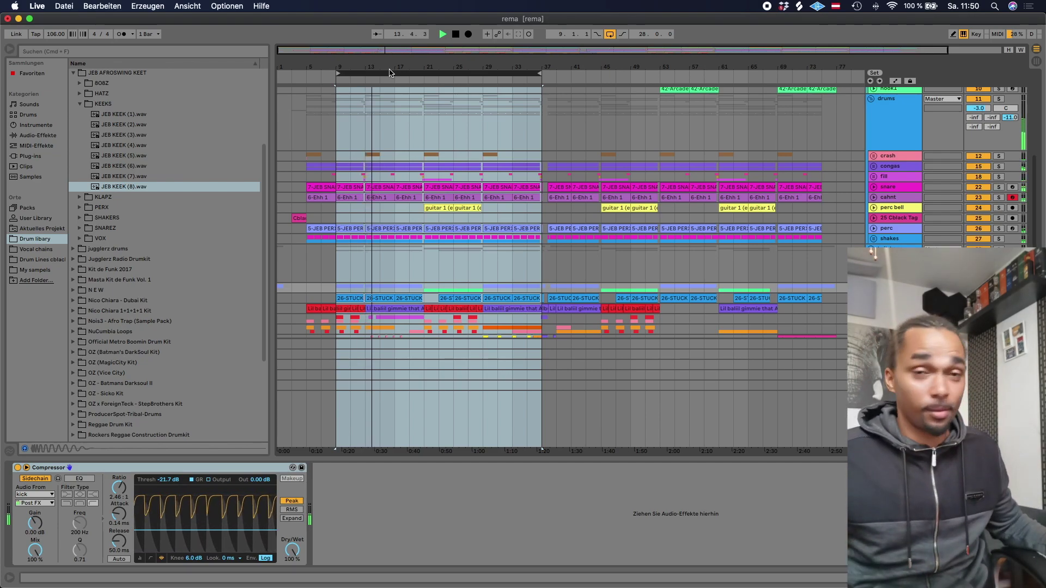
key("space")
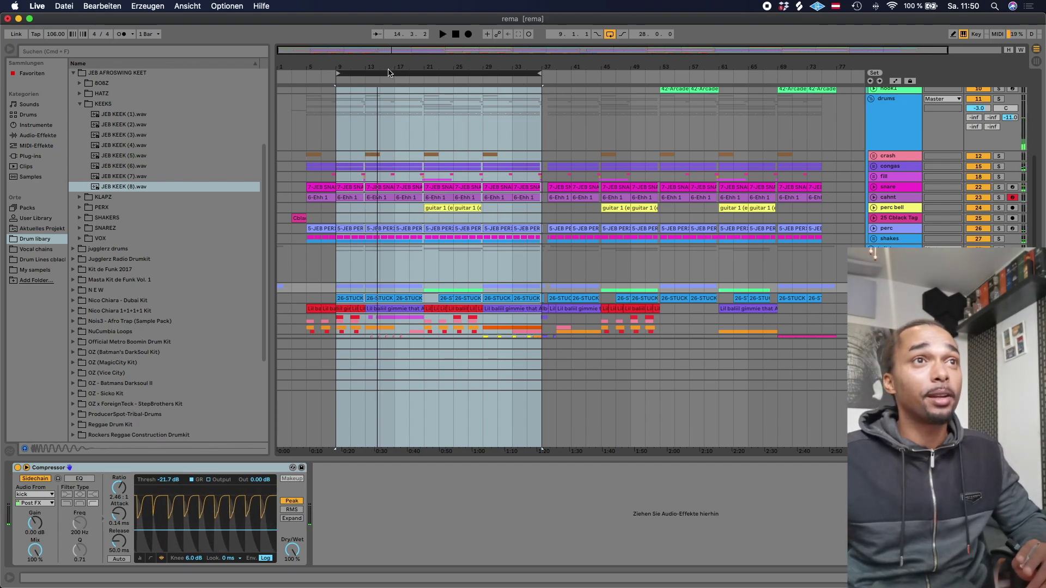
Fold the kcik bass group and the drums group.
scroll(521, 119, "up", 4)
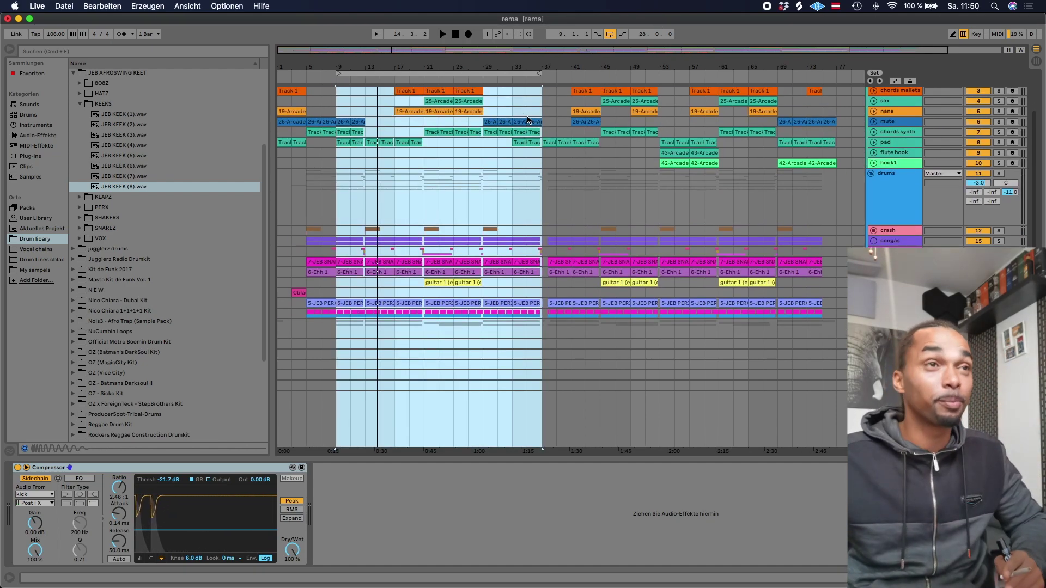
scroll(727, 144, "up", 3)
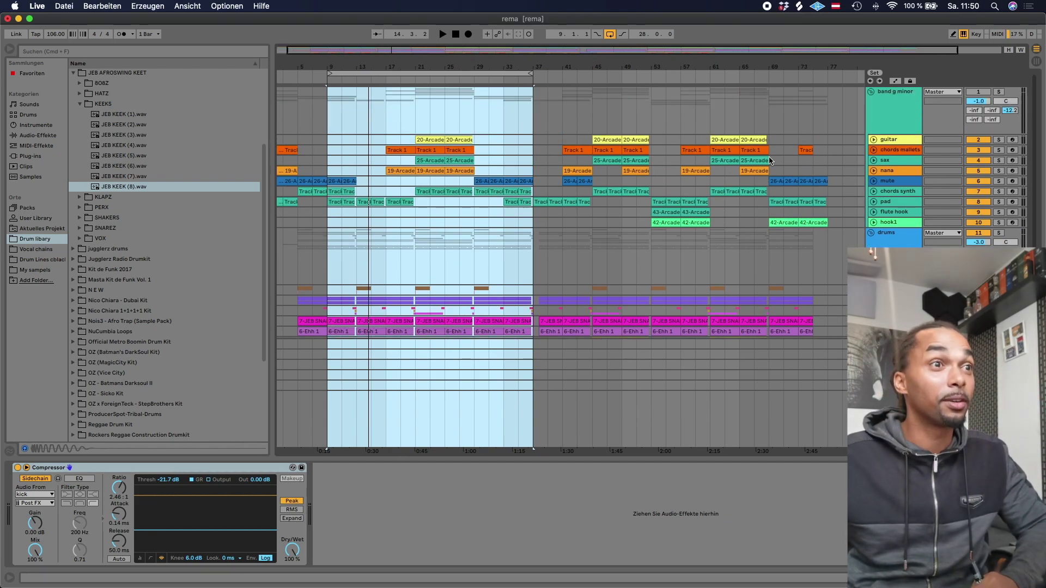
scroll(600, 153, "down", 5)
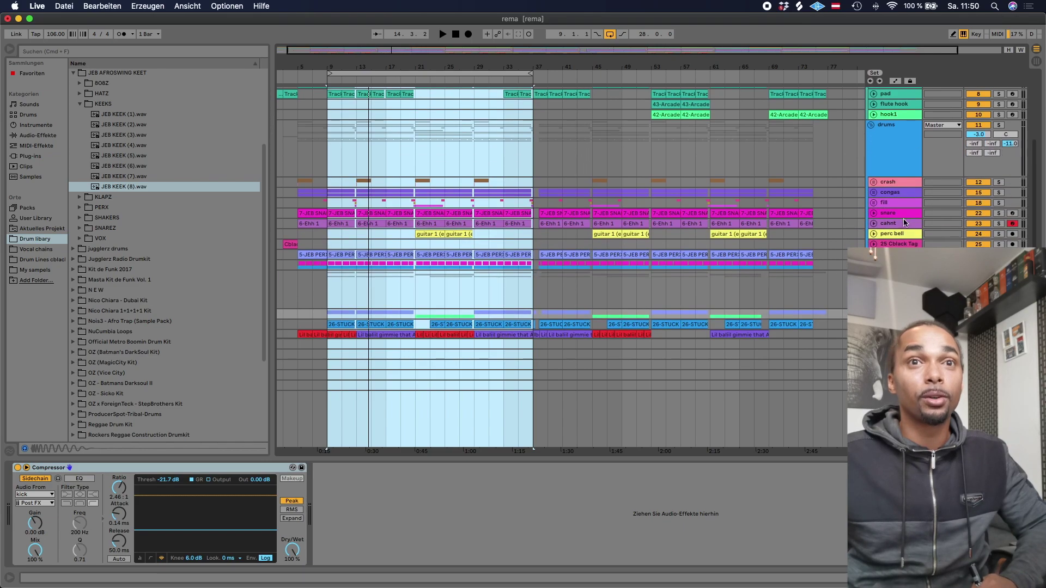
left_click(870, 275)
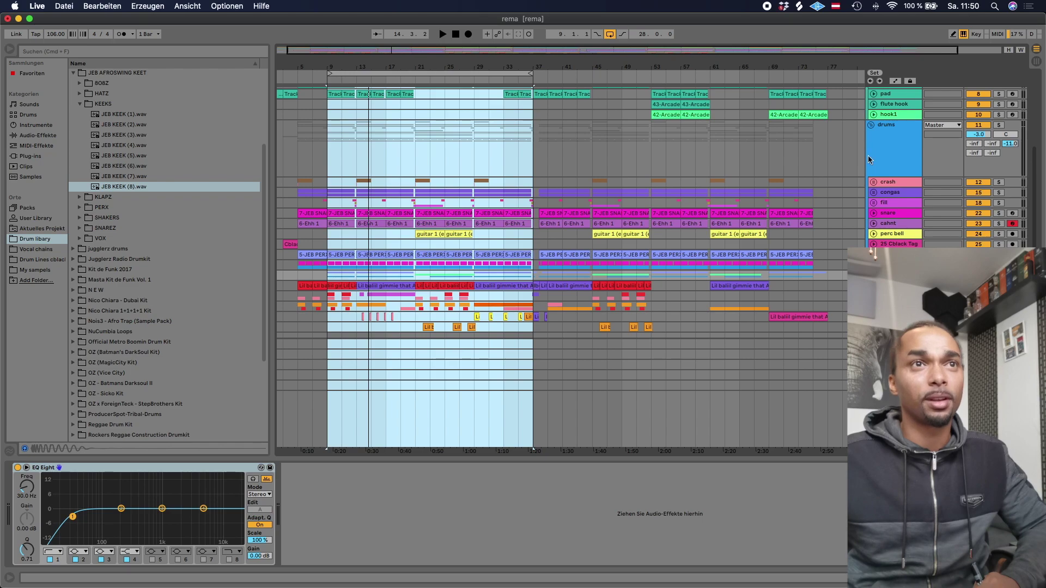
left_click(871, 126)
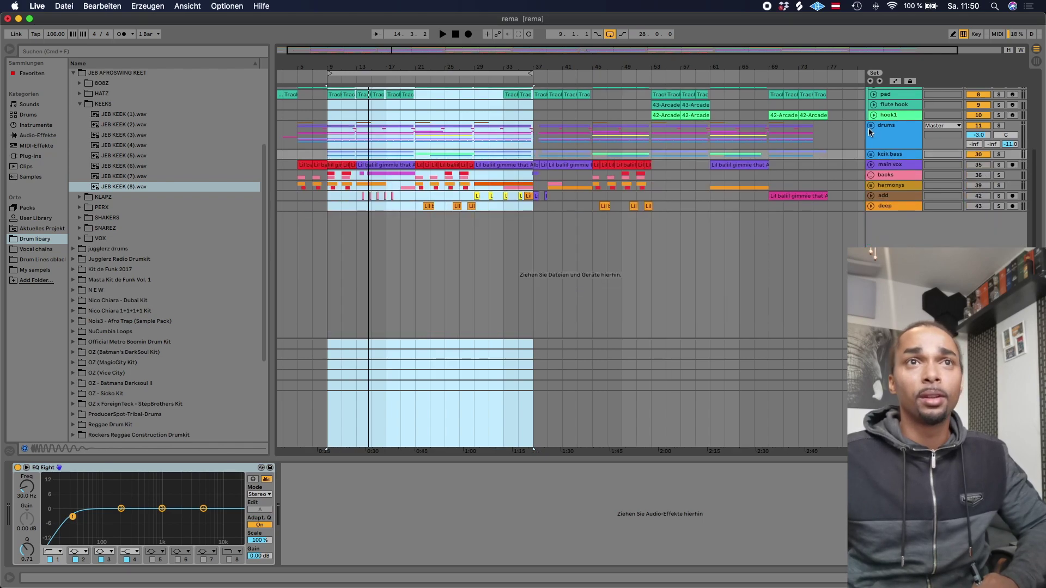
Play the full arrangement briefly from bar 9 with the band g minor group in view, then stop playback.
scroll(875, 142, "up", 3)
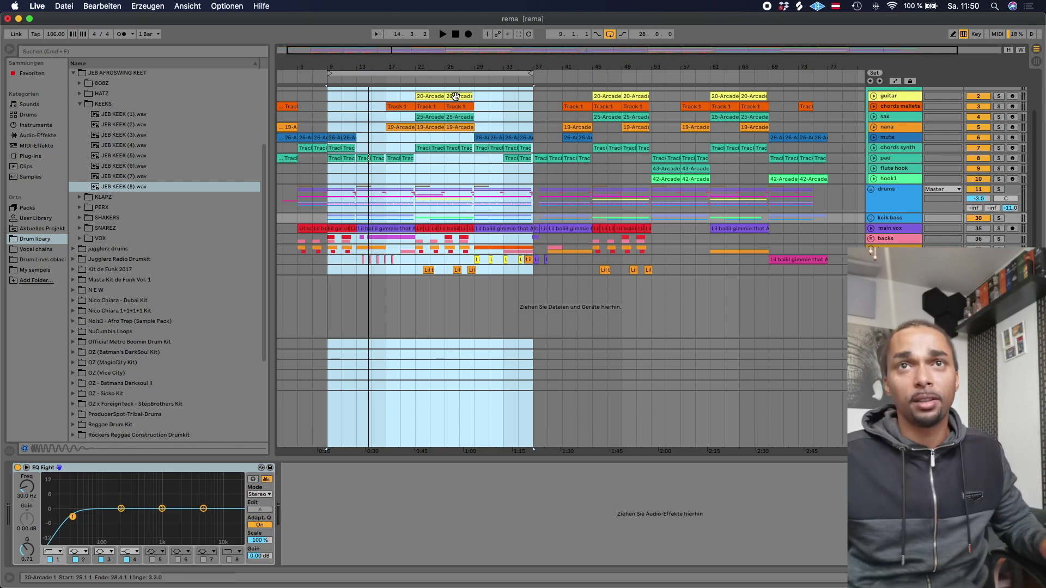
scroll(763, 95, "up", 3)
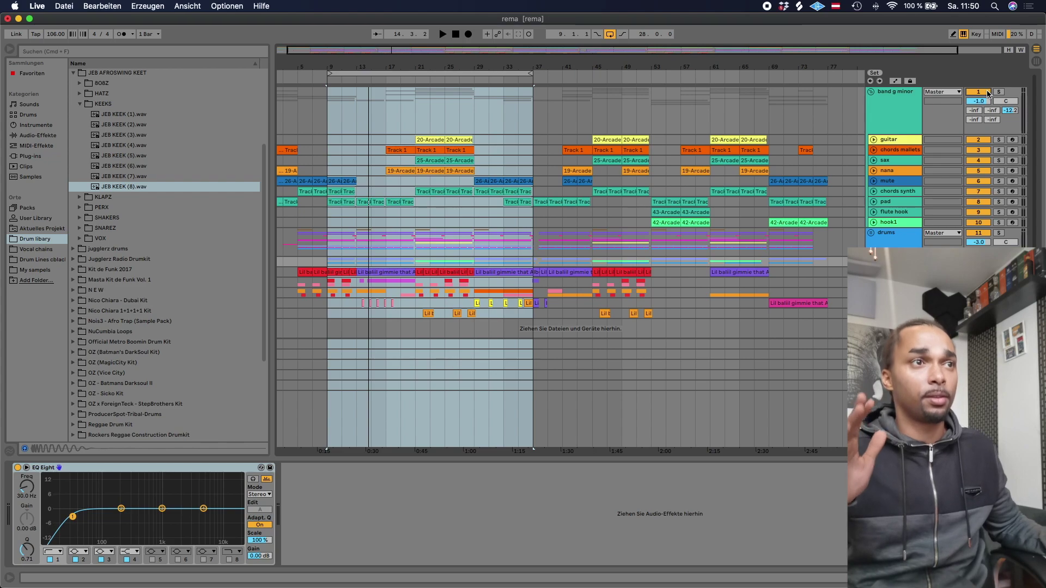
key("space")
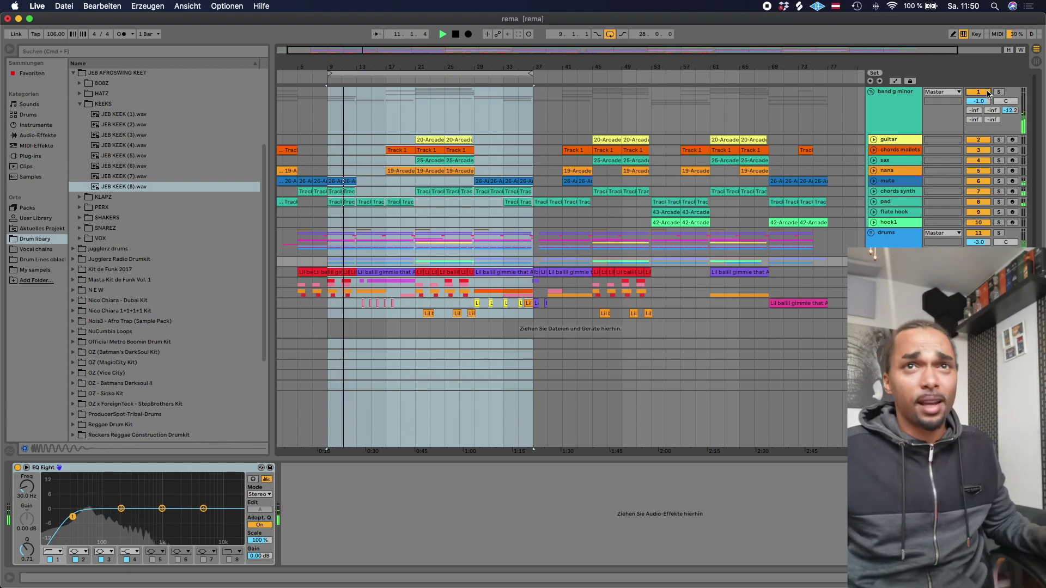
key("space")
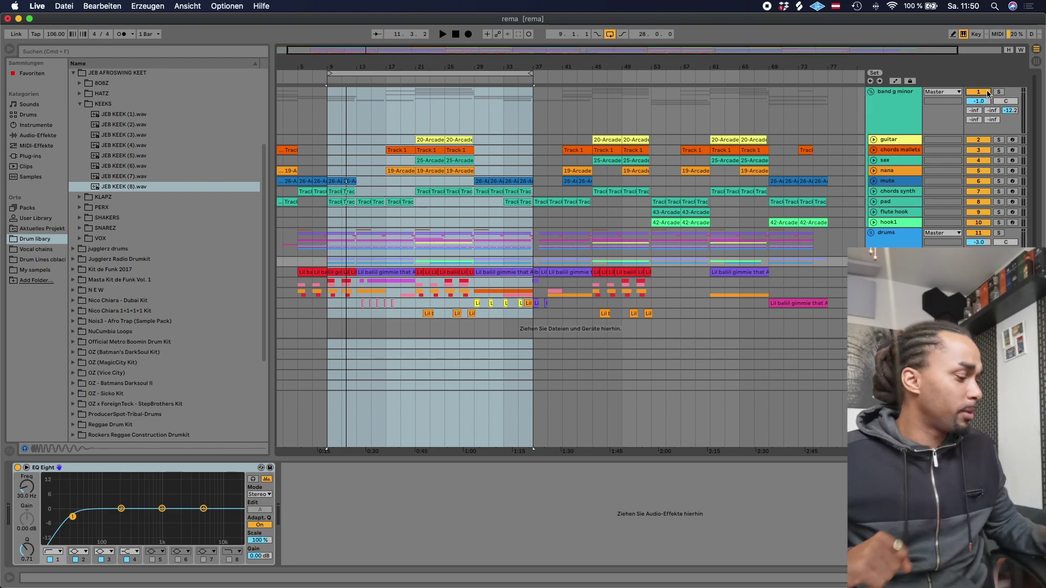
Play the arrangement and select the chords mallets section from bar 17 to bar 21.
key("space")
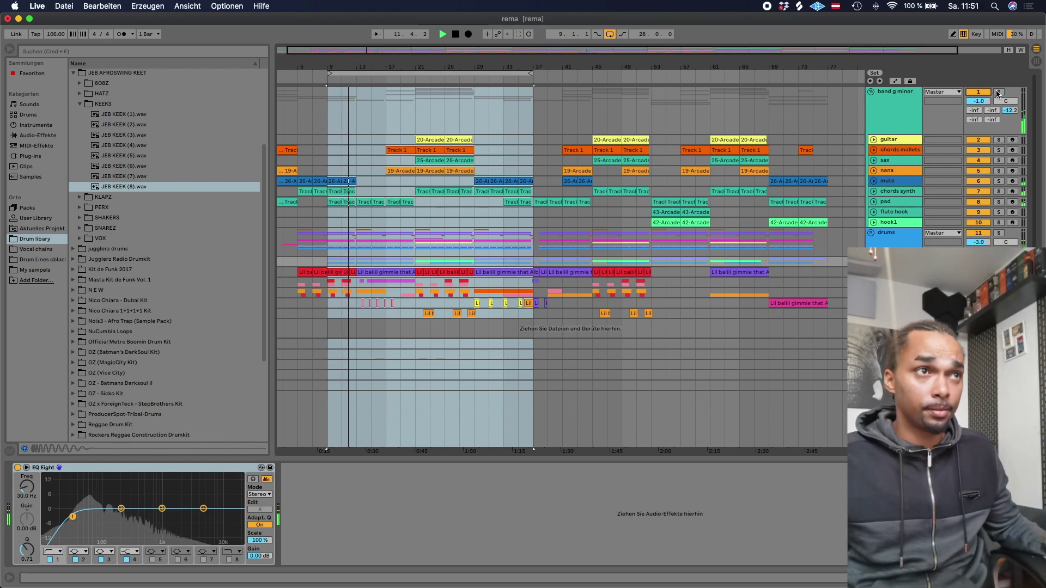
left_click(401, 150)
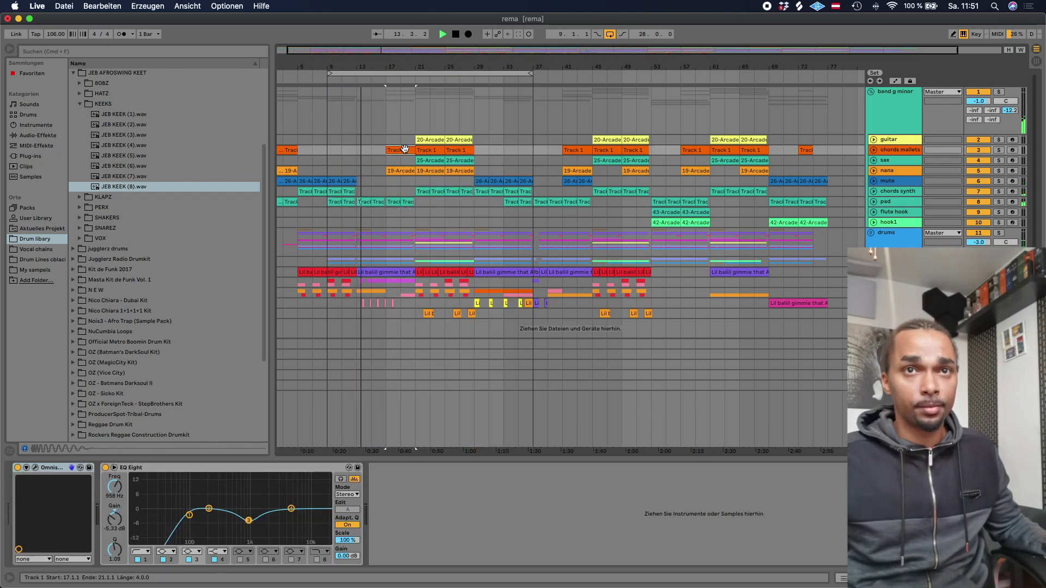
left_click(405, 149)
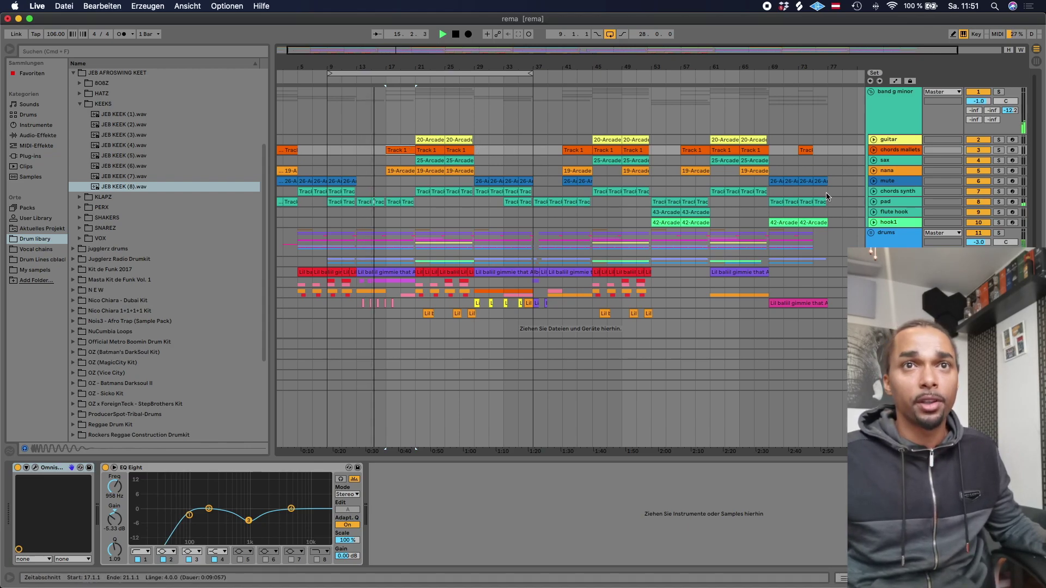
Unfold the pad track and briefly toggle its solo during playback.
left_click(873, 202)
left_click(1000, 202)
left_click(1000, 202)
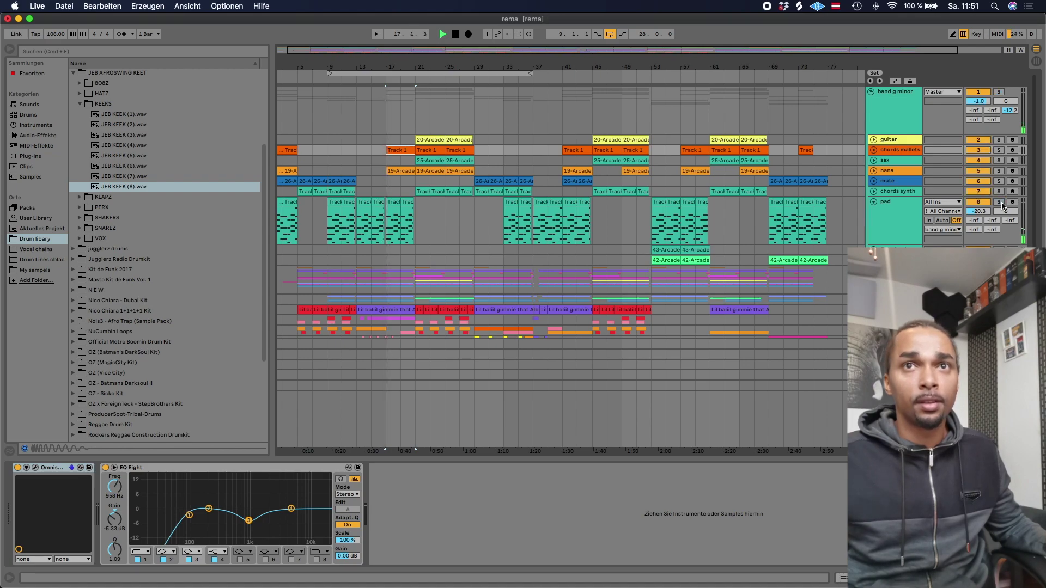
Briefly solo the chords mallets track, stop playback, and fold the pad track.
left_click(999, 150)
left_click(999, 151)
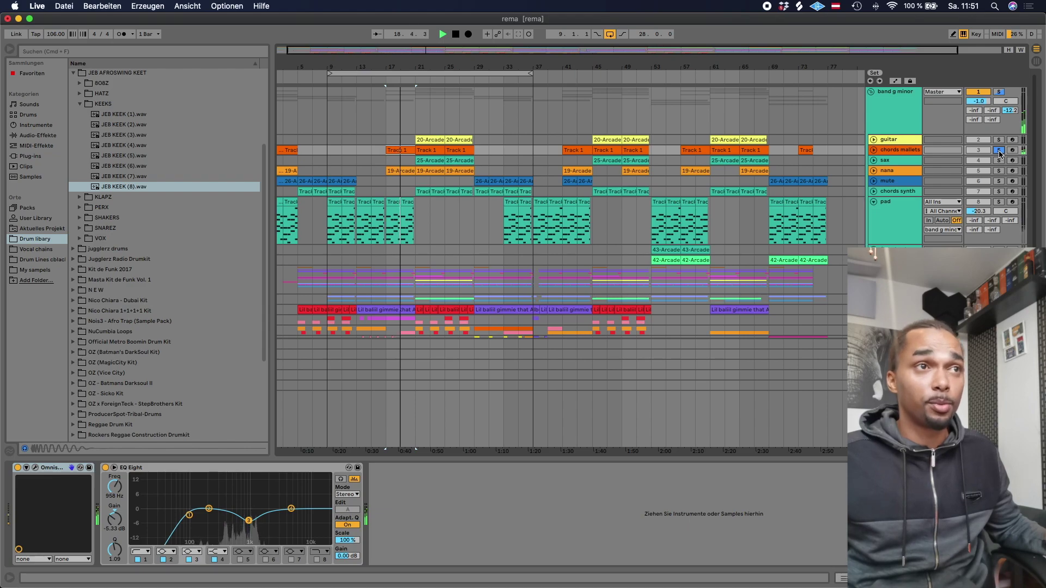
key("space")
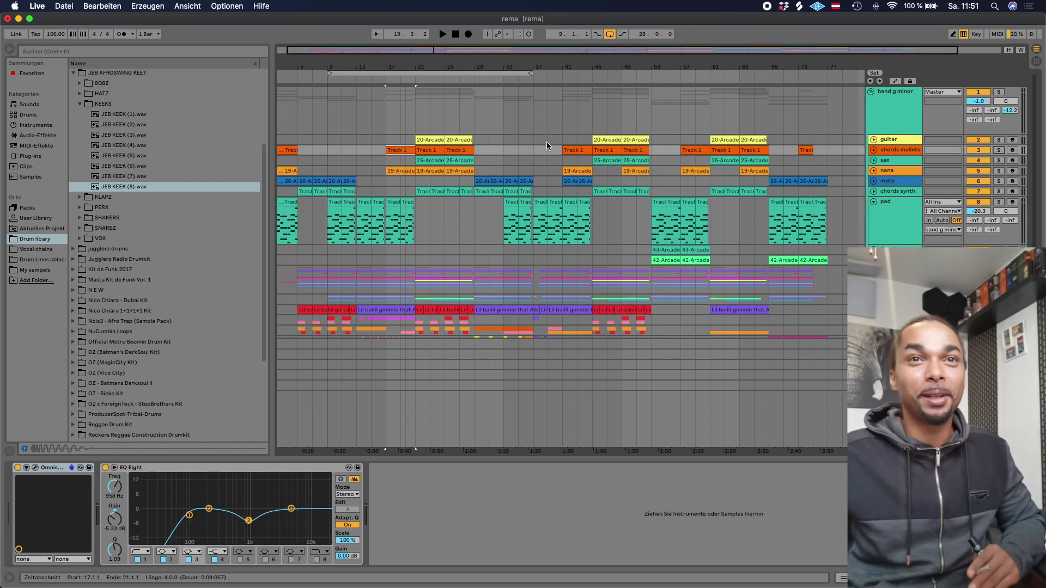
left_click(874, 202)
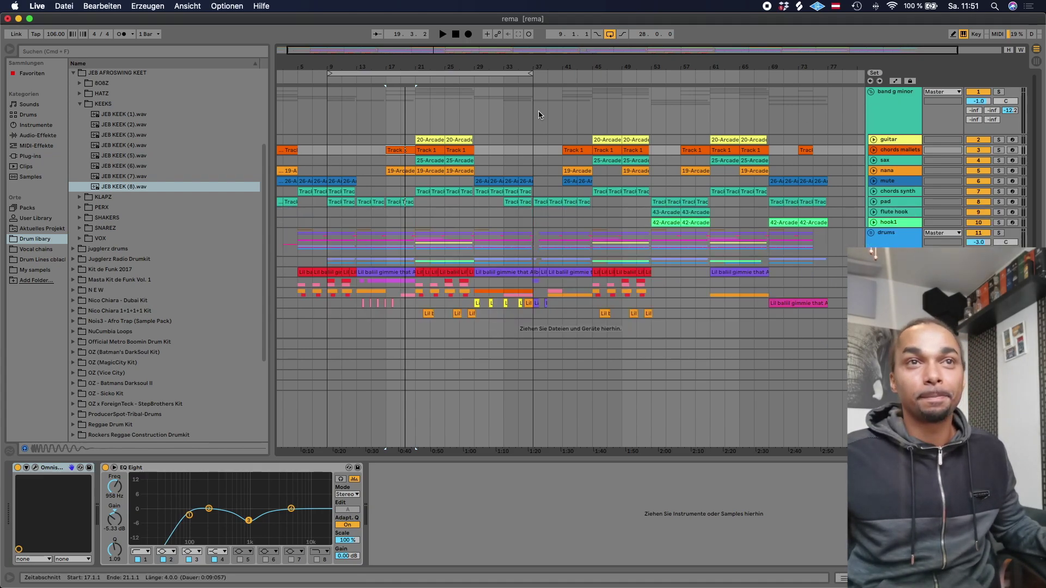
Select the drums group, then the sax track to show its Arcade and EQ Eight devices.
left_click(915, 240)
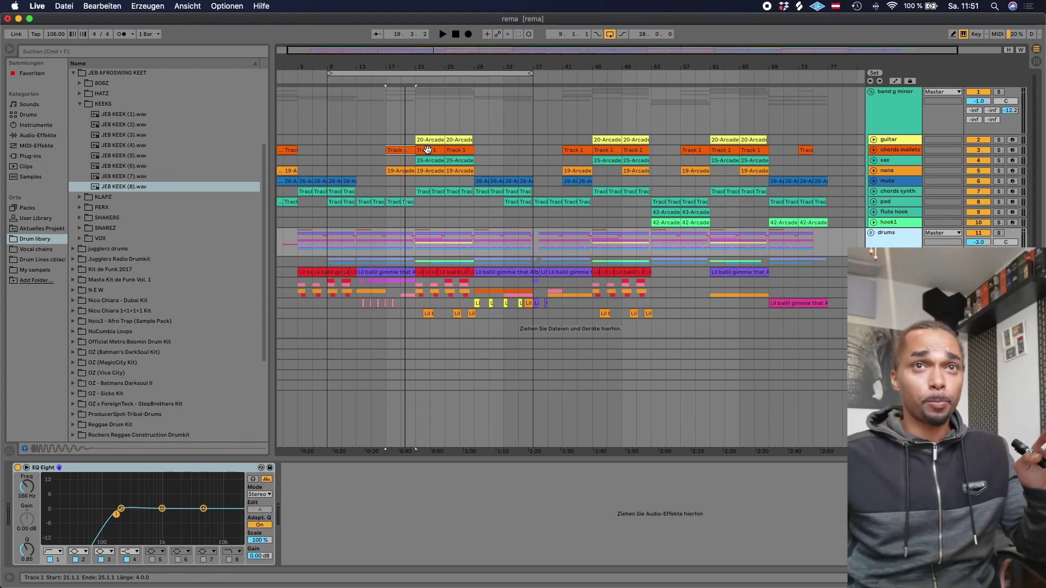
left_click(911, 162)
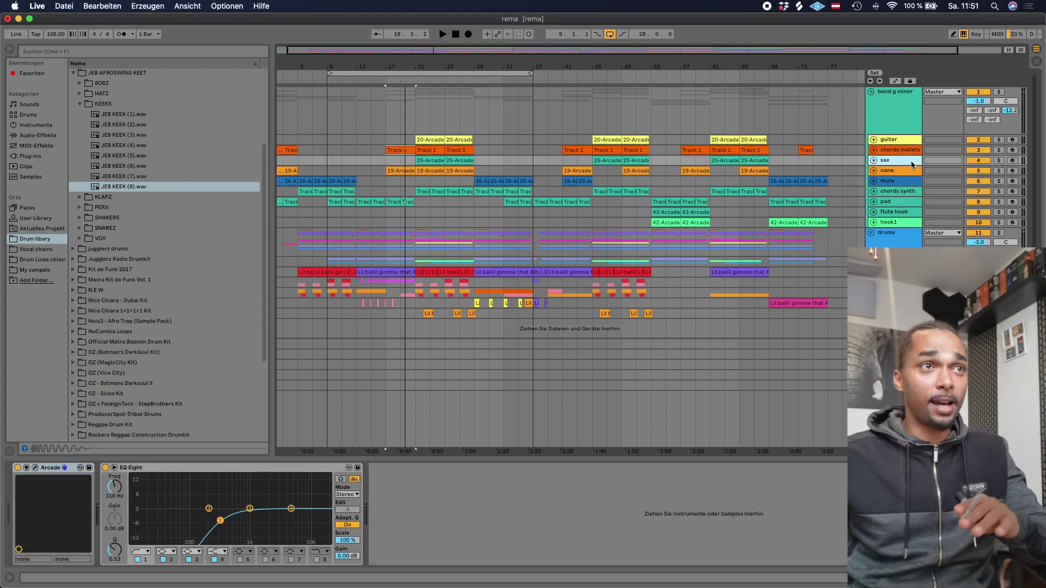
scroll(911, 162, "down", 1)
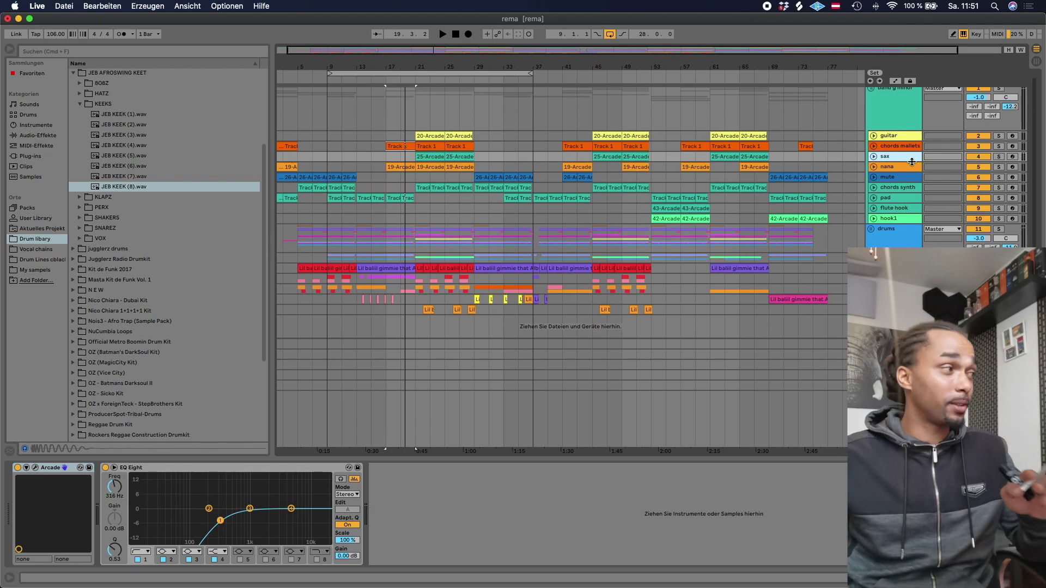
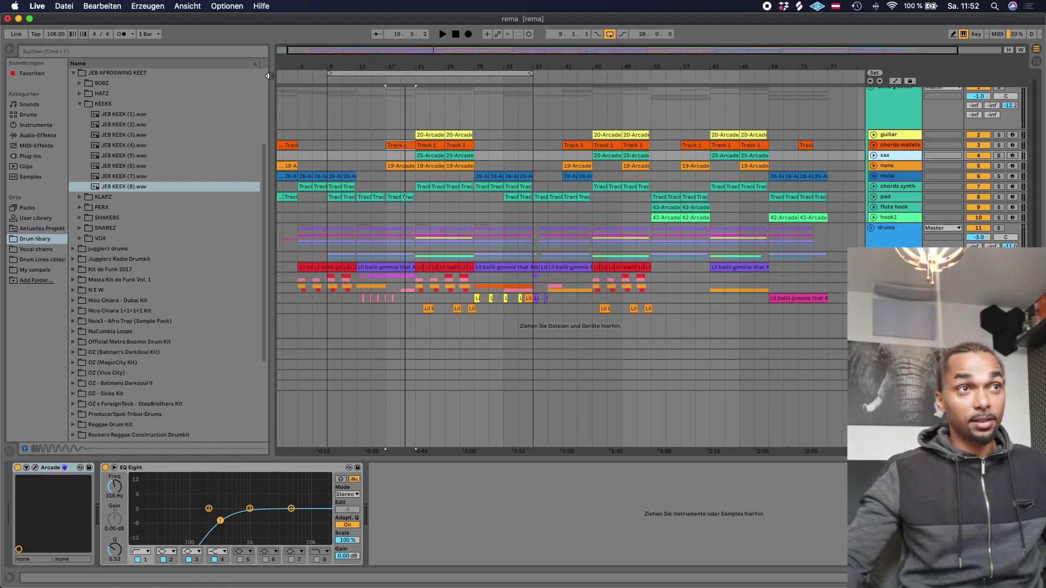
Move the loop start to bar 21 and toggle the sax track off and on.
left_click_drag(329, 73, 410, 72)
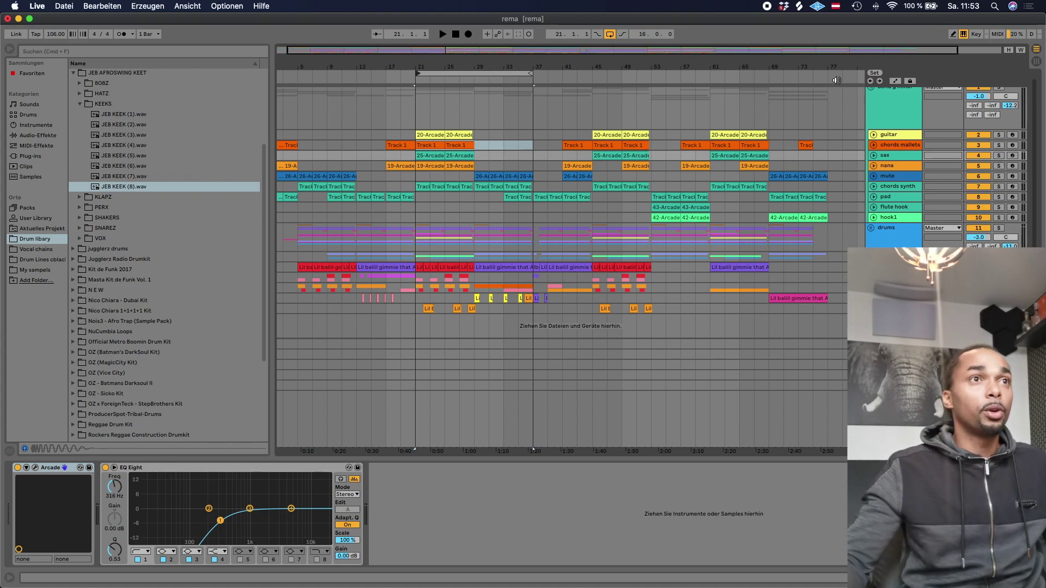
left_click_drag(417, 73, 410, 76)
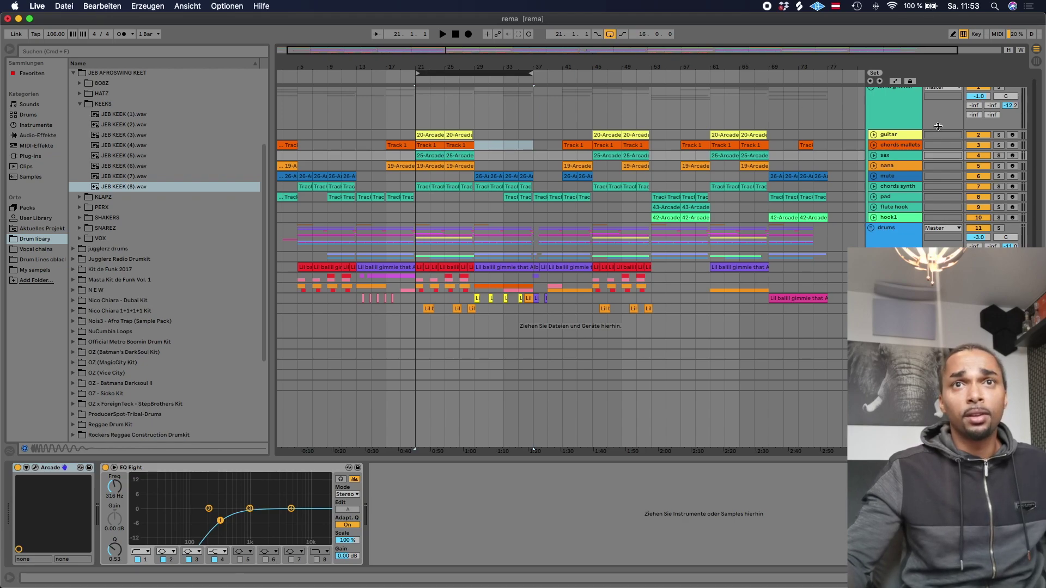
left_click(981, 156)
left_click(981, 155)
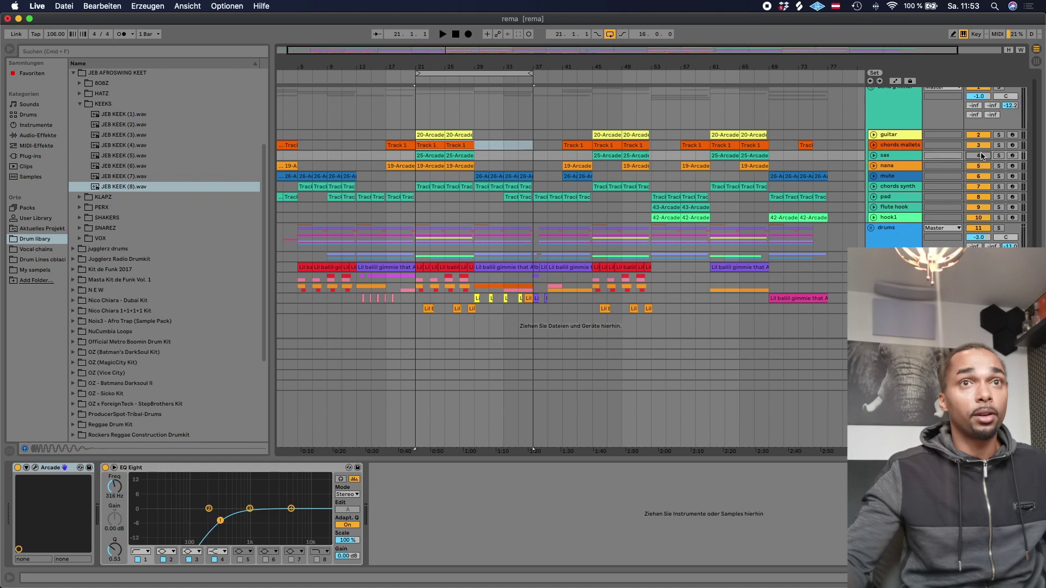
Play the full arrangement briefly from bar 21, then stop playback.
left_click(516, 73)
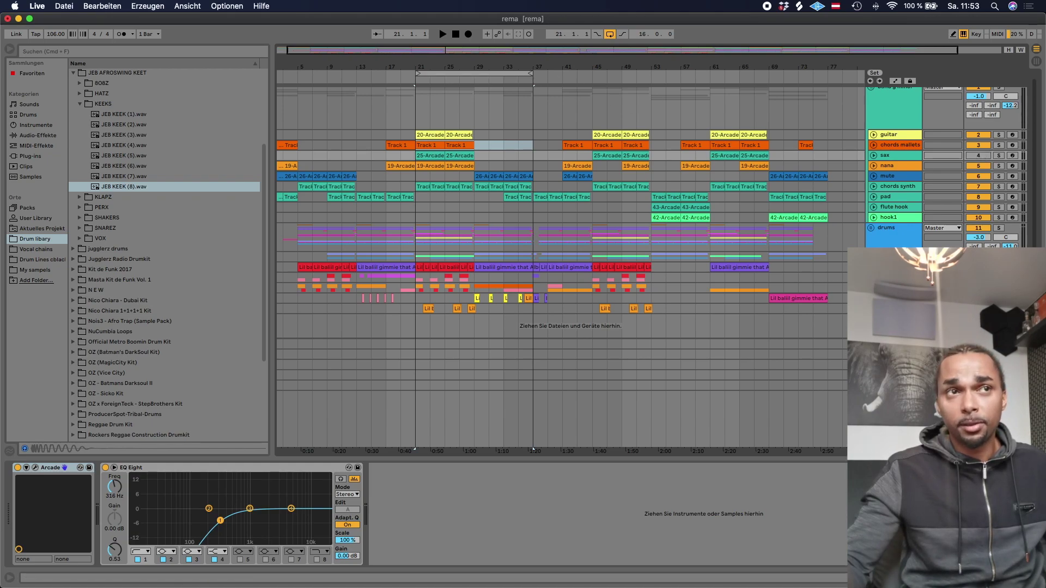
key("space")
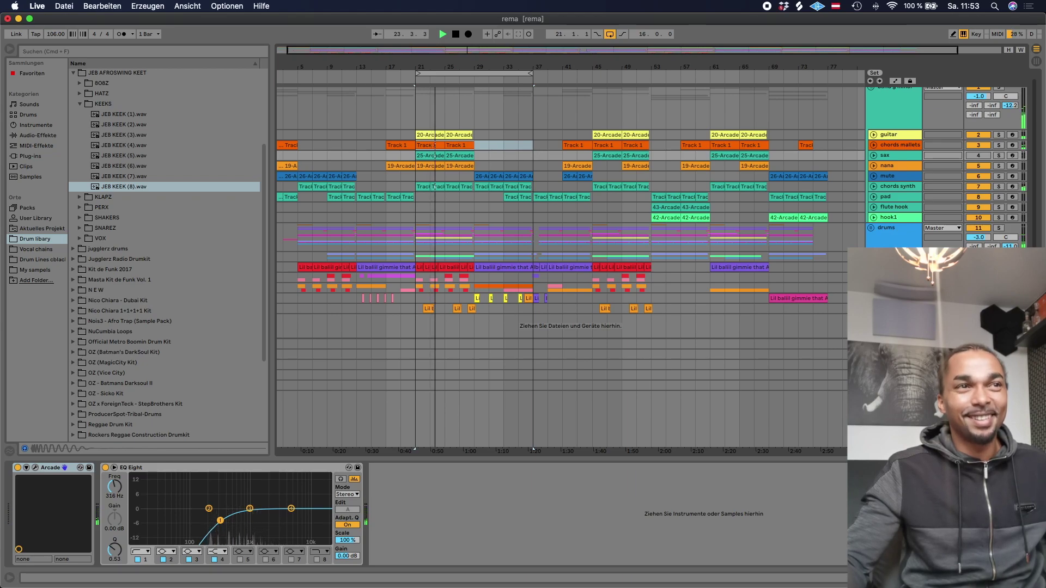
key("space")
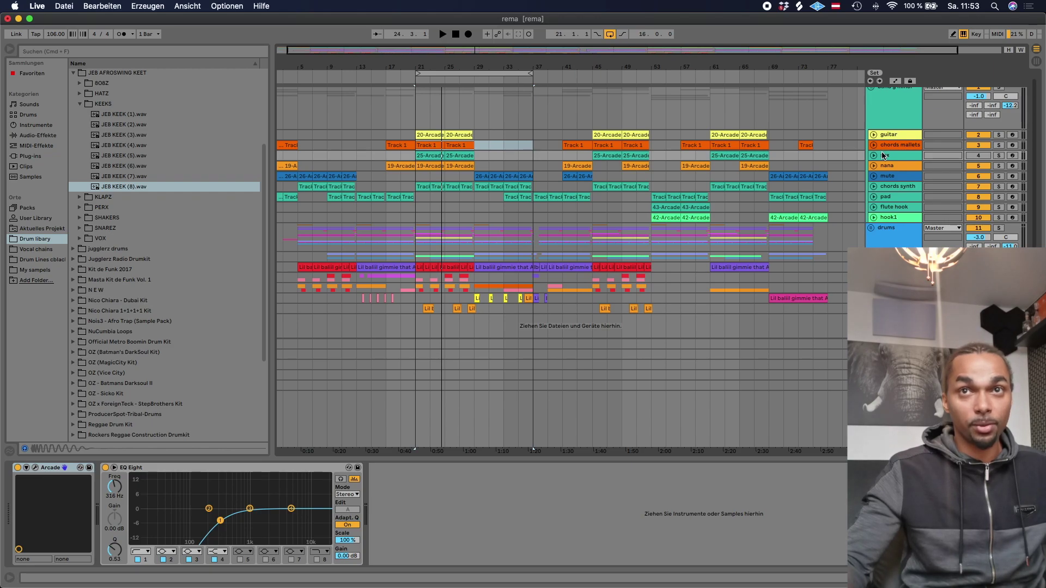
Solo the sax track, shorten the loop to end at bar 29, and play it briefly.
left_click(999, 156)
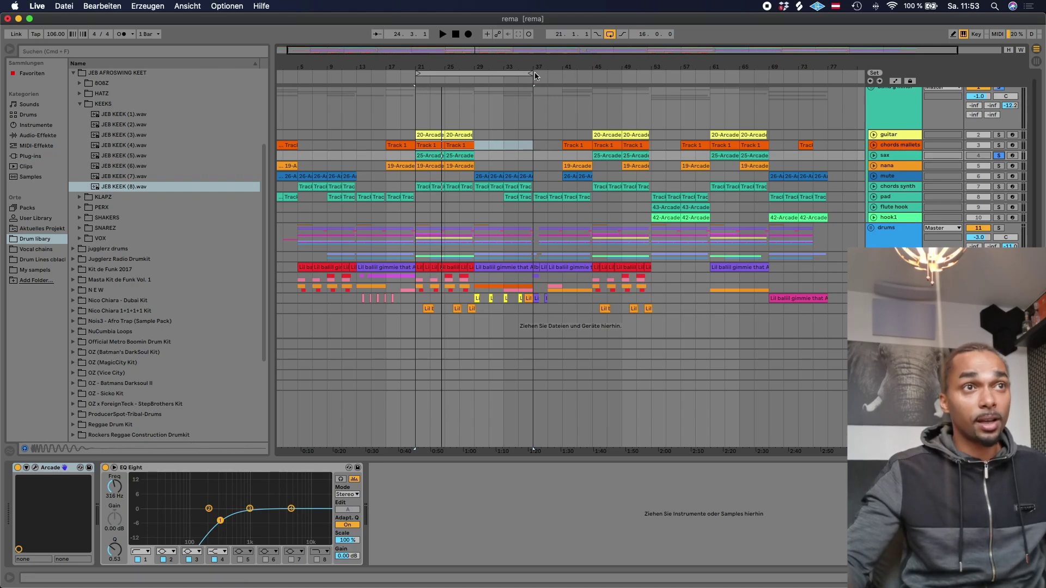
left_click_drag(531, 74, 468, 79)
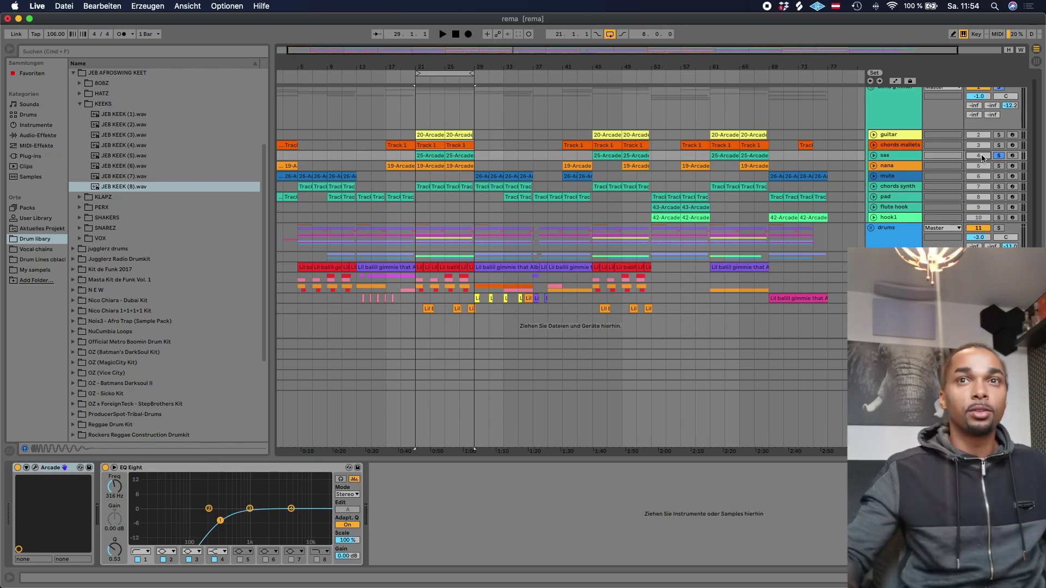
key("space")
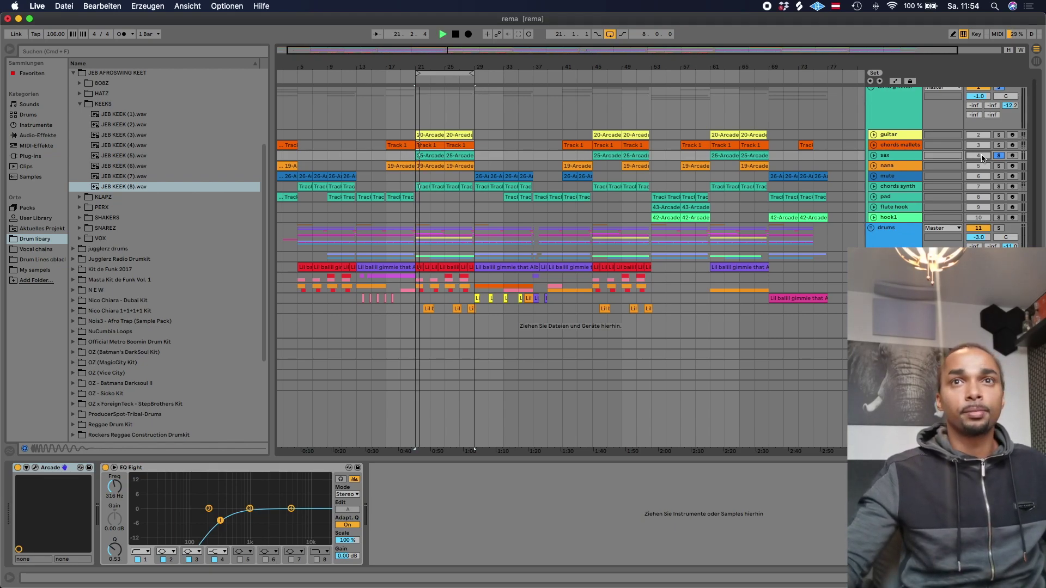
key("space")
Open the sax track's Arcade plug-in, show its session key list, and close the plug-in window.
left_click(901, 156)
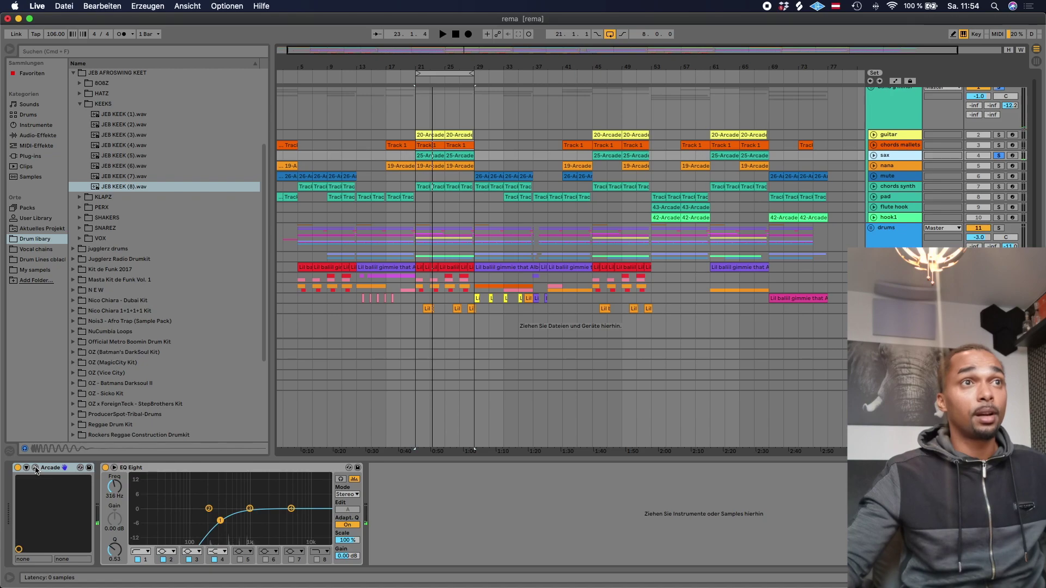
left_click(36, 468)
left_click_drag(478, 106, 446, 32)
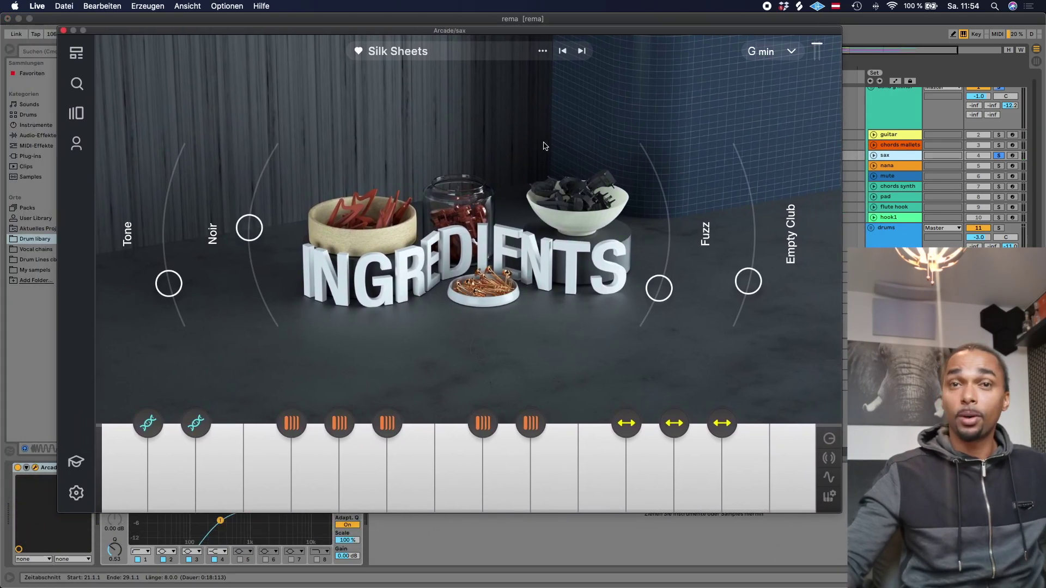
left_click(778, 52)
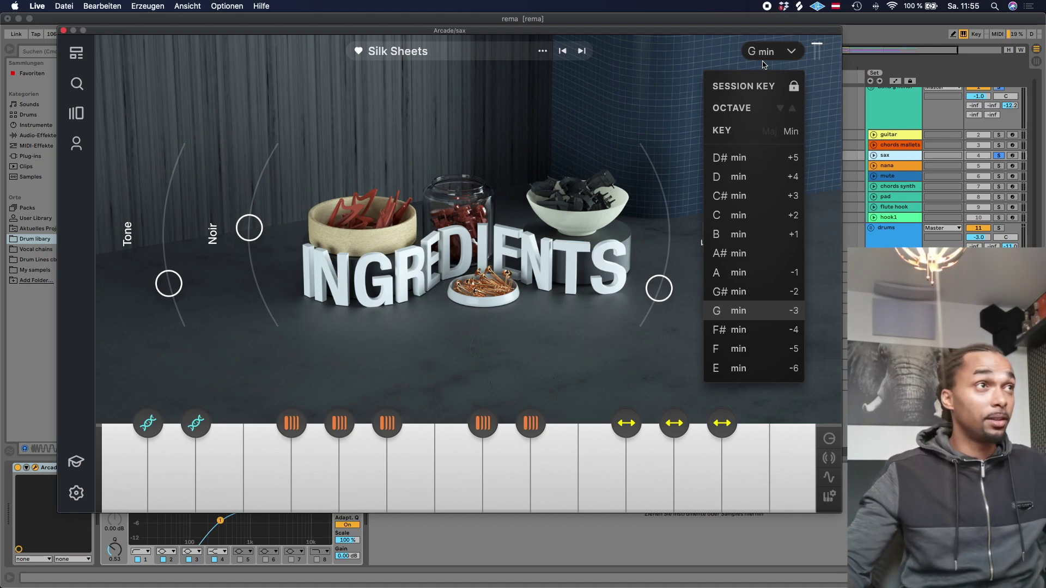
left_click(63, 31)
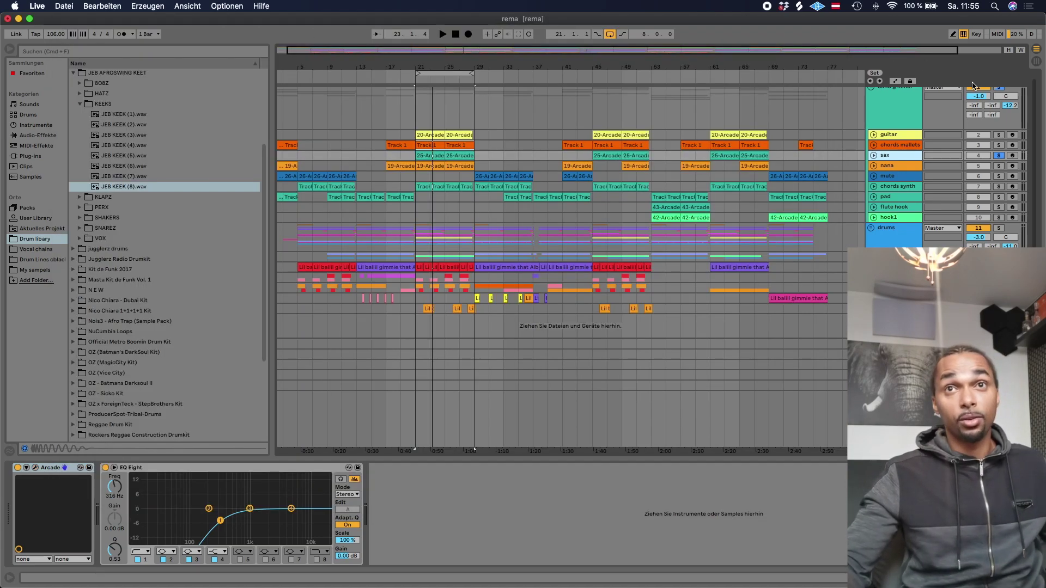
Solo the whole band g minor group instead of the sax and play the loop from bar 21.
scroll(973, 86, "up", 1)
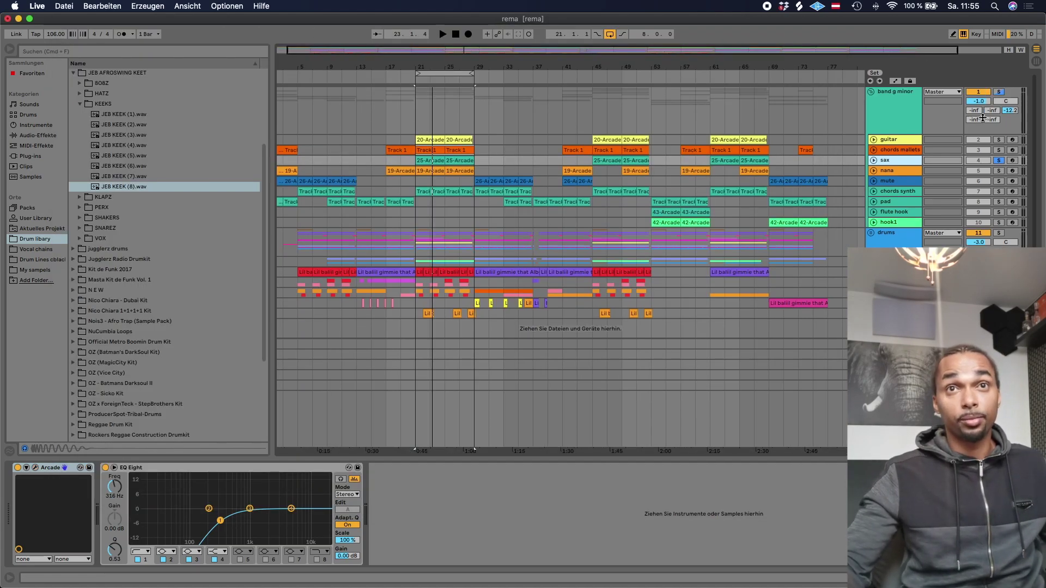
left_click(1001, 92)
key("space")
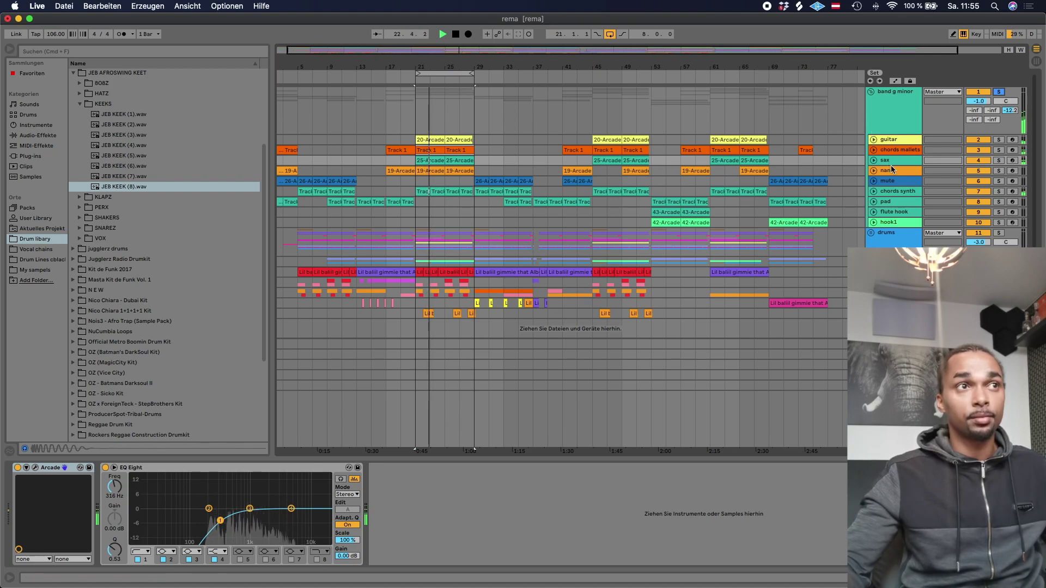
Solo and unfold the guitar track while the loop plays, then stop playback.
left_click(896, 141)
scroll(926, 141, "down", 1)
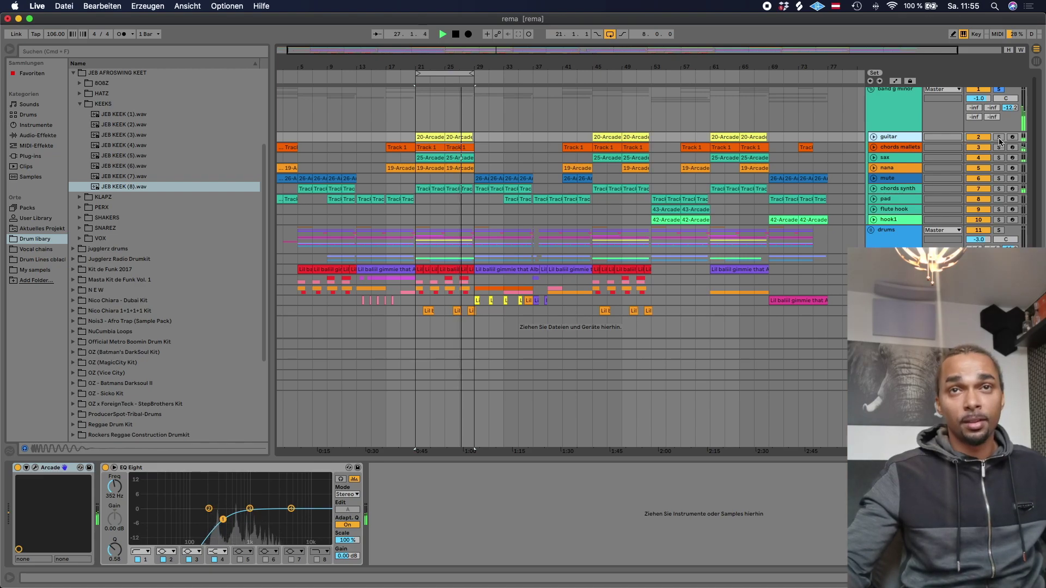
left_click(999, 137)
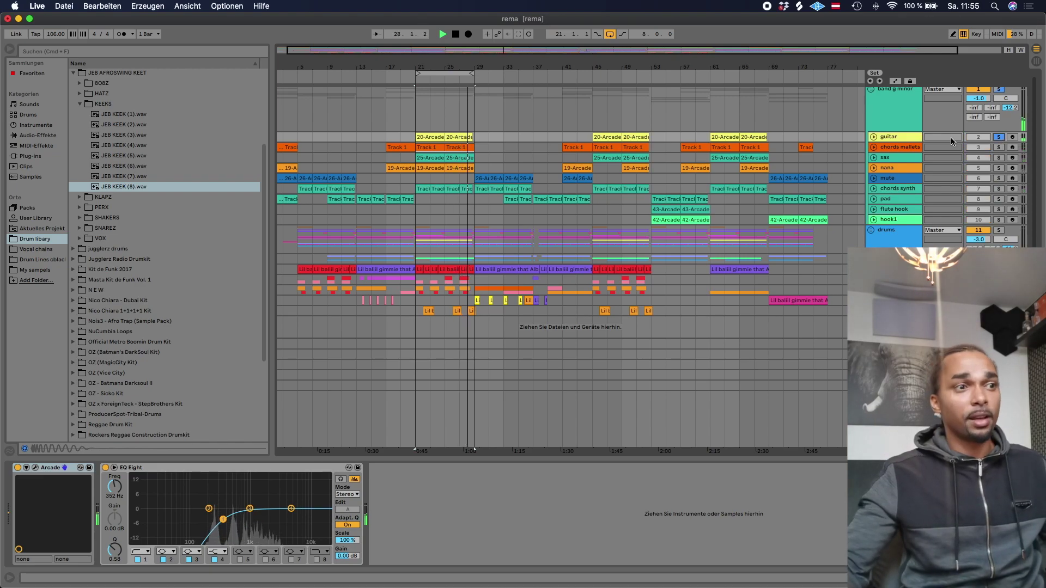
left_click(873, 137)
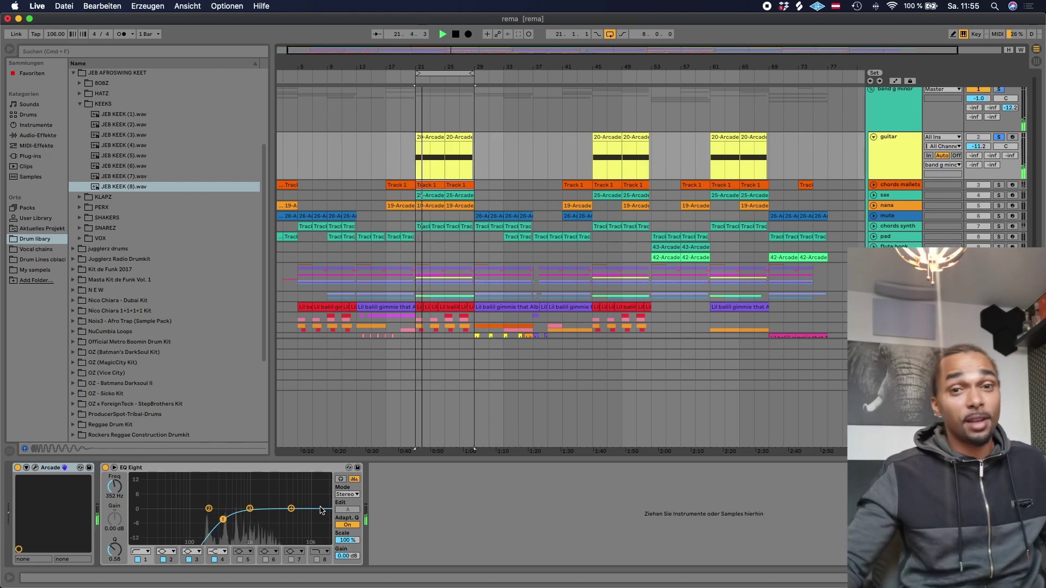
key("space")
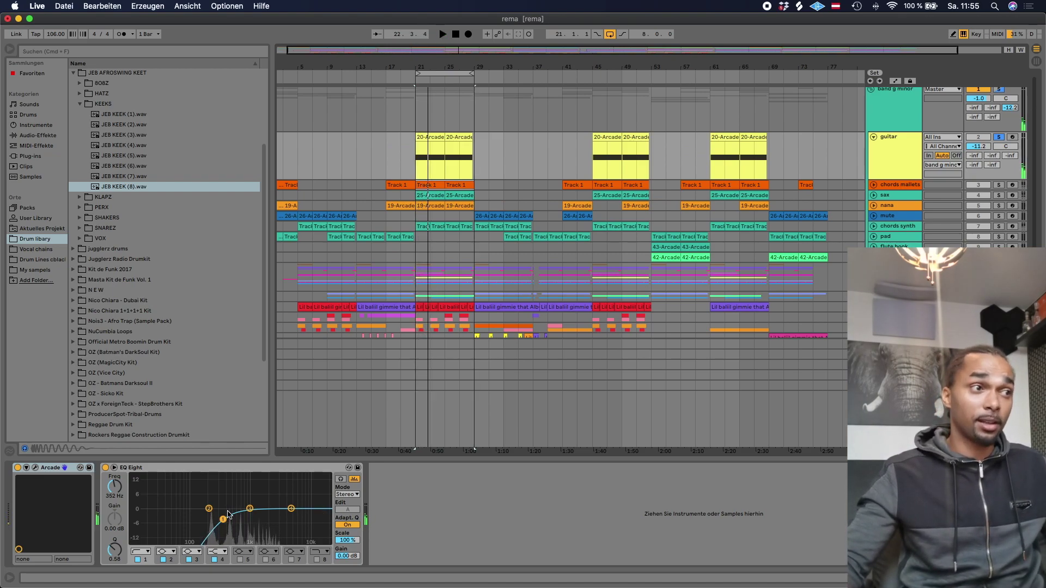
Open the guitar track's Arcade plug-in, check its session key list, and play the soloed guitar briefly.
left_click(35, 468)
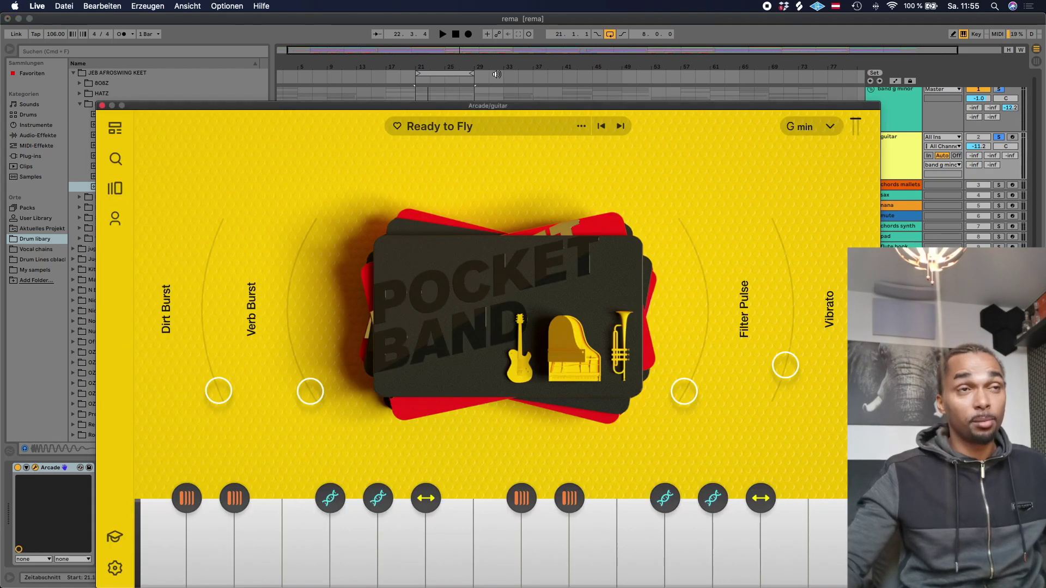
left_click_drag(451, 107, 404, 77)
left_click(738, 97)
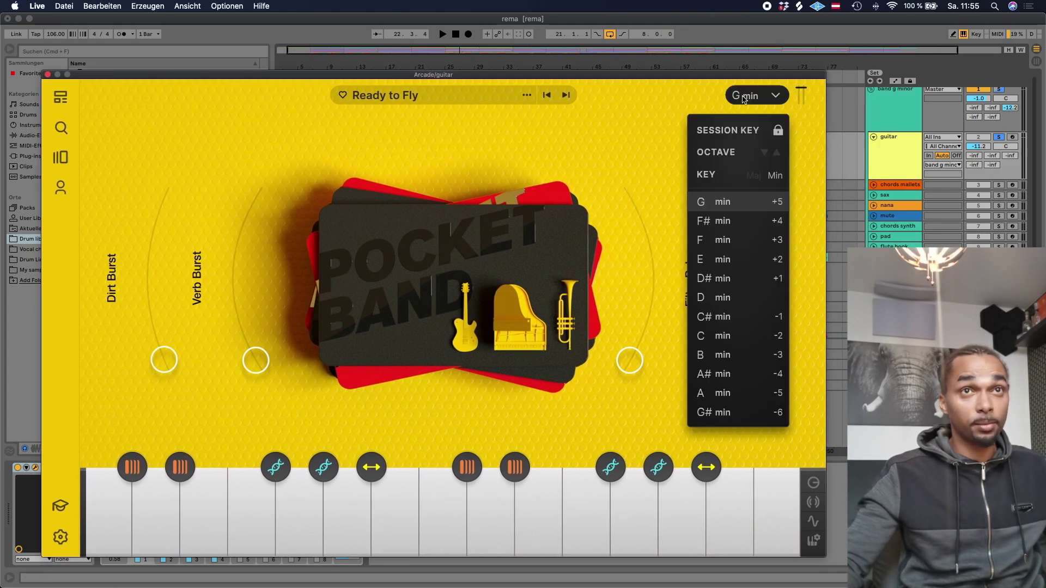
left_click(754, 99)
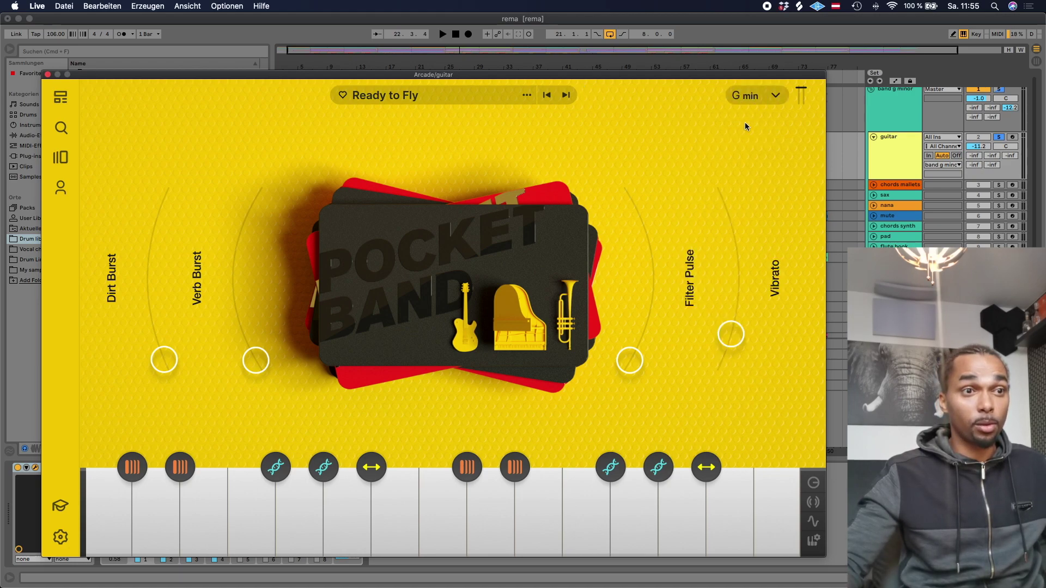
key("space")
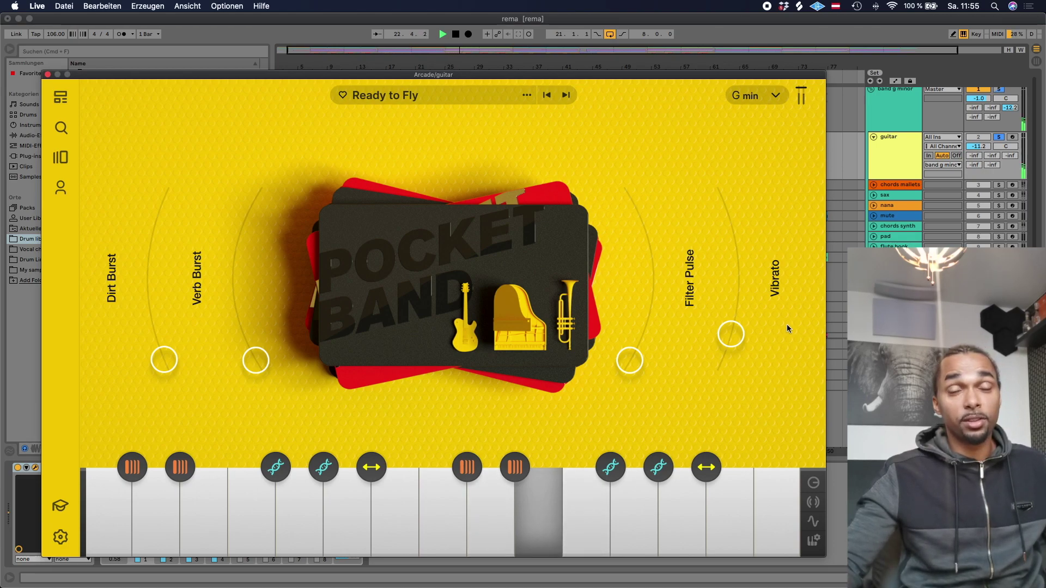
key("space")
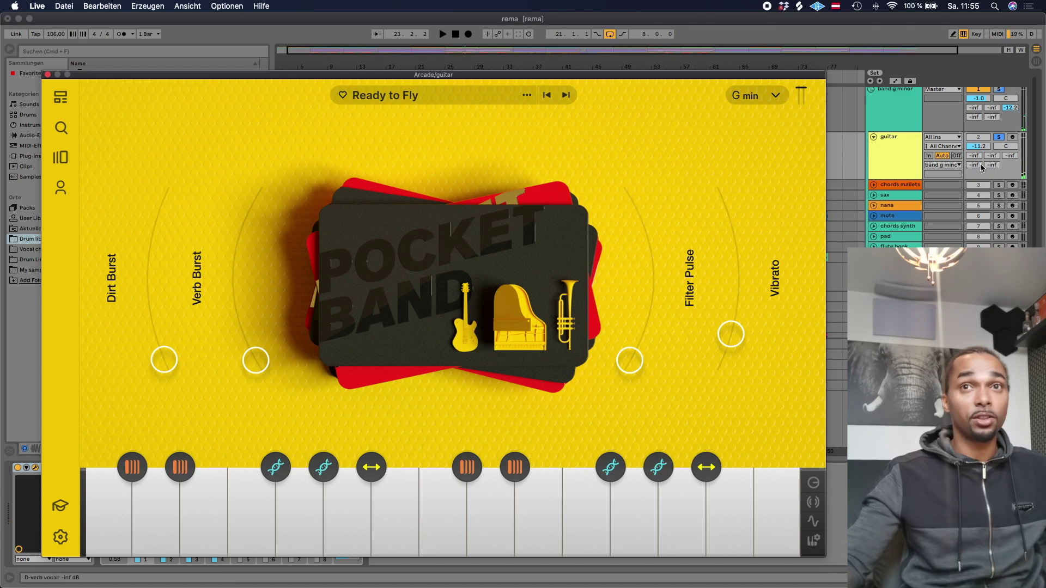
Lower the guitar track's volume to -13.2 dB, remove its solo, and hide the Arcade plug-in window.
left_click_drag(978, 146, 978, 156)
left_click(1000, 139)
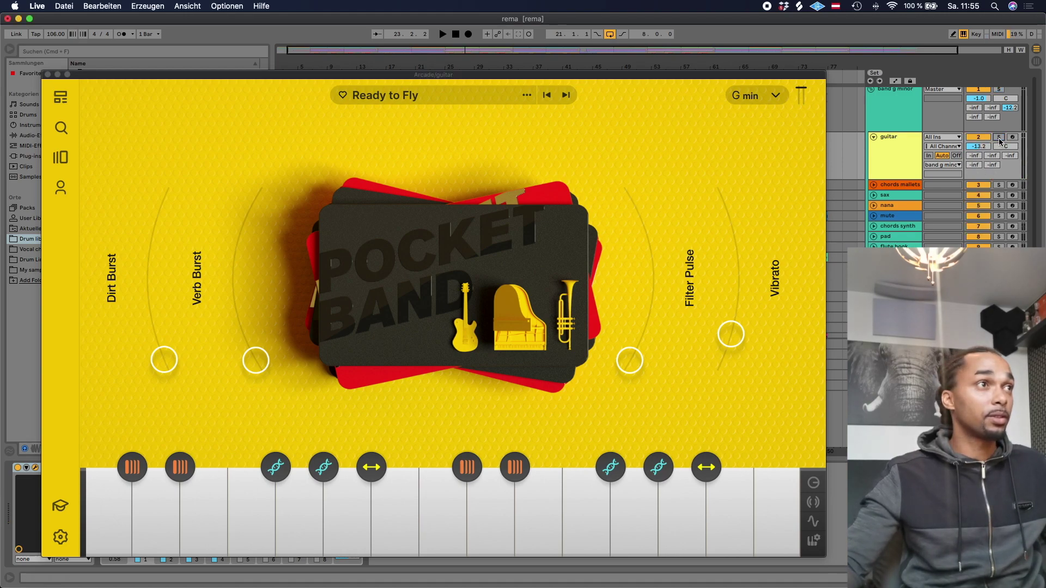
key("super+alt+p")
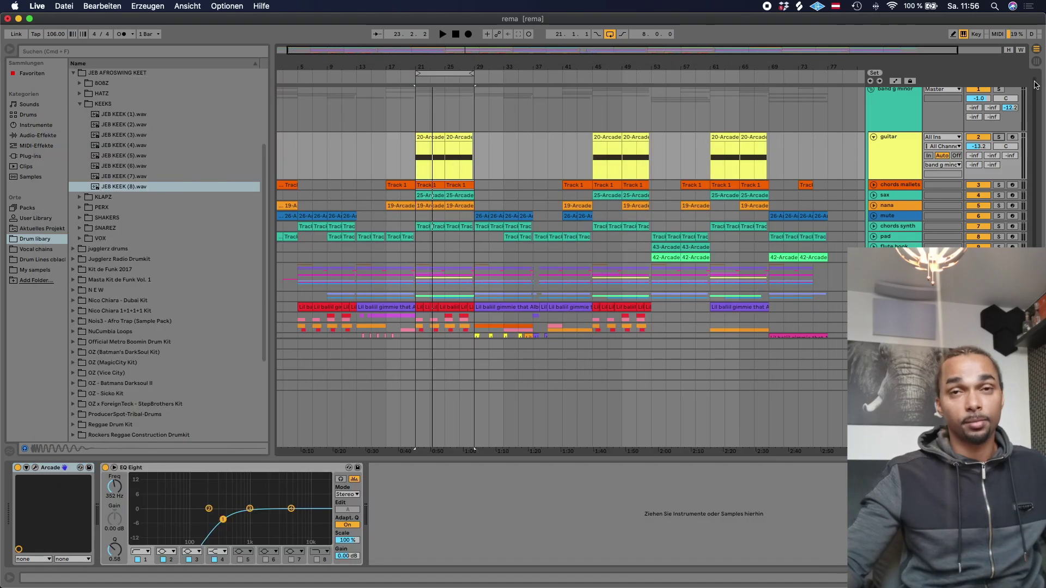
Solo the band g minor group and play the loop from bar 21 to check the guitar level, then stop.
left_click(998, 89)
key("space")
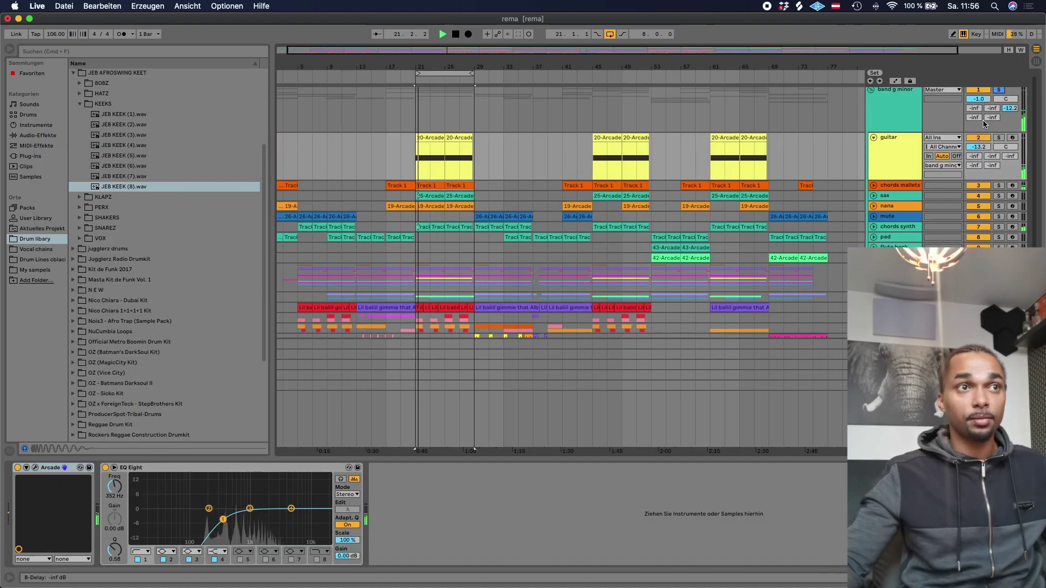
scroll(983, 124, "down", 1)
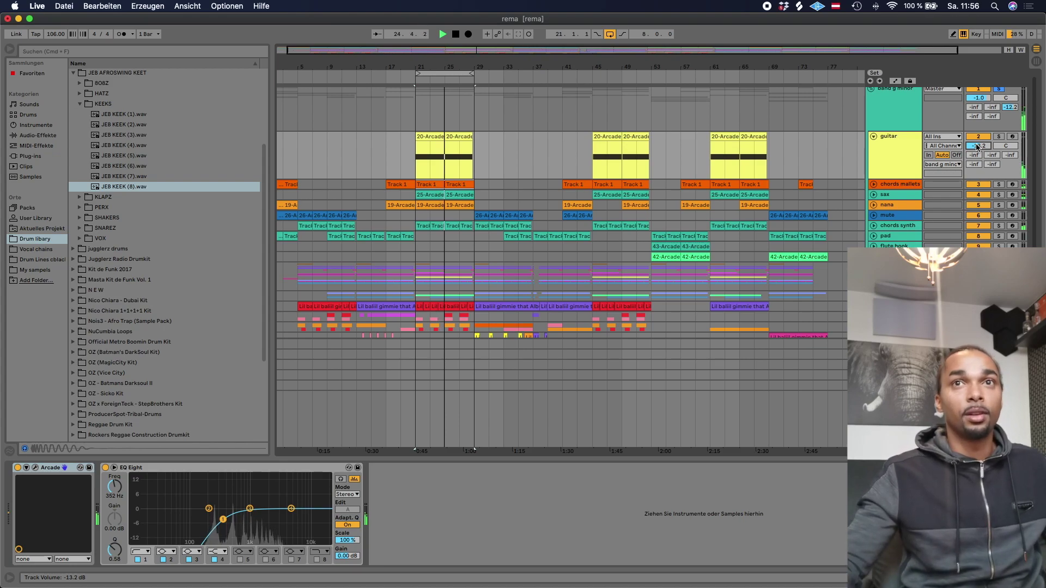
key("space")
Select the drums group and play the full unsoloed mix from bar 21, then stop playback.
scroll(999, 94, "up", 1)
scroll(947, 202, "down", 3)
left_click(887, 228)
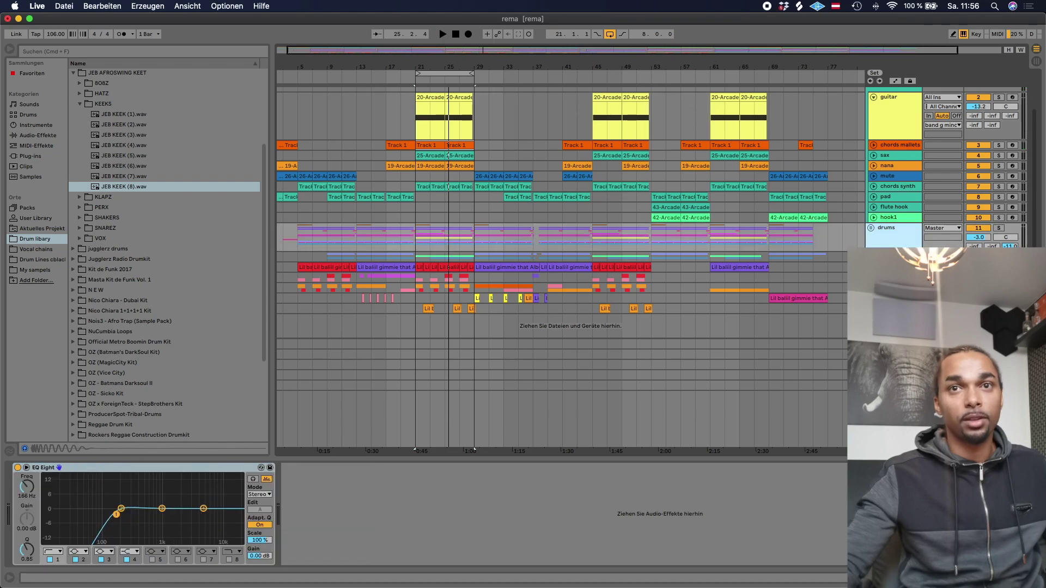
key("space")
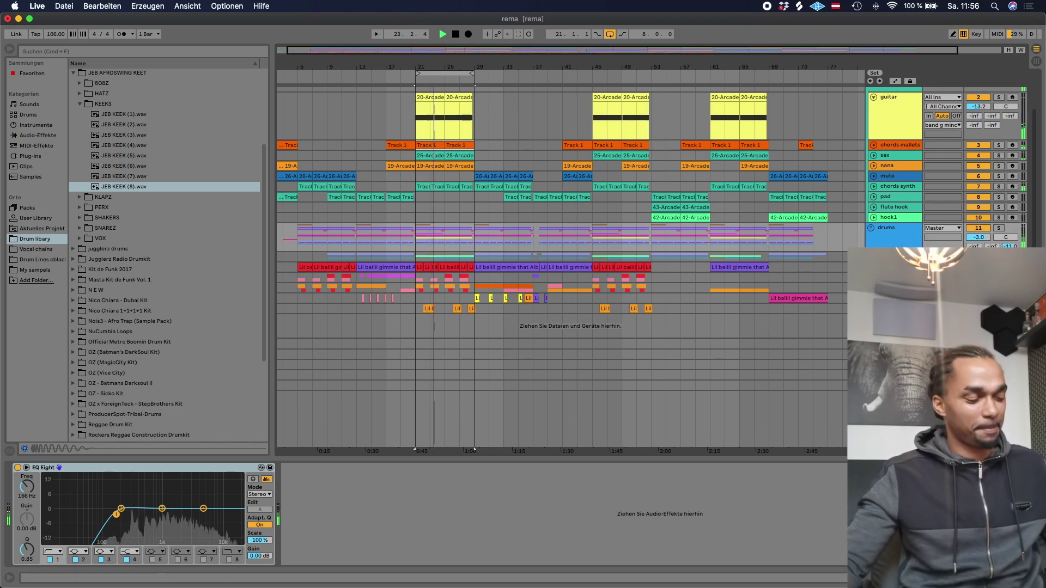
key("space")
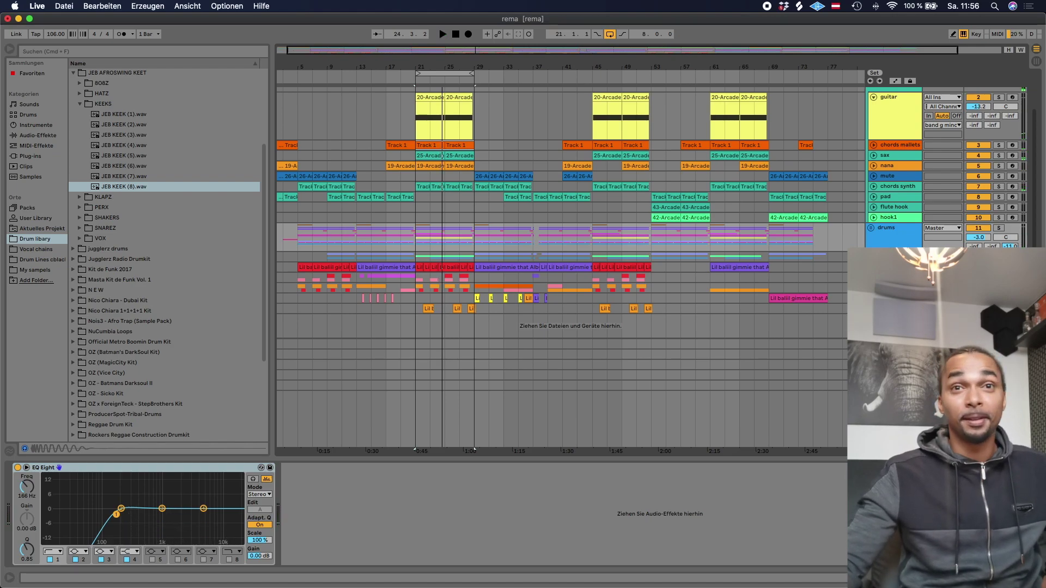
Unfold the kcik bass group and its basses subgroup to reveal the individual bass tracks.
key("super+z")
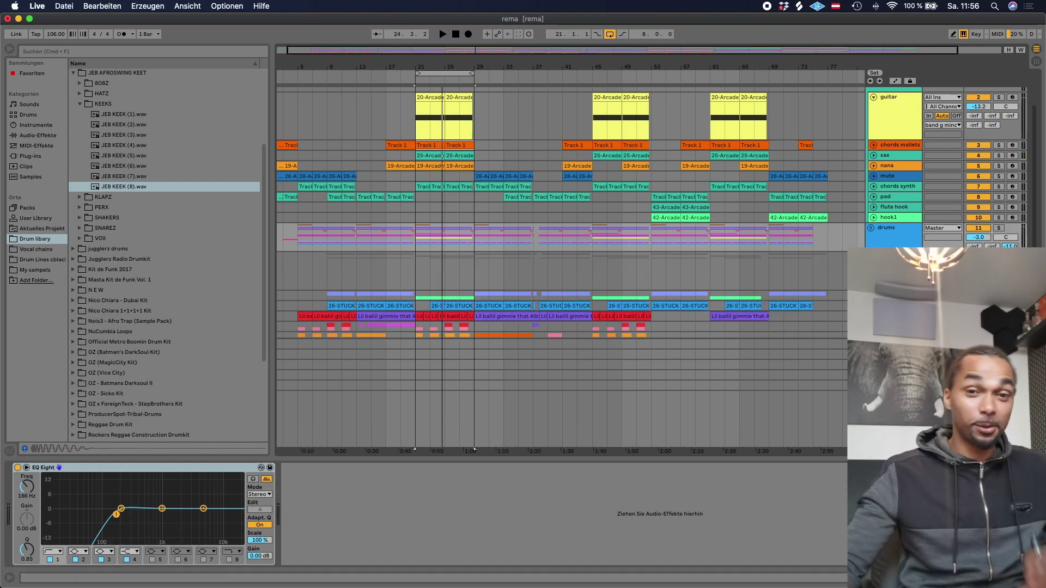
left_click(545, 295)
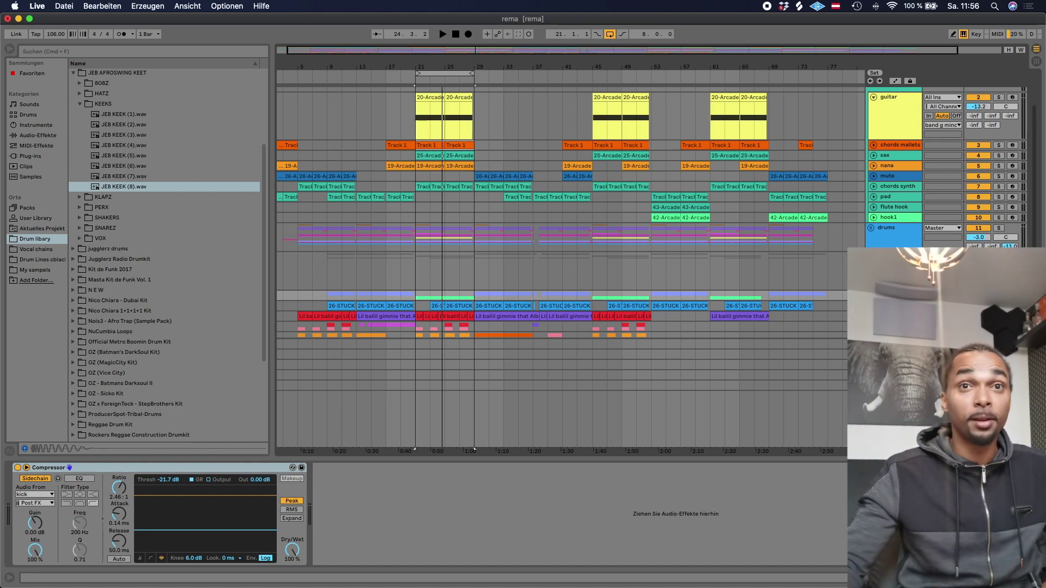
left_click(760, 294)
scroll(761, 283, "down", 3)
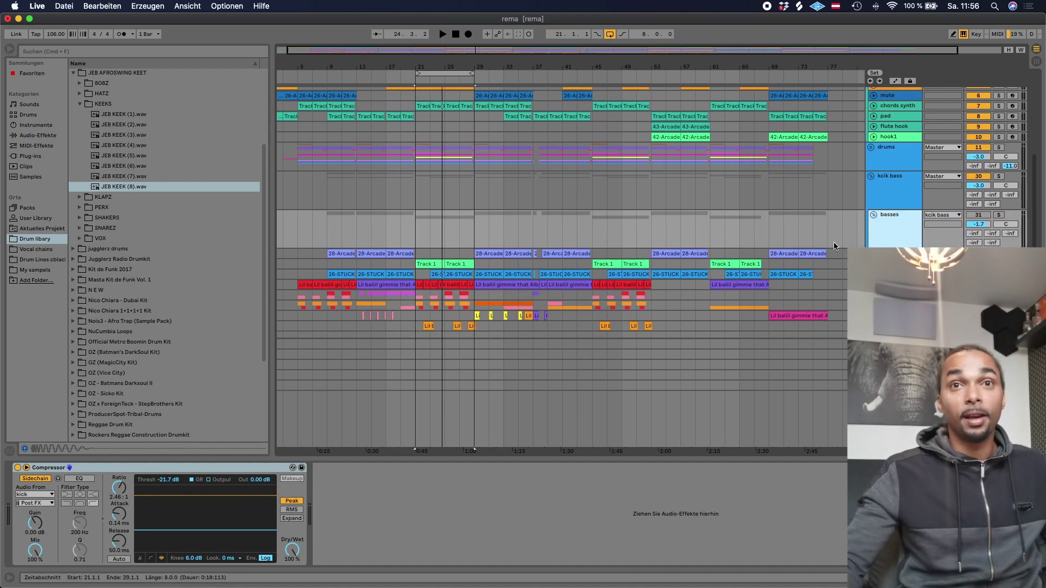
Select and unfold the bass guitar track, and extend the loop start back to bar 9.
left_click(894, 264)
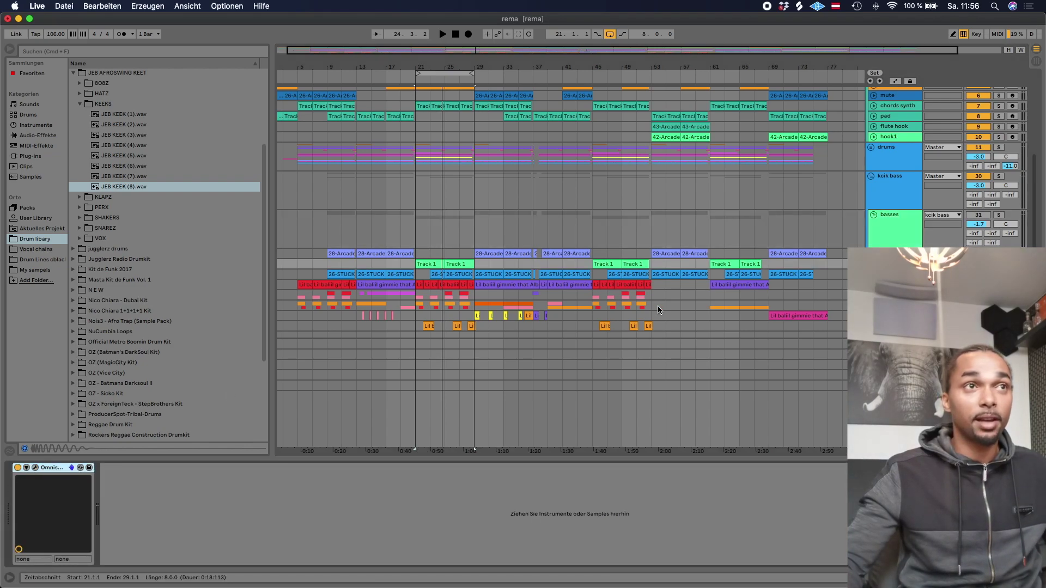
key("Up")
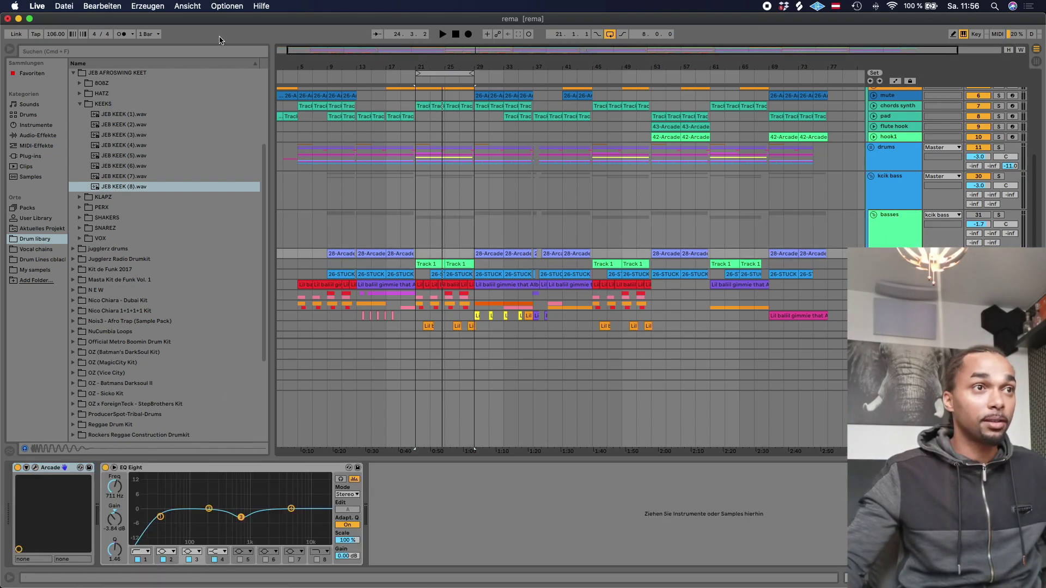
left_click_drag(418, 72, 327, 72)
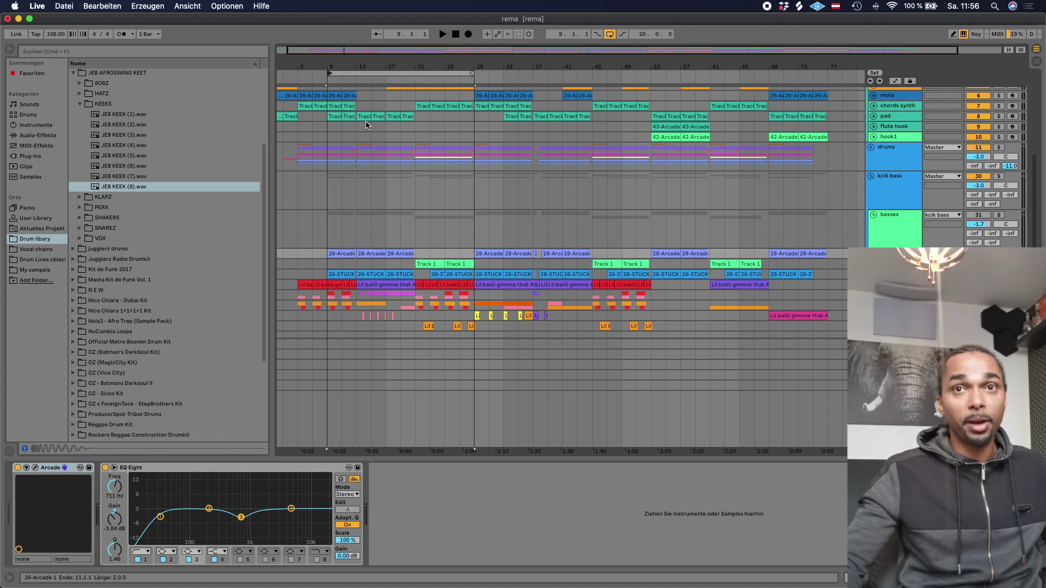
key("u")
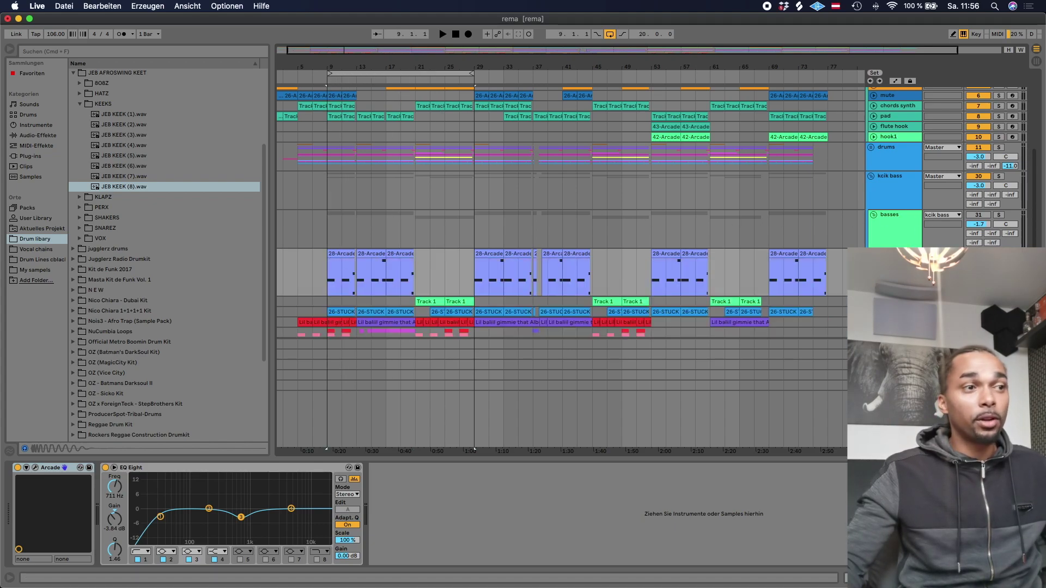
Open the bass guitar track's Arcade plug-in, move its window aside, and try out its keys.
left_click(35, 468)
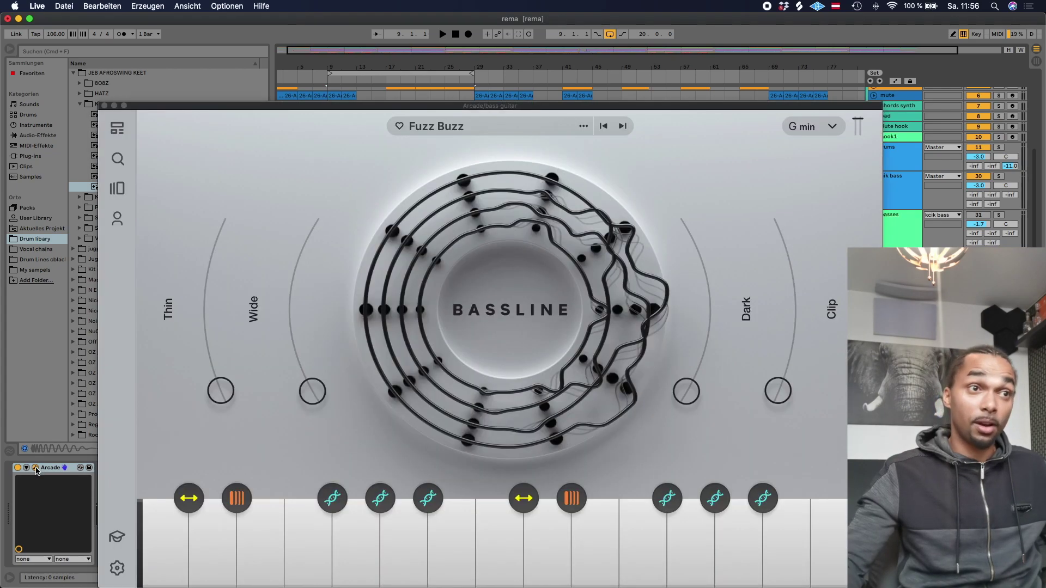
left_click_drag(342, 110, 239, 68)
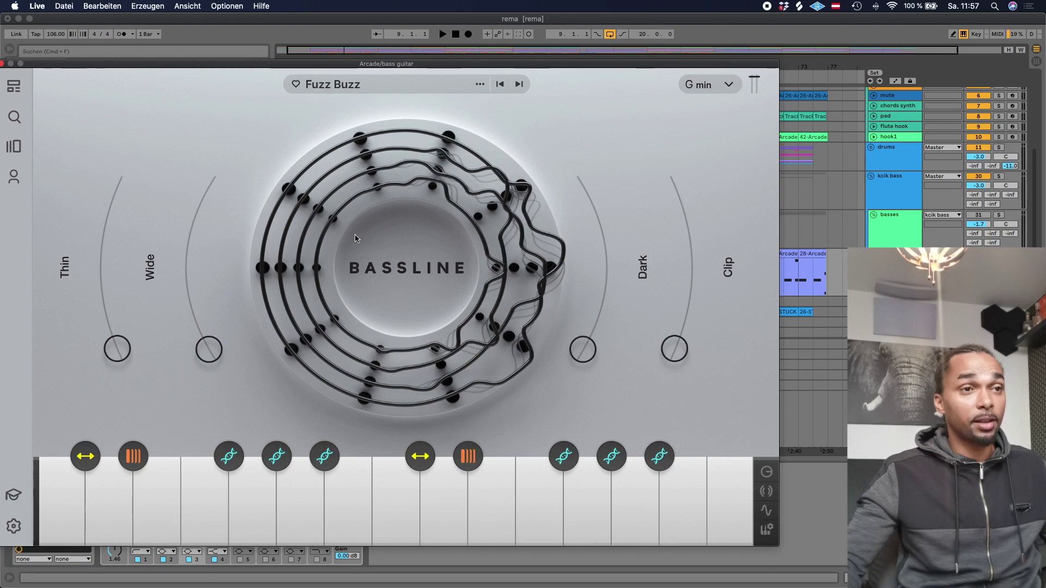
mouse_move(433, 518)
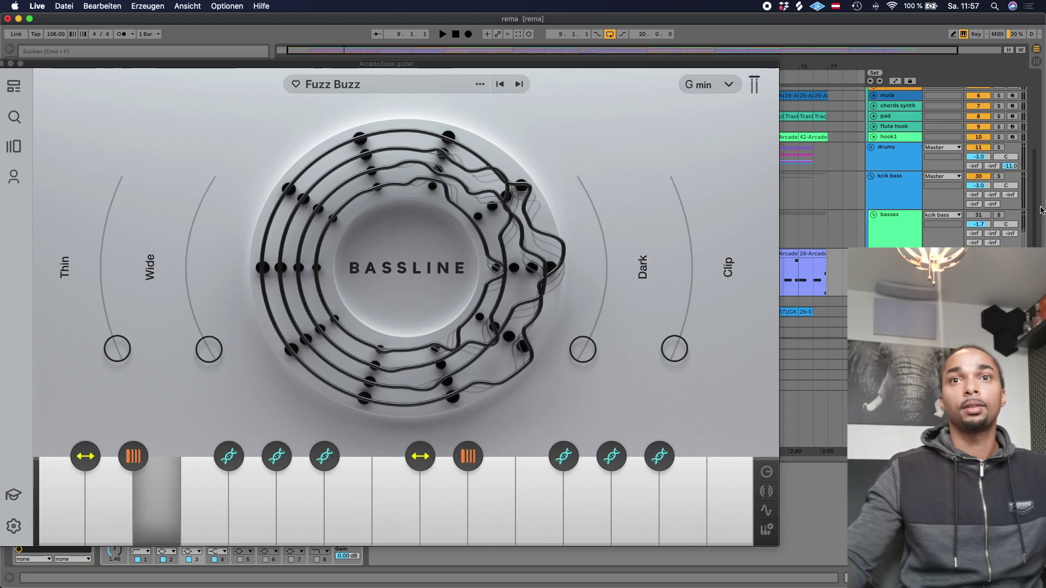
Raise the bass guitar's volume to -14.1 dB, solo the track, and close the Arcade window.
scroll(993, 239, "down", 5)
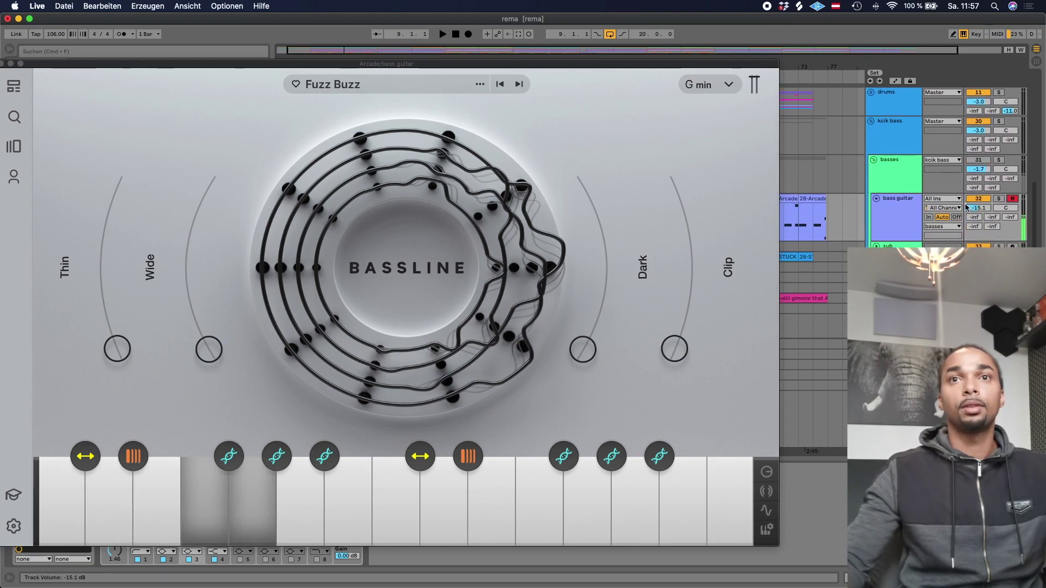
left_click_drag(971, 208, 971, 202)
left_click(999, 199)
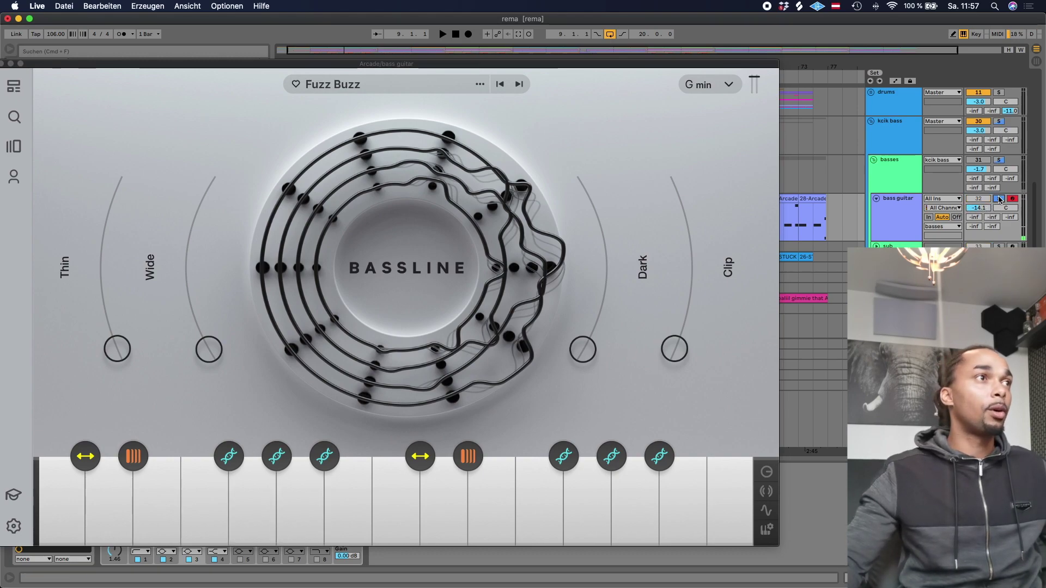
left_click(4, 64)
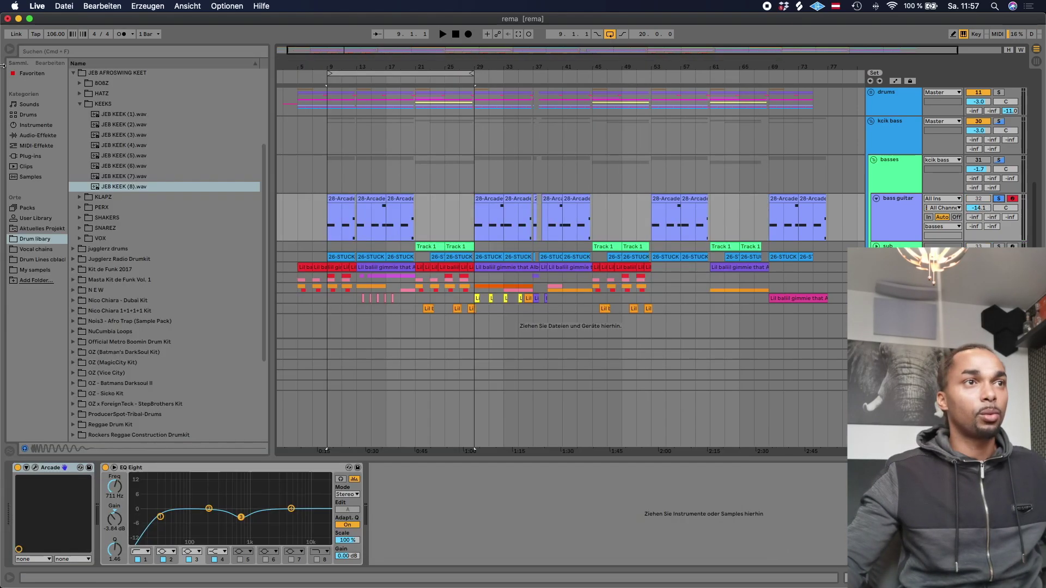
Open the first bass guitar clip, select its first C3 note, and play the soloed clip briefly.
double_click(352, 214)
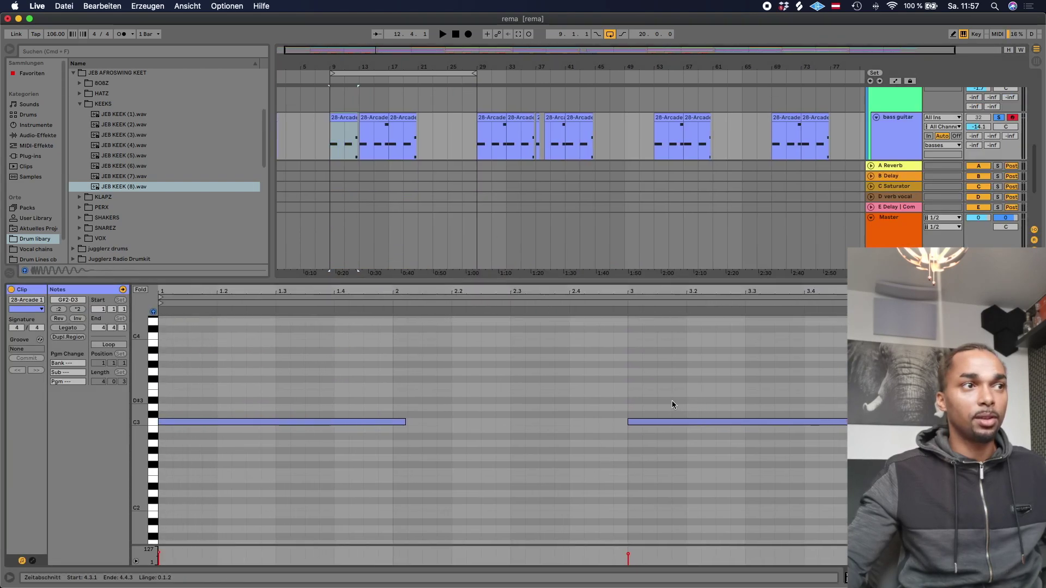
left_click(205, 422)
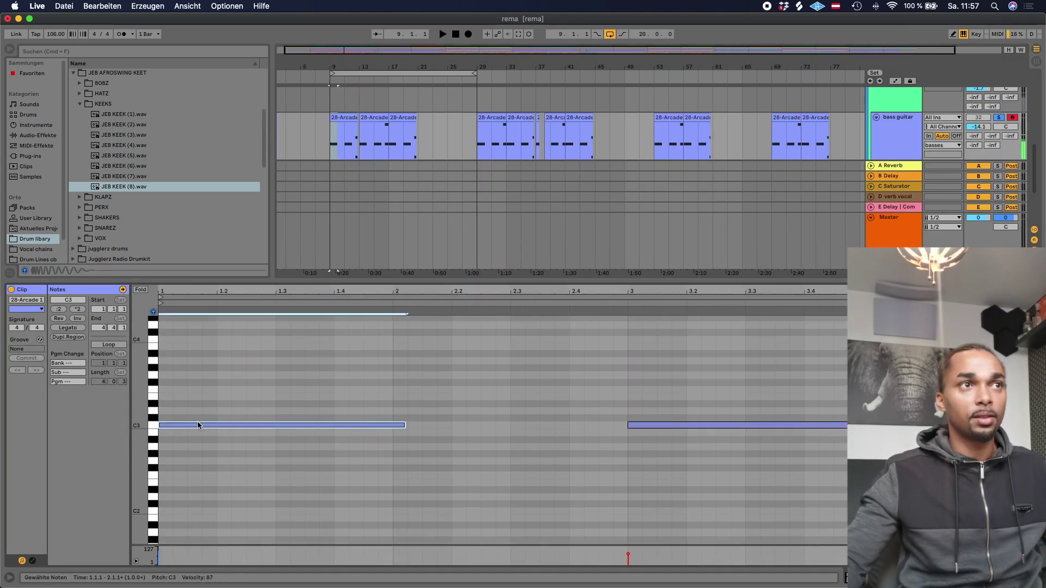
key("space")
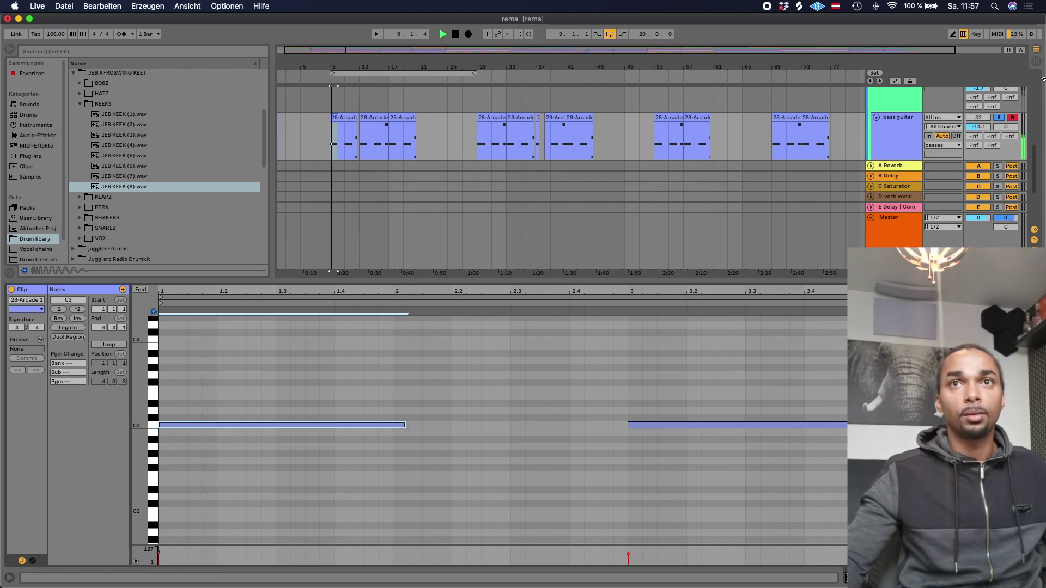
key("space")
Solo the whole kcik bass group instead of the bass guitar and play the loop from bar 9.
key("alt+super+u")
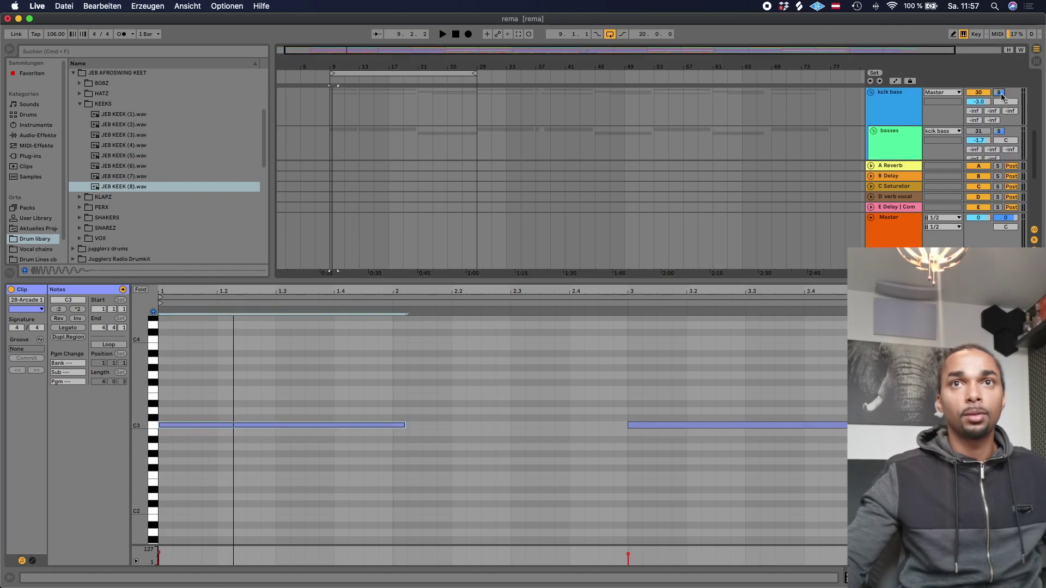
key("space")
key("alt+super+u")
key("alt+super+u")
key("space")
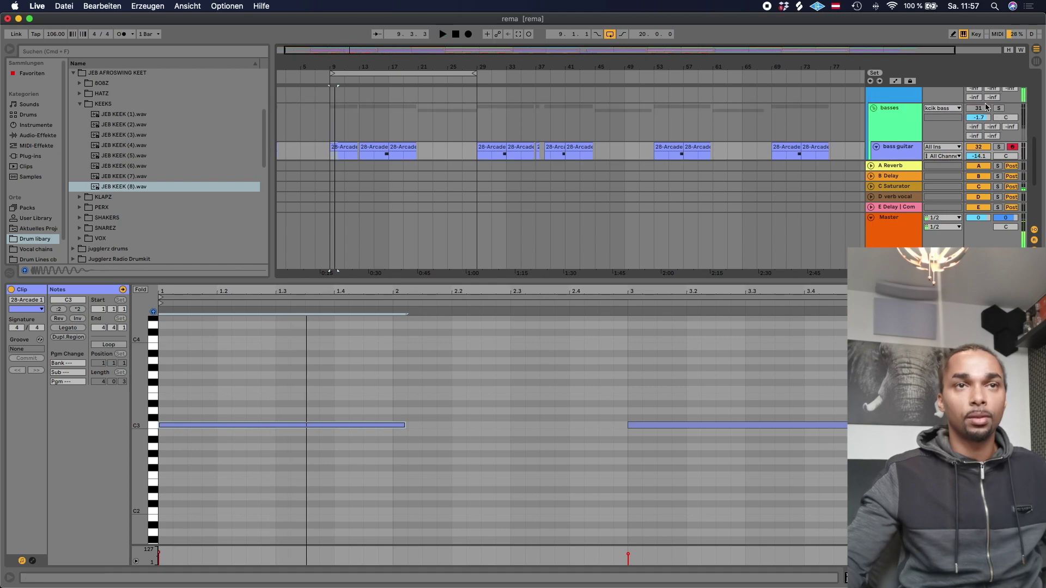
key("space")
key("alt+super+u")
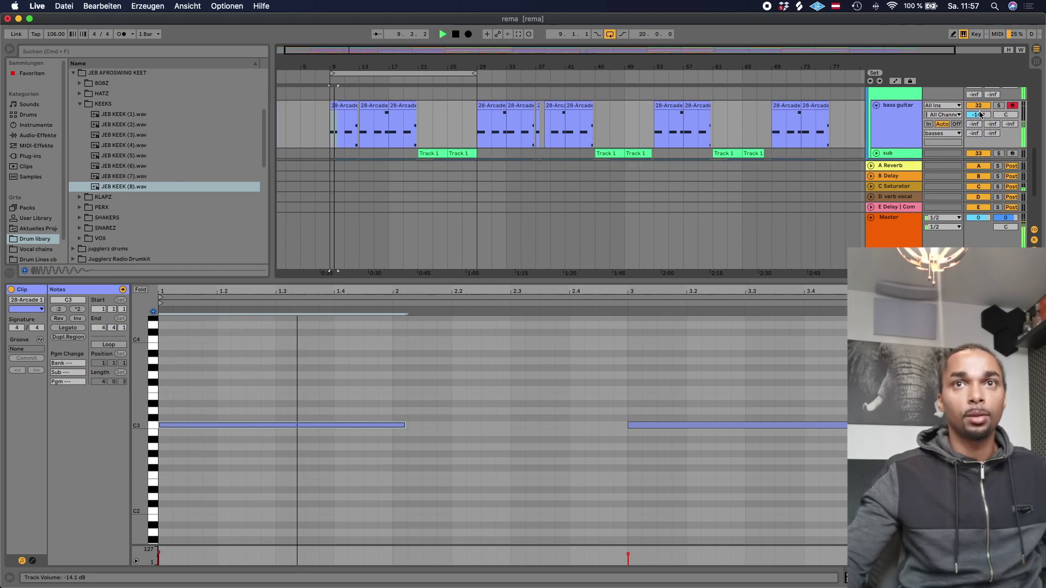
scroll(983, 122, "down", 3)
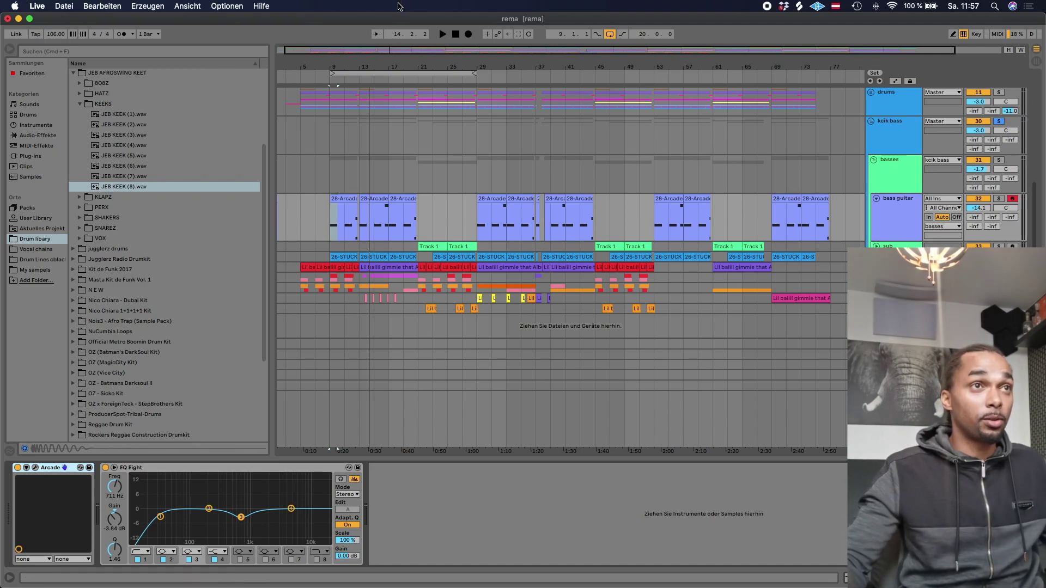
Shorten the loop to bars 21 to 29, then return its start to bar 9.
left_click(397, 74)
left_click_drag(331, 72, 416, 71)
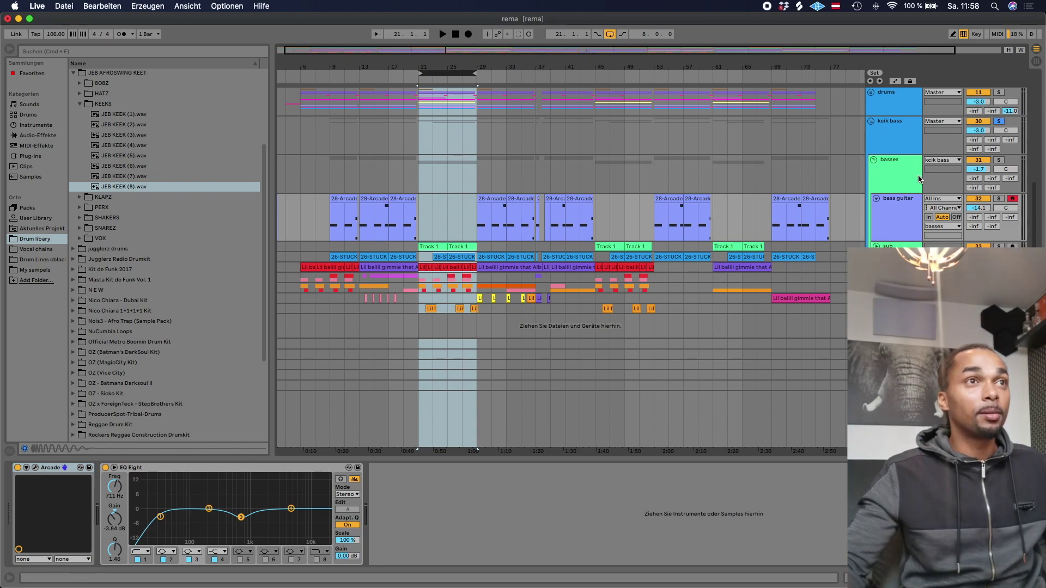
left_click_drag(419, 73, 330, 73)
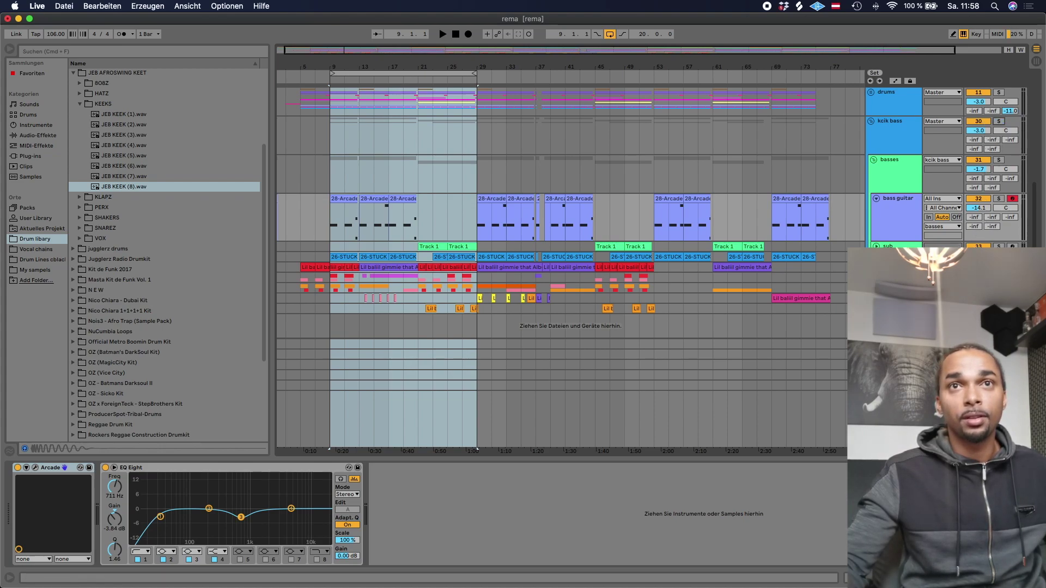
Remove the kcik bass solo, deactivate the drums group, and play the loop from bar 9.
key("space")
scroll(962, 125, "up", 3)
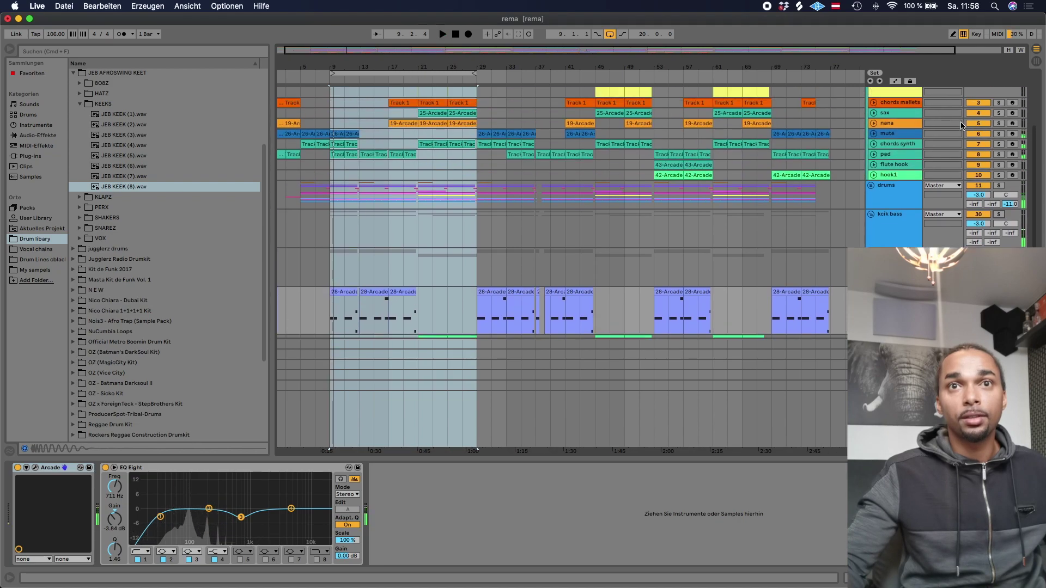
scroll(963, 126, "up", 3)
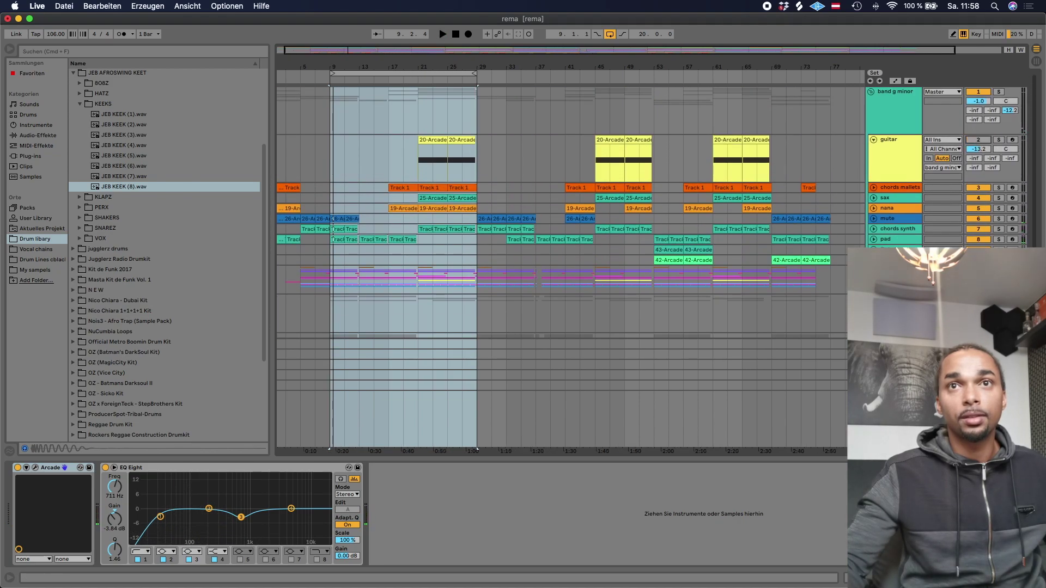
left_click(978, 91)
left_click(978, 139)
key("space")
Solo the bass guitar track during playback to hear it alone, then return to the unsoloed mix.
scroll(964, 152, "down", 3)
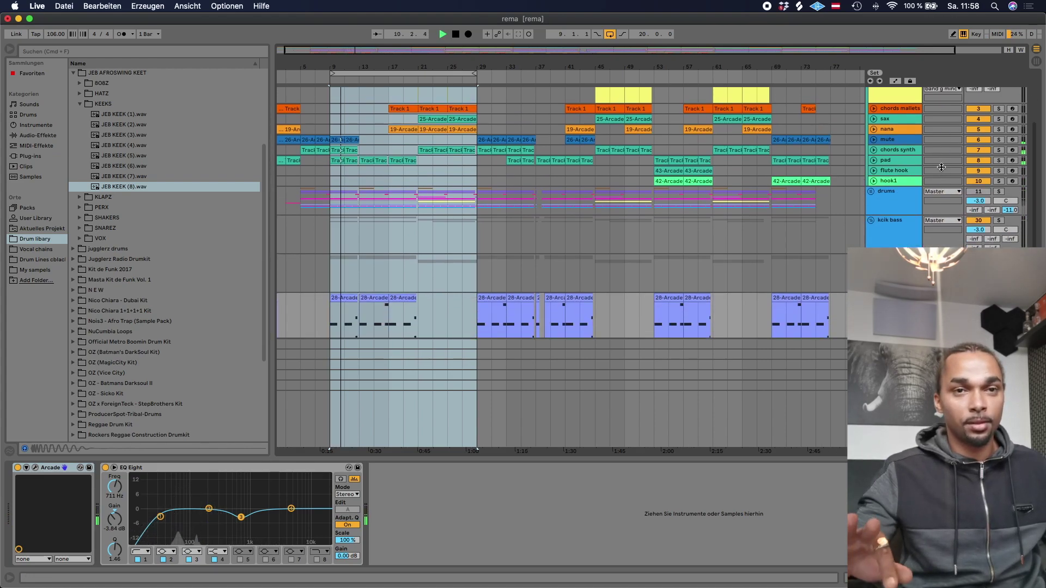
scroll(944, 160, "down", 3)
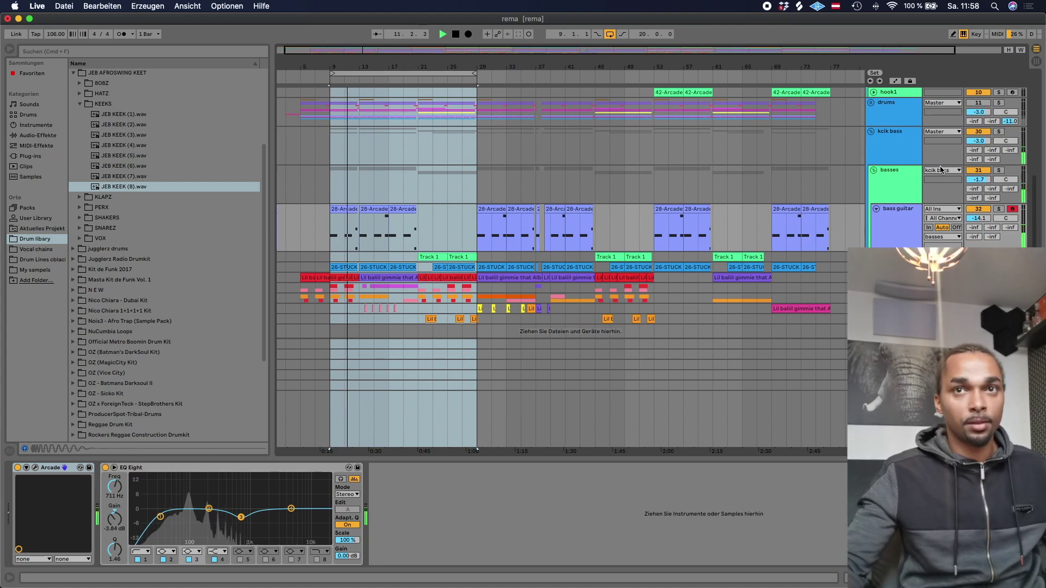
left_click(999, 208)
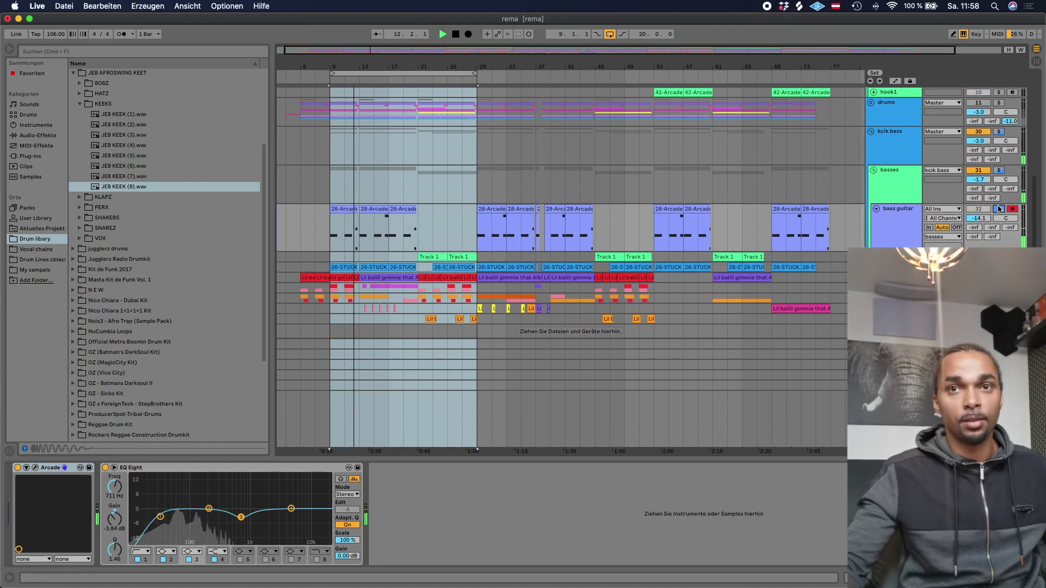
left_click(999, 209)
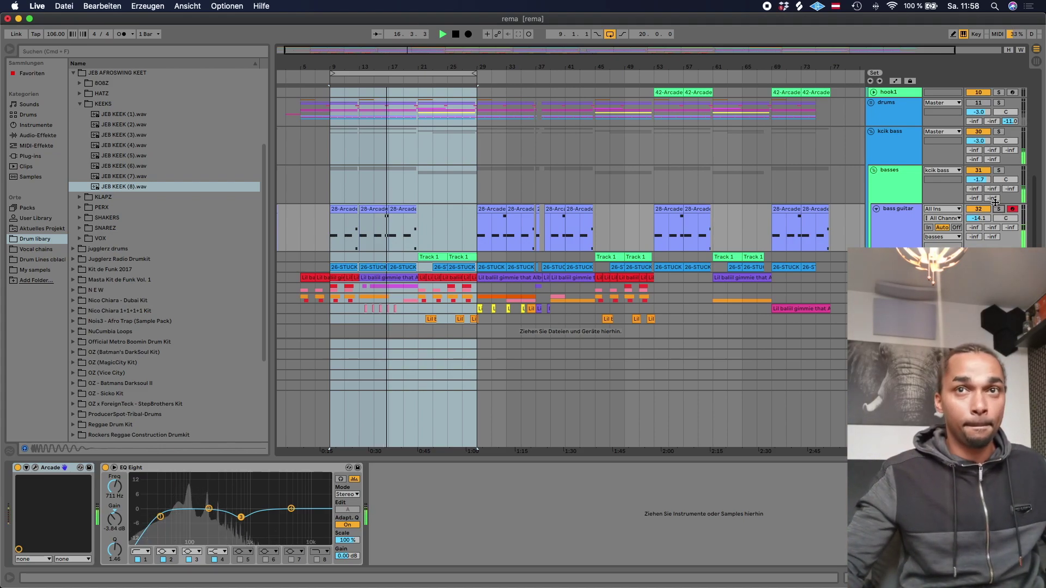
Solo the bass guitar track, stop playback and shorten the loop to bars 21 to 29.
left_click(1000, 208)
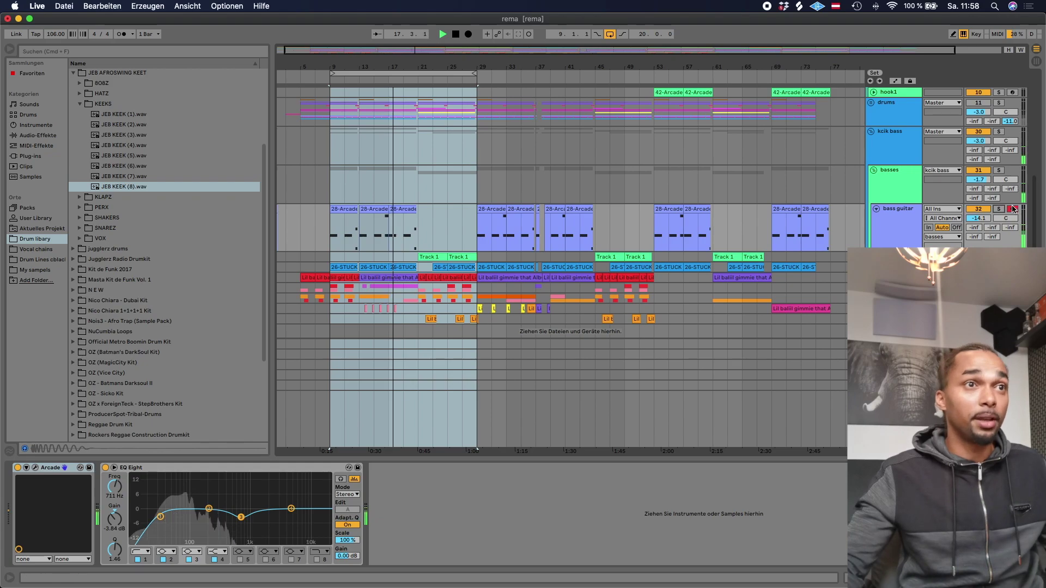
key("space")
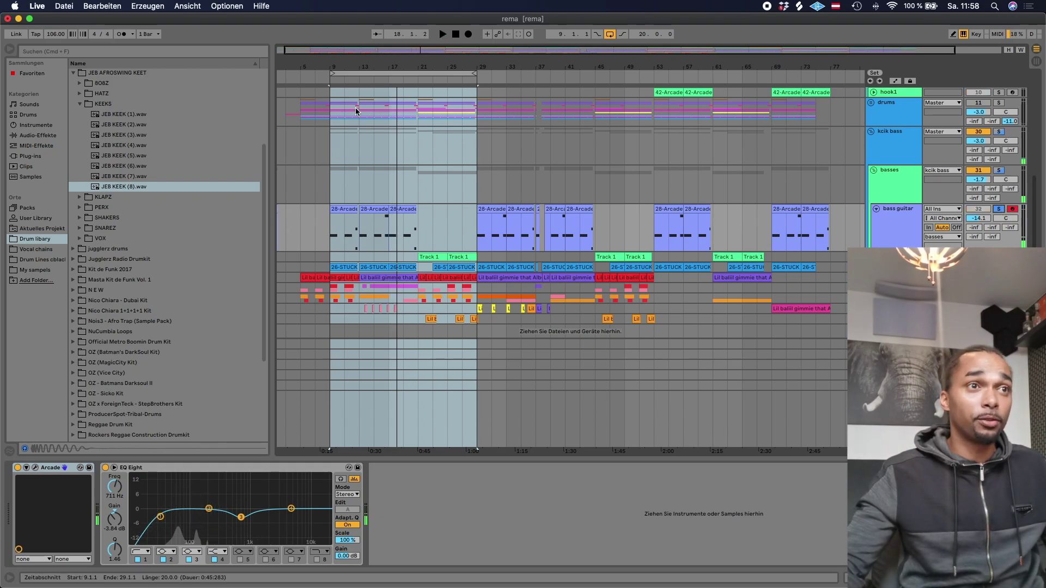
left_click_drag(331, 73, 419, 77)
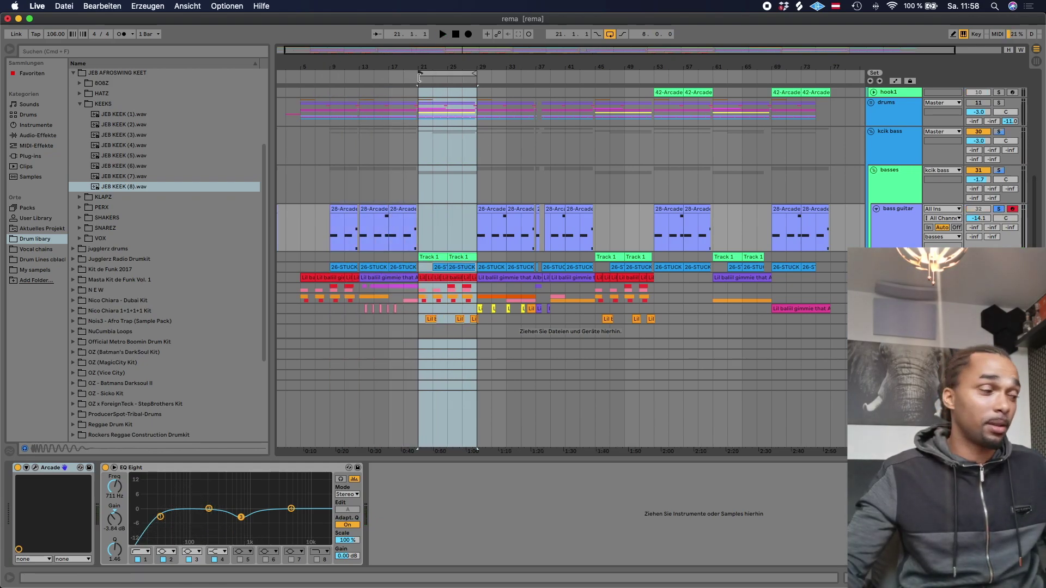
left_click(433, 73)
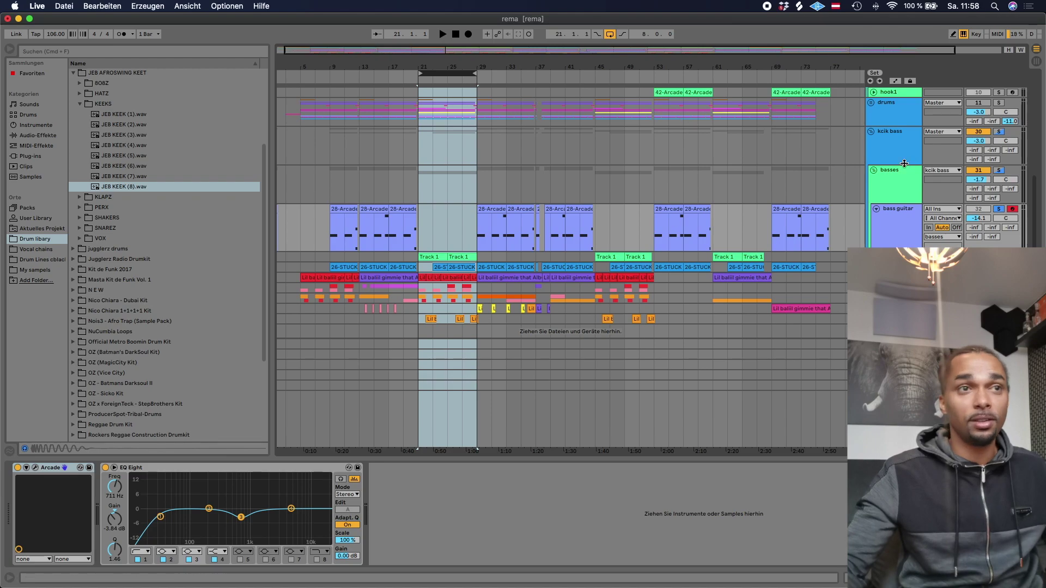
View the Fuzz Buzz preset in the bass guitar track's Arcade instrument, then close its window.
left_click(893, 214)
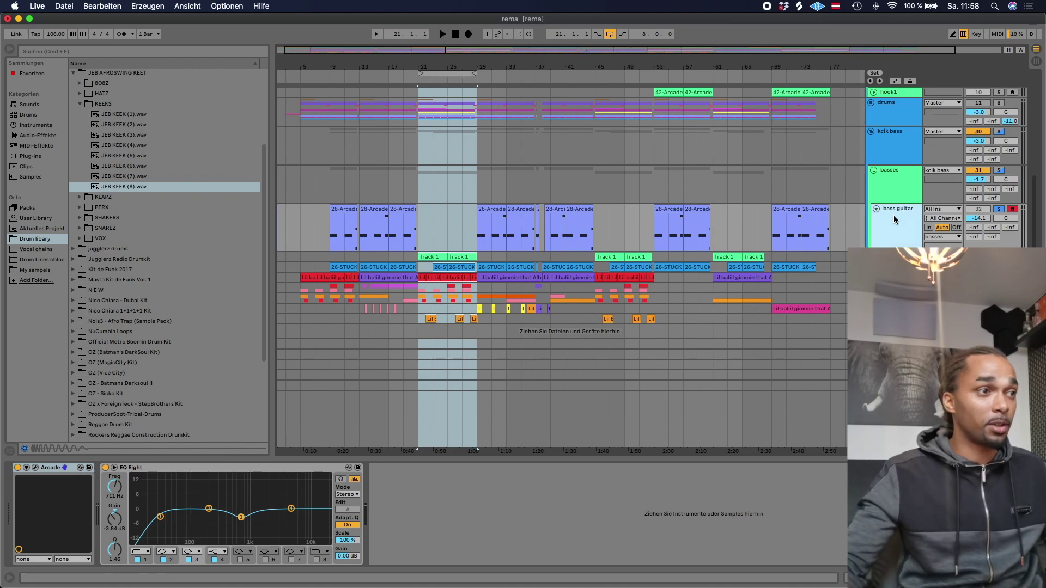
left_click(35, 468)
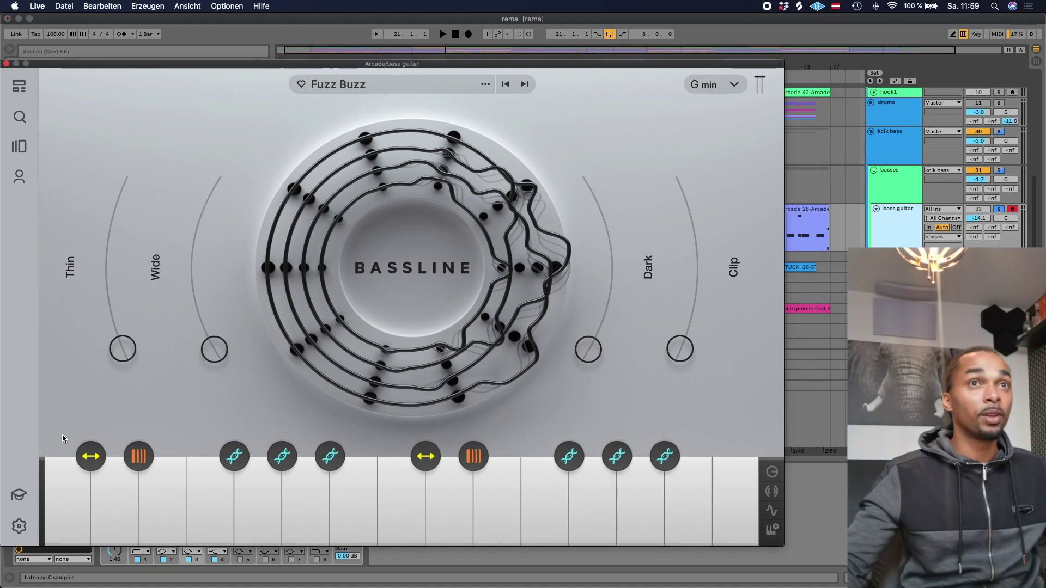
left_click(6, 64)
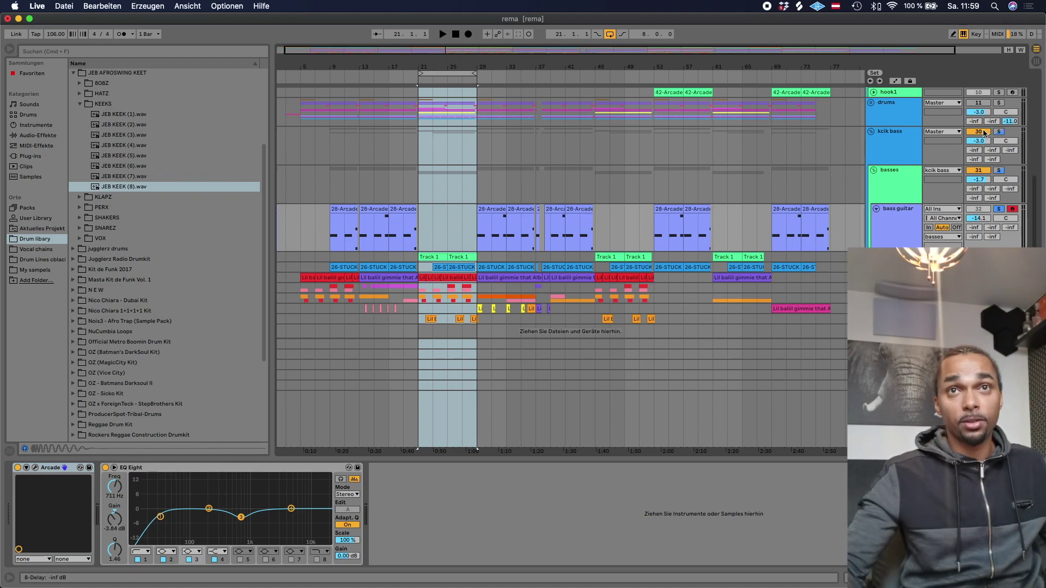
Select the sub track and open its Omnisphere instrument to view the SUB 808 MODERN deep patch.
left_click(438, 101)
scroll(970, 151, "up", 4)
scroll(970, 151, "up", 3)
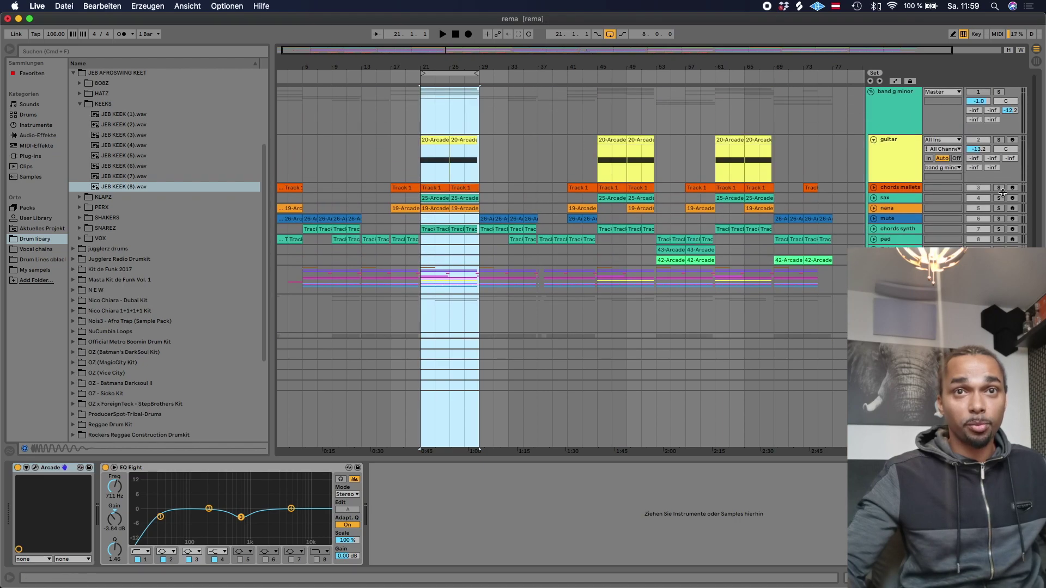
scroll(975, 180, "down", 2)
left_click(1002, 240)
scroll(894, 237, "down", 4)
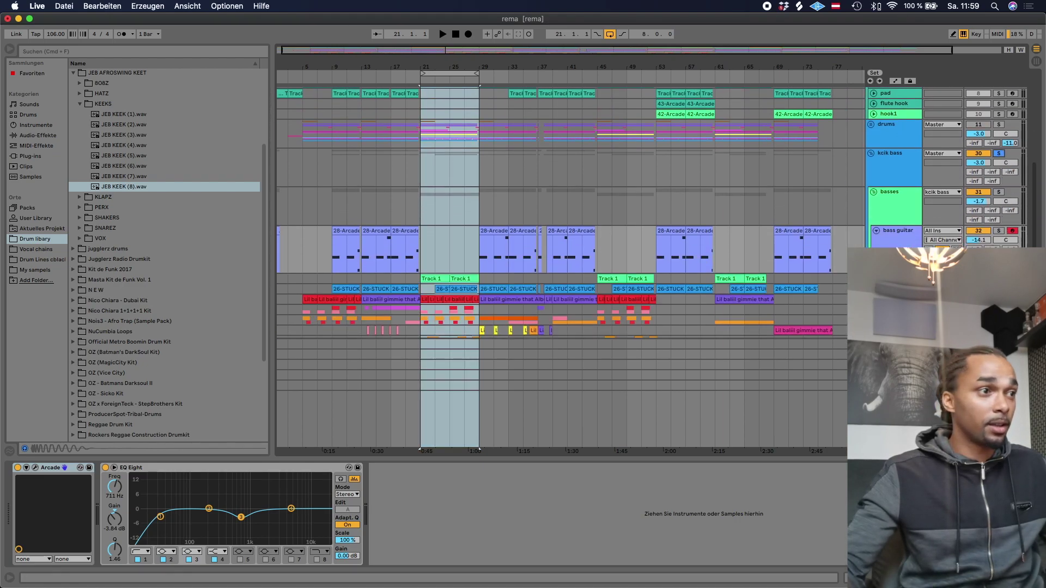
left_click(894, 237)
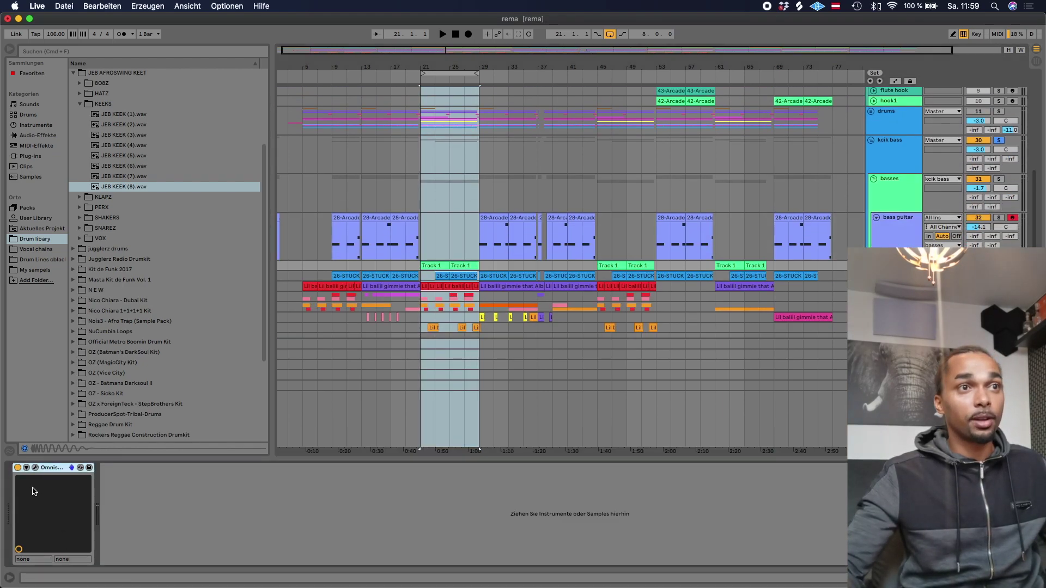
left_click(35, 467)
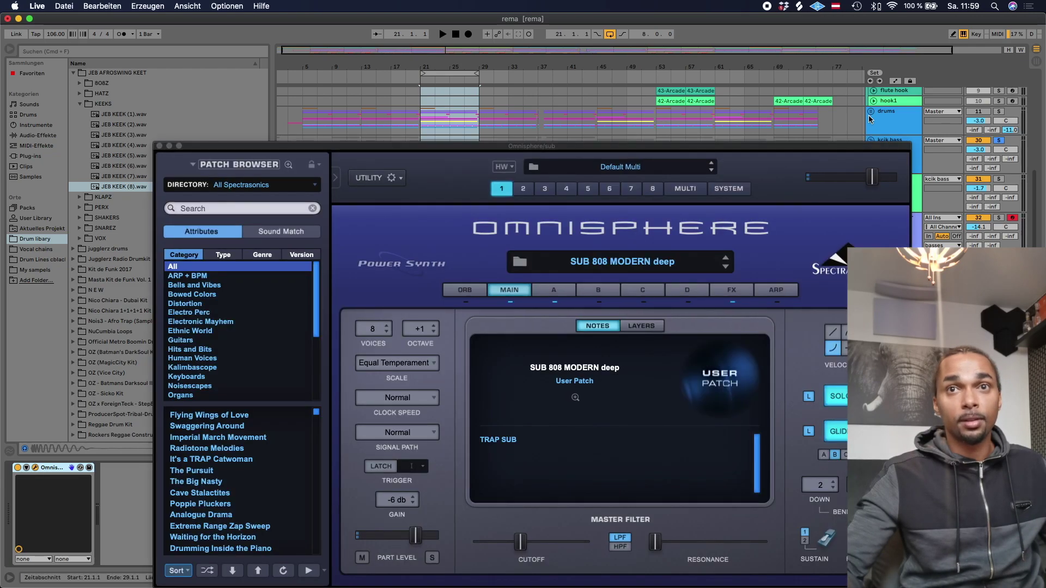
Play the loop from bar 21 to hear the sub, then close the Omnisphere window.
key("space")
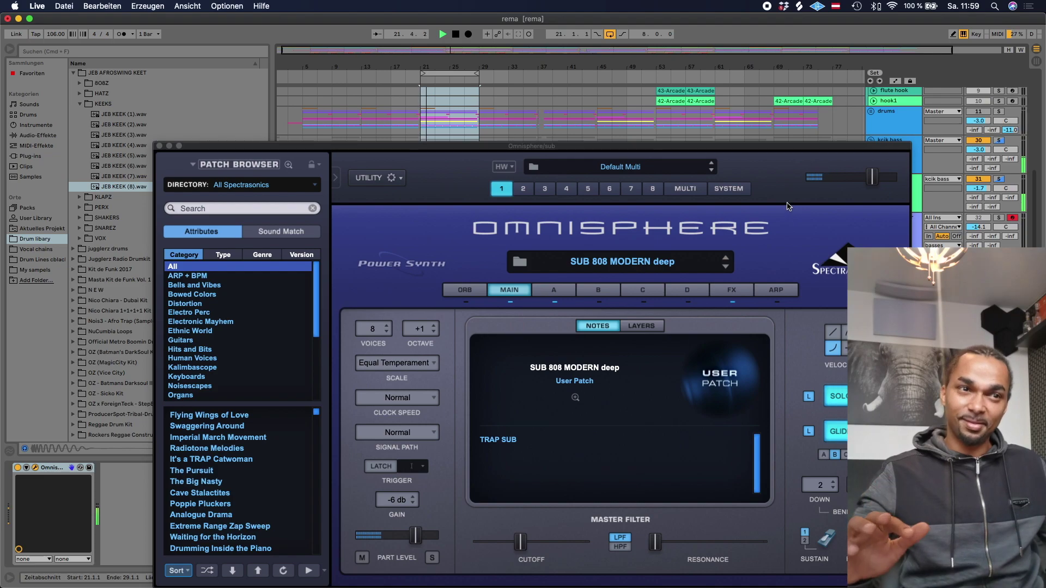
key("space")
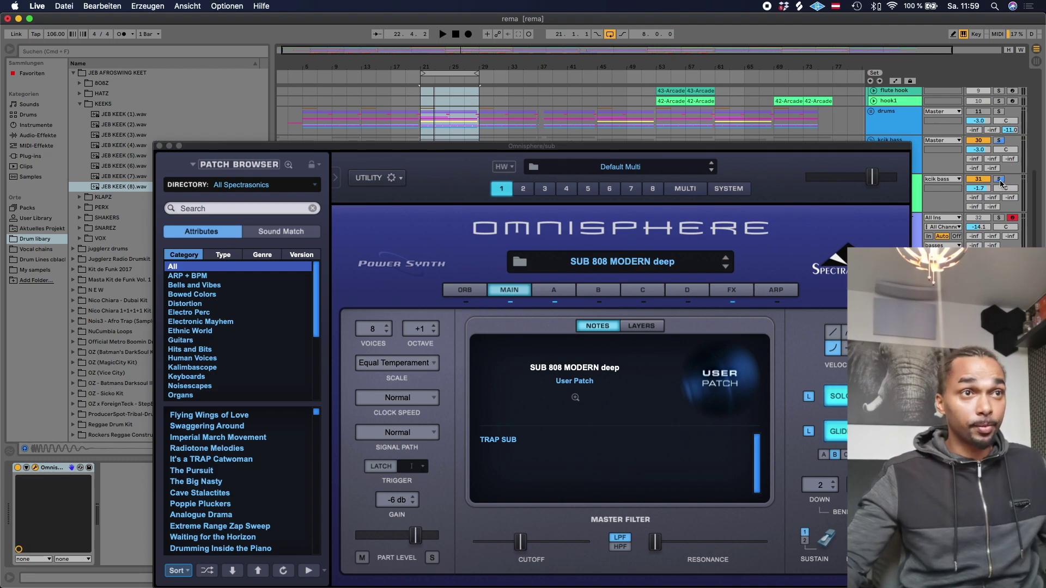
left_click(159, 147)
key("space")
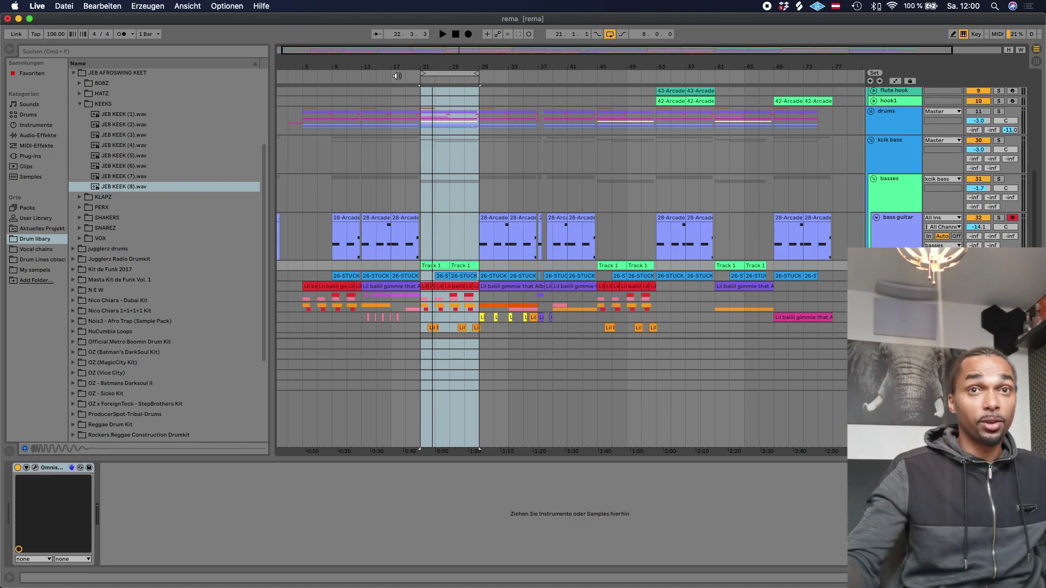
Unfold the Acoustic Kick Compressor on the kick track and set its ratio to 9.00:1.
left_click(349, 276)
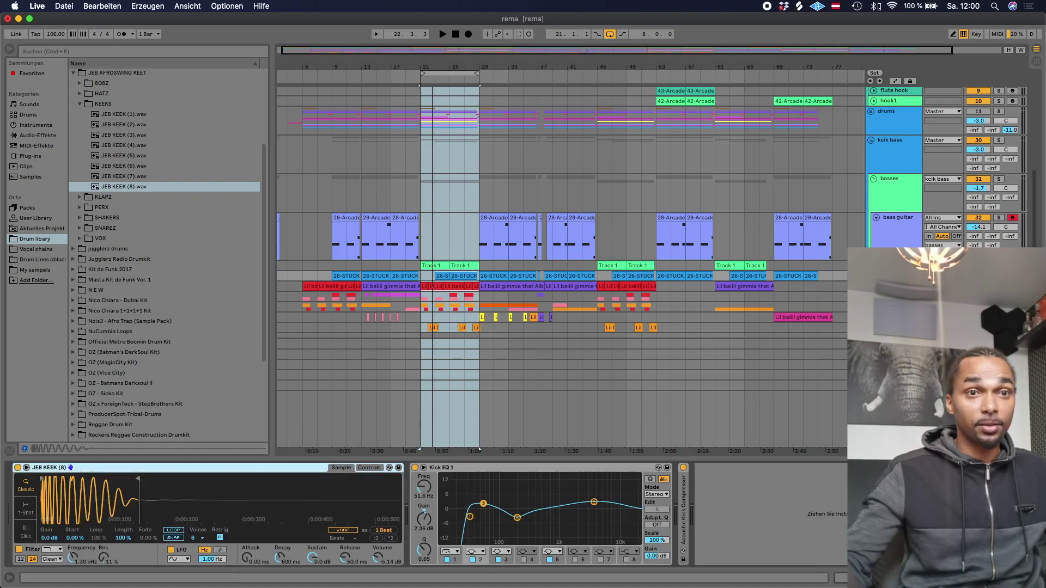
double_click(683, 516)
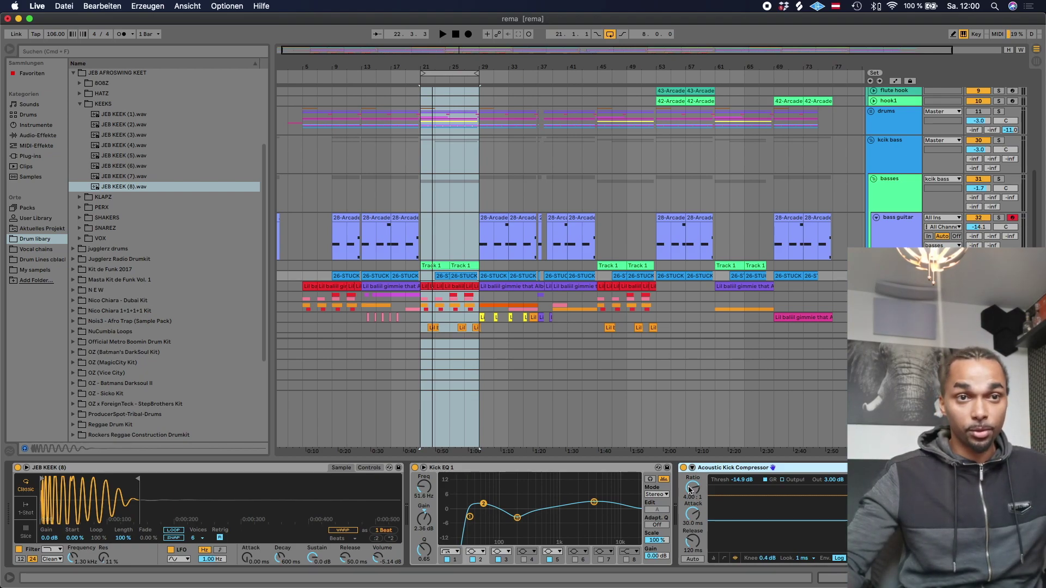
left_click_drag(690, 490, 690, 484)
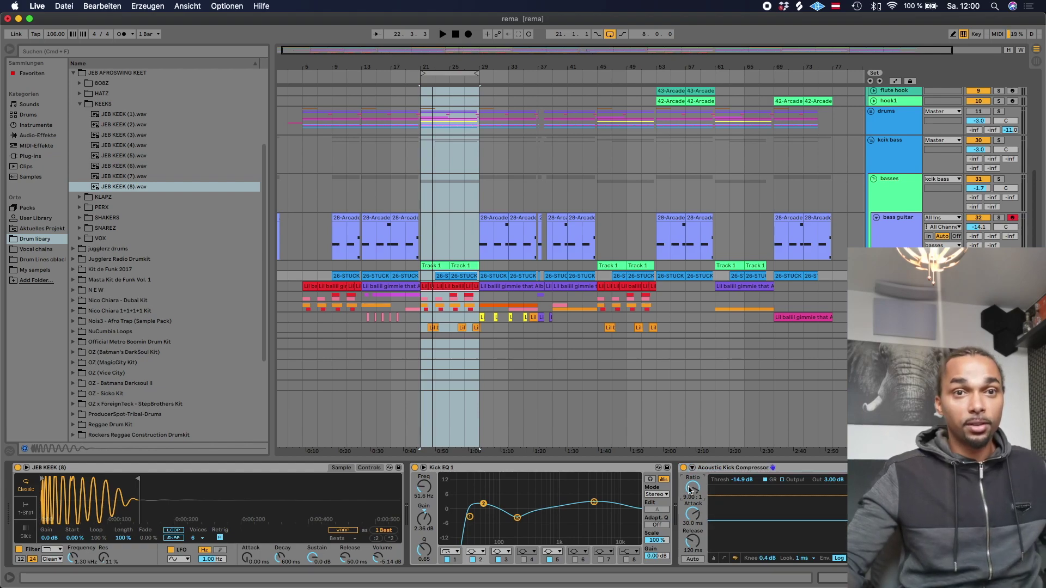
Play the loop from bar 21 to watch and hear the compressor acting on the kick, then stop.
key("space")
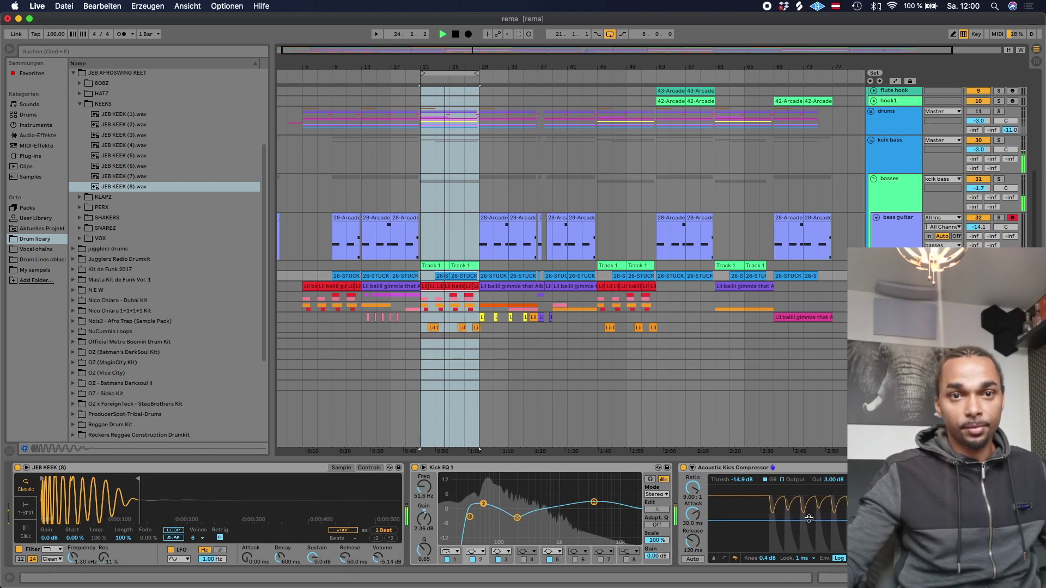
key("space")
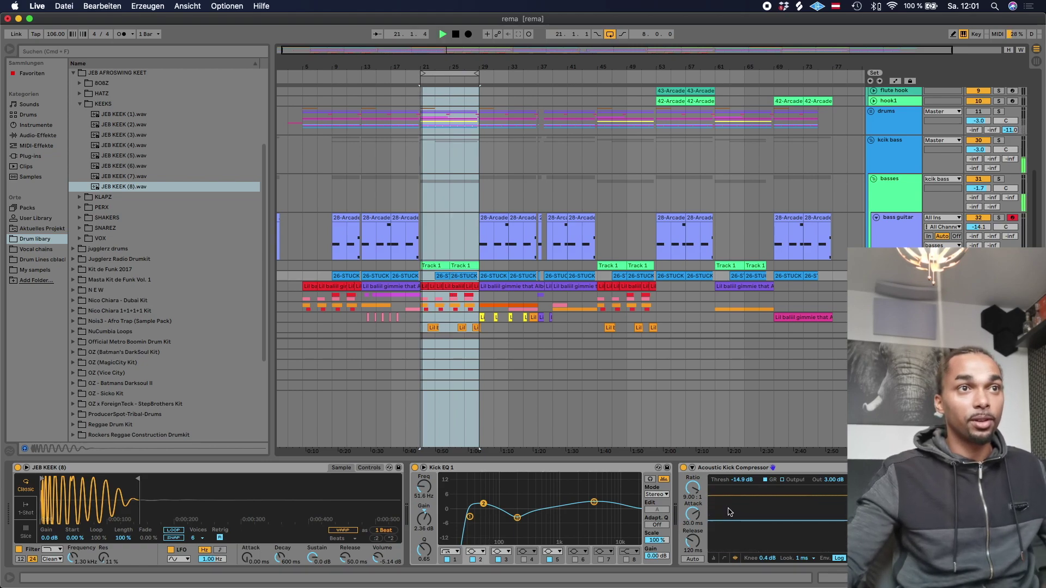
left_click(466, 75)
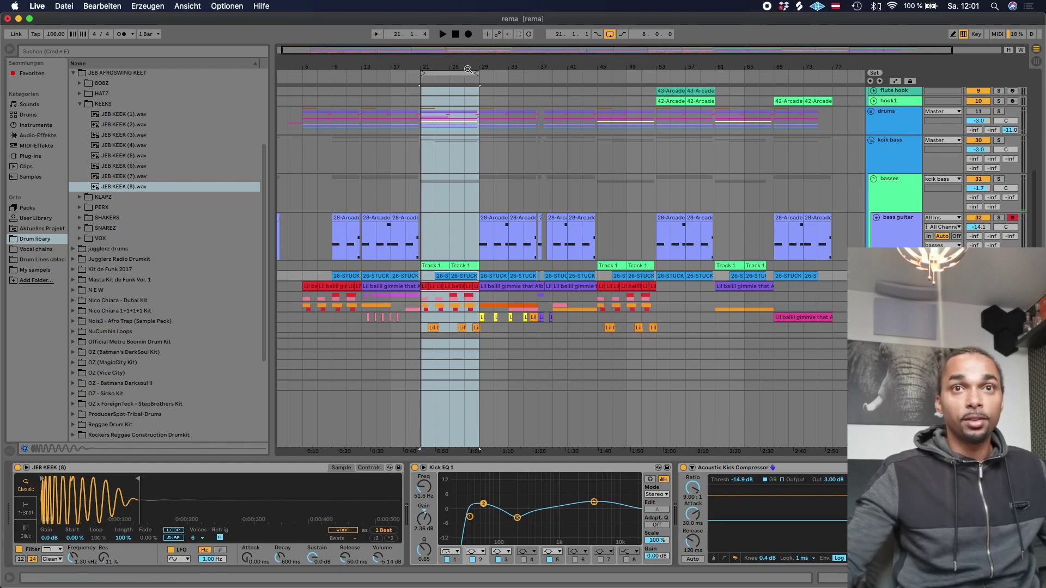
Fold the bass guitar and guitar tracks and collapse the band g minor group.
left_click(875, 218)
scroll(887, 188, "up", 4)
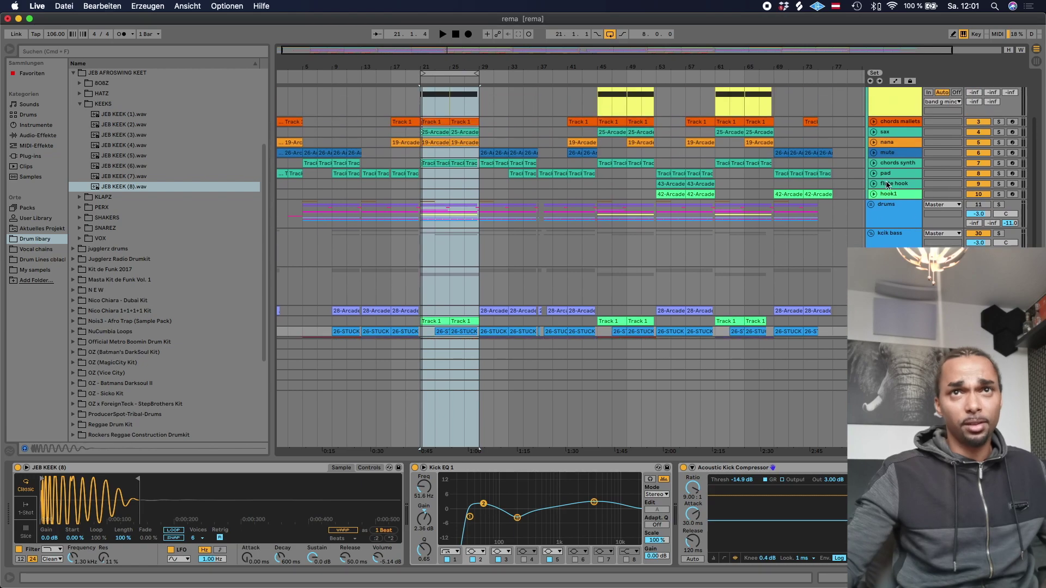
scroll(887, 185, "up", 3)
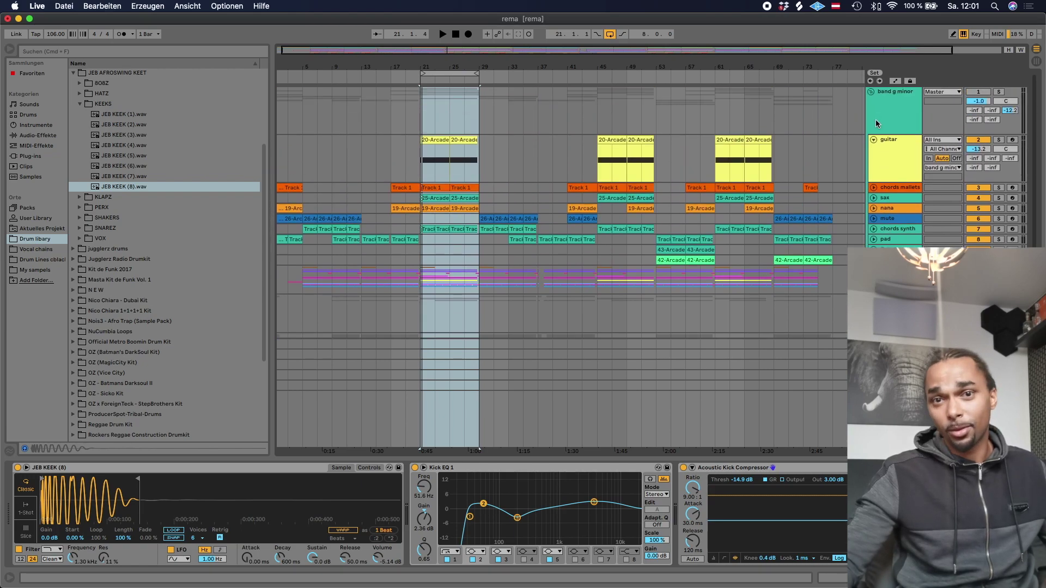
left_click(874, 140)
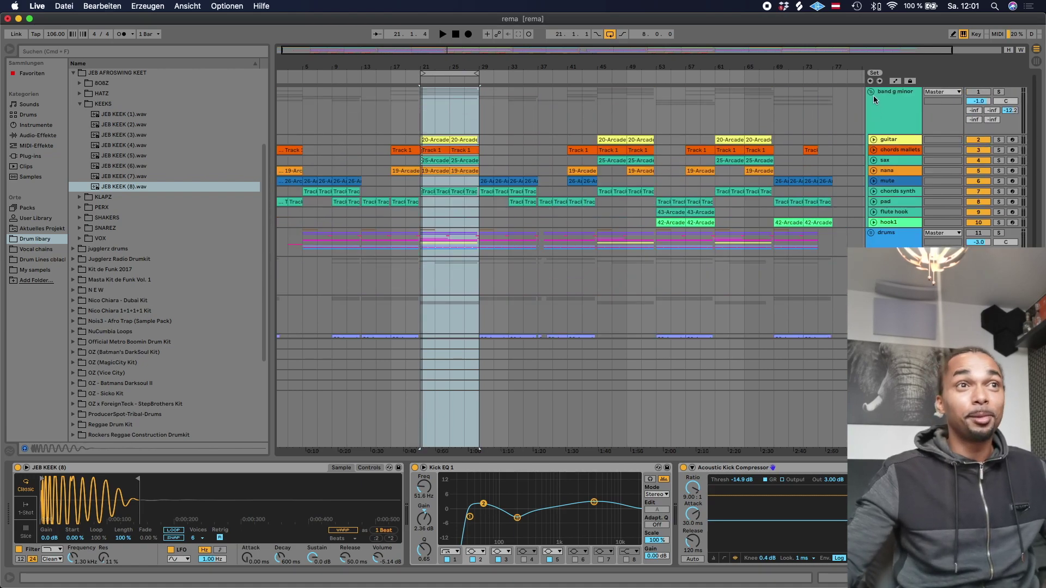
left_click(871, 92)
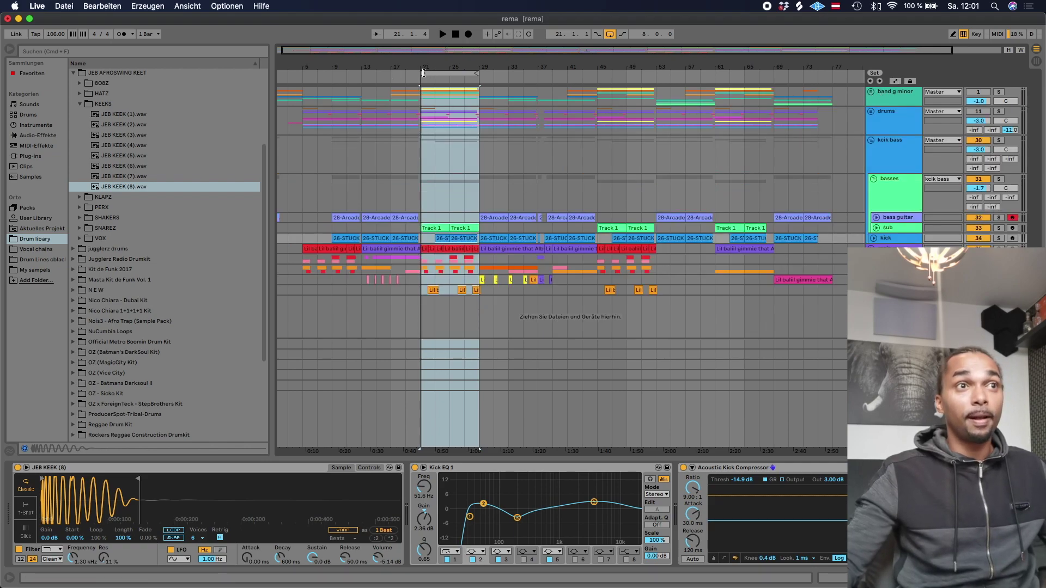
Move the loop's start to bar 19 and collapse the basses group.
left_click_drag(423, 73, 406, 74)
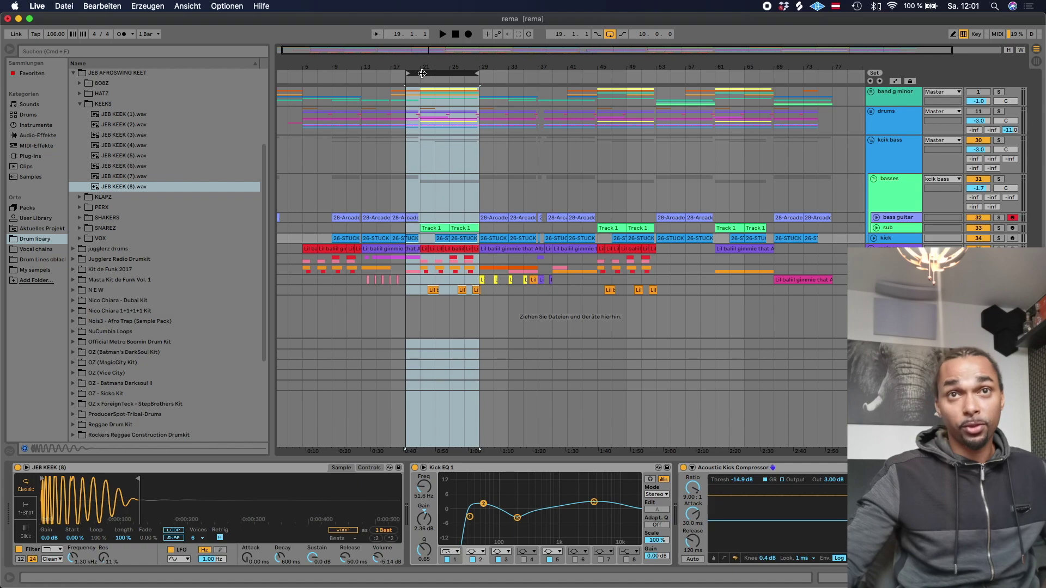
left_click(873, 179)
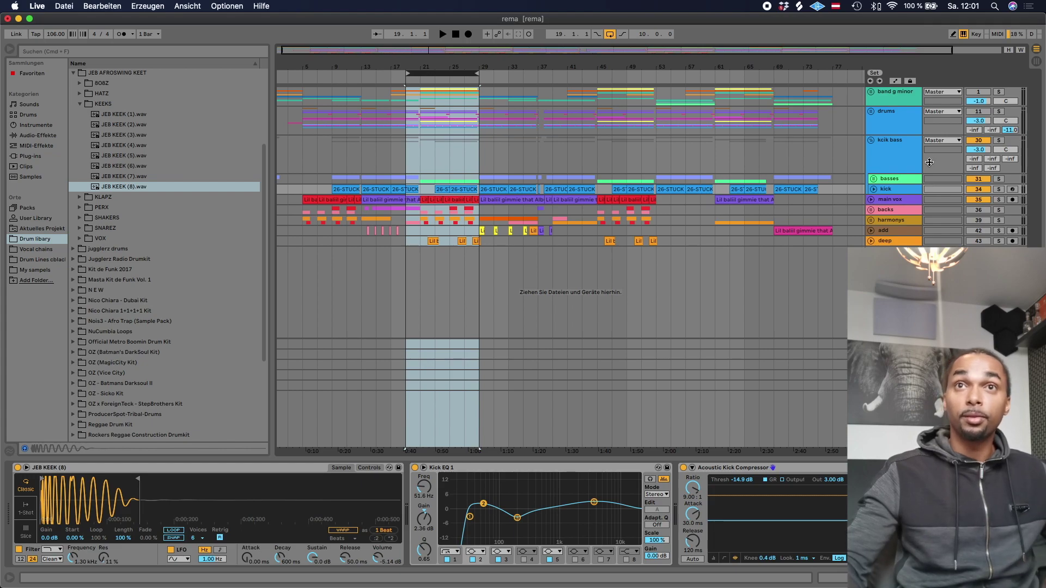
Reactivate the drums and band g minor groups, deactivate the main vox, and play the loop from bar 19.
left_click(978, 111)
left_click(980, 93)
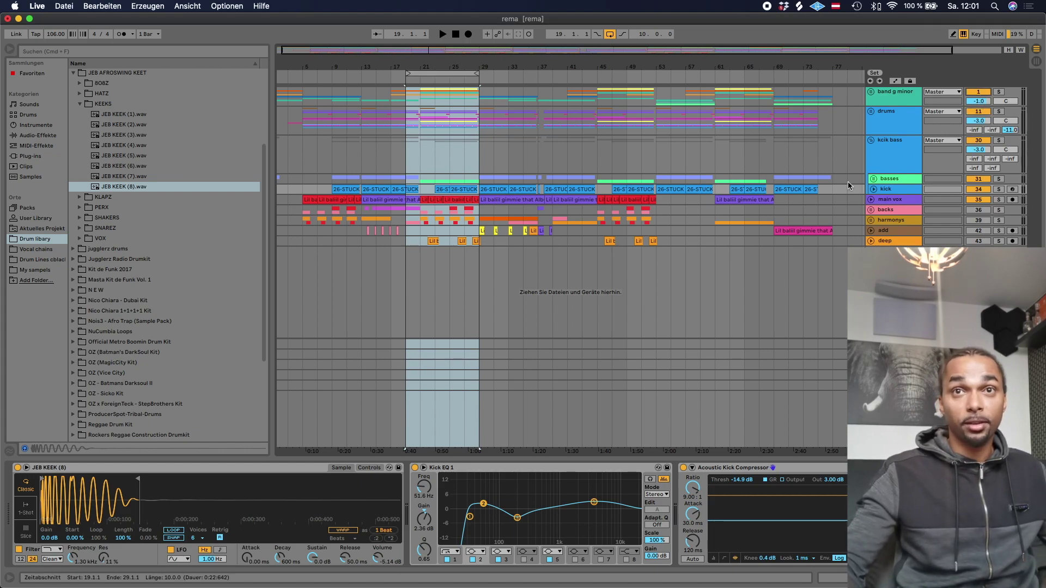
left_click(975, 202)
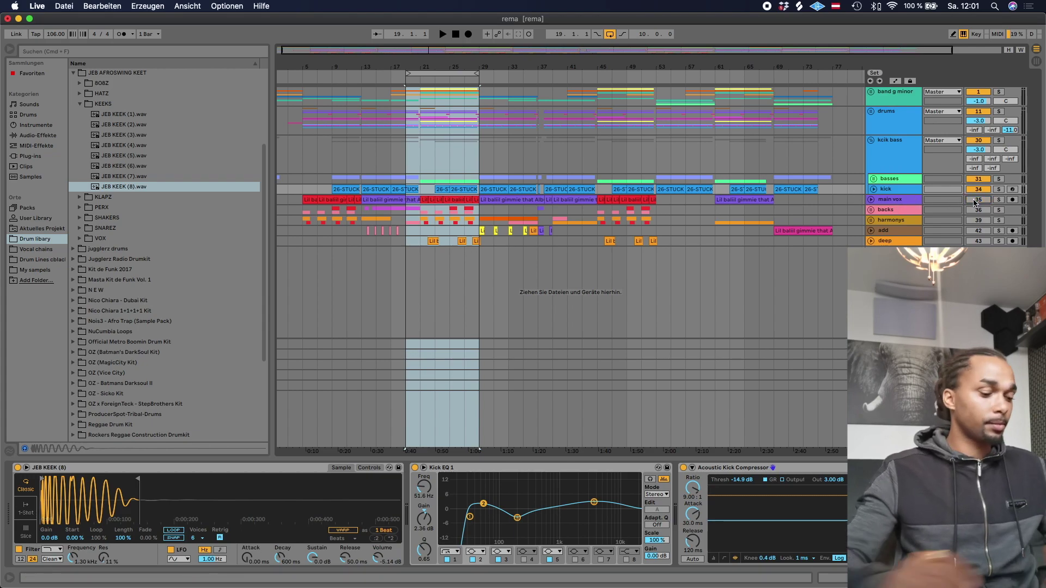
key("space")
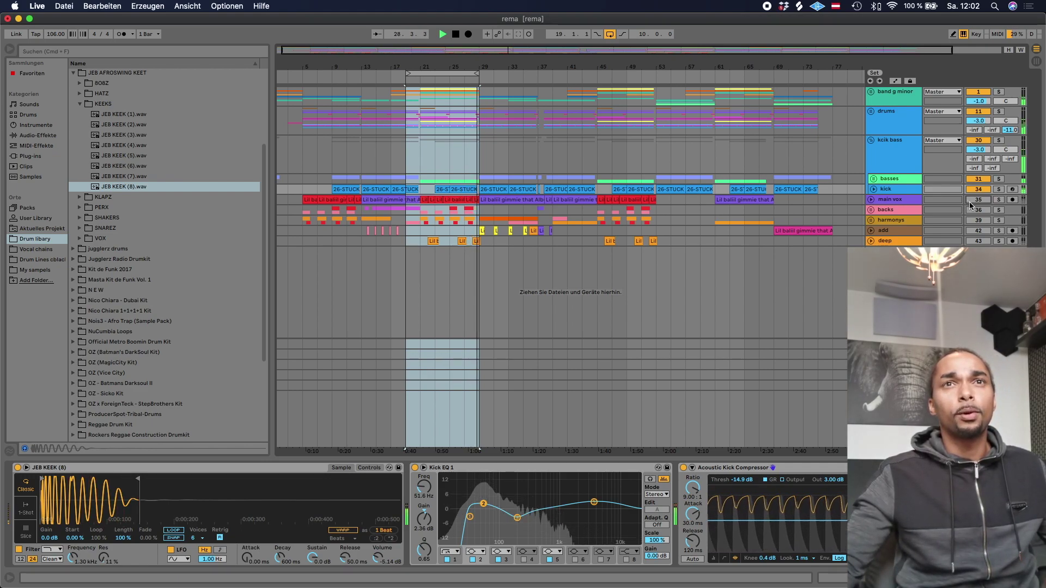
key("space")
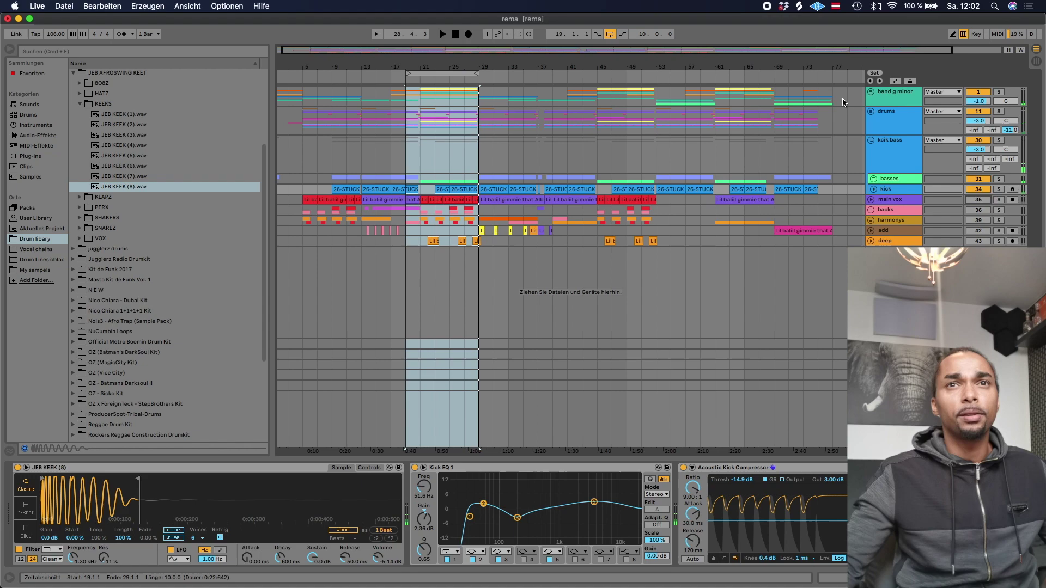
Expand the band g minor group, select the flute hook track and set the loop to bars 53 to 61.
left_click(870, 92)
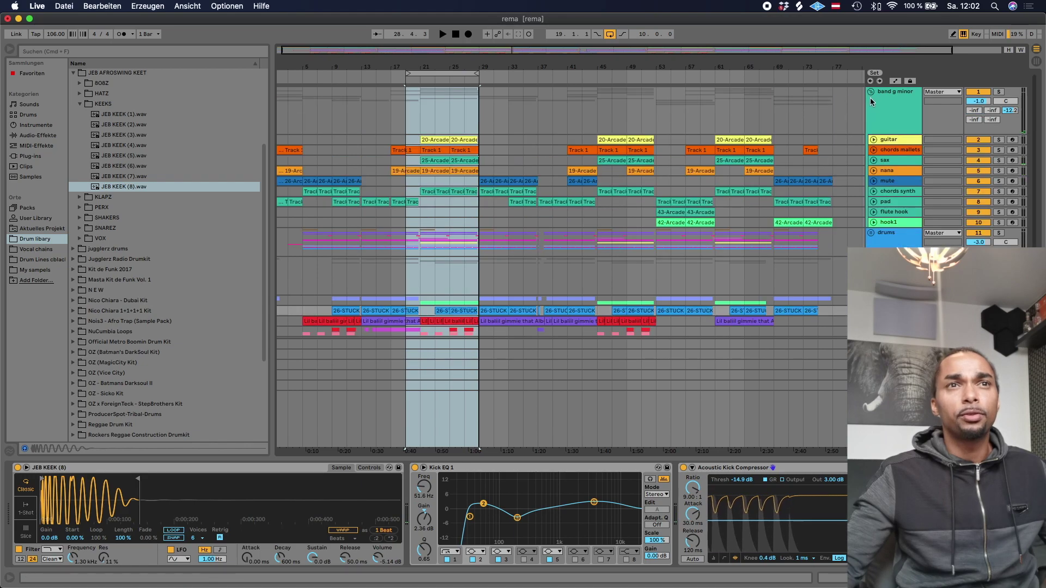
left_click(891, 212)
left_click_drag(434, 71, 717, 74)
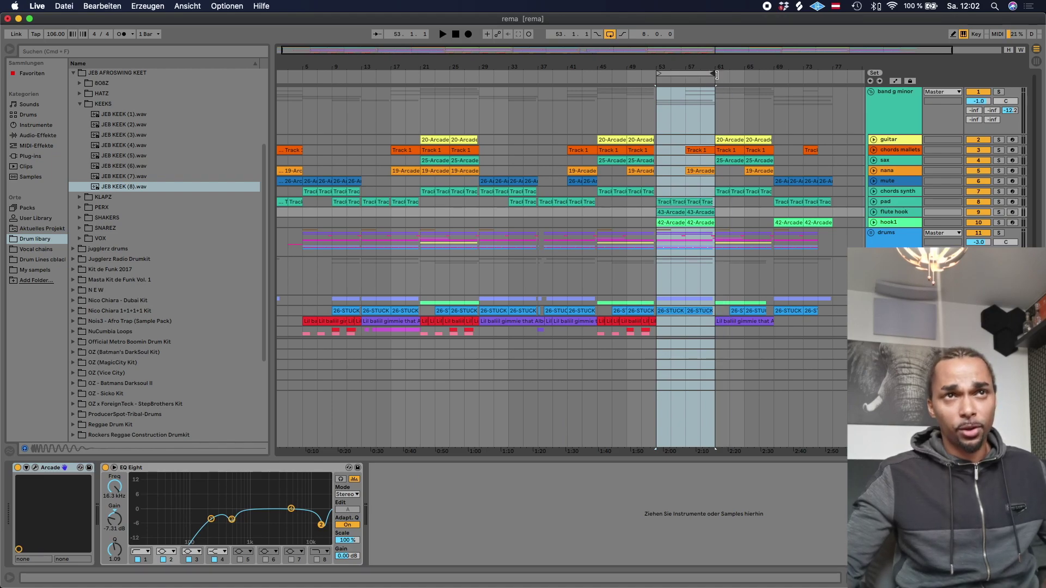
Play from just before bar 53, solo the flute hook to hear it alone, then remove the solo.
left_click(649, 76)
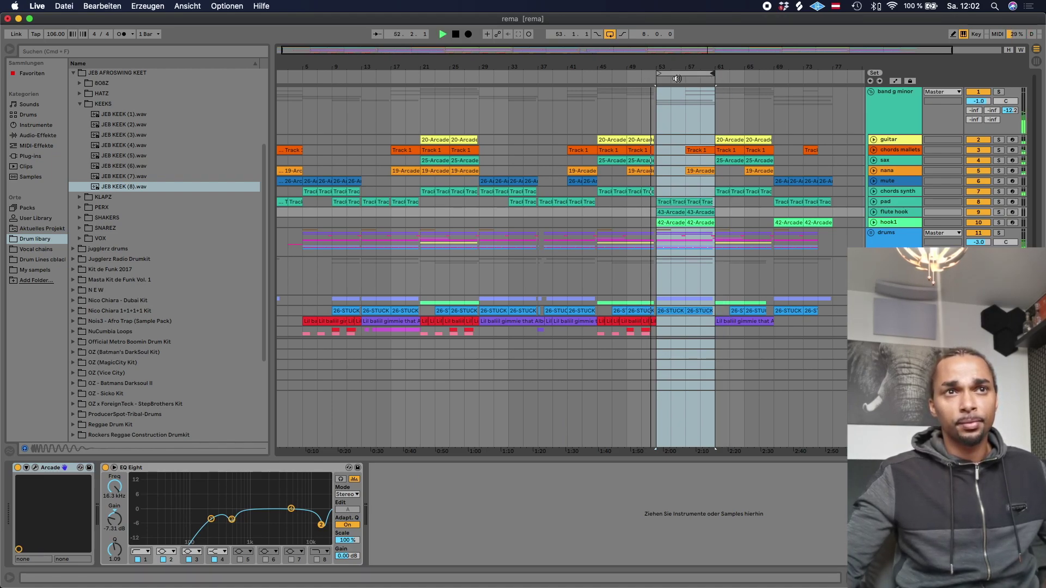
left_click(1000, 212)
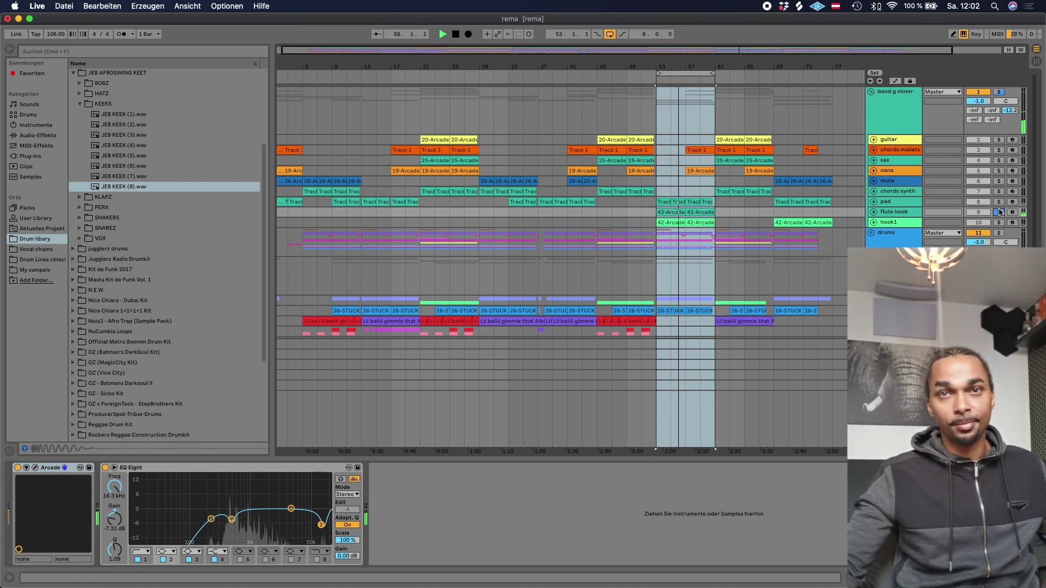
left_click(1000, 212)
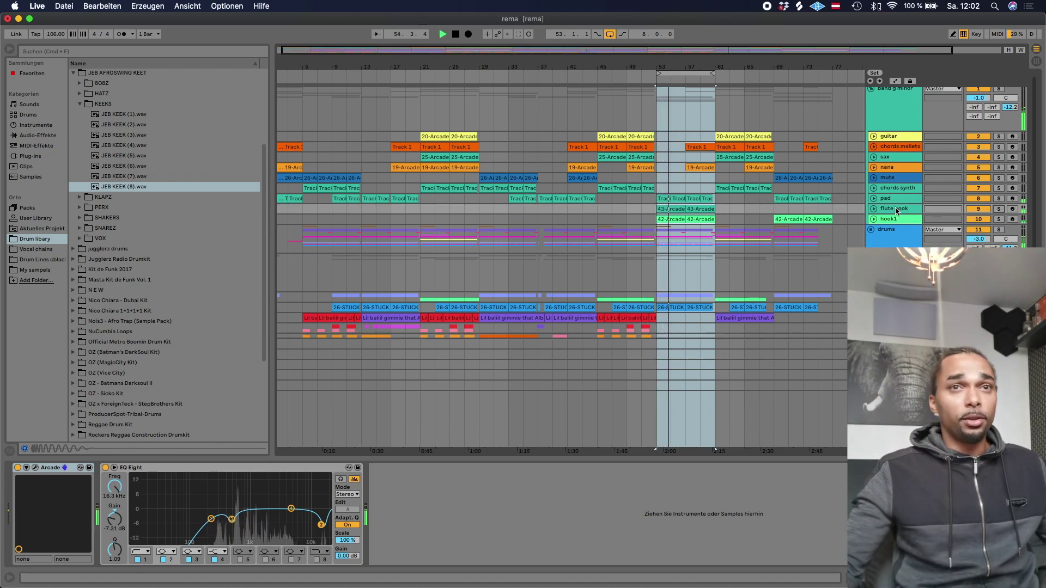
Stop playback and open the flute hook track's Arcade instrument to show its Dusty Flute preset.
left_click(895, 207)
key("space")
key("space")
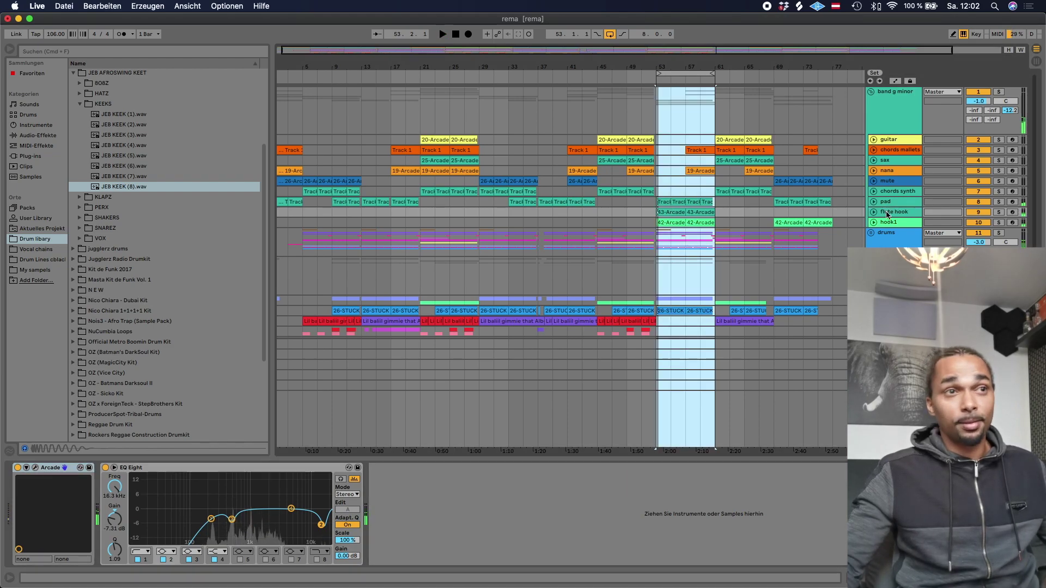
left_click(34, 468)
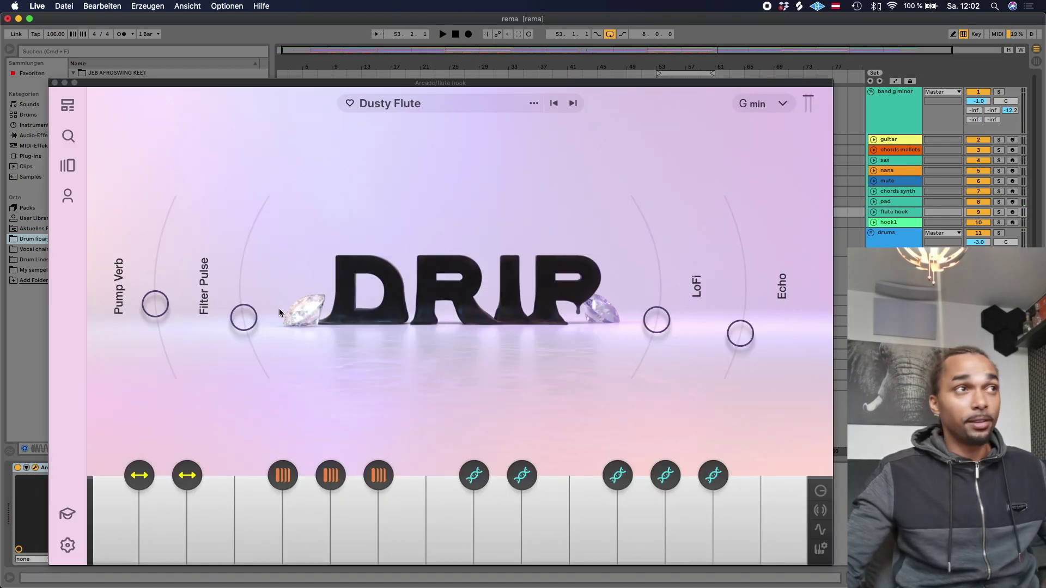
left_click(567, 145)
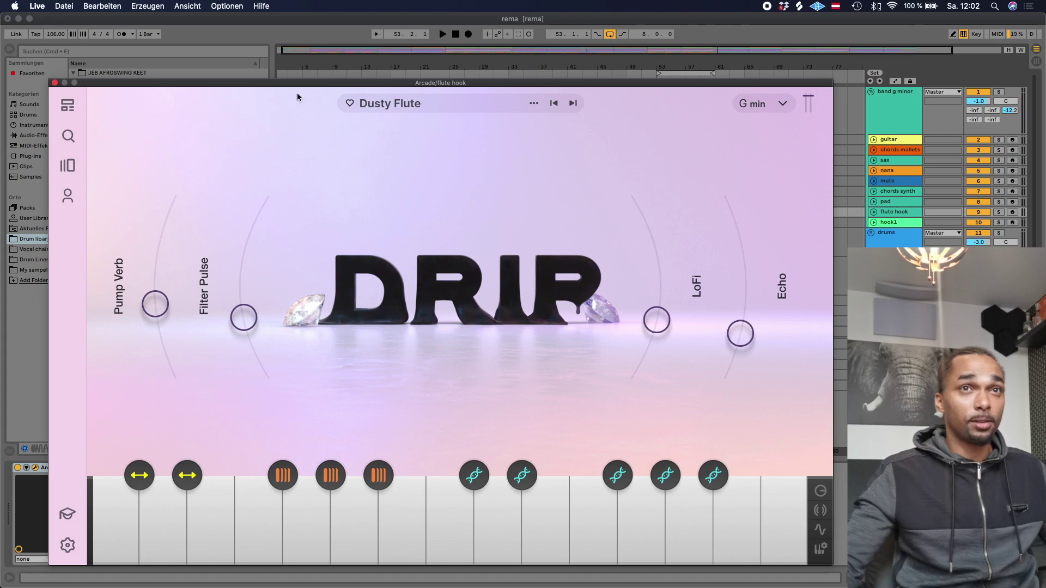
left_click_drag(388, 84, 376, 106)
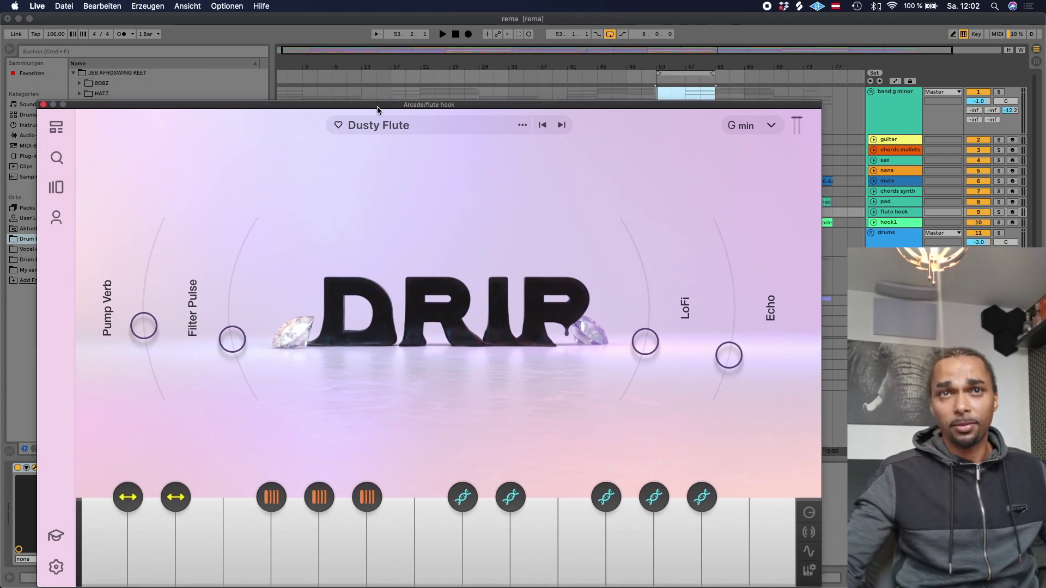
Check the key choices for the flute hook's Dusty Flute preset and close its Arcade window.
left_click(898, 222)
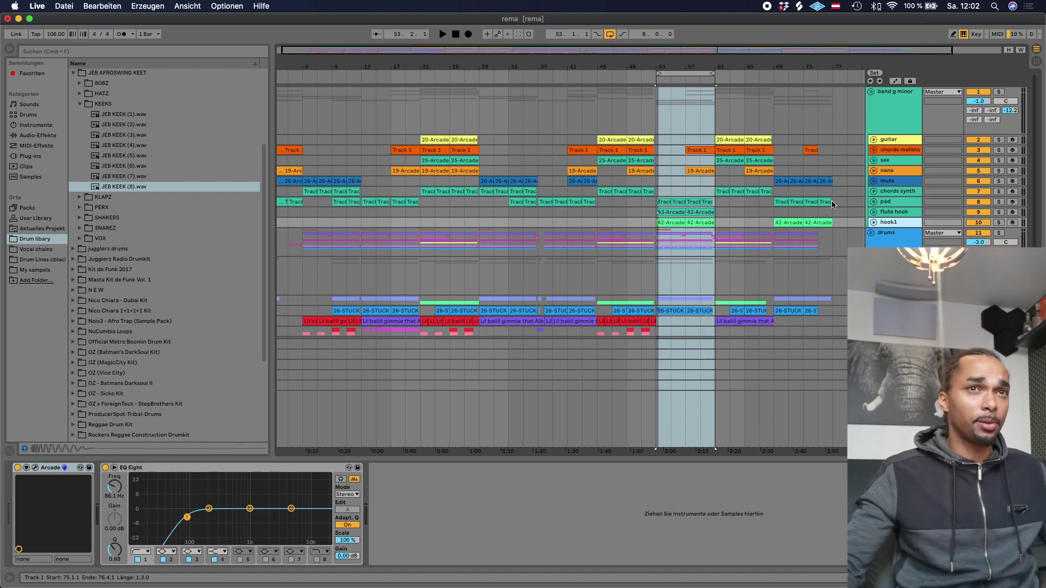
left_click(901, 211)
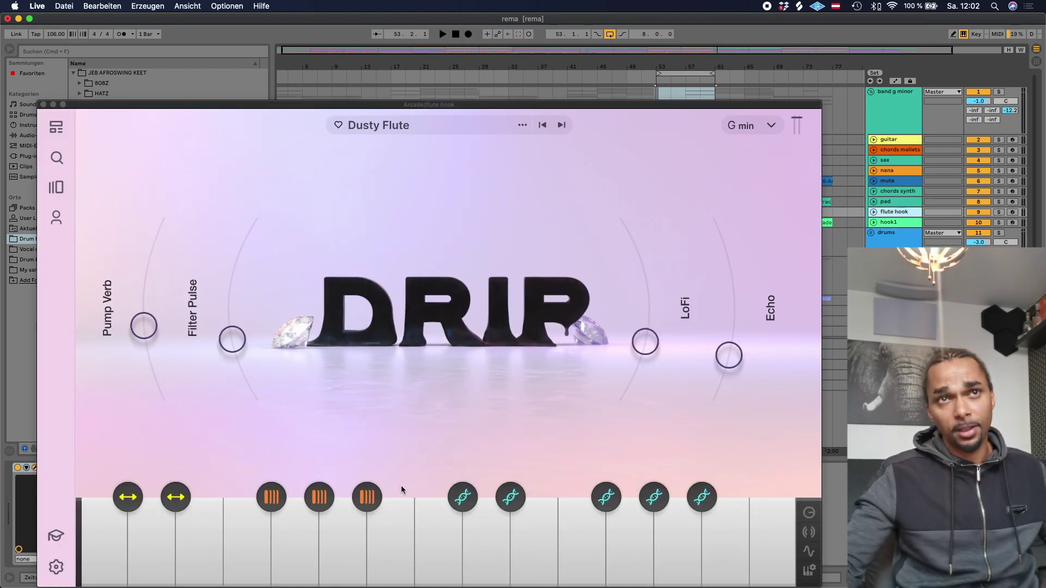
left_click(745, 127)
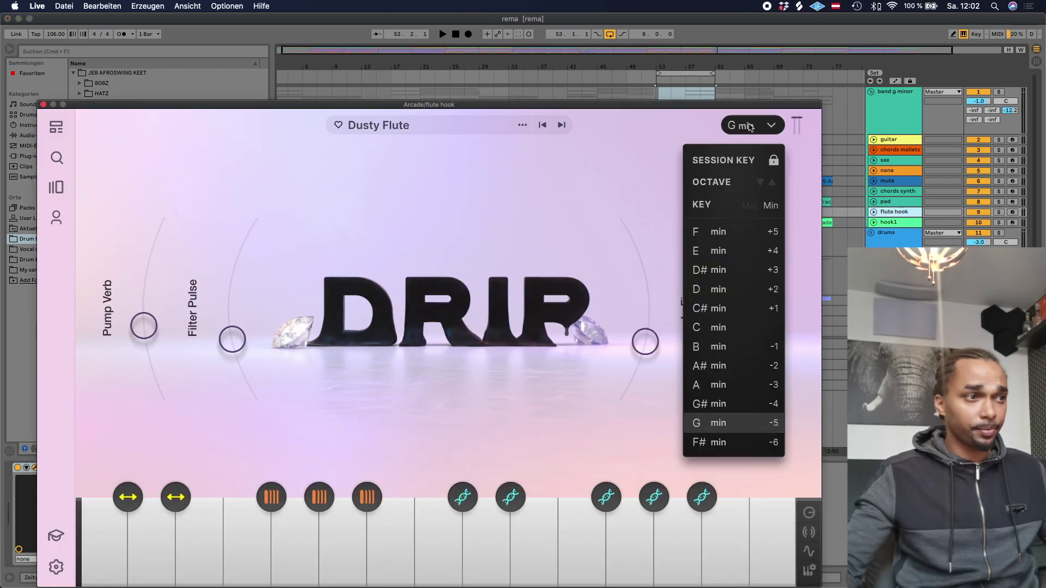
left_click(749, 127)
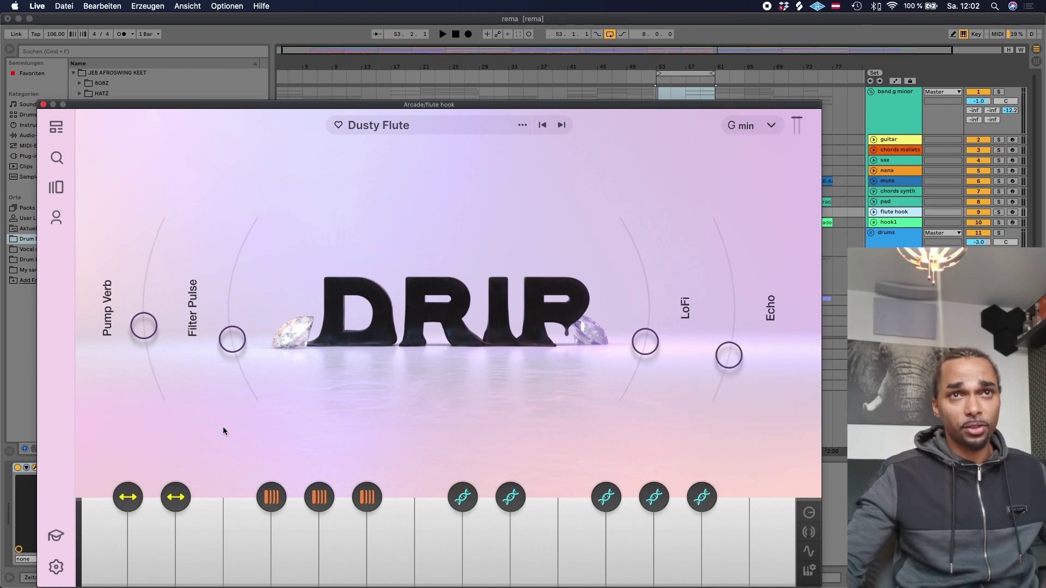
left_click(454, 541)
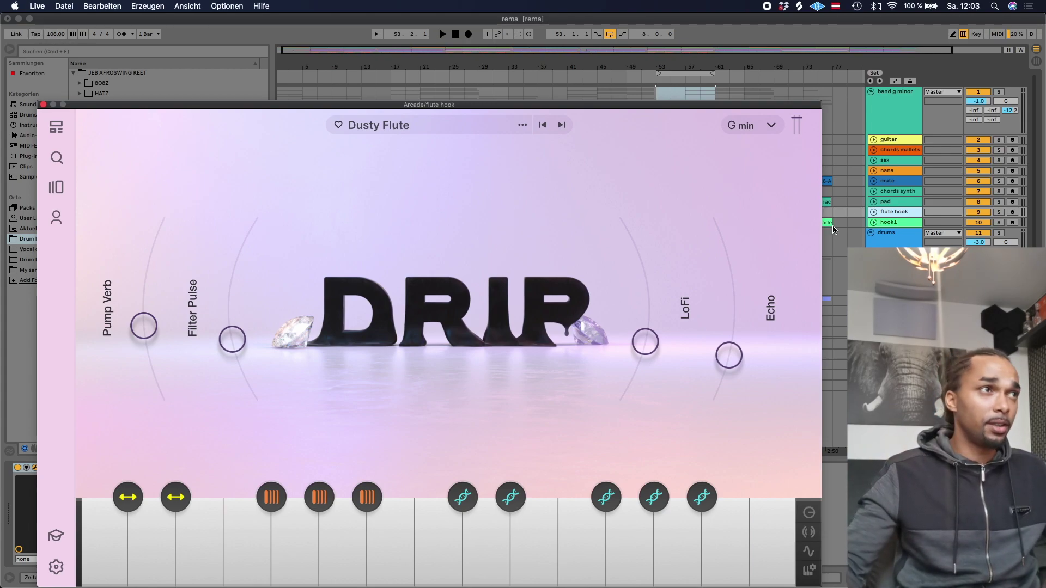
left_click(44, 105)
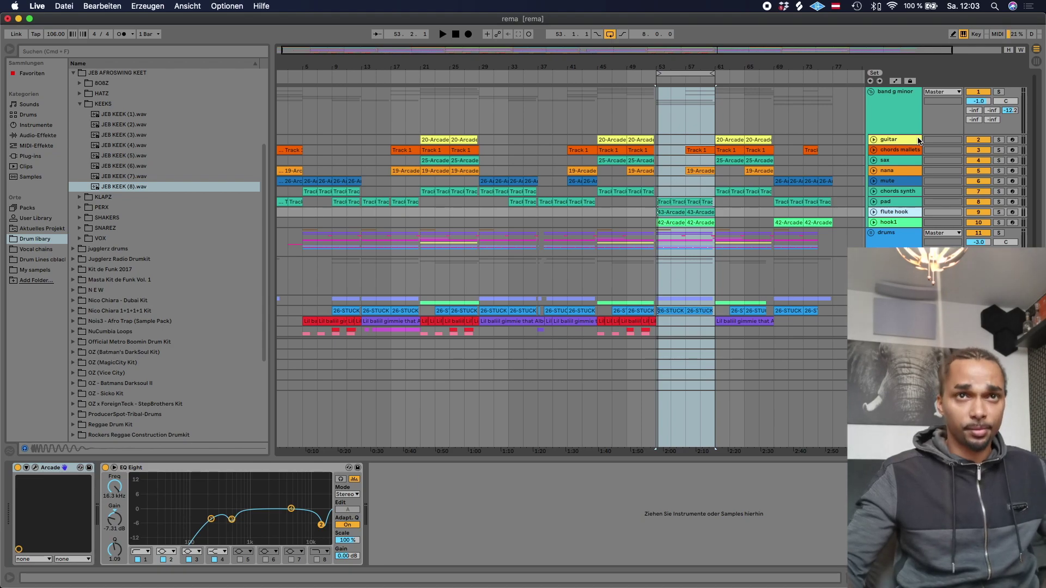
Extend the loop from bar 53 to bar 77 during playback, and solo the hook1 track.
key("space")
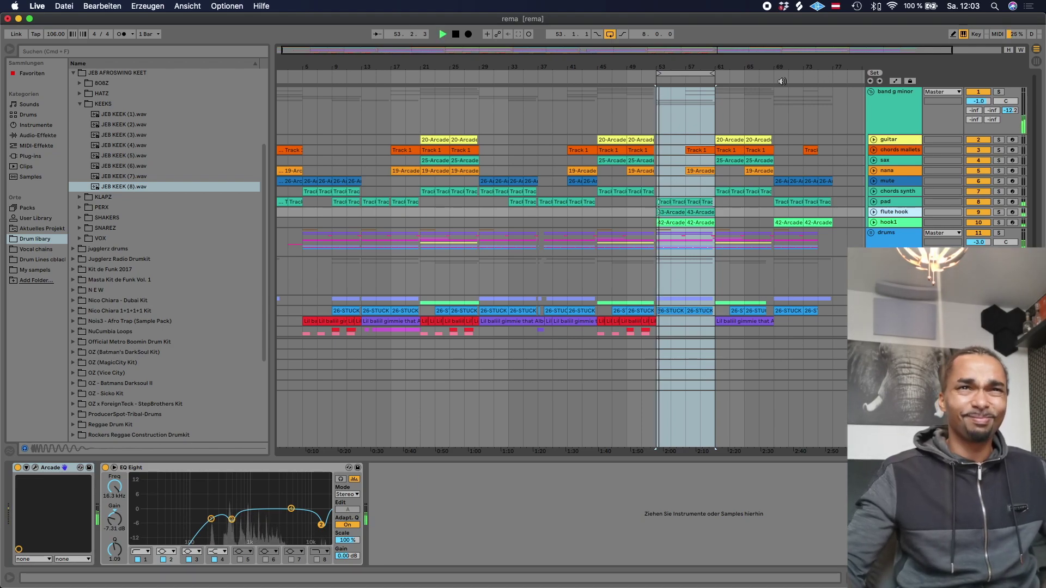
left_click_drag(712, 73, 826, 63)
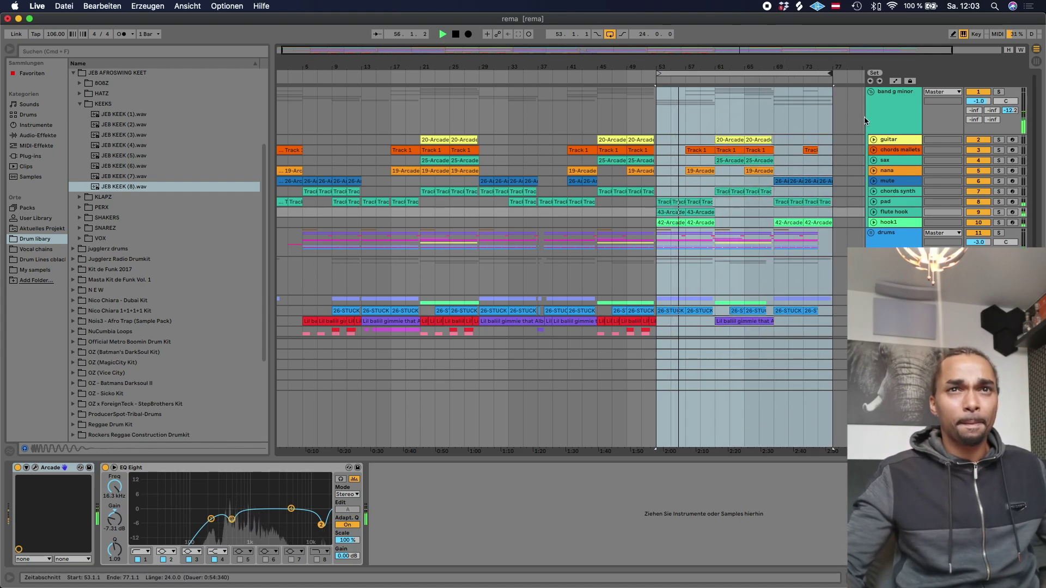
left_click(1000, 224)
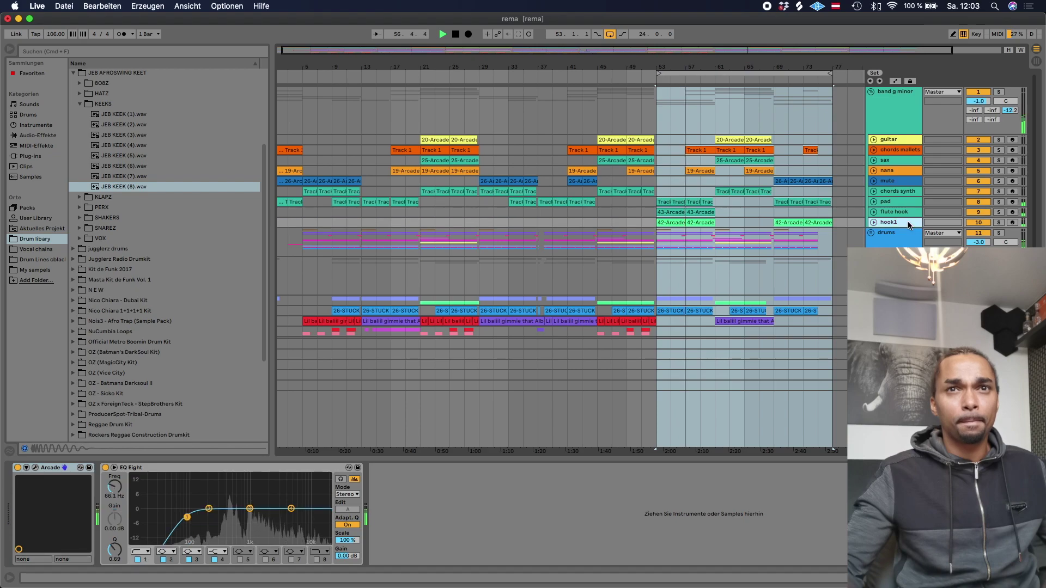
left_click(1001, 224)
key("space")
left_click(893, 225)
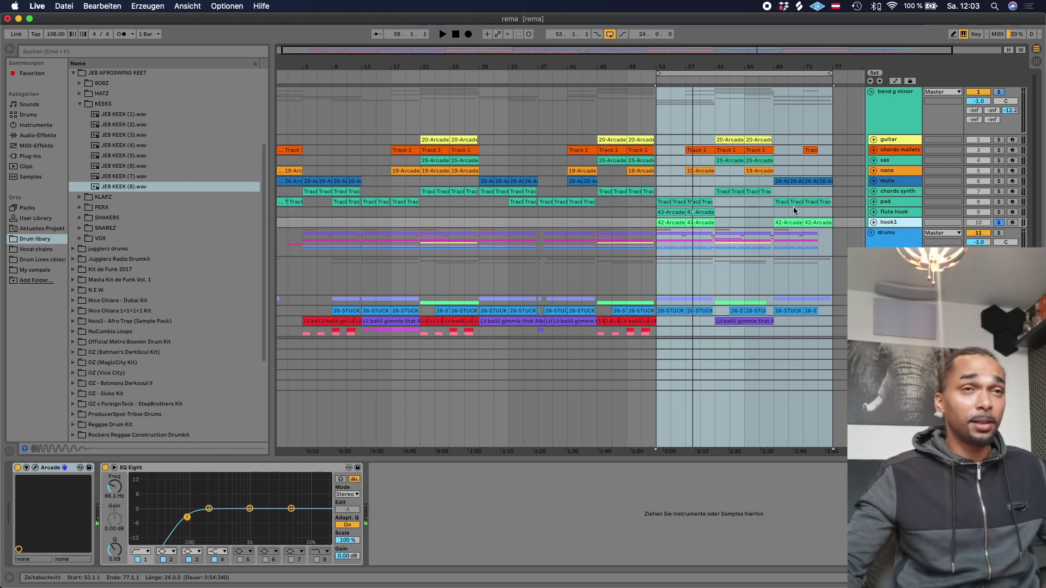
Open the hook1 track's Arcade instrument with the Sleepless Sitar preset and play it briefly on its own.
left_click(31, 466)
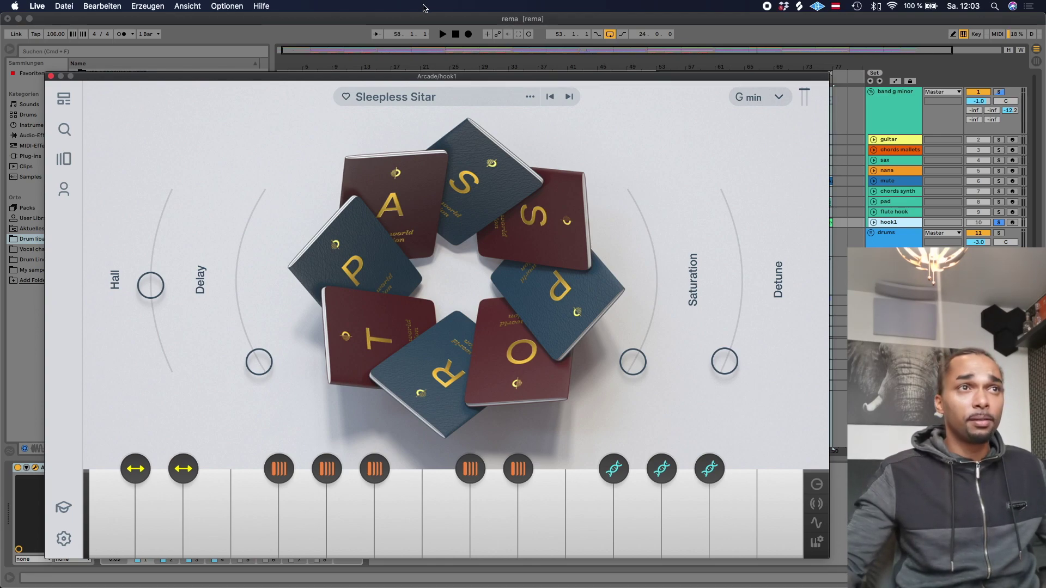
left_click_drag(319, 81, 278, 89)
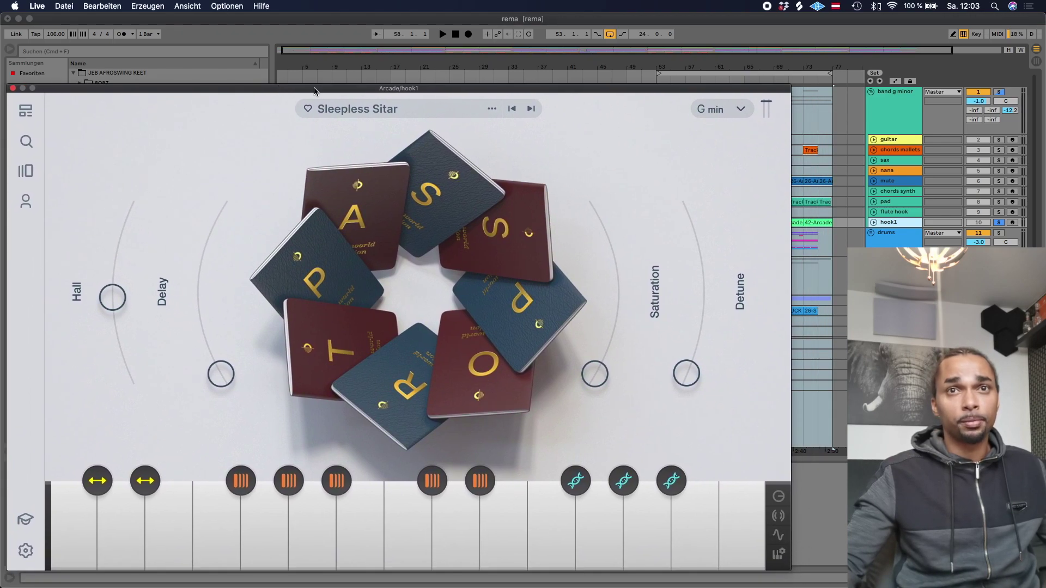
key("space")
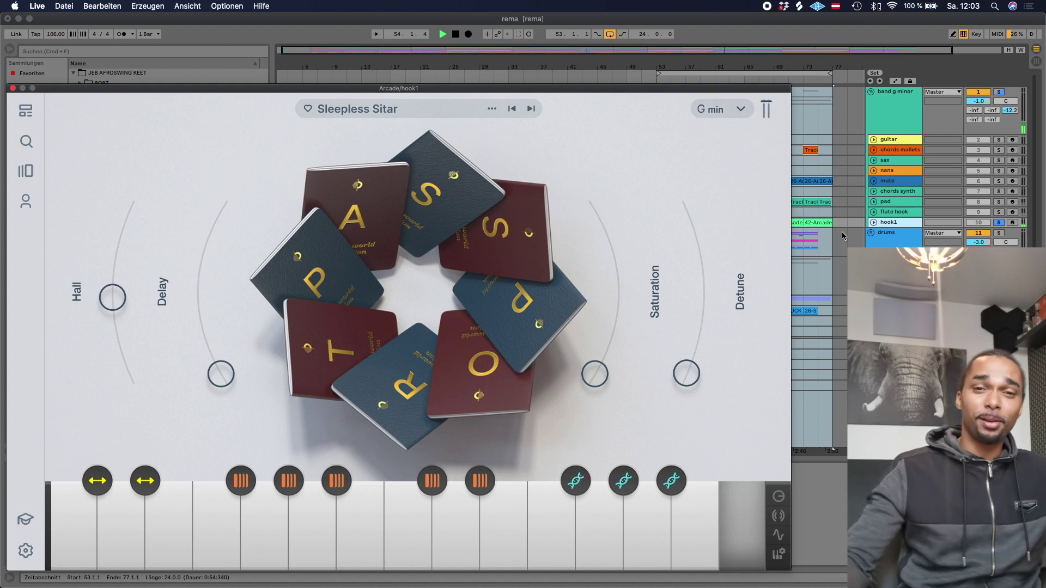
key("space")
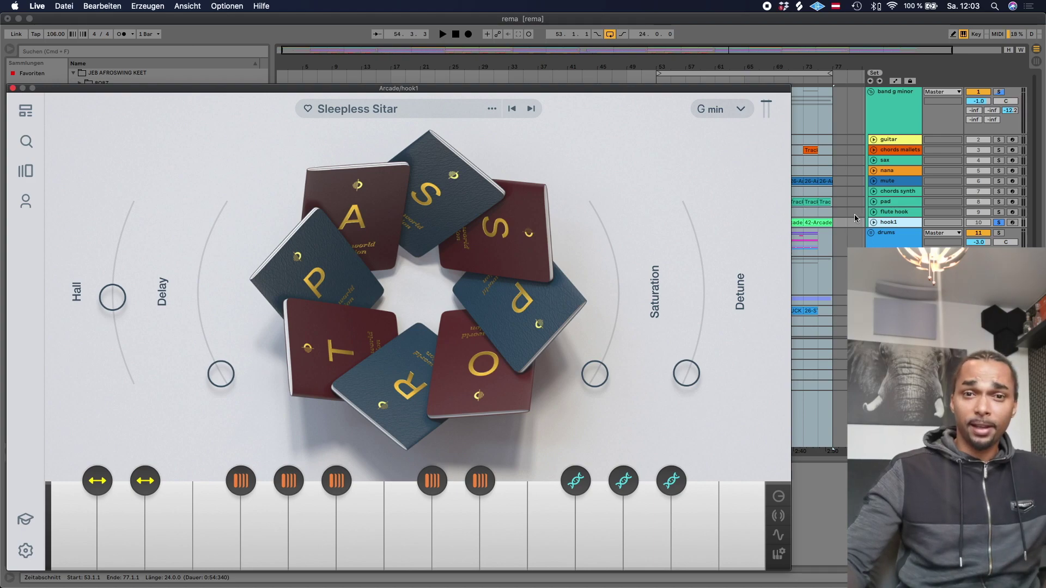
Play from bar 53, remove the solo from hook1 and deactivate the flute hook track.
key("super+a")
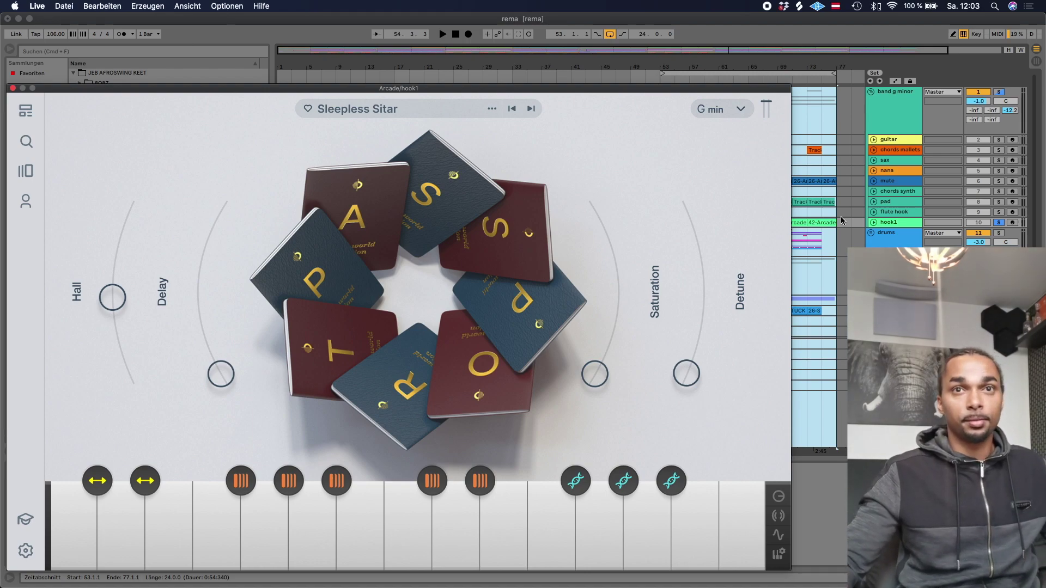
key("space")
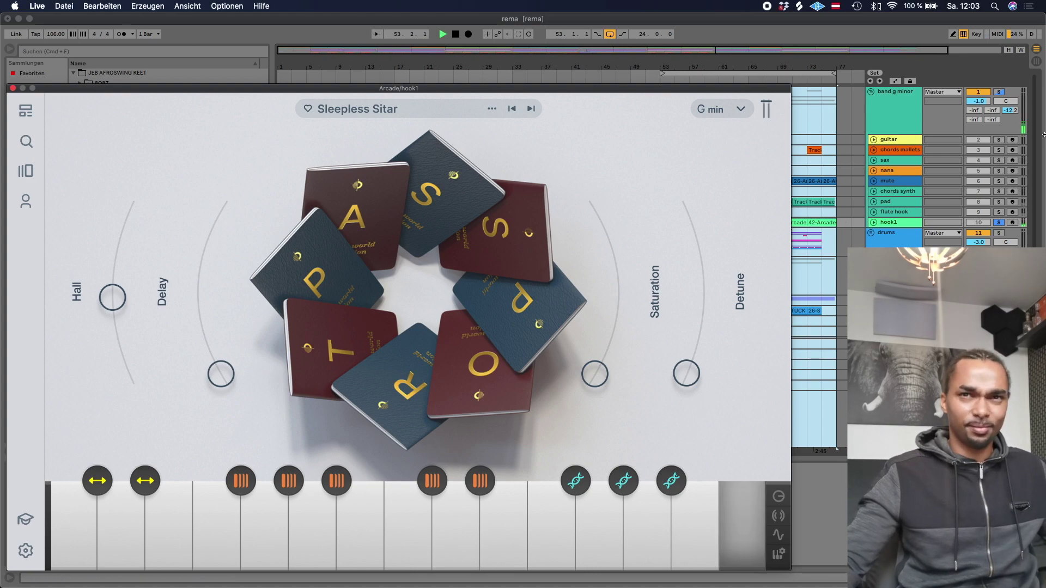
left_click(998, 223)
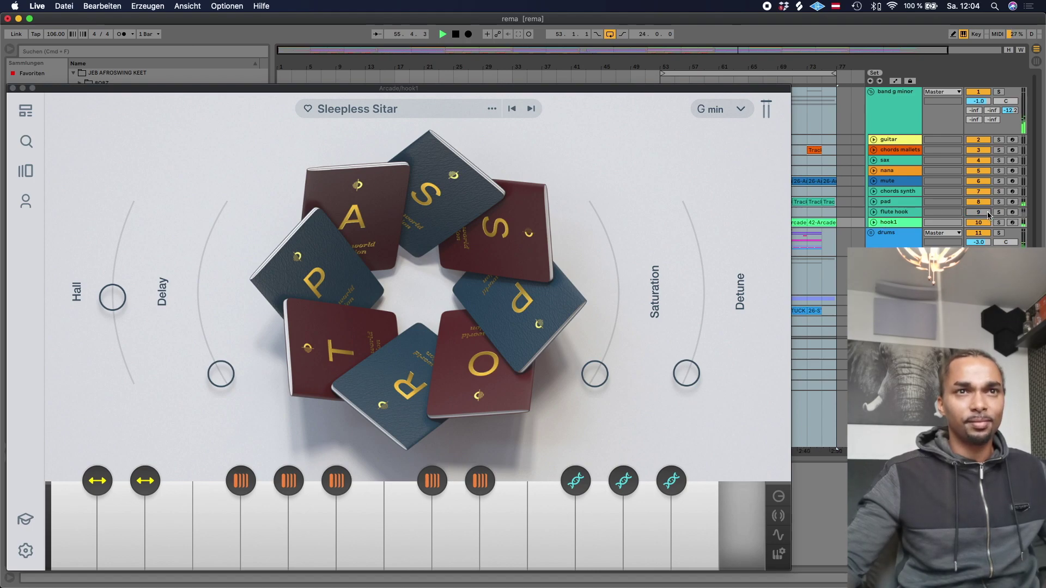
Move the Arcade window out of the way and open the hook1 clip at bar 57 to show its C4 notes.
left_click_drag(615, 88, 361, 284)
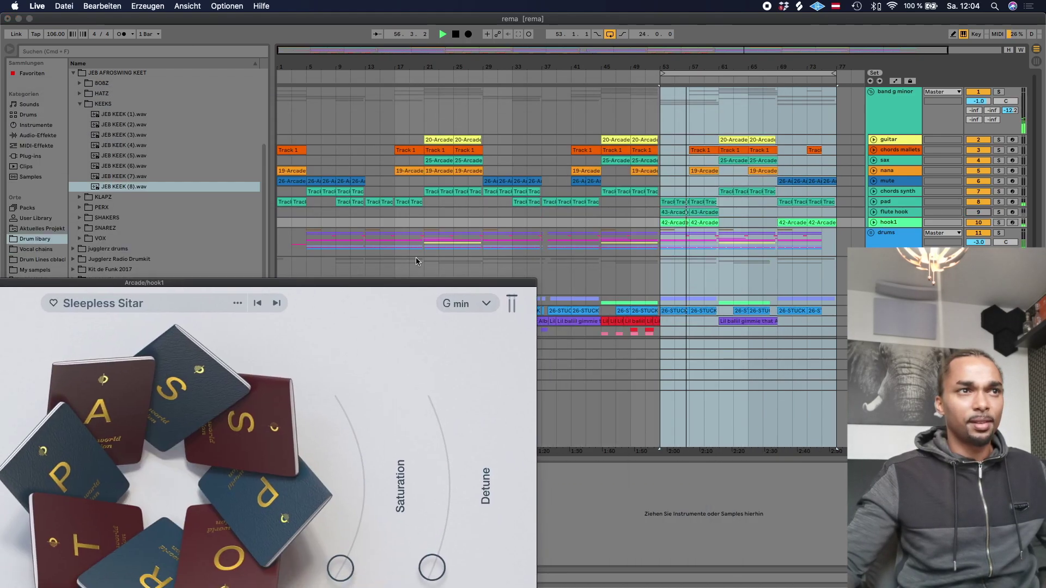
double_click(715, 226)
left_click_drag(267, 287, 235, 480)
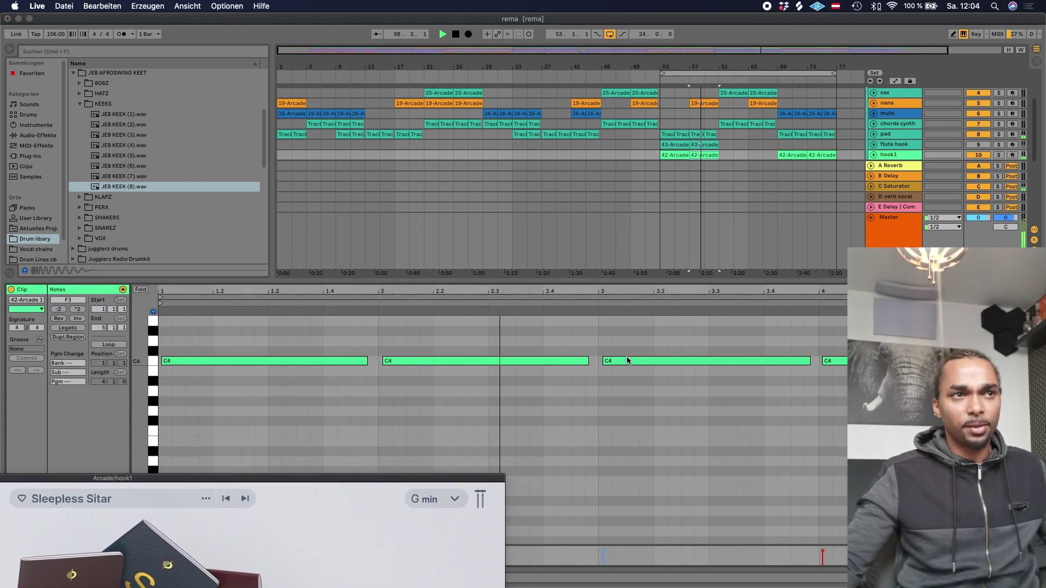
key("space")
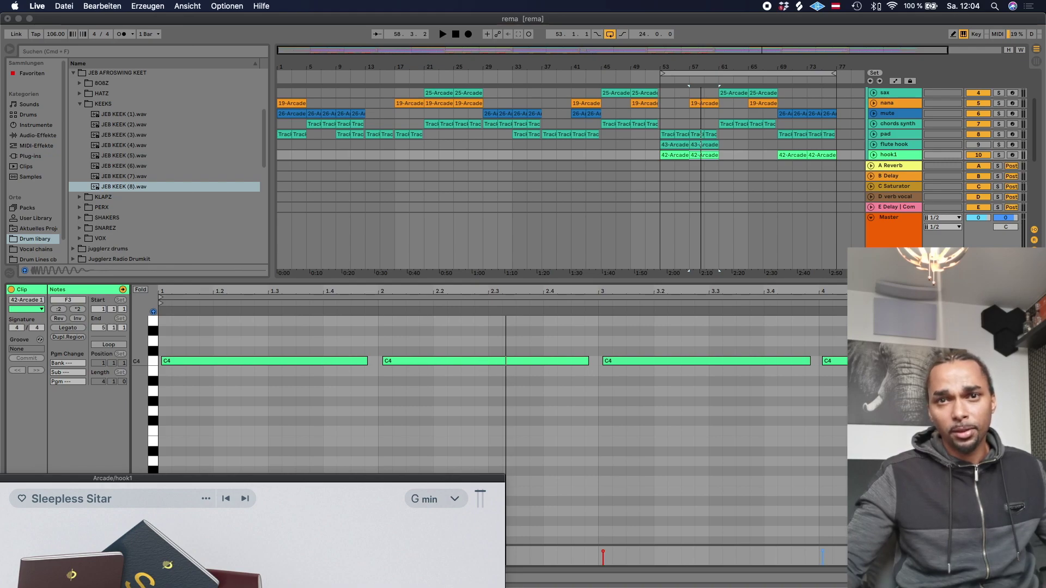
Resume playback of the hook section, solo hook1 to hear it alone, and remove the solo.
scroll(504, 381, "down", 1)
left_click(507, 428)
scroll(504, 382, "up", 1)
scroll(504, 414, "up", 1)
key("space")
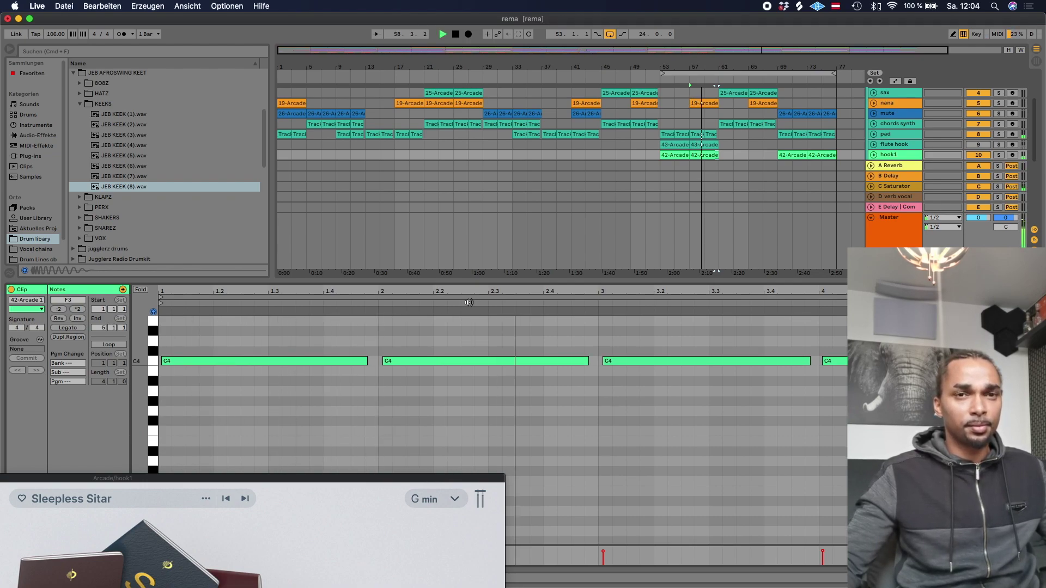
left_click(1000, 157)
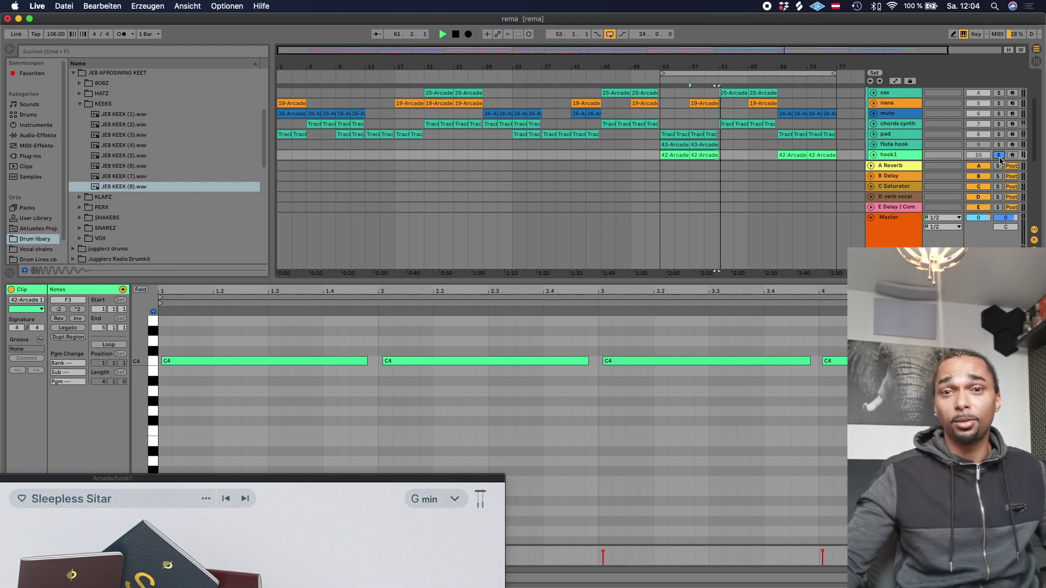
left_click(1000, 157)
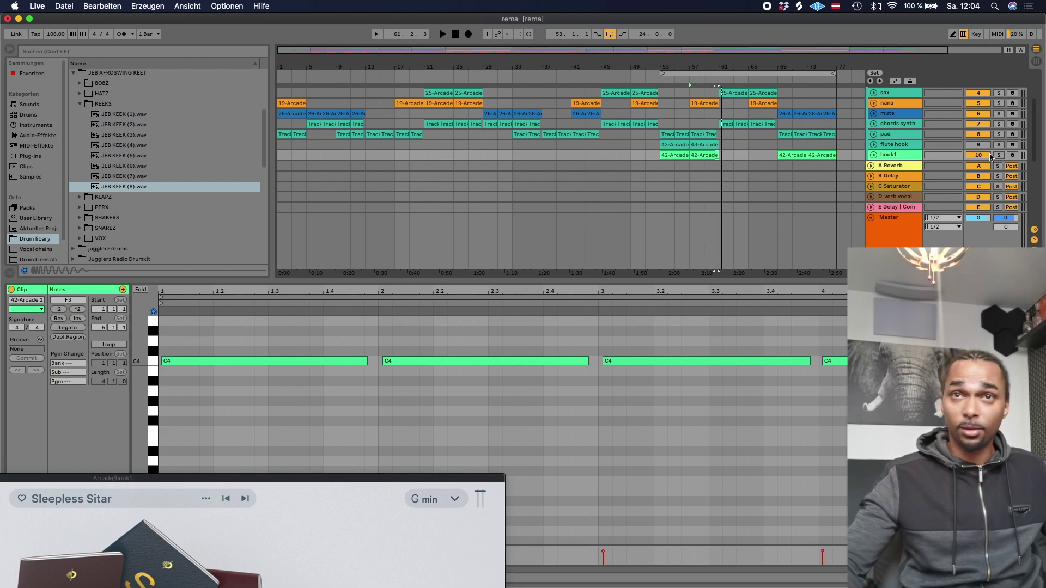
Select the flute hook track, collapse the band g minor group and play the hook section.
left_click(897, 145)
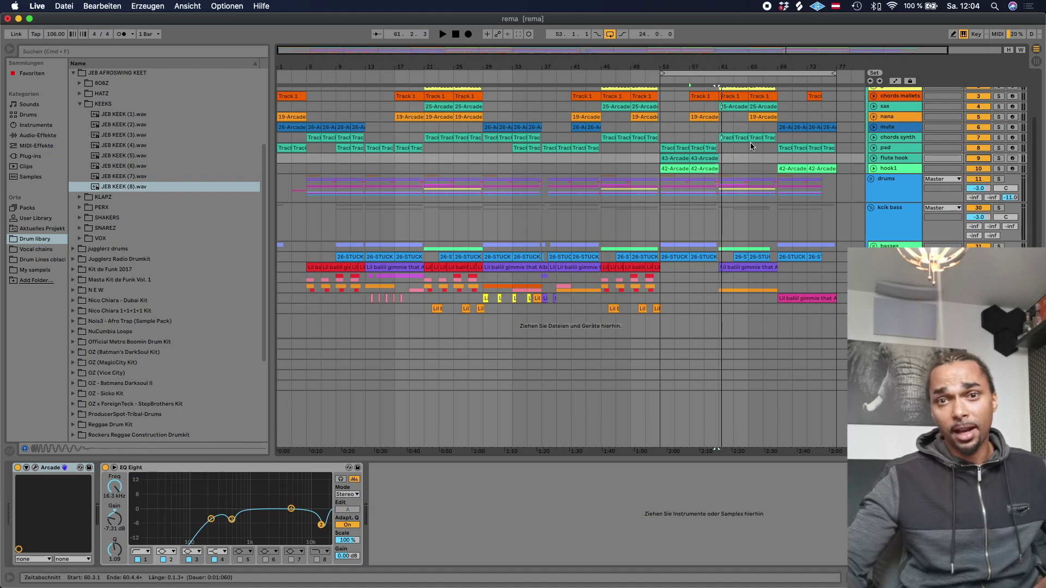
scroll(754, 151, "up", 5)
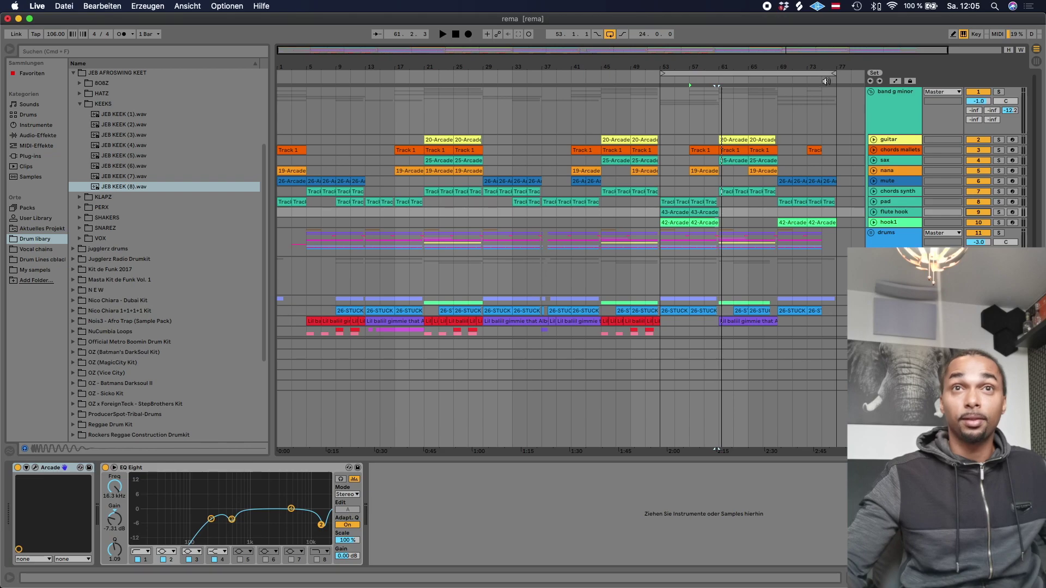
left_click(871, 91)
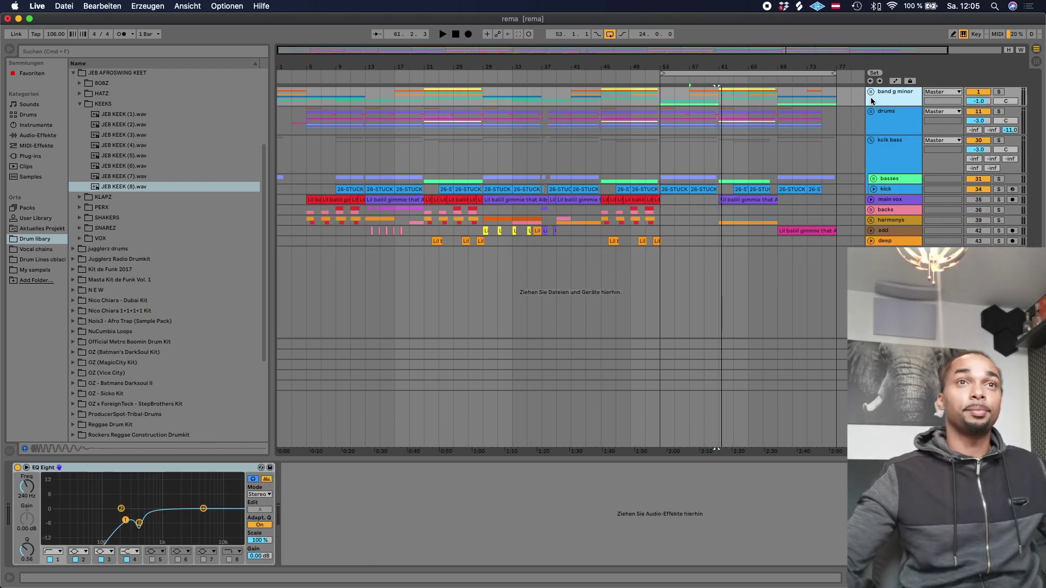
key("space")
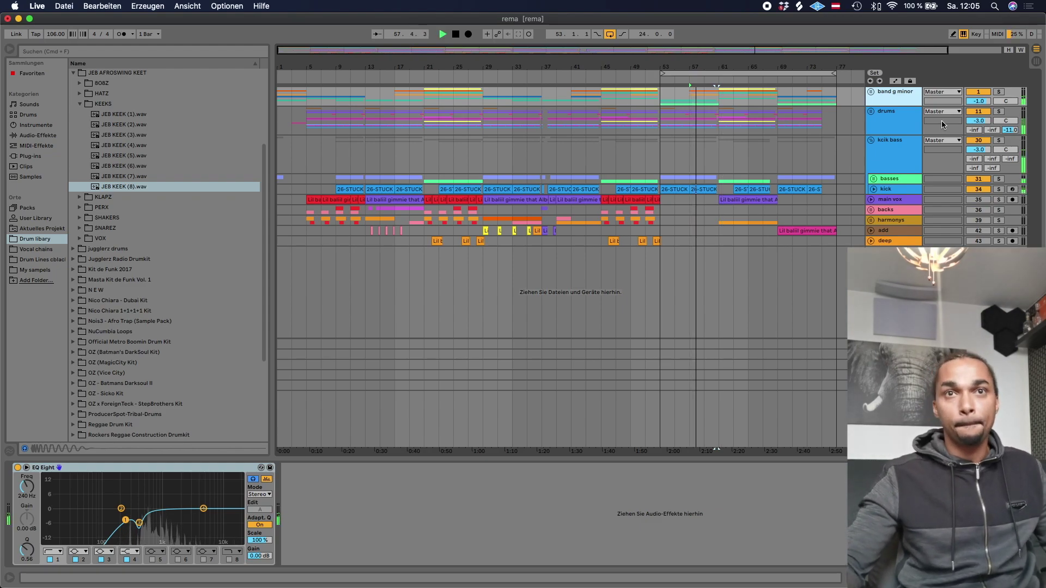
Expand the band g minor group during playback, and briefly unfold the flute hook track to view its clips.
left_click(871, 91)
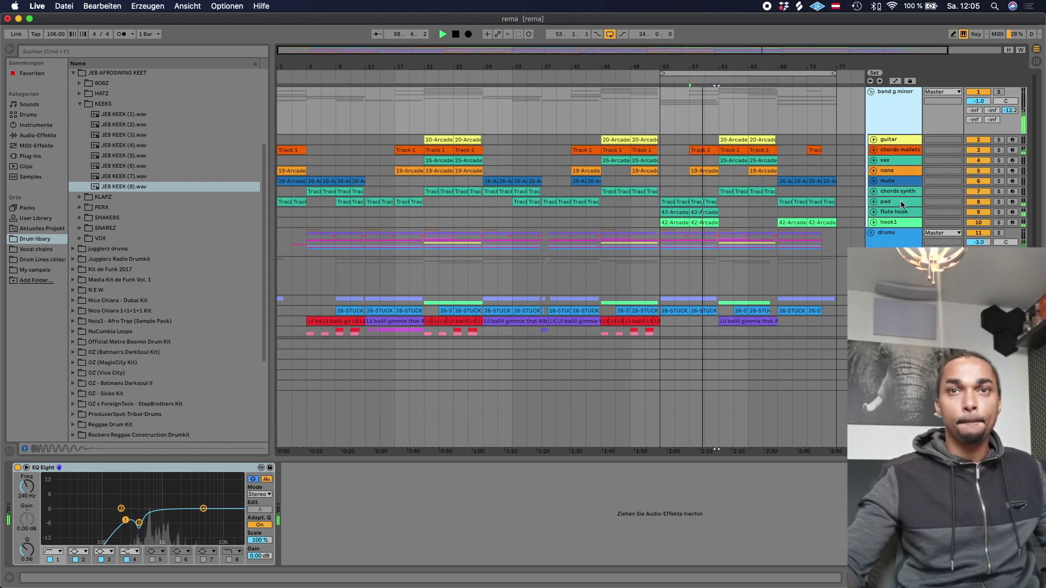
left_click(874, 212)
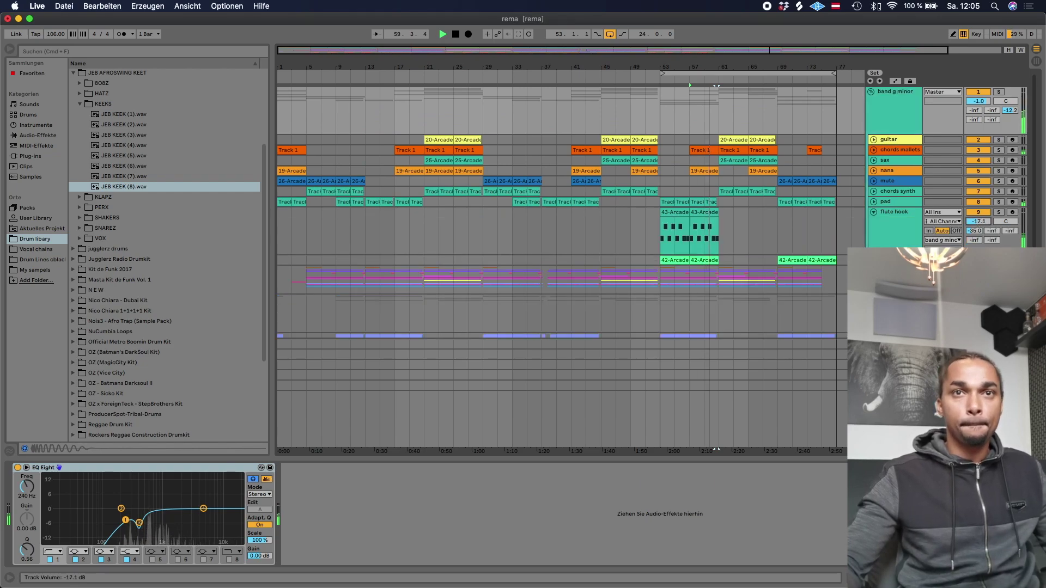
left_click(875, 212)
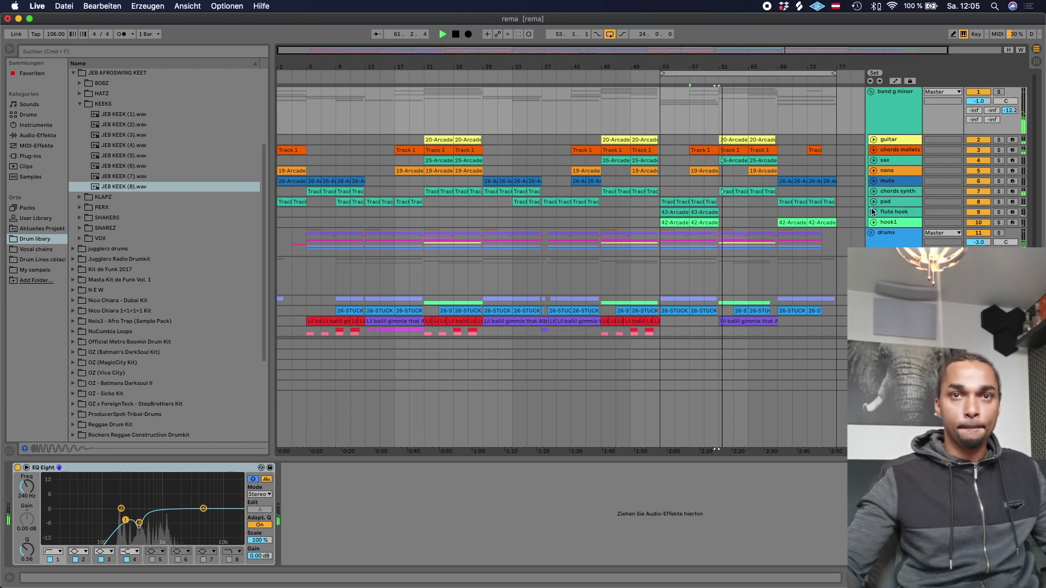
scroll(872, 208, "down", 3)
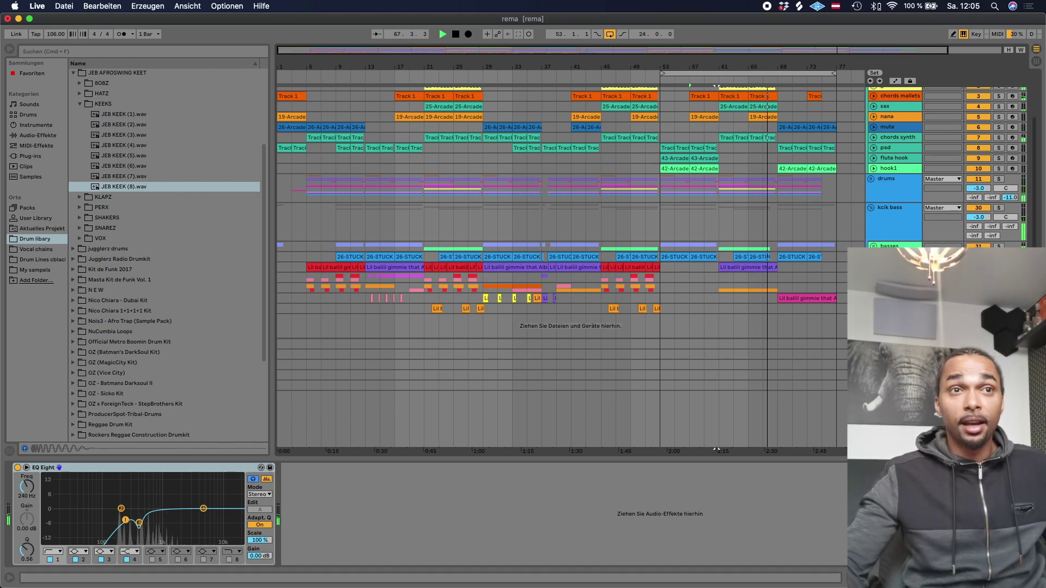
Stop playback and briefly unfold the vocal track holding the pink clip at bar 69 to view its clips and effects.
key("space")
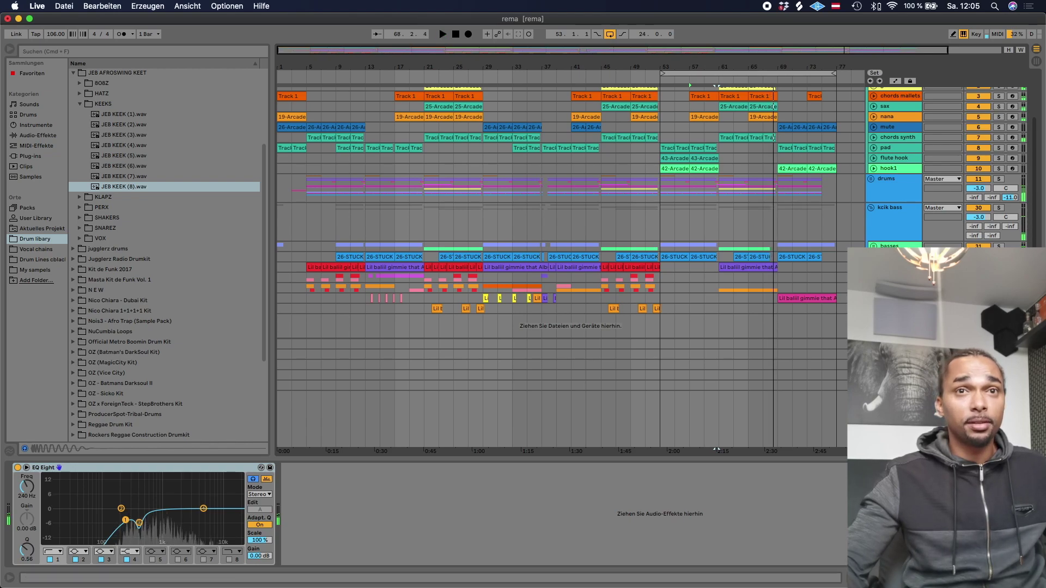
left_click(667, 298)
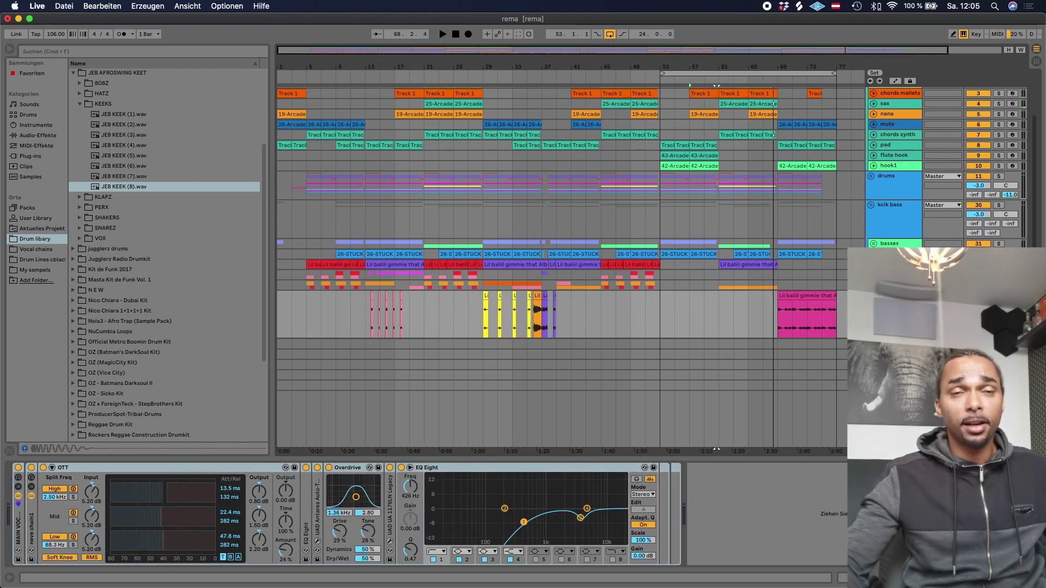
left_click(765, 295)
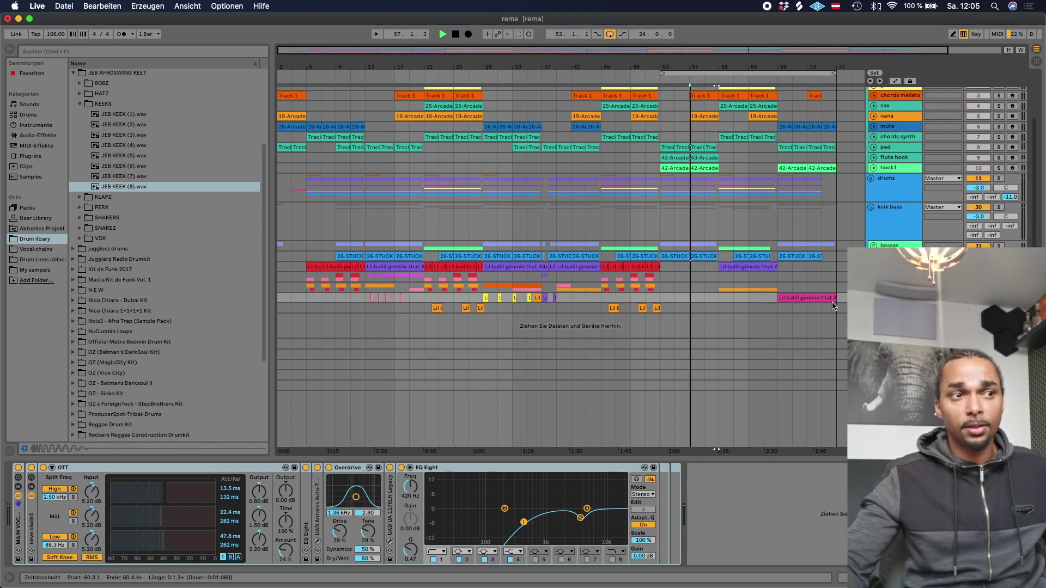
Play the closing section from the pink vocal clip at bar 69 with one pause, stop it, and select the main vocal track to show its effects.
left_click(822, 298)
key("space")
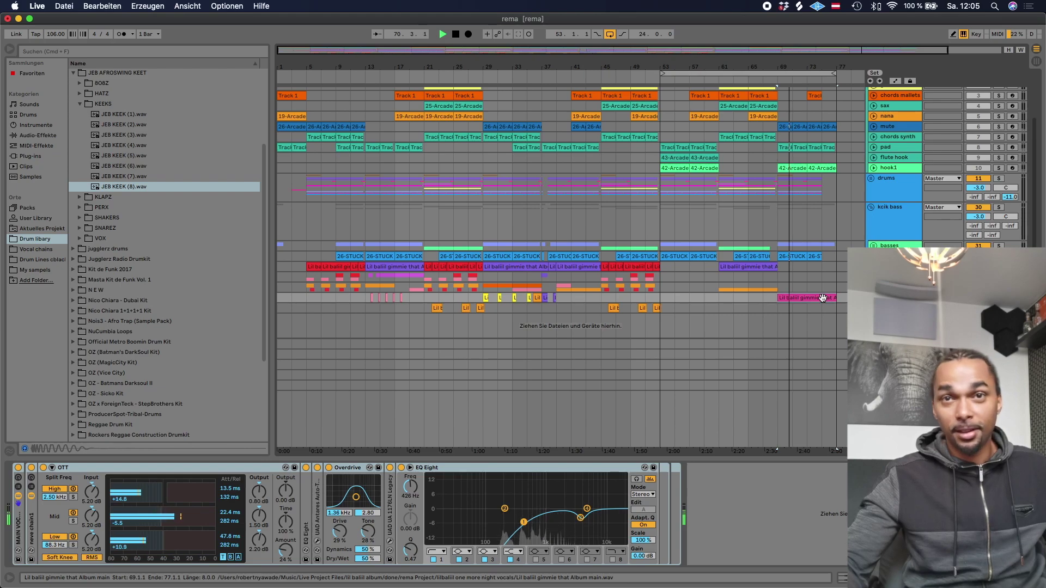
key("space")
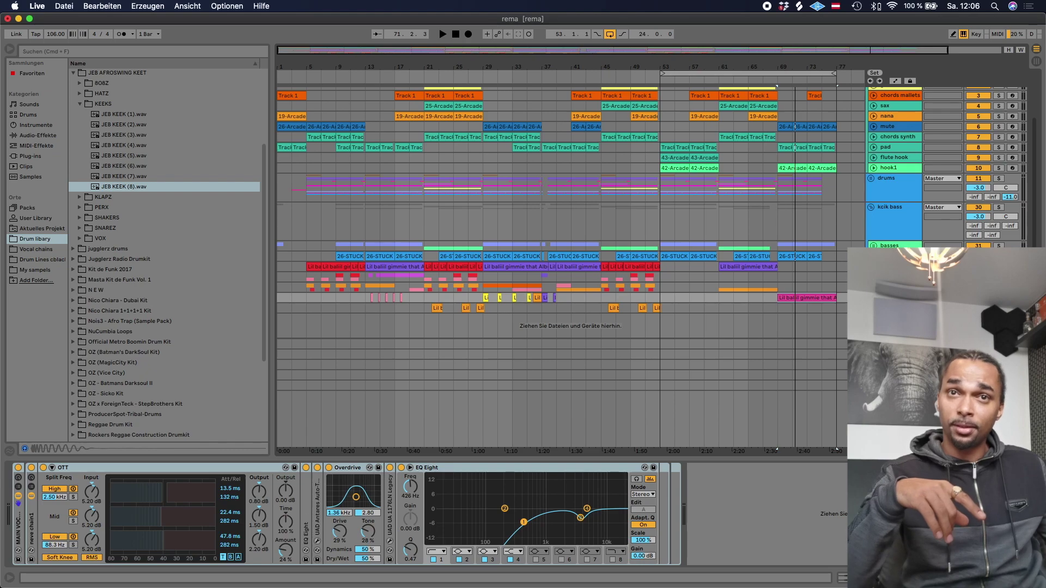
key("space")
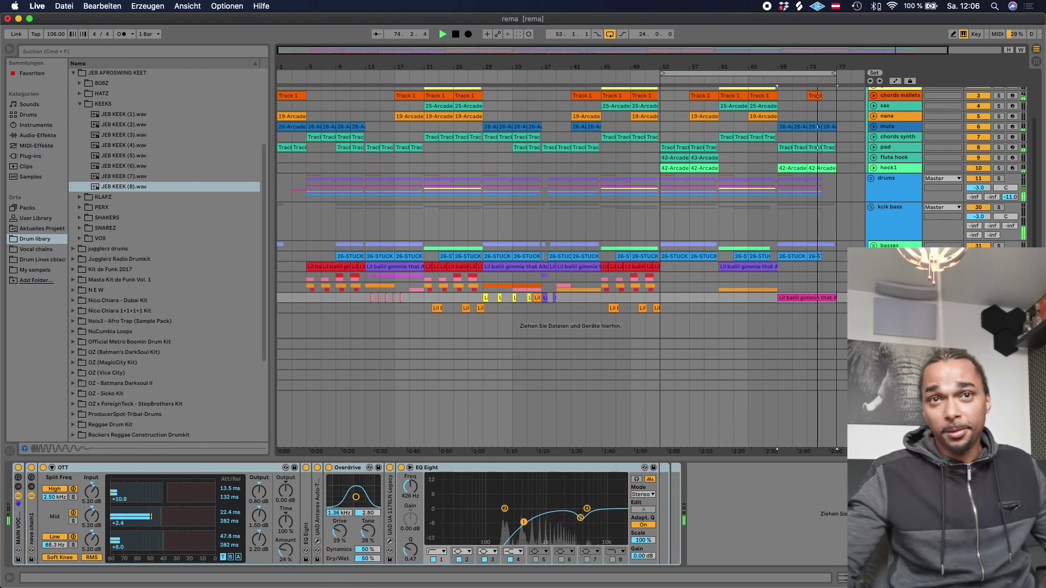
key("space")
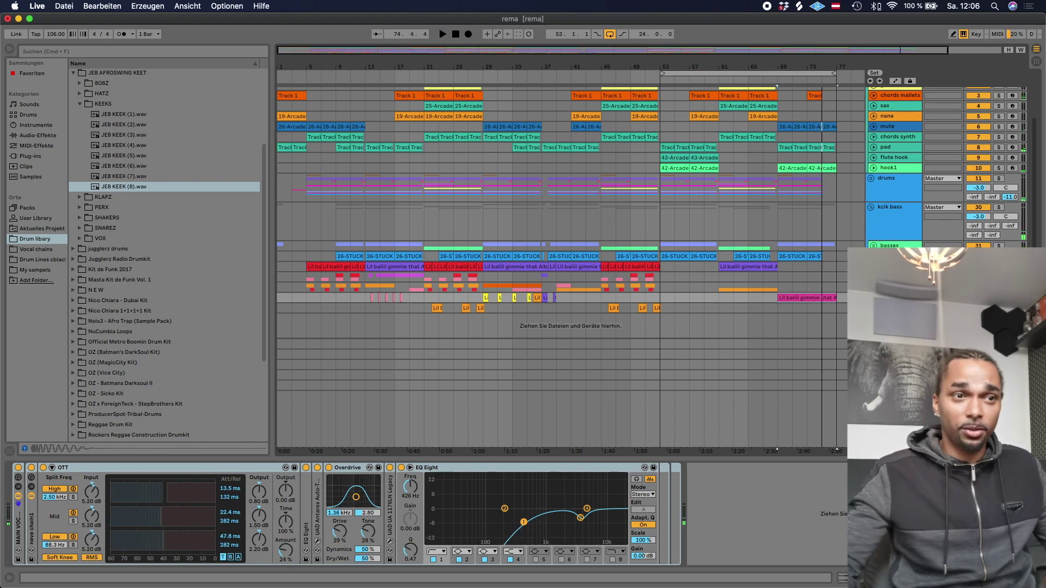
left_click(893, 266)
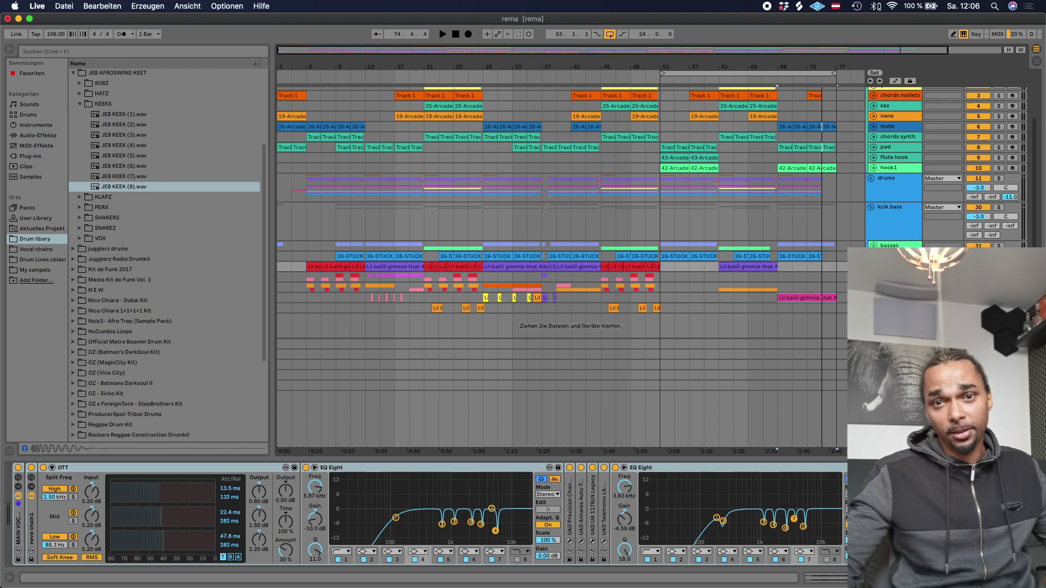